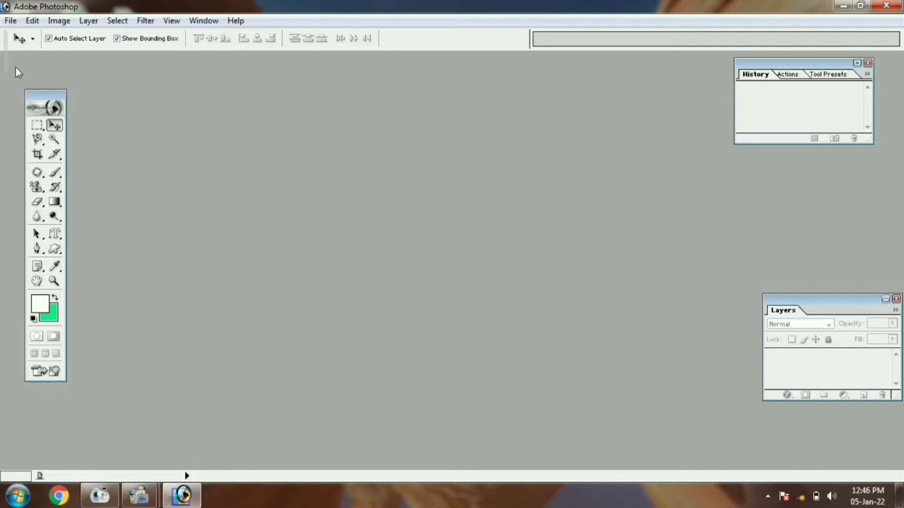
Step: Create a blank document with the 4 x 6 preset, RGB Color mode and white contents, and place its window clear of the toolbox
drag(52, 92, 18, 53)
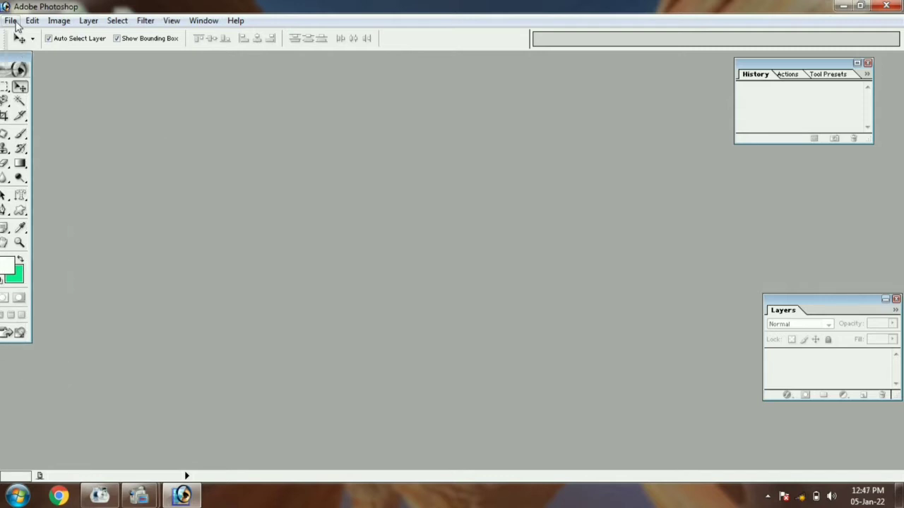
click(12, 21)
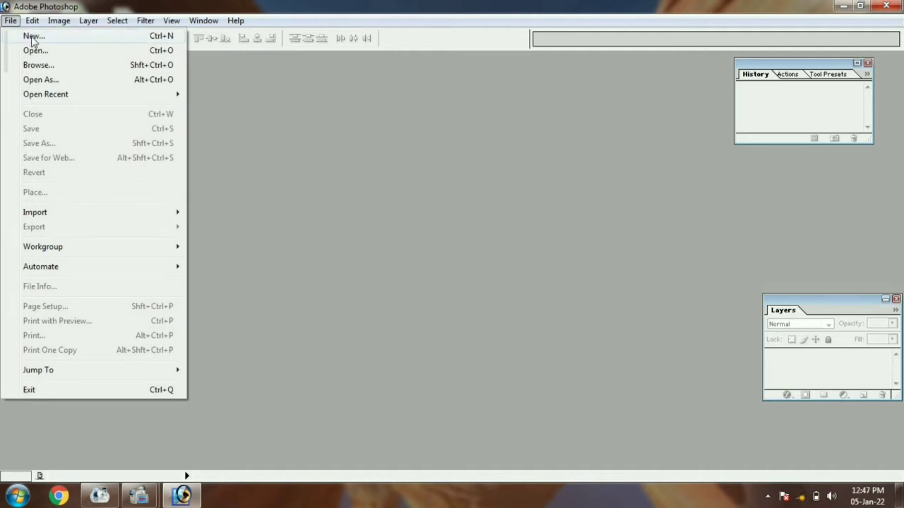
click(32, 39)
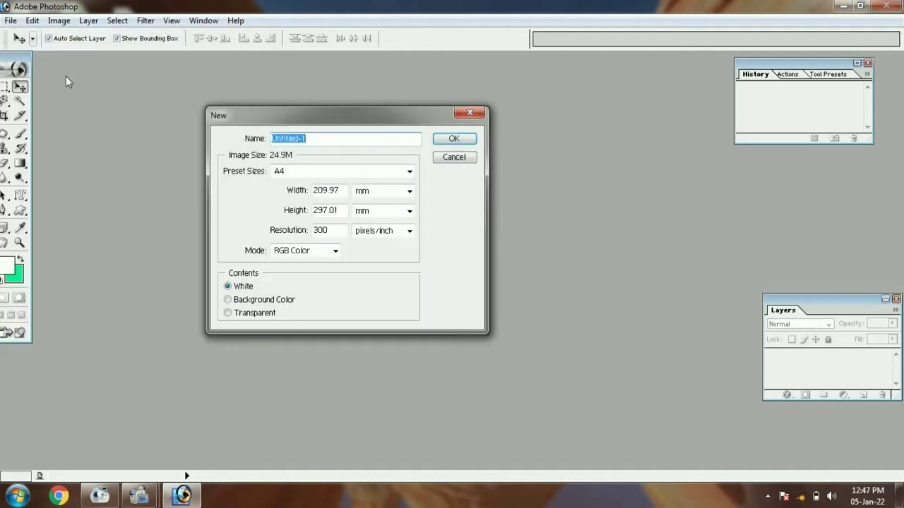
click(334, 174)
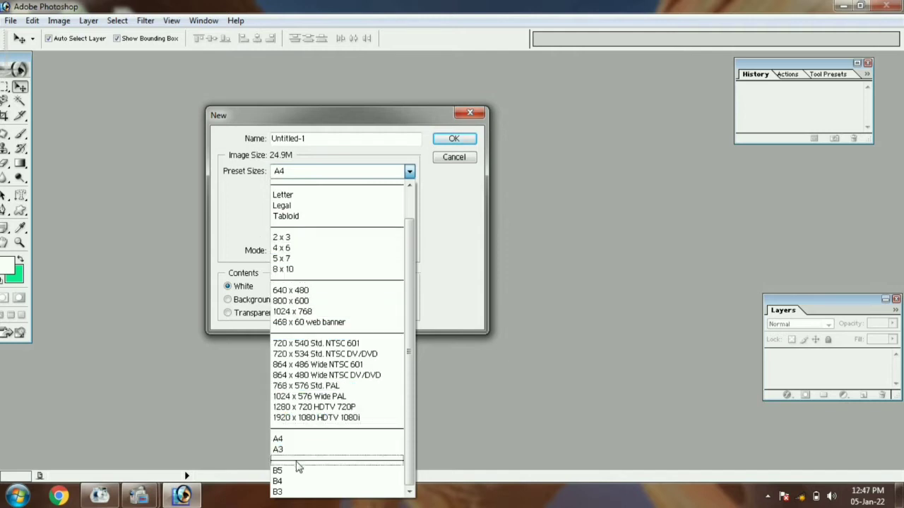
click(294, 250)
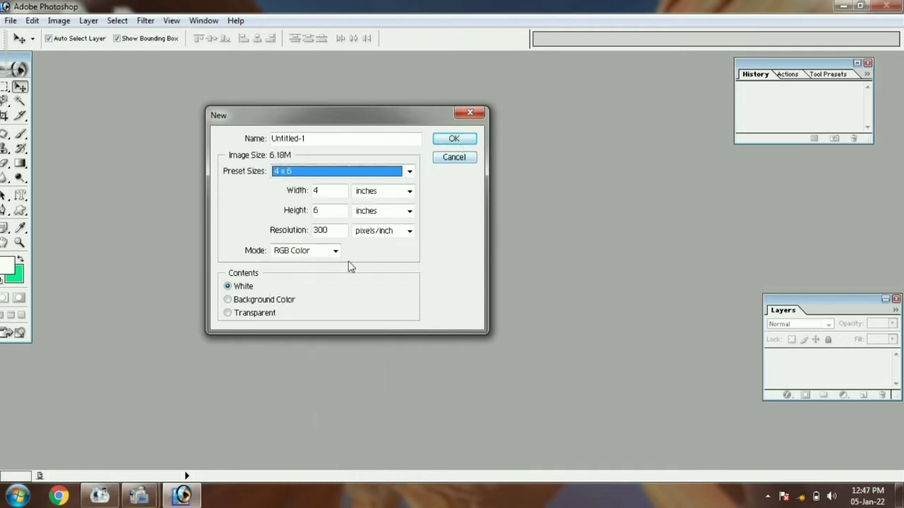
click(286, 255)
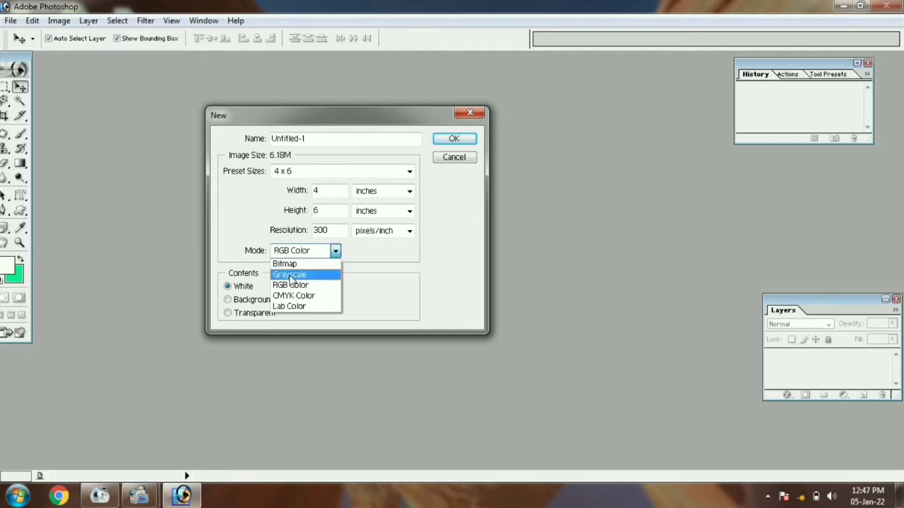
click(296, 286)
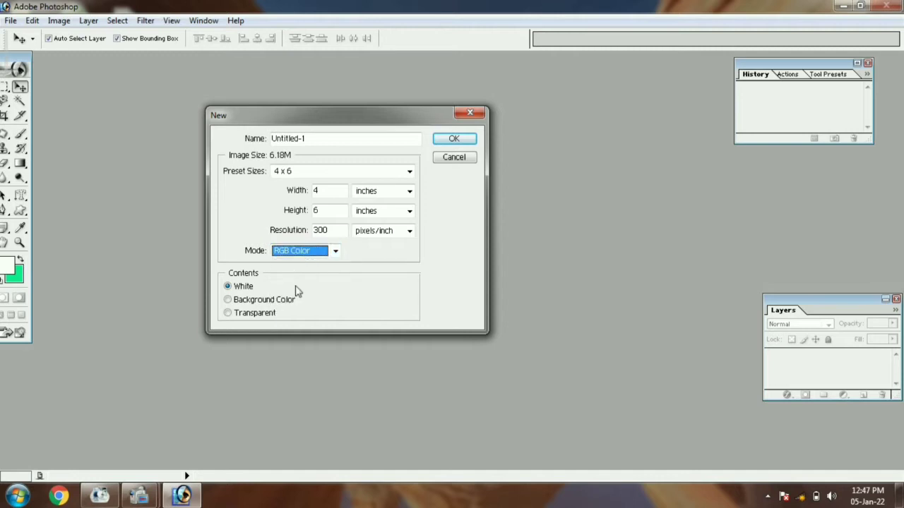
click(233, 288)
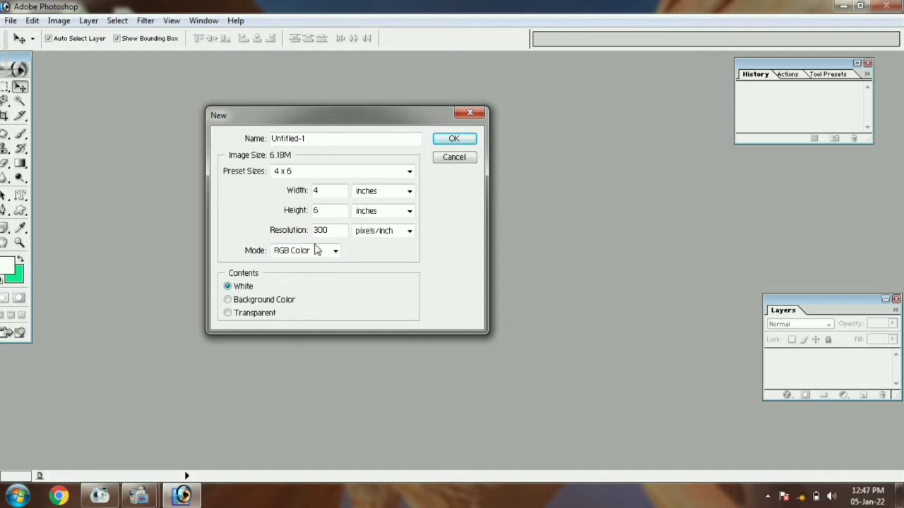
click(456, 141)
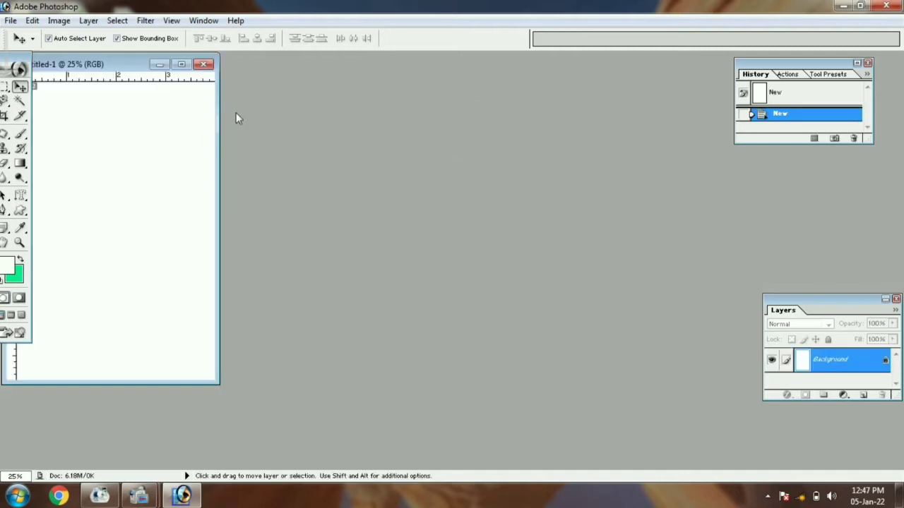
drag(137, 71, 563, 83)
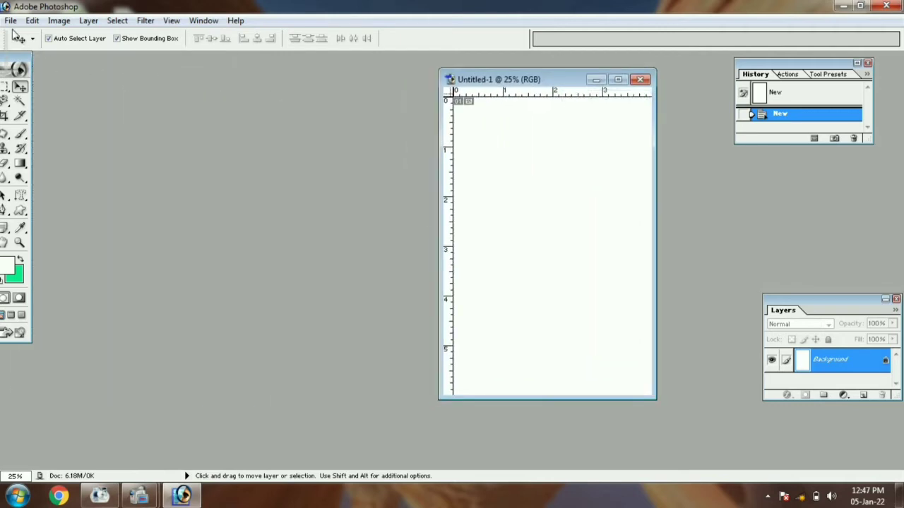
Step: Open the photo IMG_20200701_195843.jpg from the sk folder on drive E: and arrange its window beside the blank document
click(12, 22)
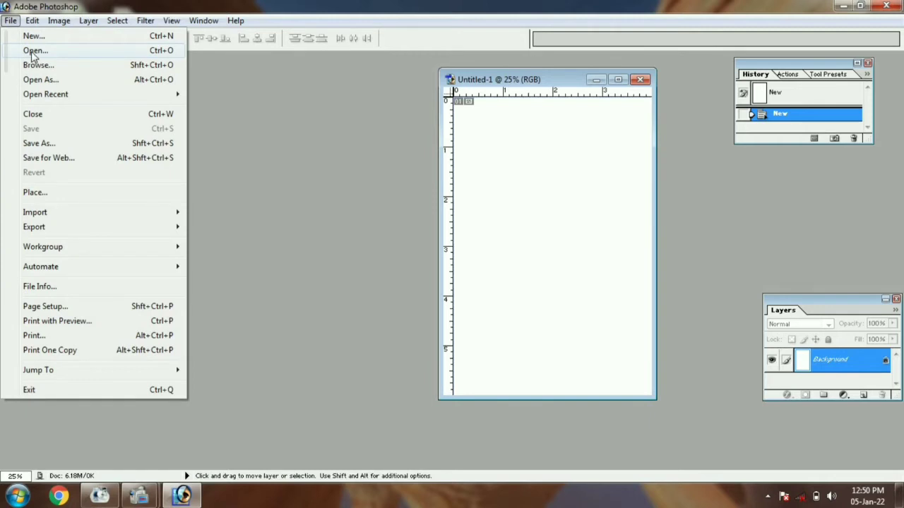
click(34, 52)
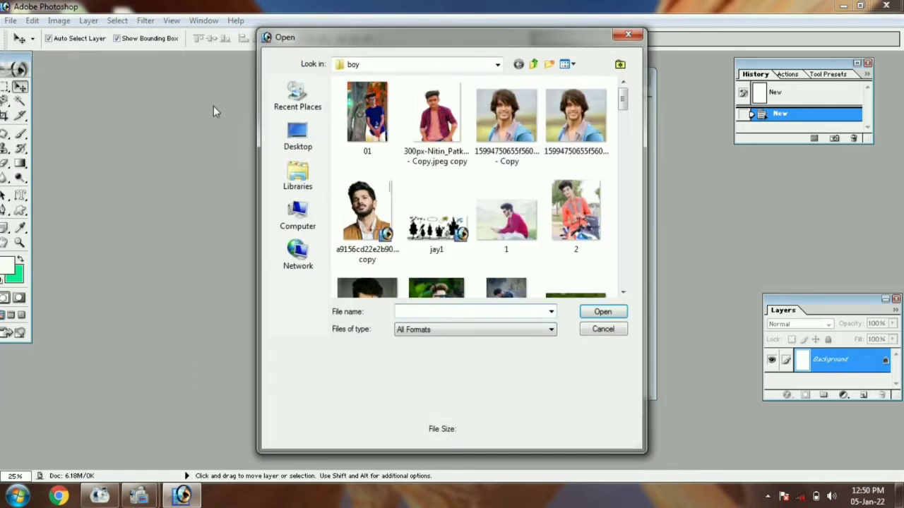
click(309, 221)
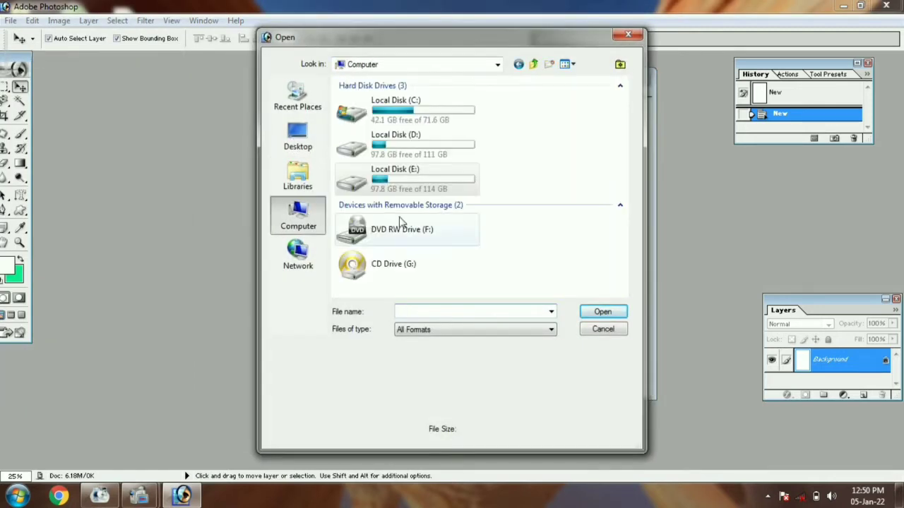
double_click(414, 182)
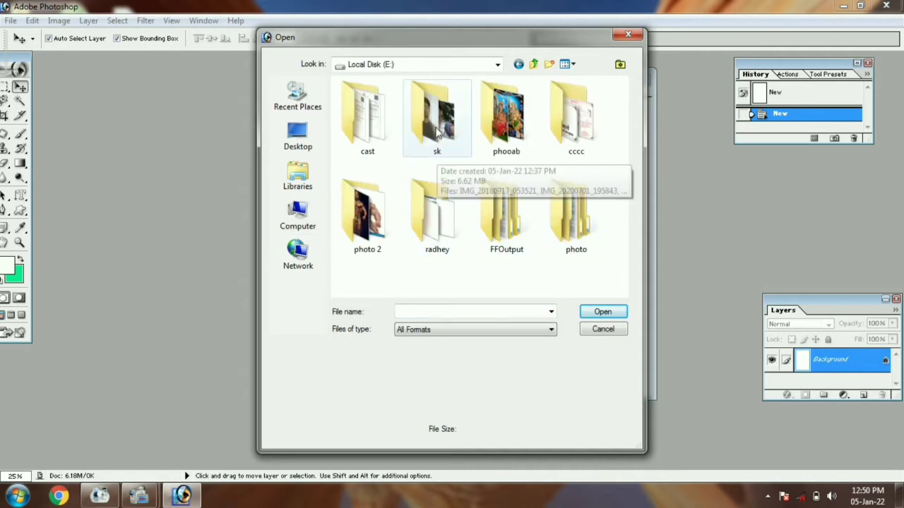
double_click(434, 124)
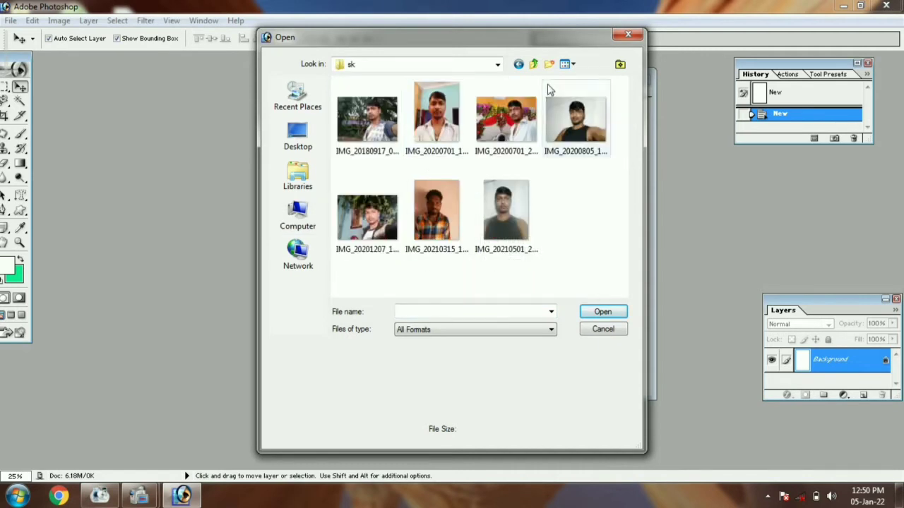
click(445, 126)
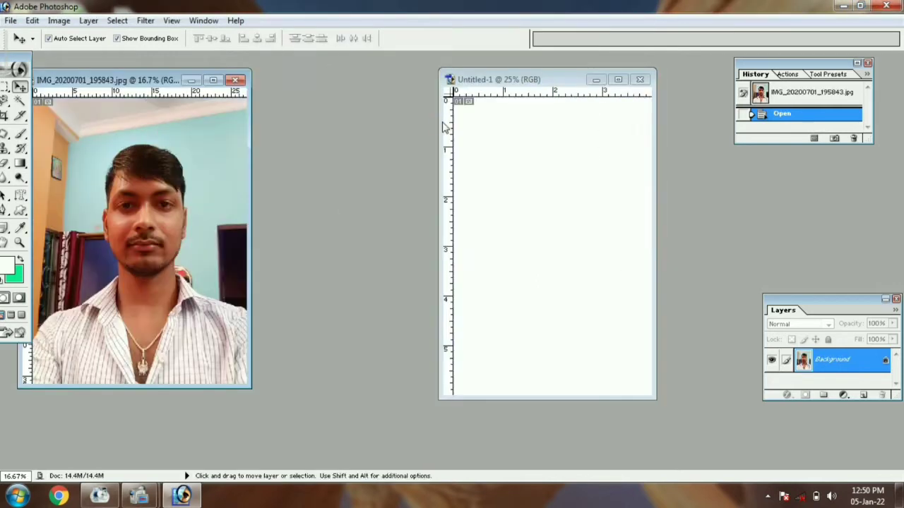
drag(145, 79, 254, 62)
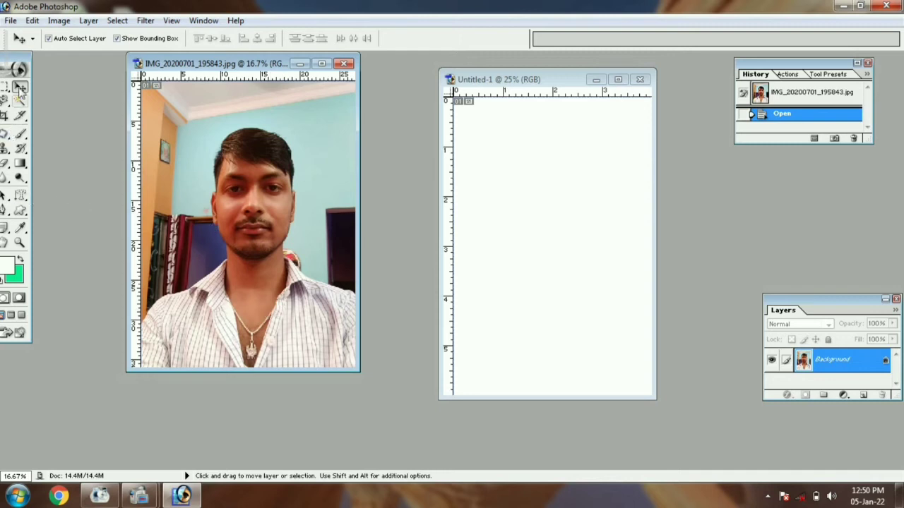
drag(4, 64, 24, 64)
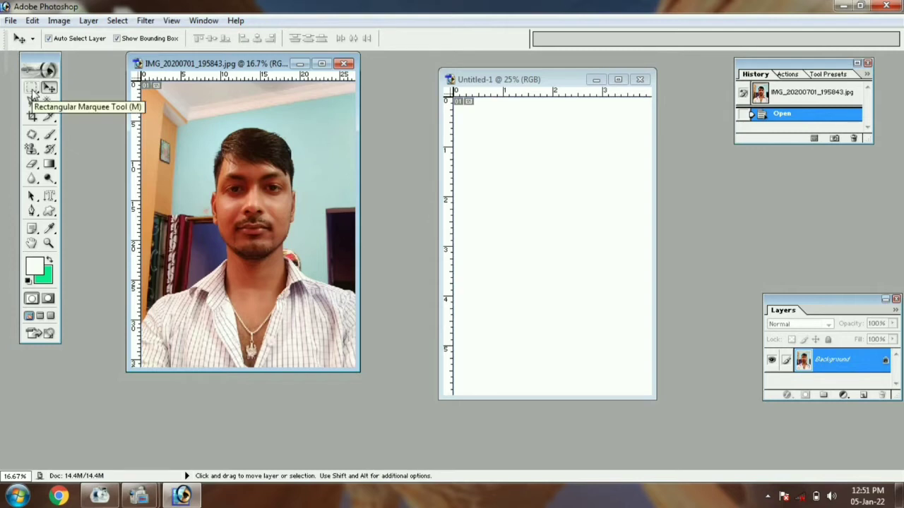
Step: Duplicate the photo as "IMG_20200701_195843 copy" and place the copy's window beside the original
click(32, 89)
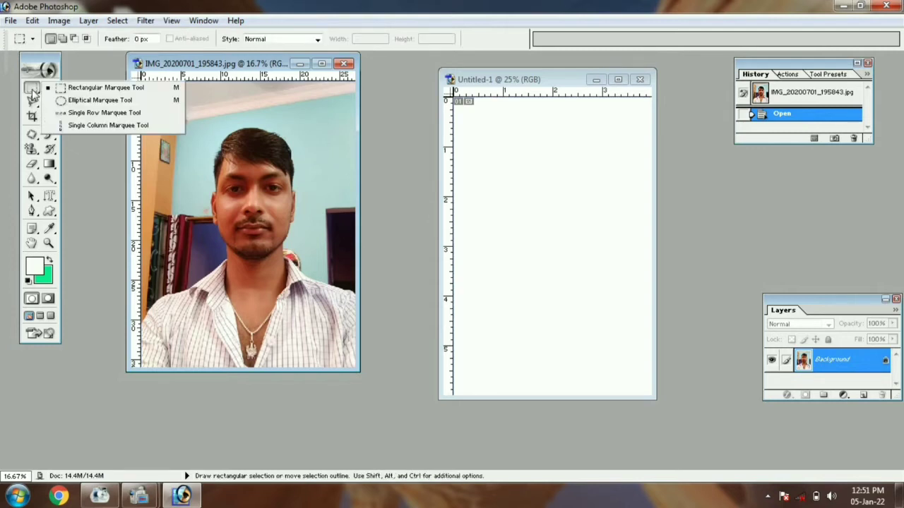
click(180, 65)
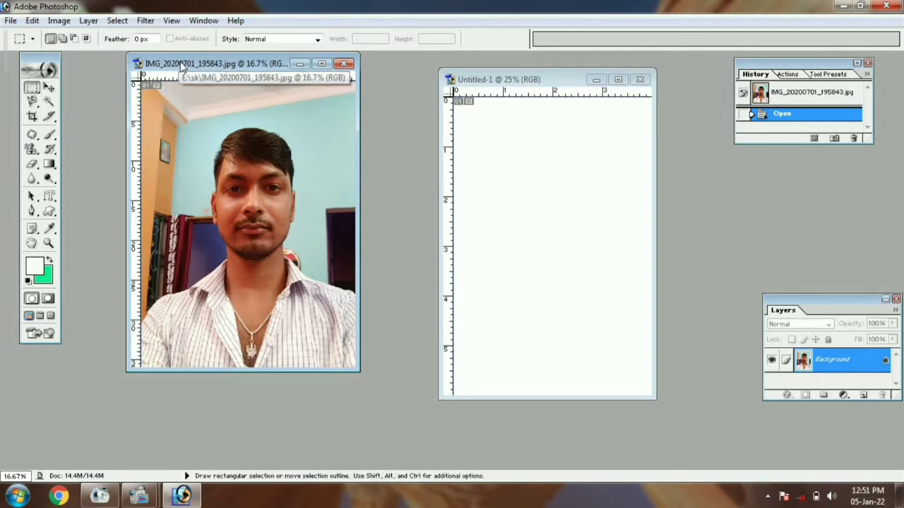
right_click(227, 65)
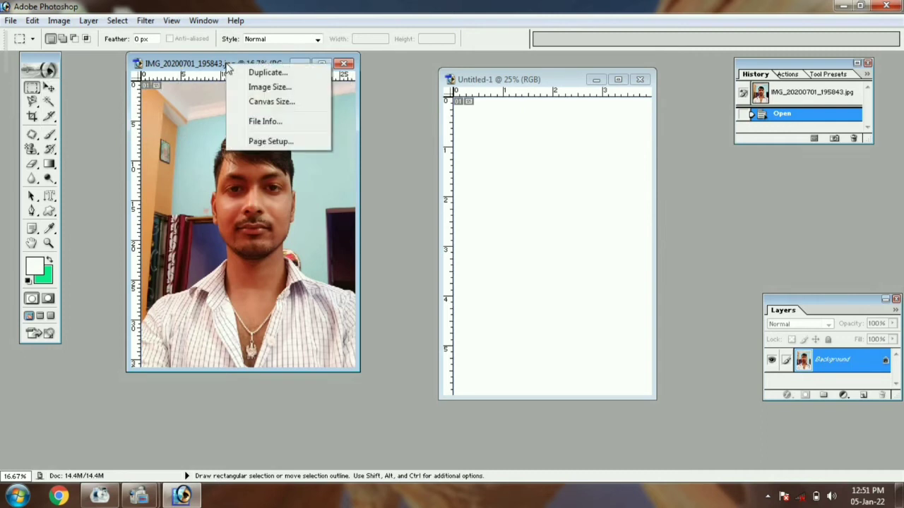
click(261, 73)
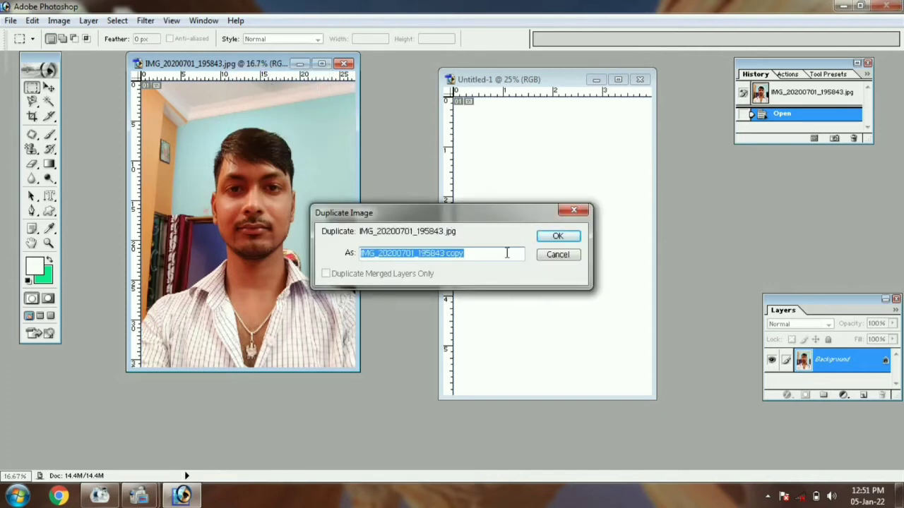
click(558, 236)
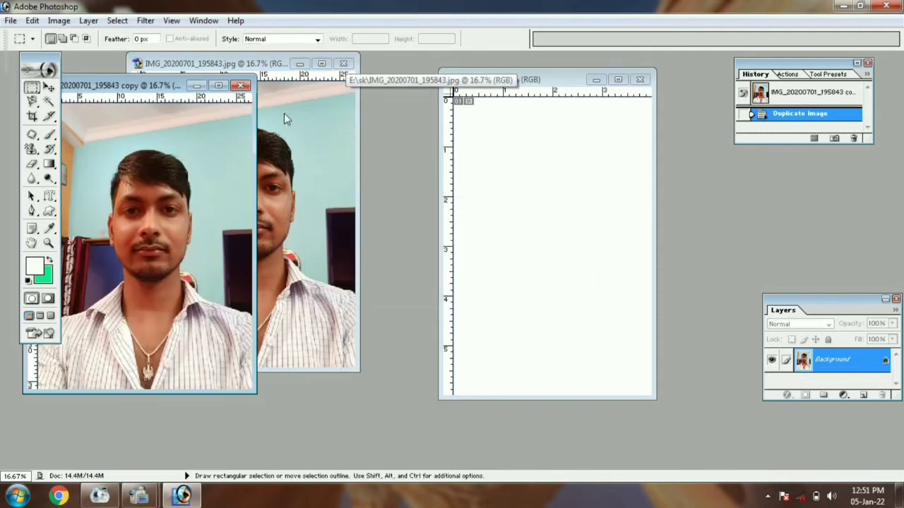
drag(147, 86, 487, 61)
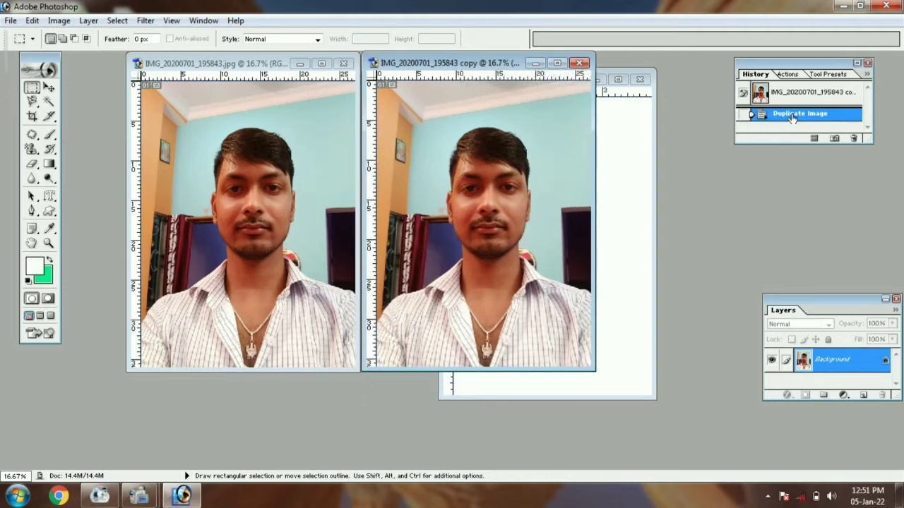
Step: Close the original photo and move the copy's window clear of the blank document
click(235, 65)
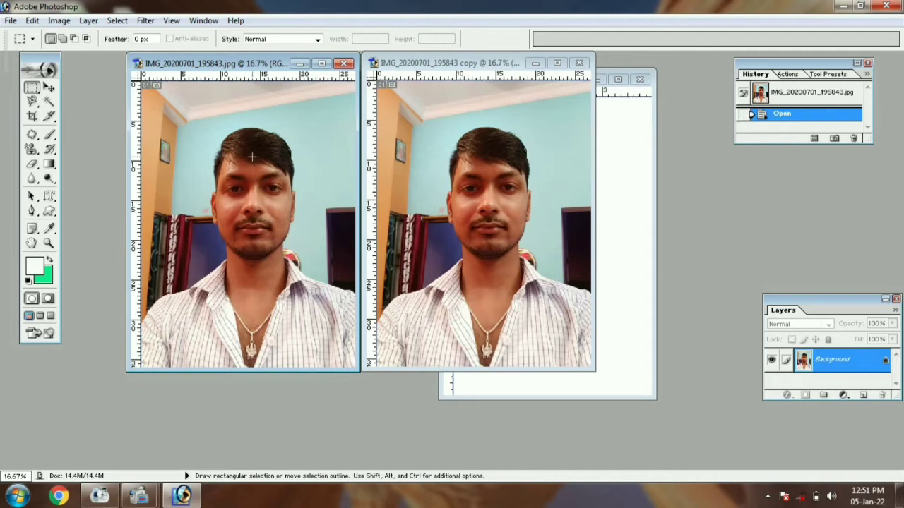
click(484, 66)
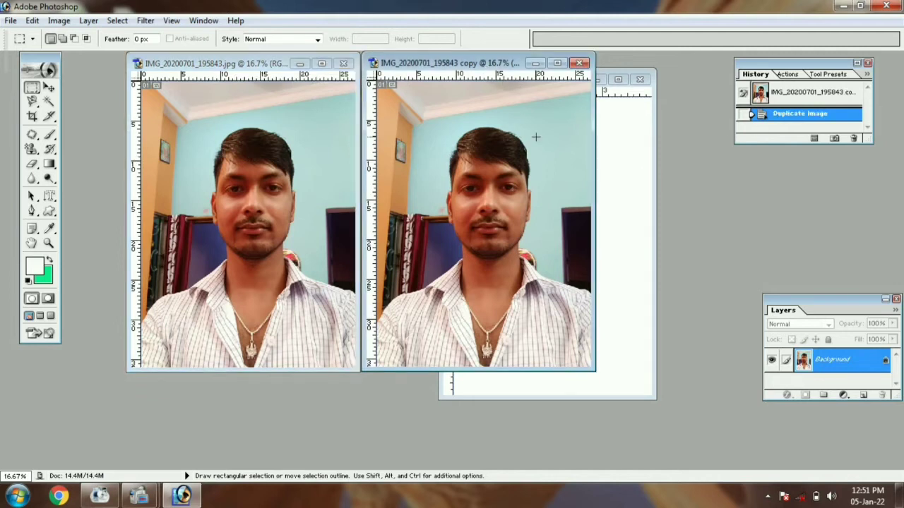
click(343, 63)
drag(445, 64, 224, 72)
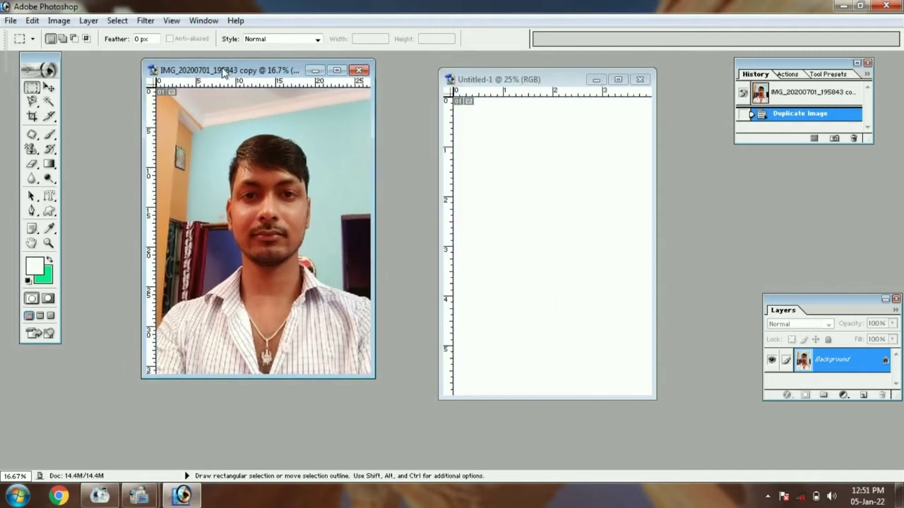
Step: Select the man's head and shoulders in the photo copy with the Rectangular Marquee tool and adjust the selection's position
click(31, 88)
click(82, 88)
drag(206, 118, 347, 329)
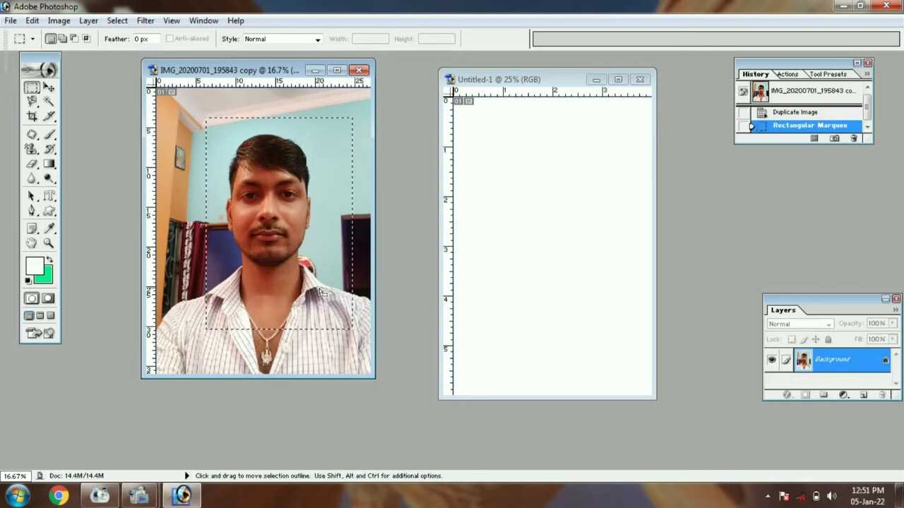
drag(289, 242, 288, 241)
Step: Try to transfer the selected area into the blank document with the Rectangular Marquee tool
drag(290, 201, 566, 202)
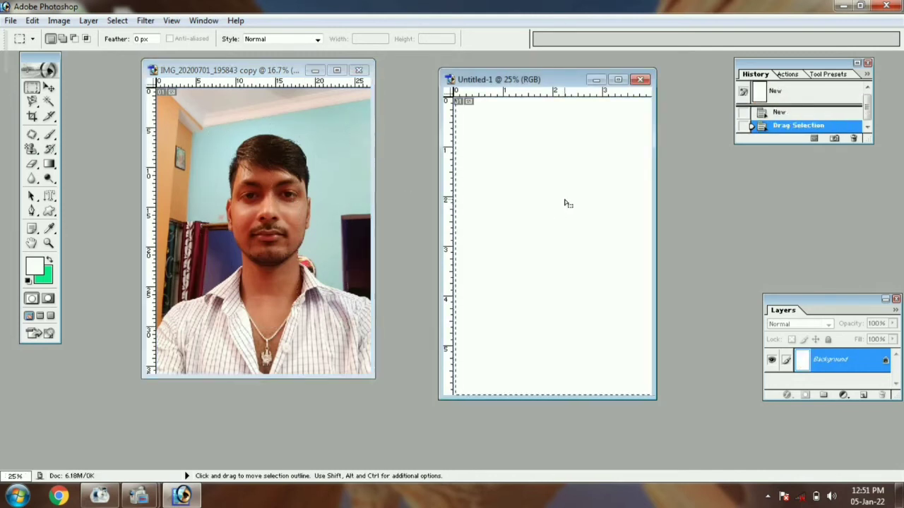
click(564, 199)
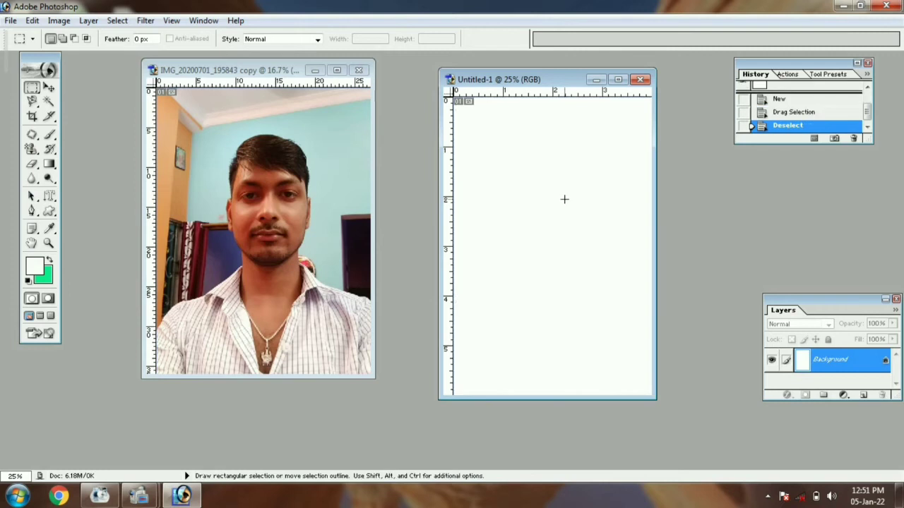
click(272, 189)
drag(575, 191, 582, 188)
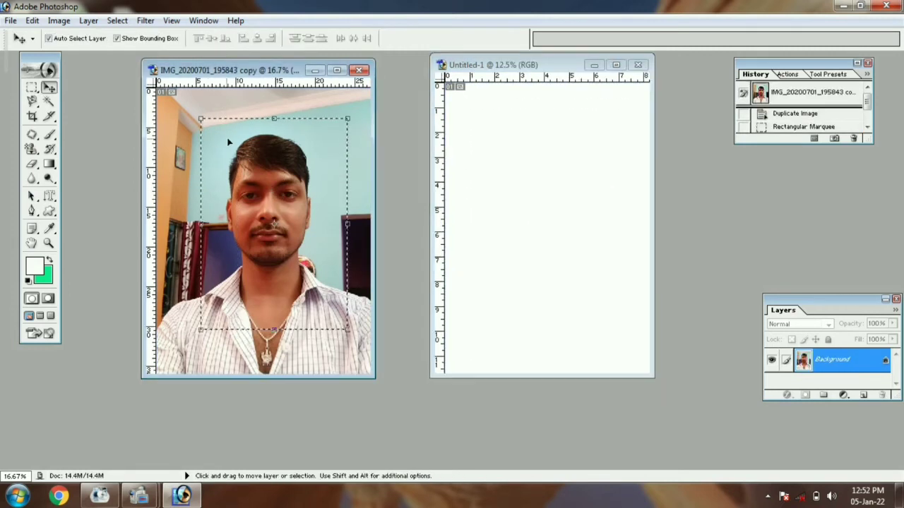
Step: Copy the selected head-and-shoulders area into the blank document with the Move tool and deselect it in the photo copy
drag(228, 137, 541, 138)
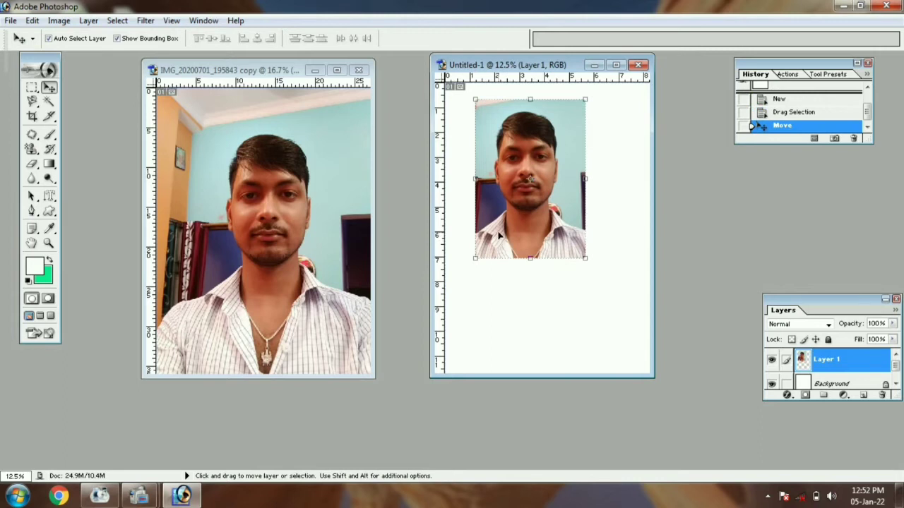
click(273, 189)
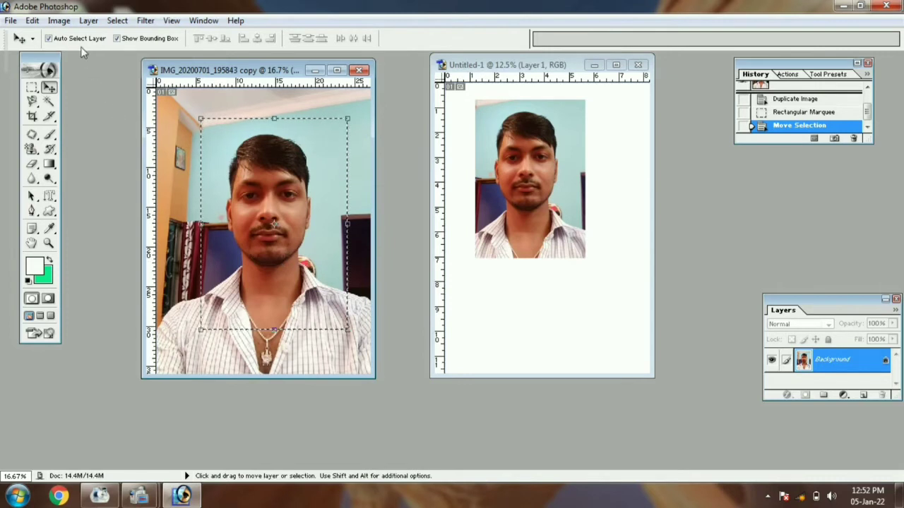
click(114, 22)
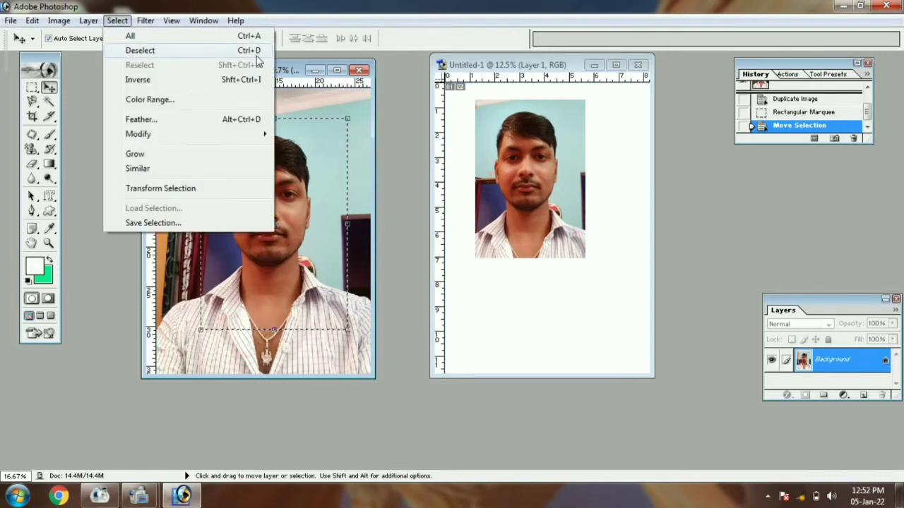
click(143, 56)
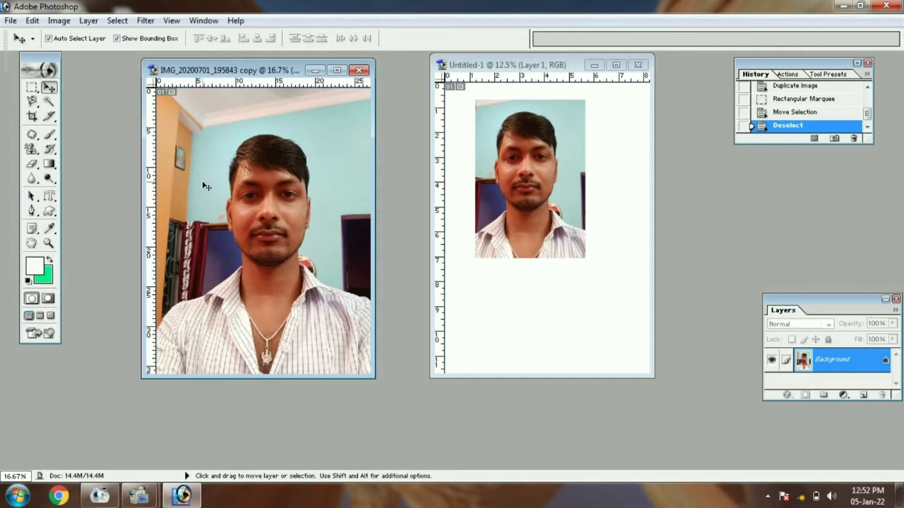
Step: Scale down the rectangular head-and-shoulders crop with Free Transform and reposition it near the top of the new document
drag(528, 211, 522, 213)
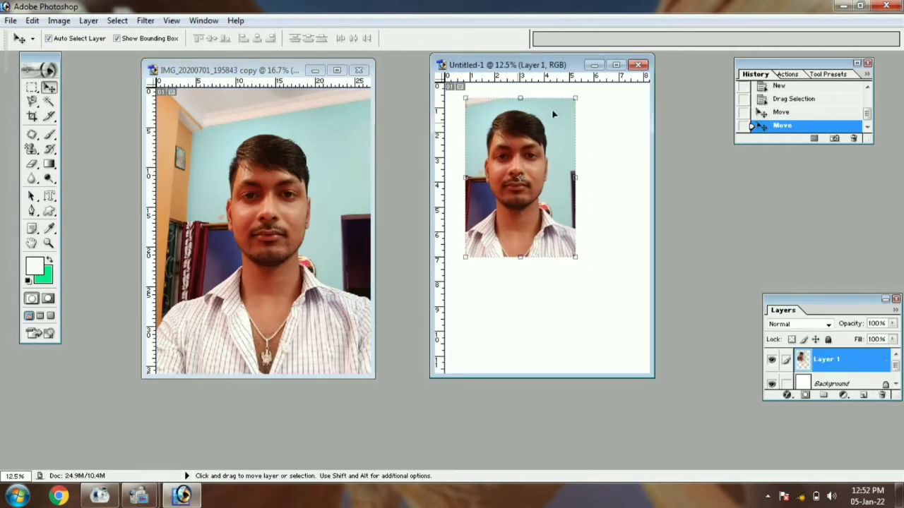
drag(578, 258, 536, 184)
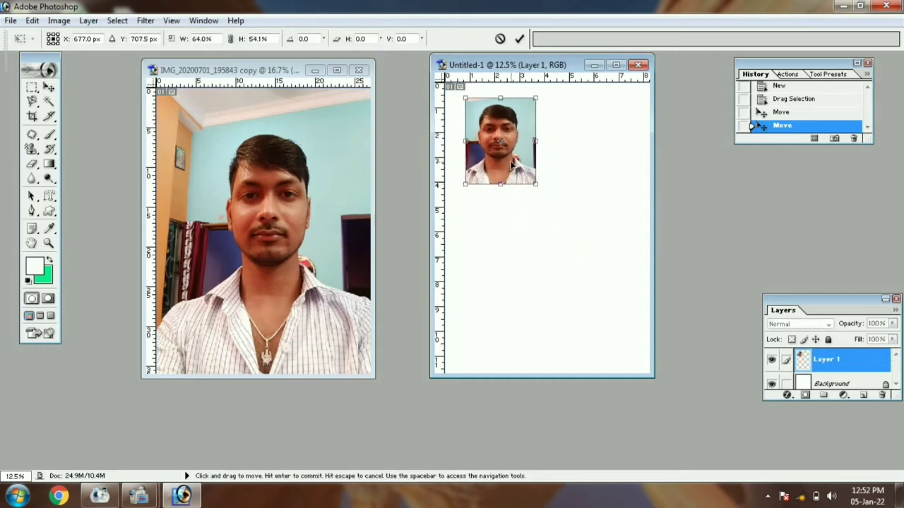
key(Return)
drag(538, 186, 563, 224)
key(Return)
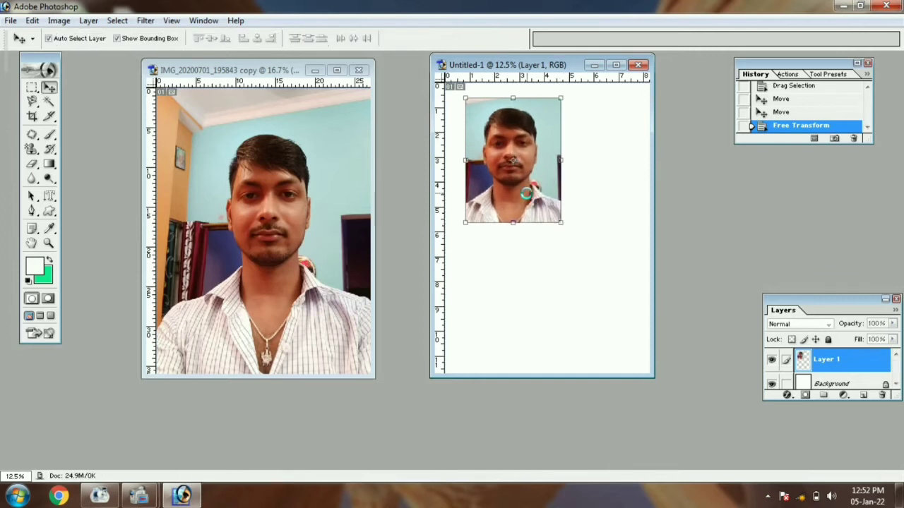
drag(529, 199, 543, 192)
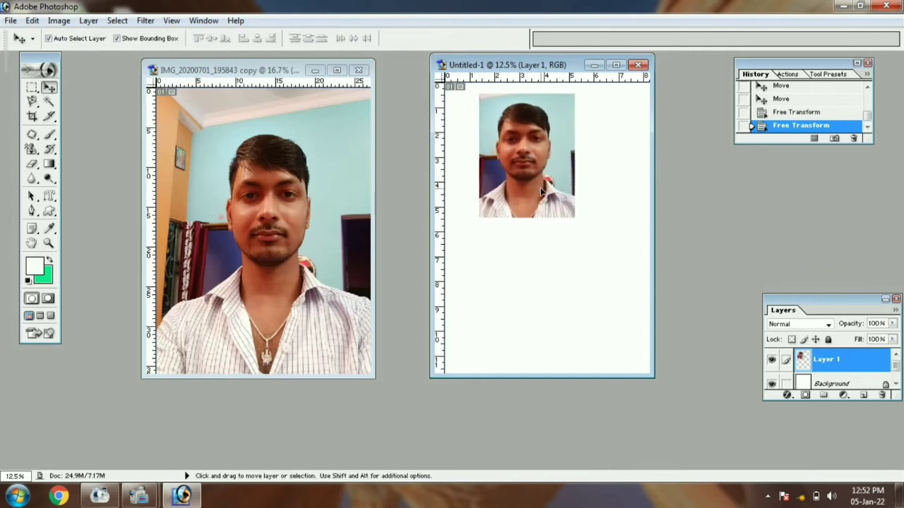
Step: Select the man's head in the photo copy with the Elliptical Marquee tool and copy it below the rectangular crop in the new document
click(31, 87)
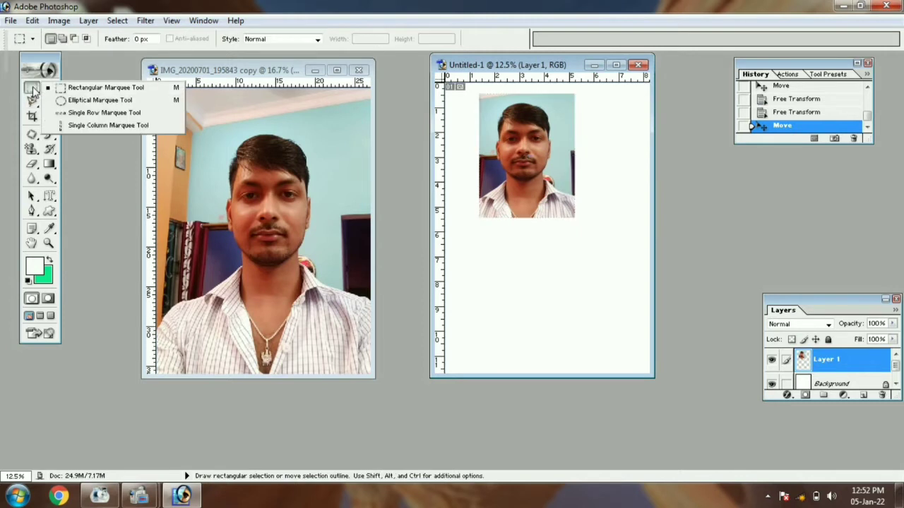
click(82, 101)
click(218, 140)
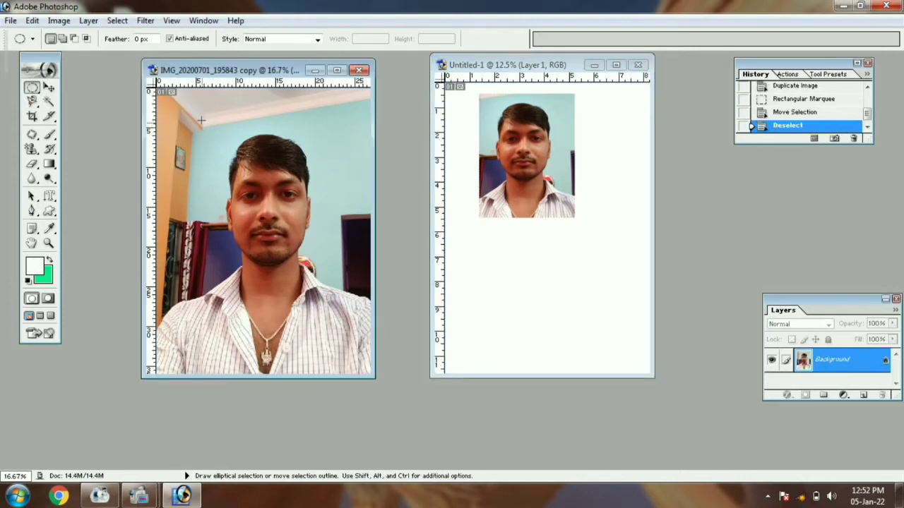
drag(332, 272, 352, 311)
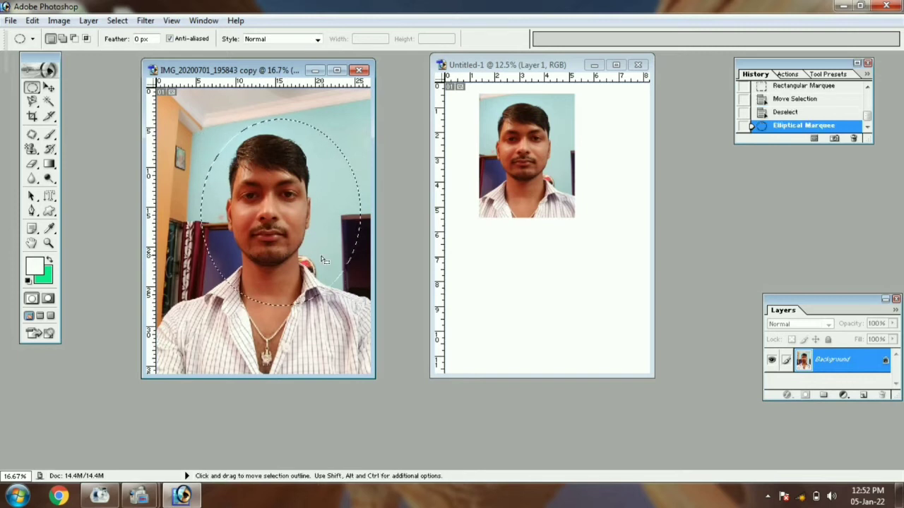
drag(314, 264, 313, 262)
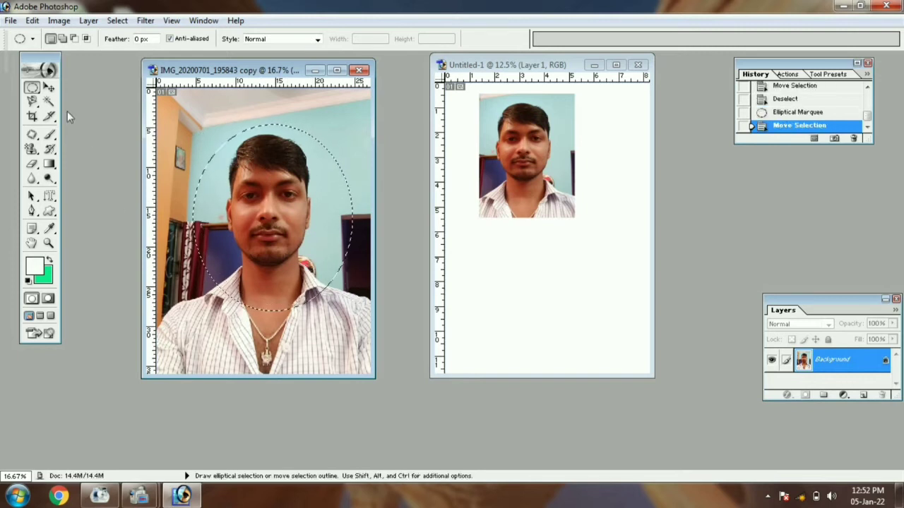
click(49, 87)
drag(252, 182, 540, 289)
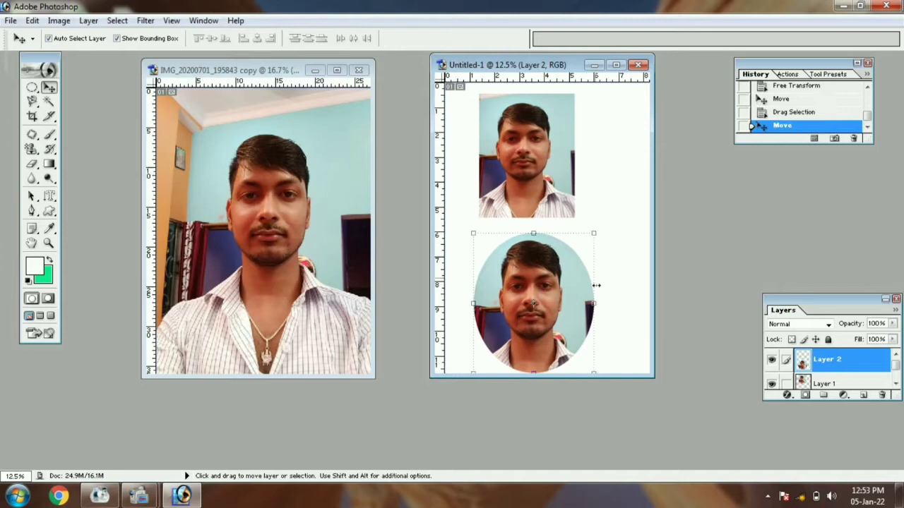
Step: Try to transfer the oval selection from the photo copy into the new document with the Elliptical Marquee tool
click(310, 218)
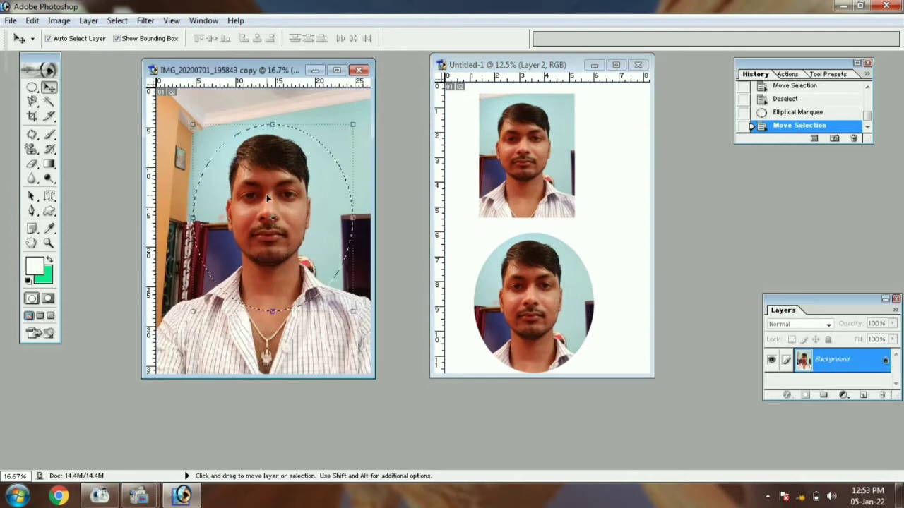
click(32, 88)
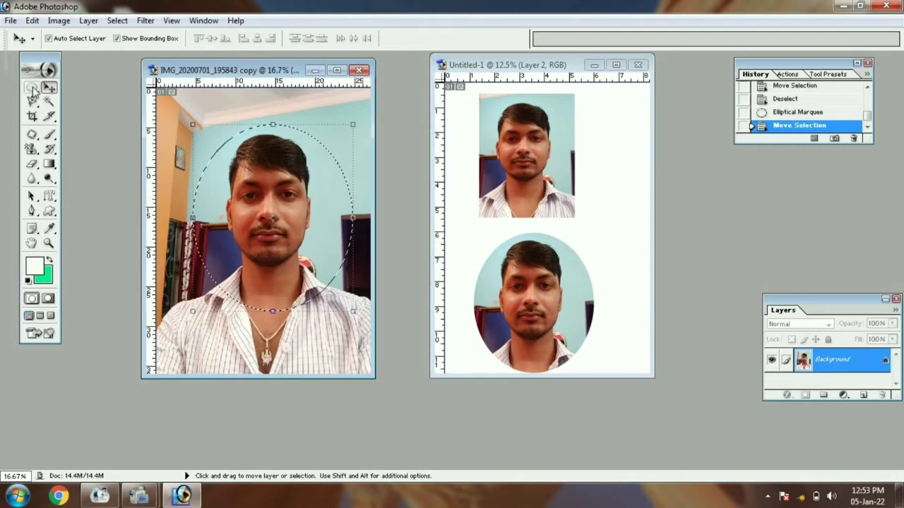
drag(258, 194, 537, 214)
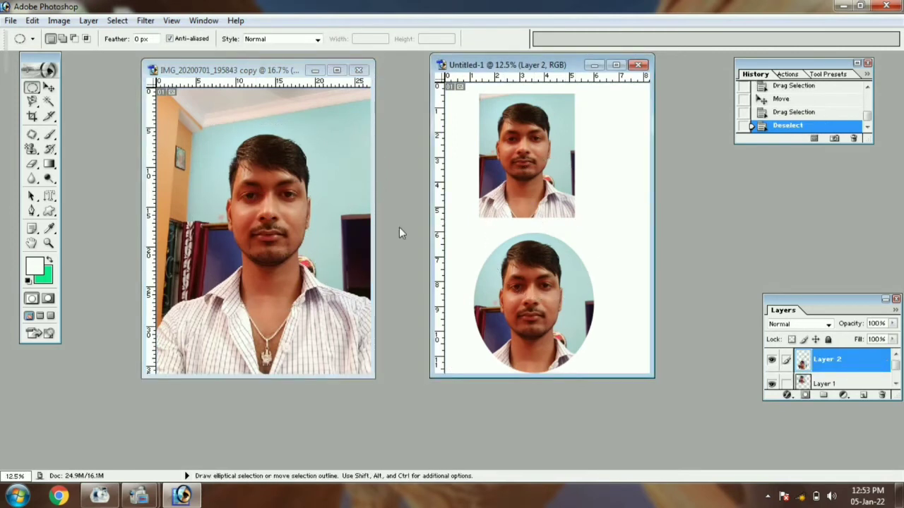
Step: Return to the photo copy with the Move tool and deselect the oval area around the head
click(357, 185)
click(48, 87)
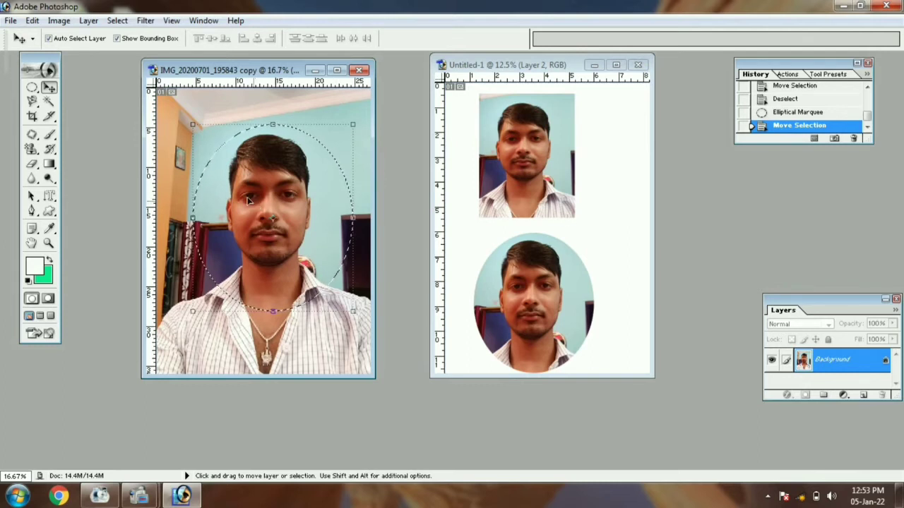
click(117, 21)
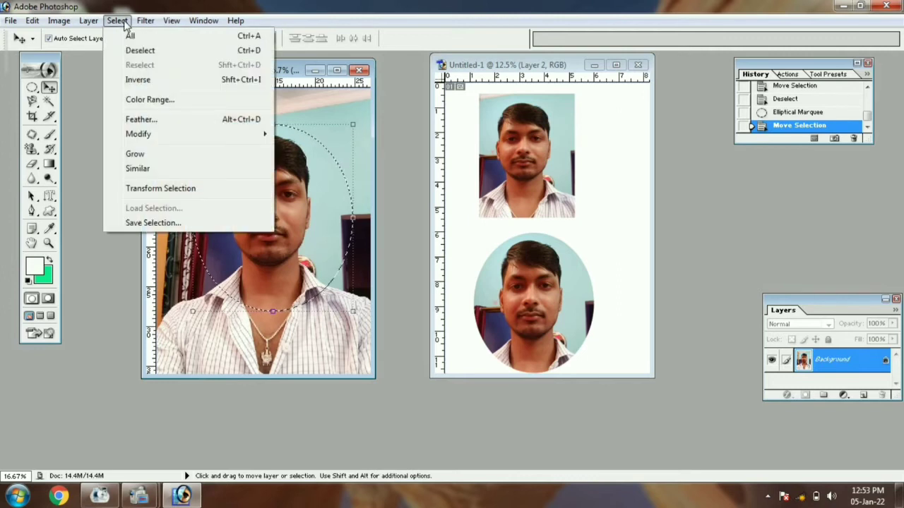
click(133, 51)
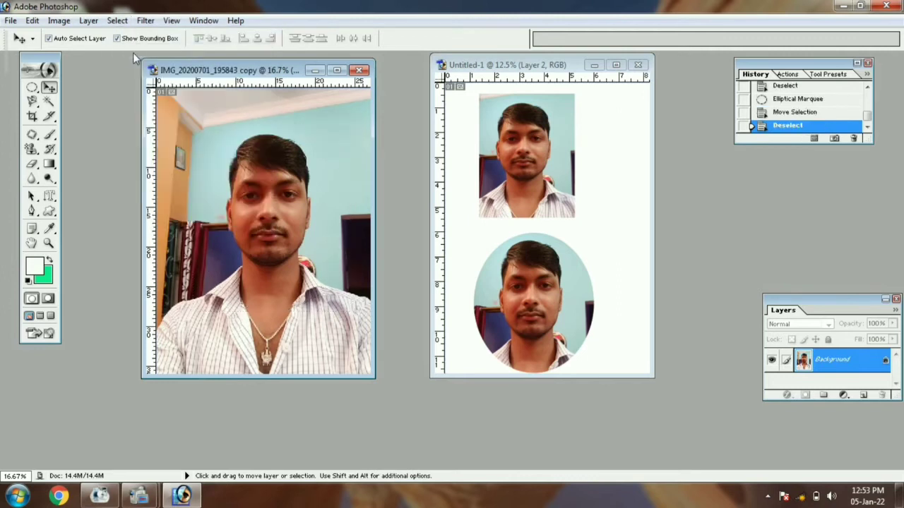
Step: Select a single pixel row above the man's head with the Single Row Marquee tool, clear it and deselect
drag(32, 87, 86, 118)
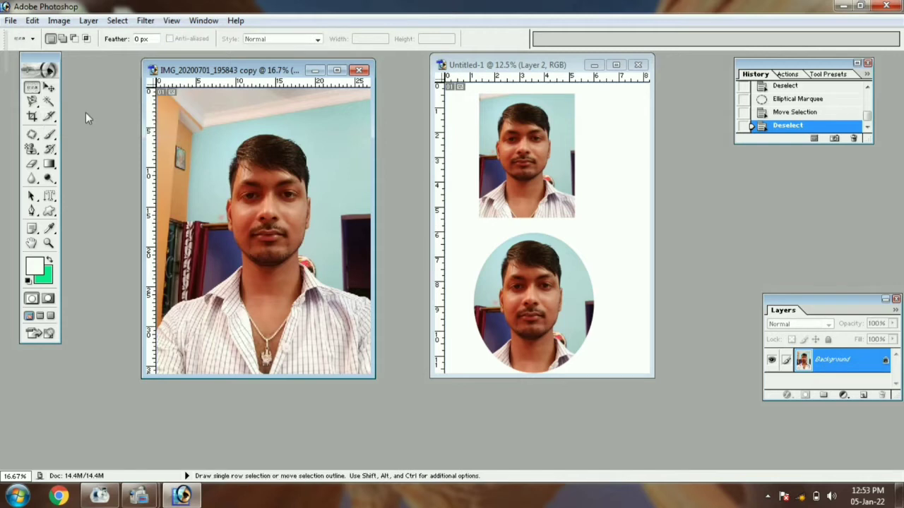
click(217, 105)
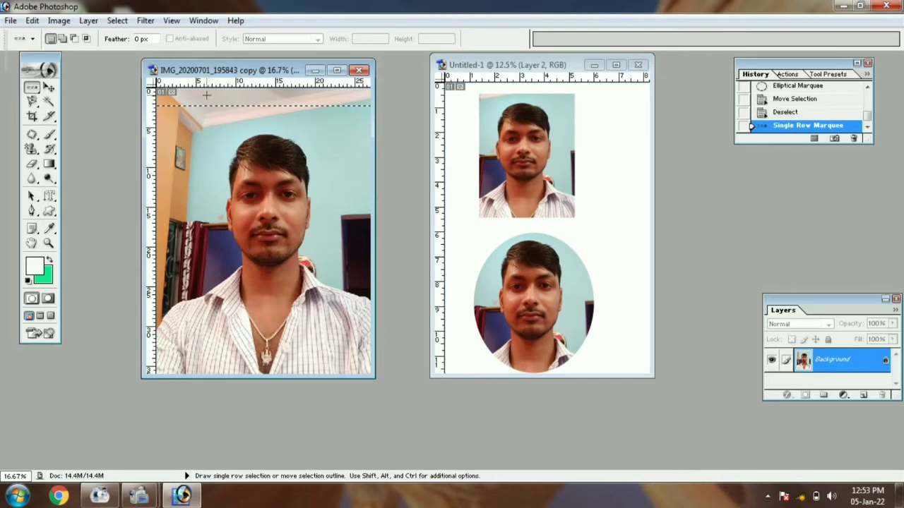
click(224, 142)
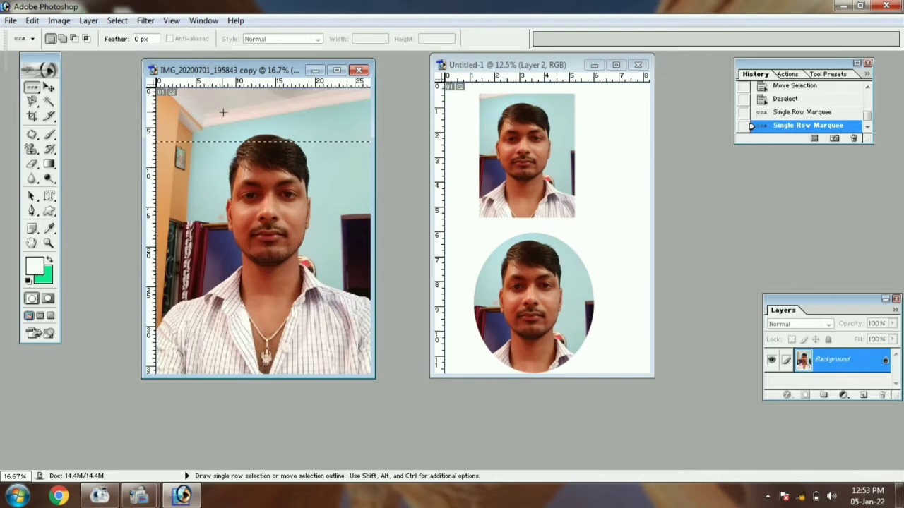
click(228, 113)
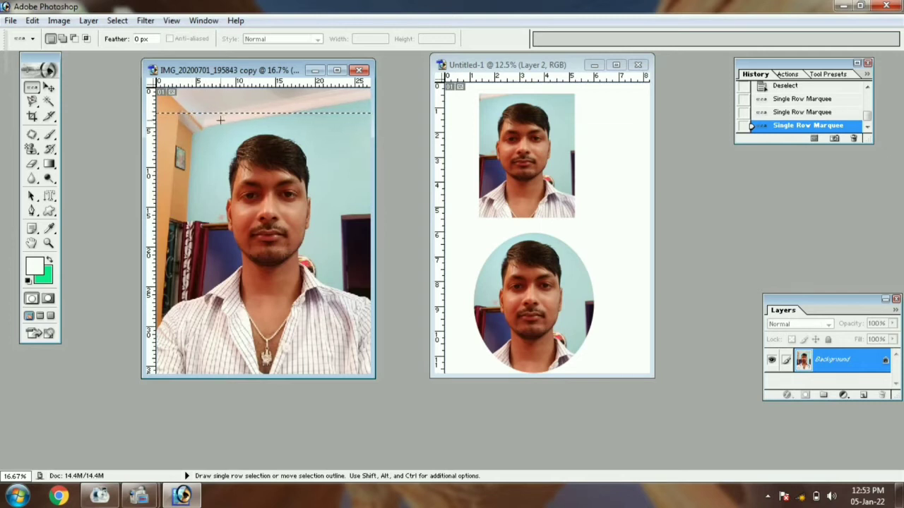
key(Delete)
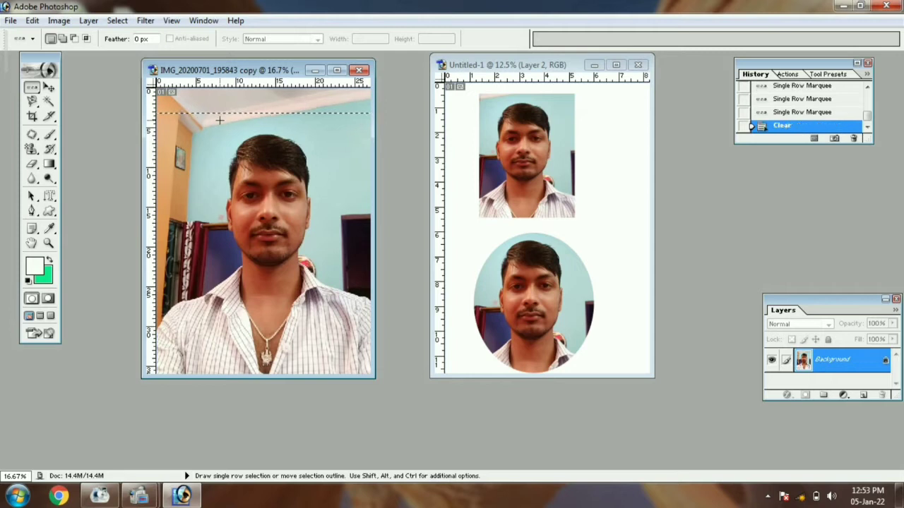
key(ctrl+d)
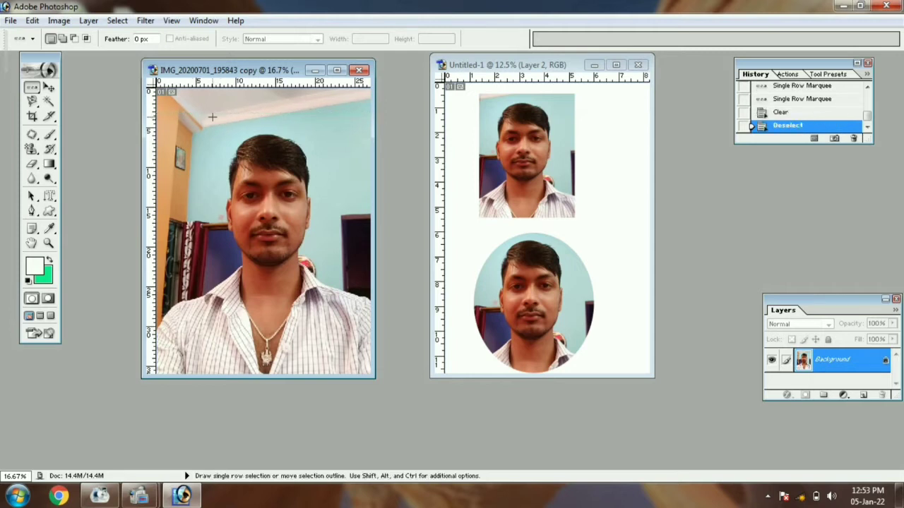
Step: Clear a single pixel row near the photo copy's lower edge and deselect it
click(255, 368)
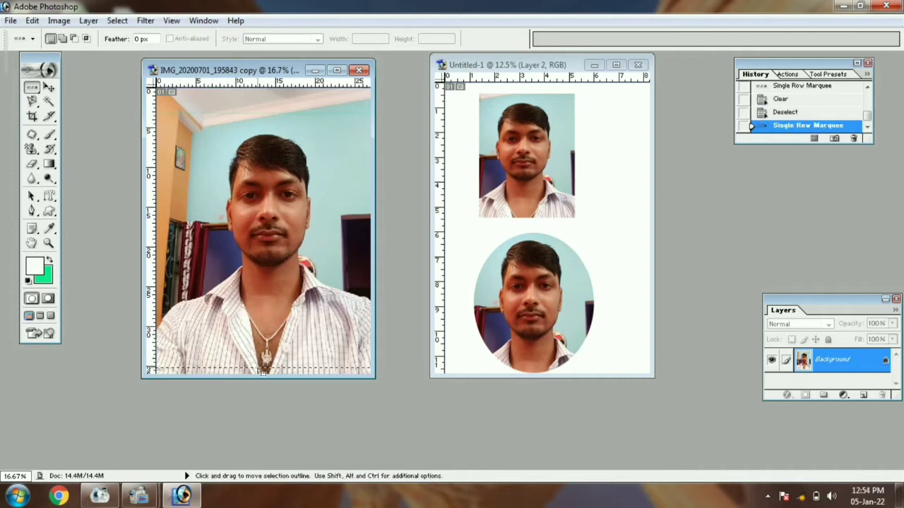
key(Delete)
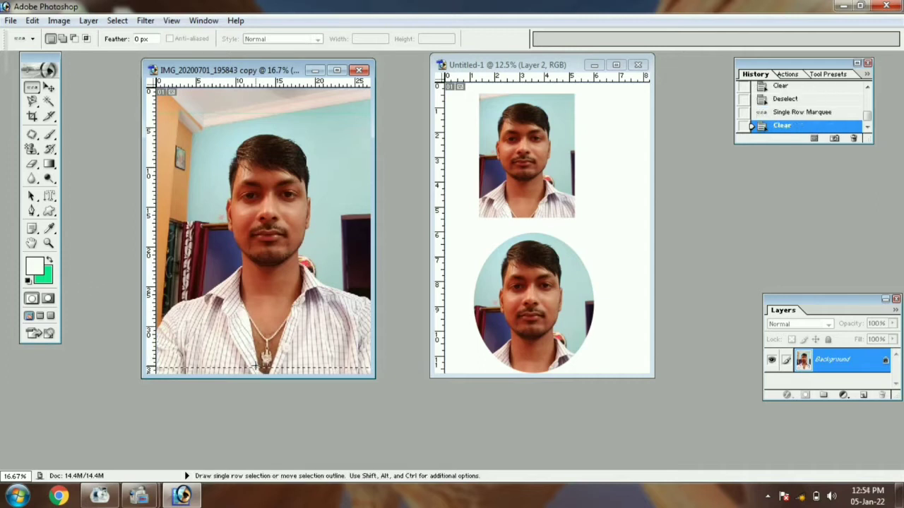
key(ctrl+d)
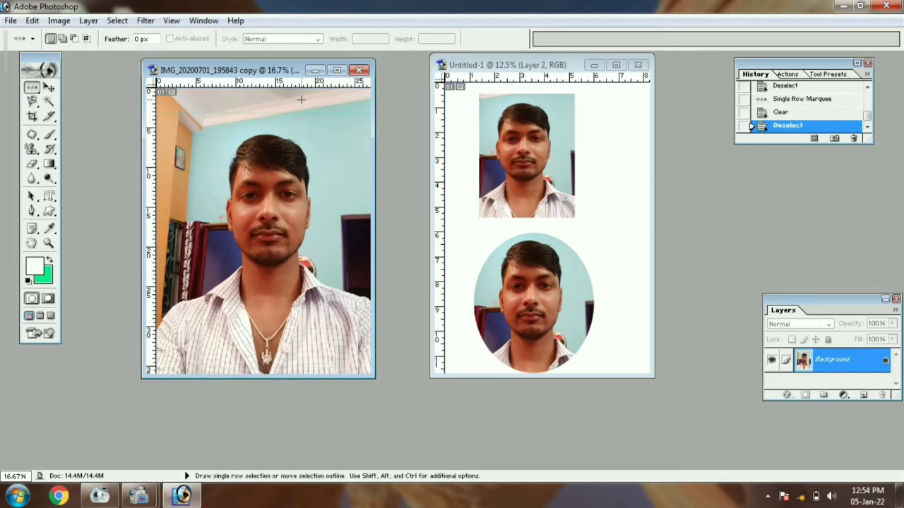
Step: Clear a single pixel column near the photo copy's left edge with the Single Column Marquee tool and deselect it
right_click(31, 88)
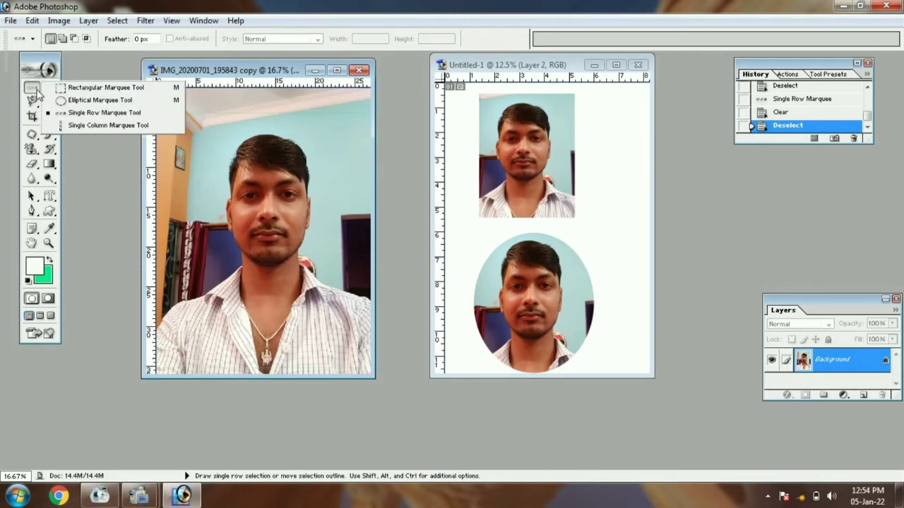
click(77, 128)
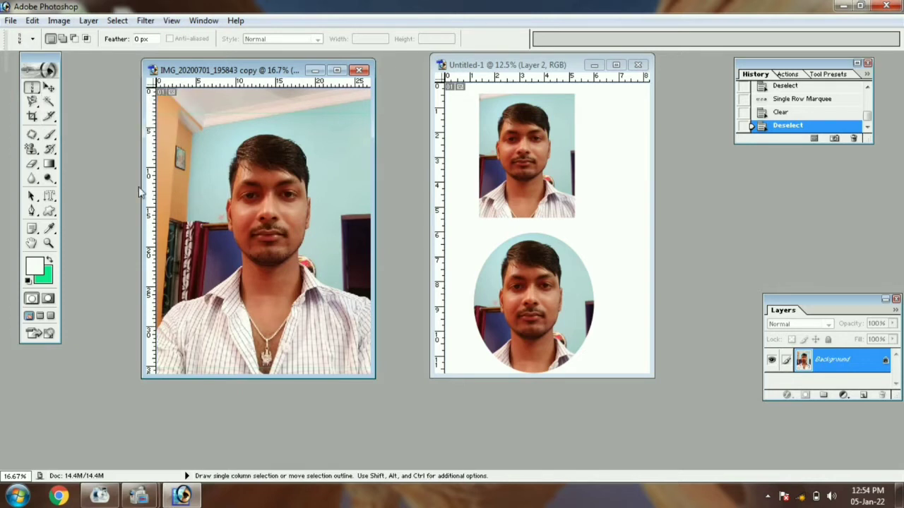
click(179, 262)
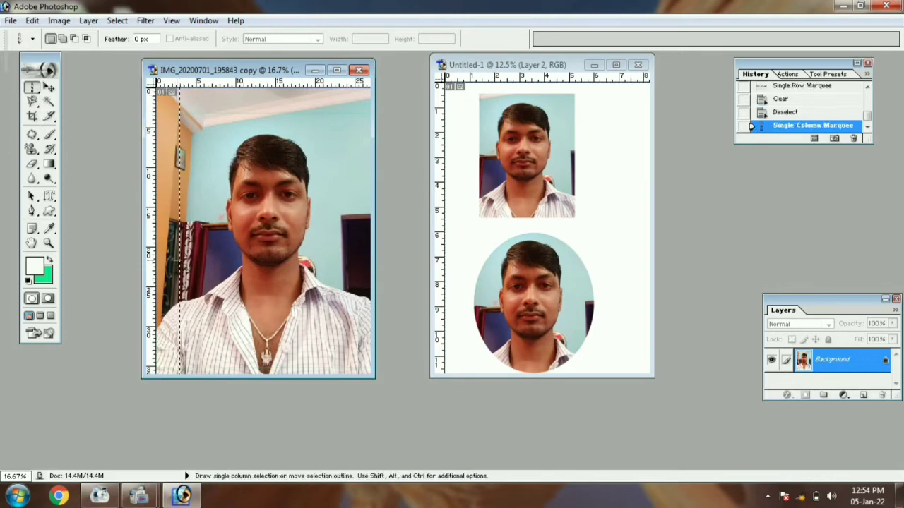
key(Delete)
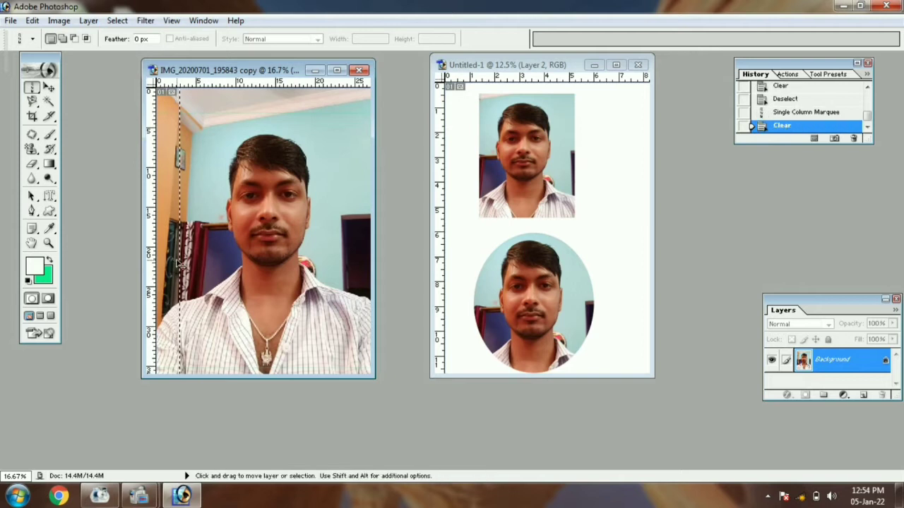
key(ctrl+d)
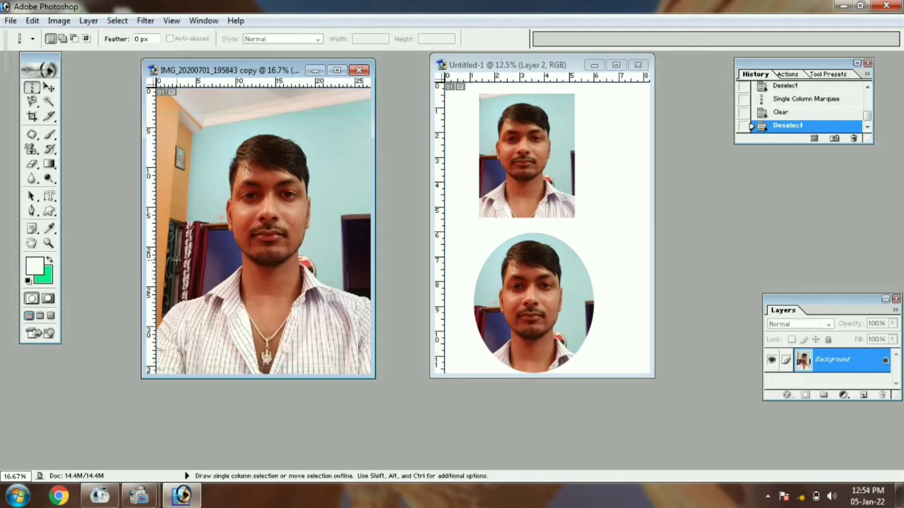
Step: Clear a single pixel column near the photo copy's right edge and deselect it
click(360, 287)
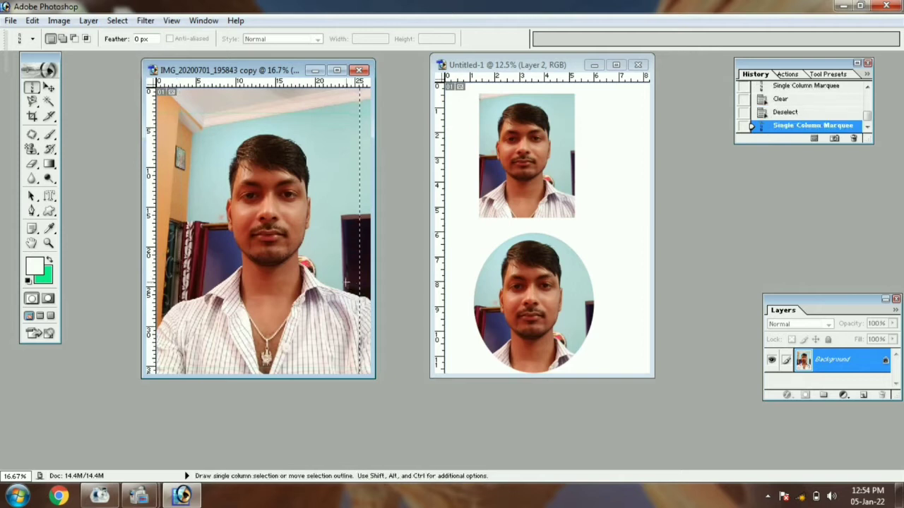
key(Delete)
key(ctrl+d)
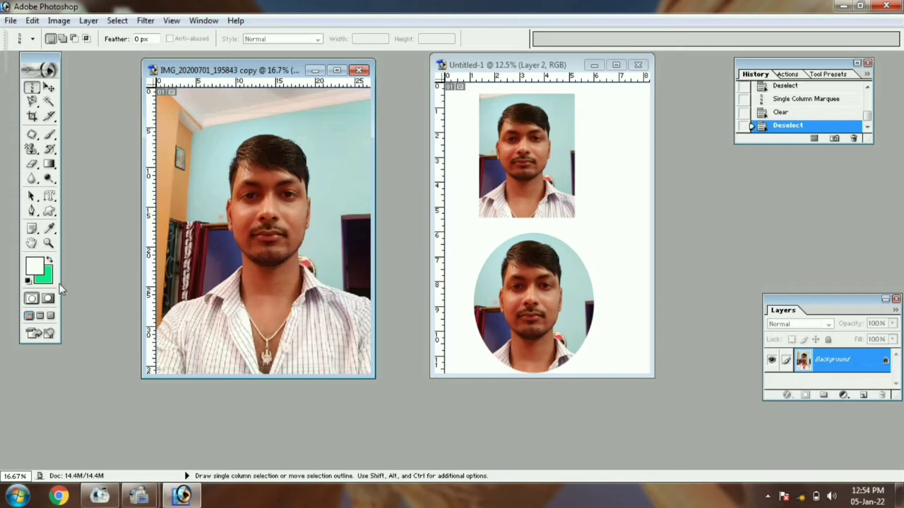
Step: Select nearly the whole photo copy with the Rectangular Marquee tool and crop the image to that selection
click(32, 88)
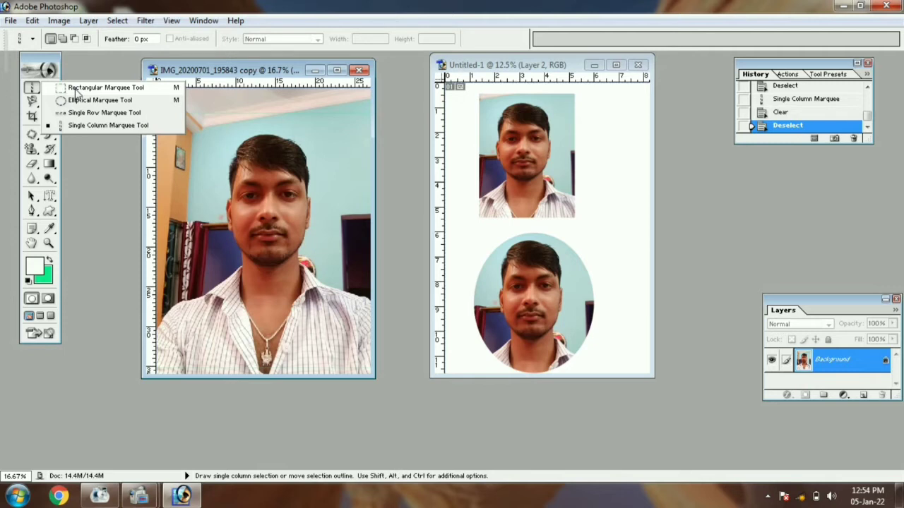
click(76, 88)
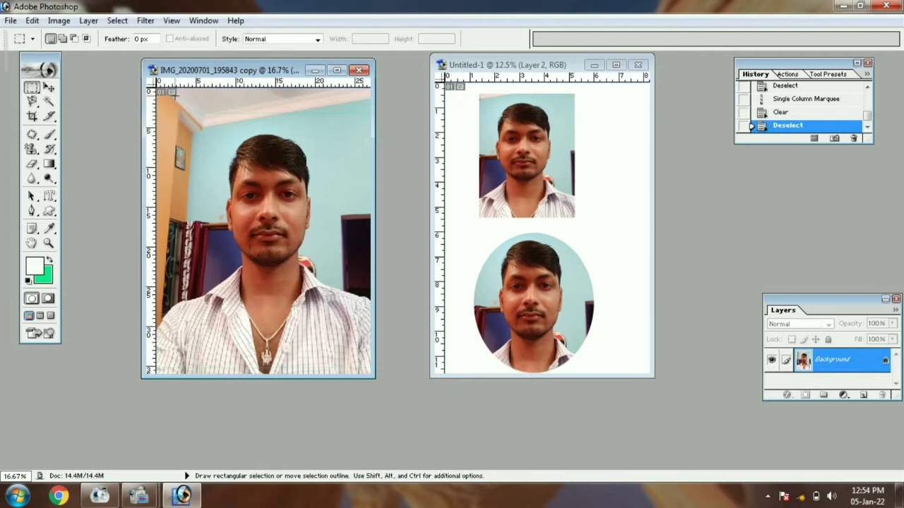
drag(305, 254, 363, 369)
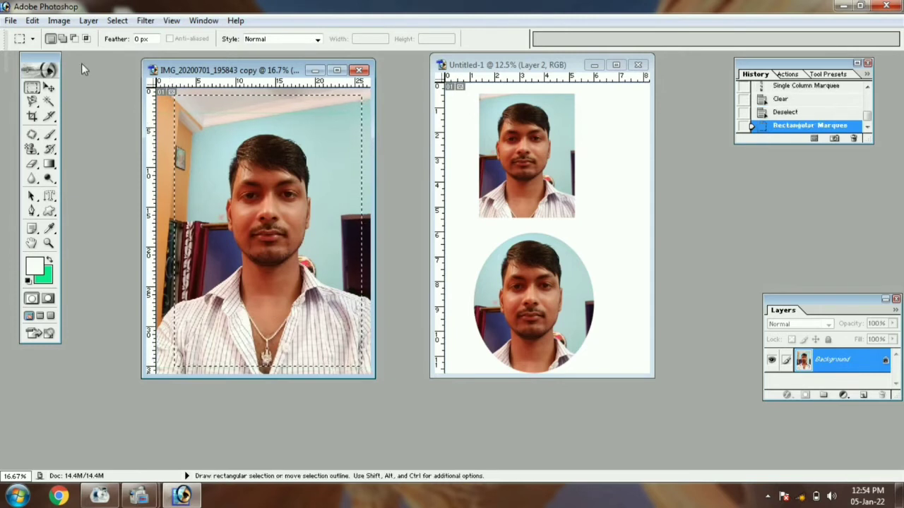
click(58, 21)
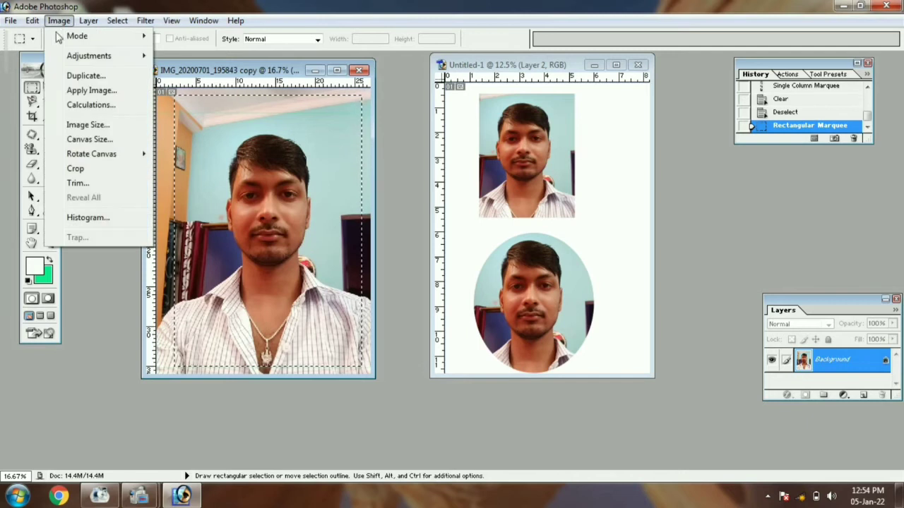
click(85, 172)
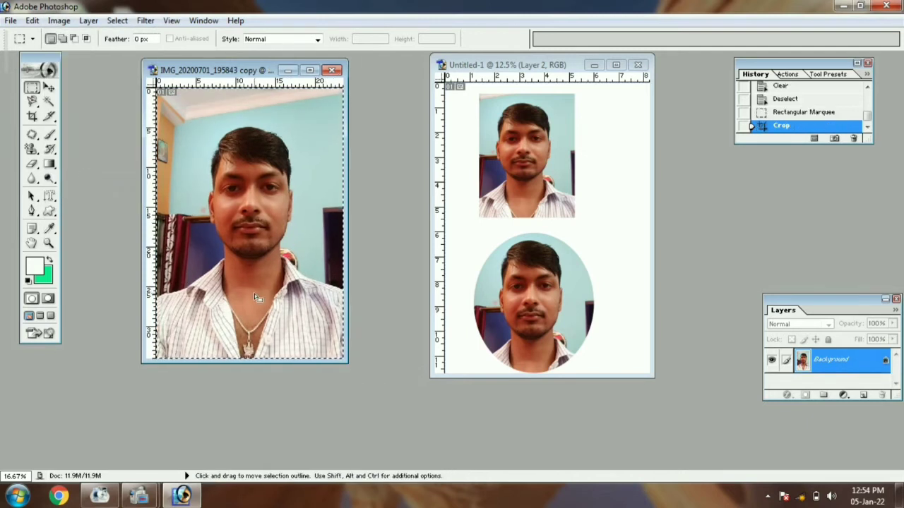
Step: Copy the cropped photo into Untitled-1 with the Move tool and scale it to about 49.6% width and 42.7% height beside the rectangular crop
click(48, 88)
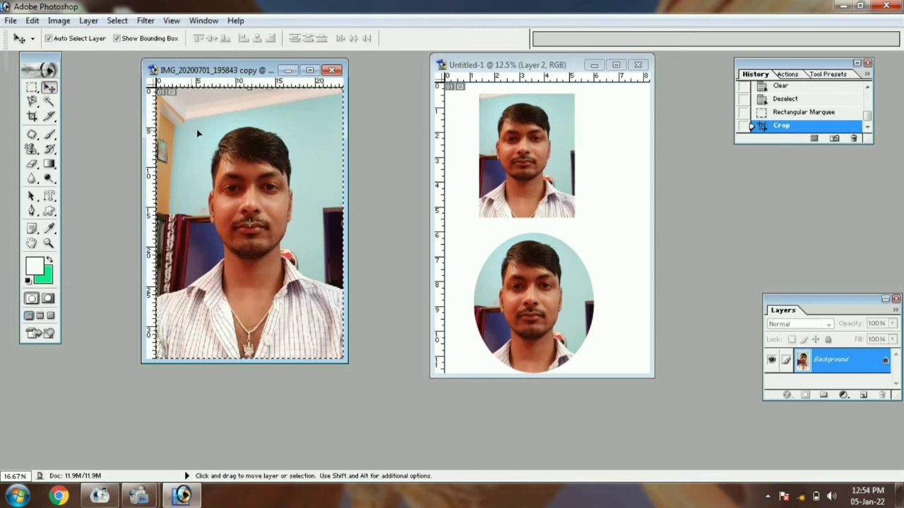
drag(196, 127, 475, 180)
drag(577, 182, 521, 147)
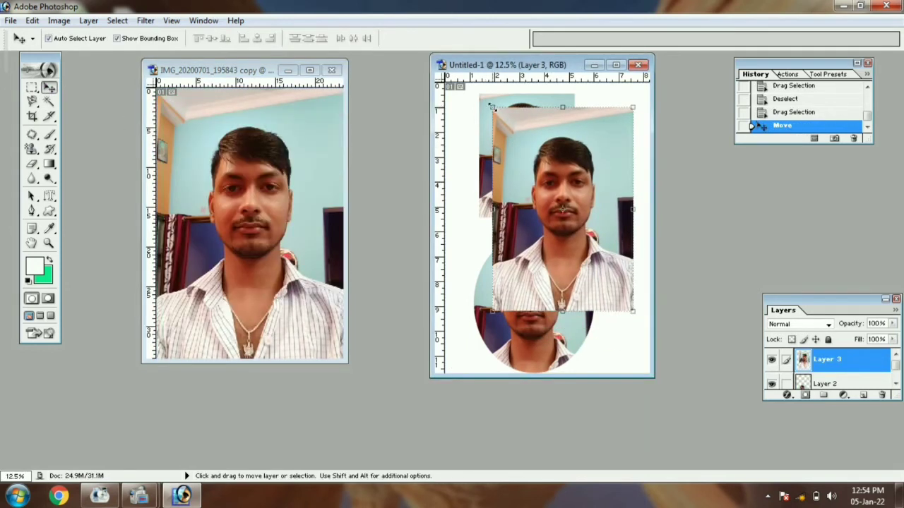
drag(492, 107, 601, 137)
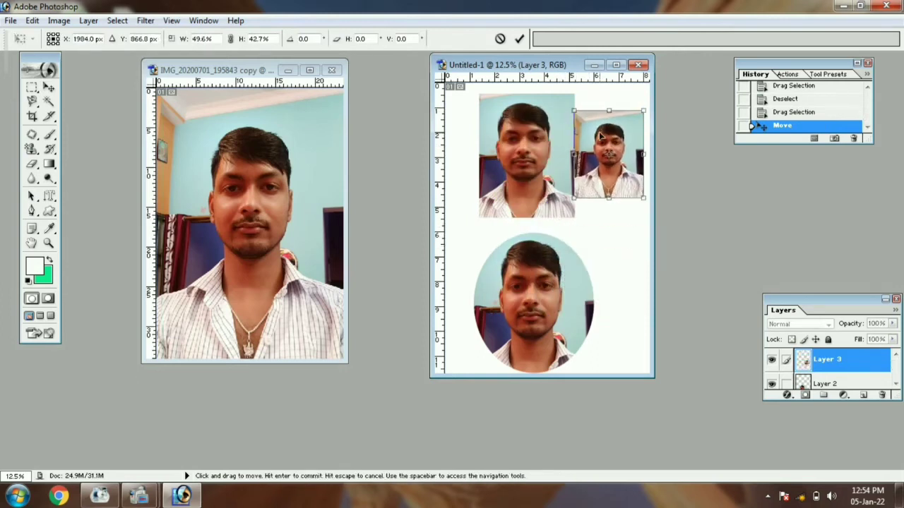
key(Return)
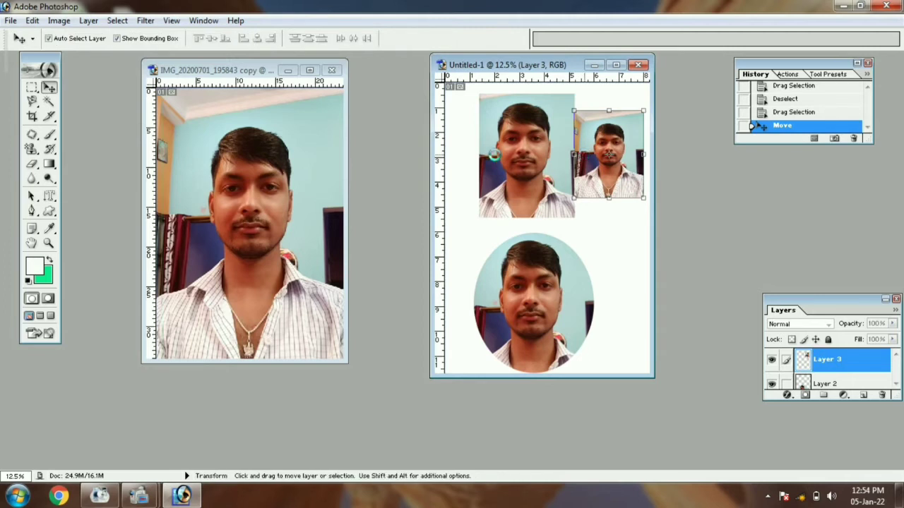
Step: Reposition the larger rectangular crop and the oval crop, and scale the oval to about 90.1% width and 83.9% height
drag(500, 156, 487, 157)
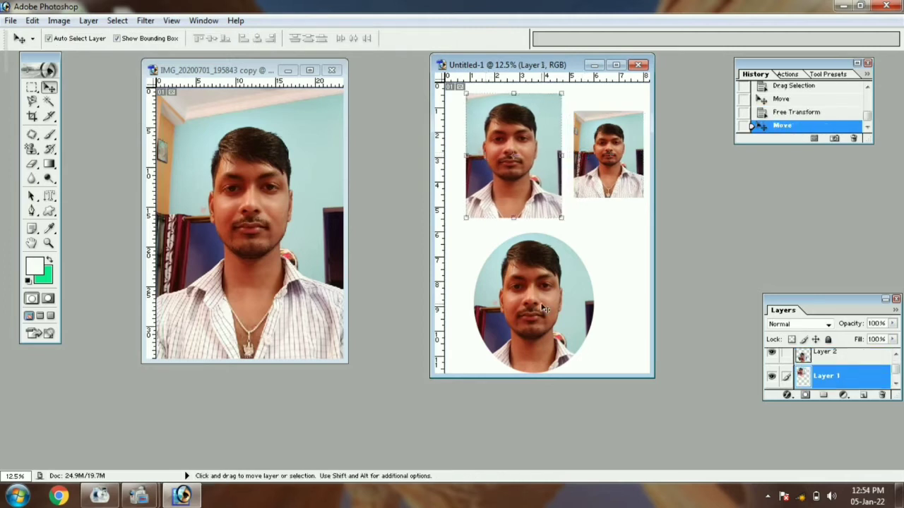
drag(541, 303, 554, 294)
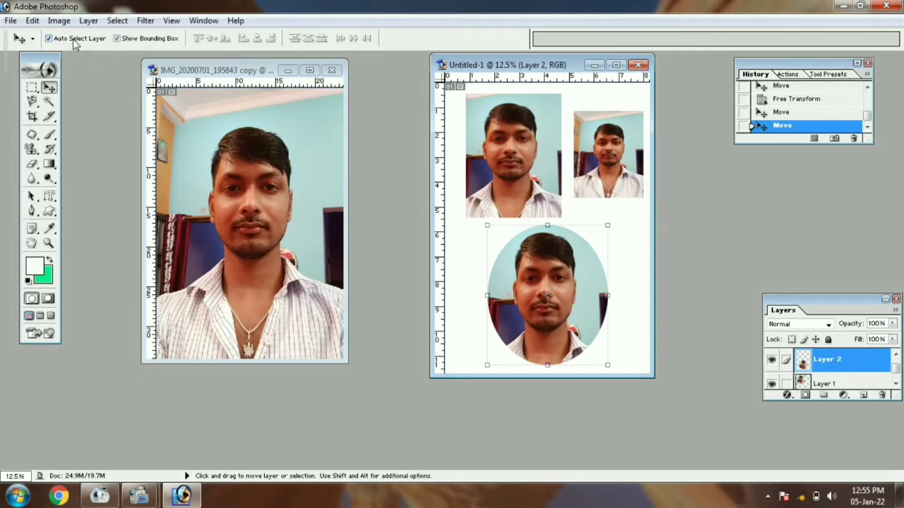
click(140, 41)
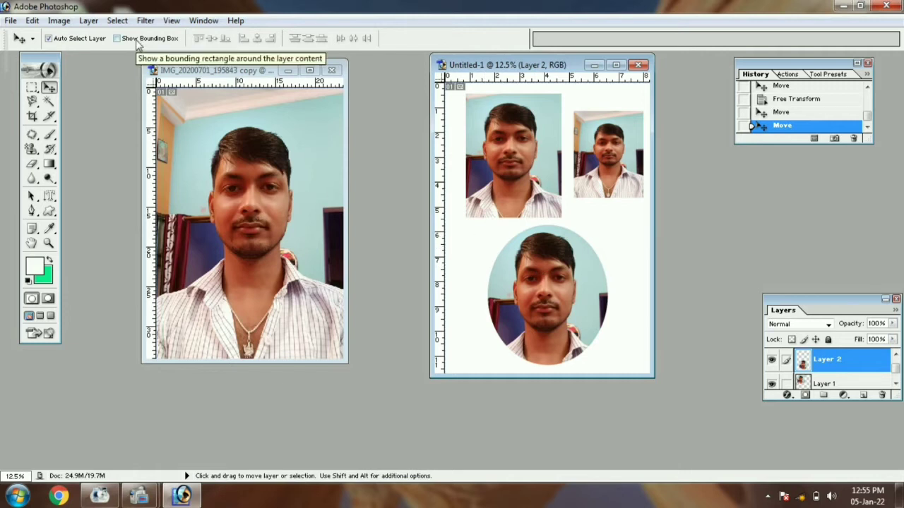
click(117, 39)
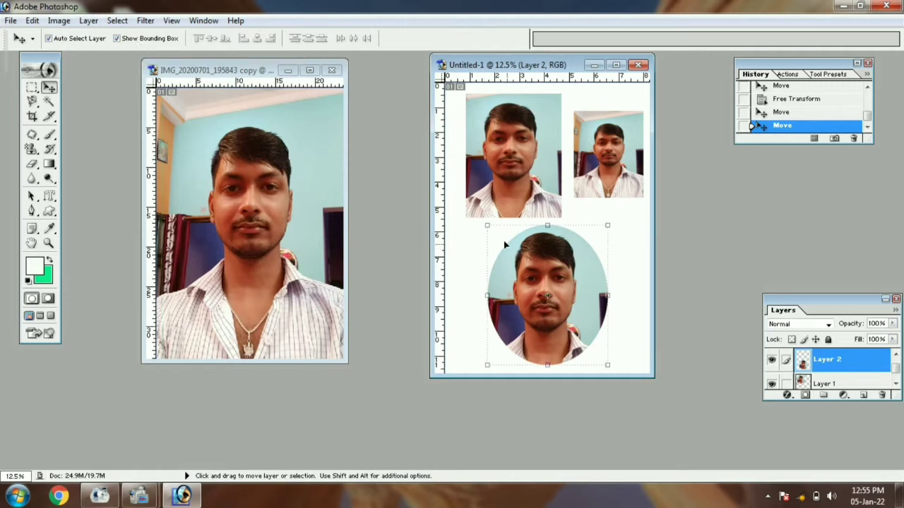
drag(487, 225, 499, 248)
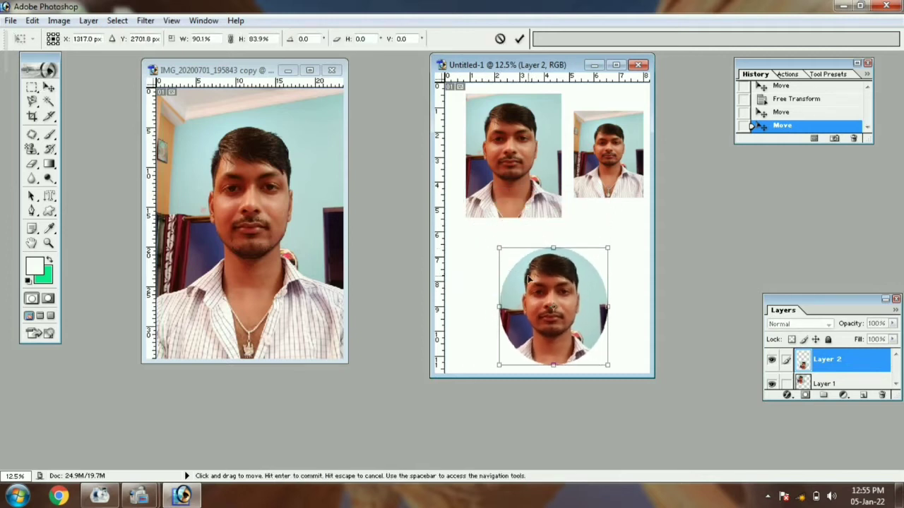
key(Return)
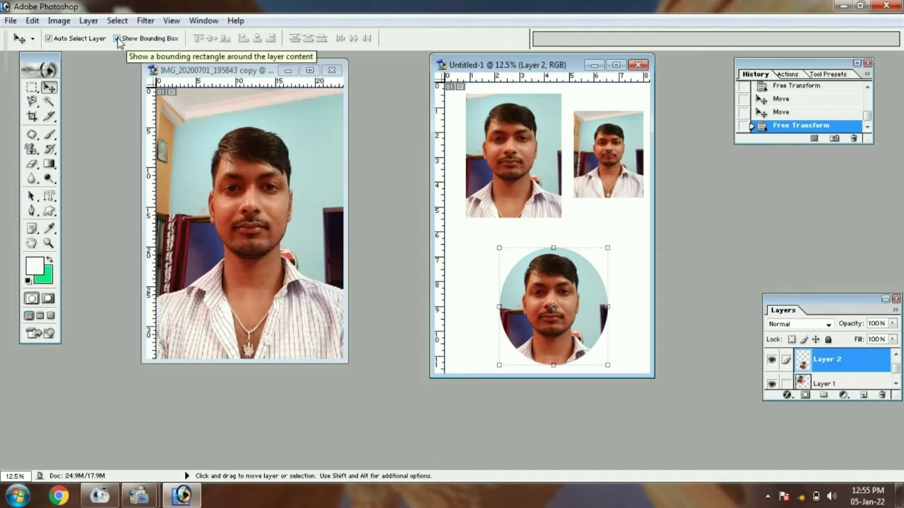
Step: Toggle the bounding box display off and on, and rearrange the oval, large rectangular and small photo layers in Untitled-1
click(117, 39)
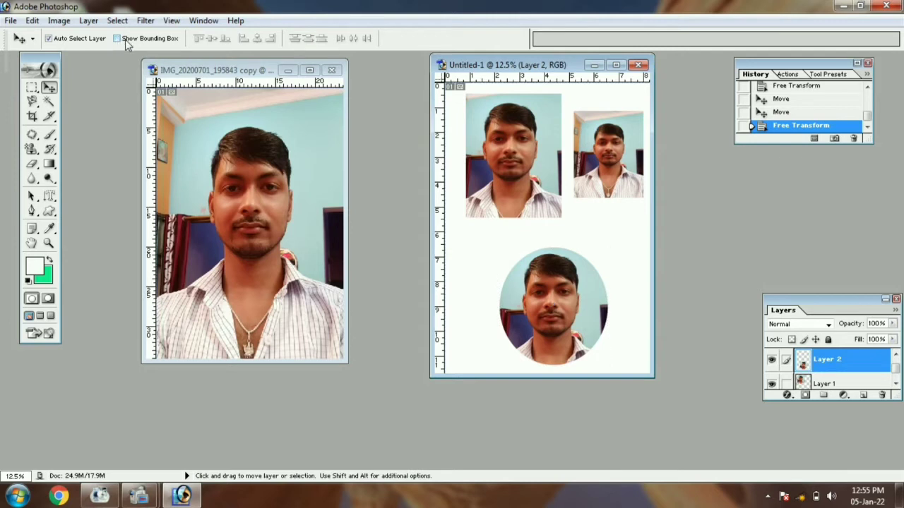
click(125, 40)
mouse_move(563, 297)
mouse_down()
mouse_move(547, 250)
mouse_move(567, 217)
mouse_move(503, 282)
mouse_move(563, 246)
mouse_move(550, 308)
mouse_up()
drag(503, 157, 503, 141)
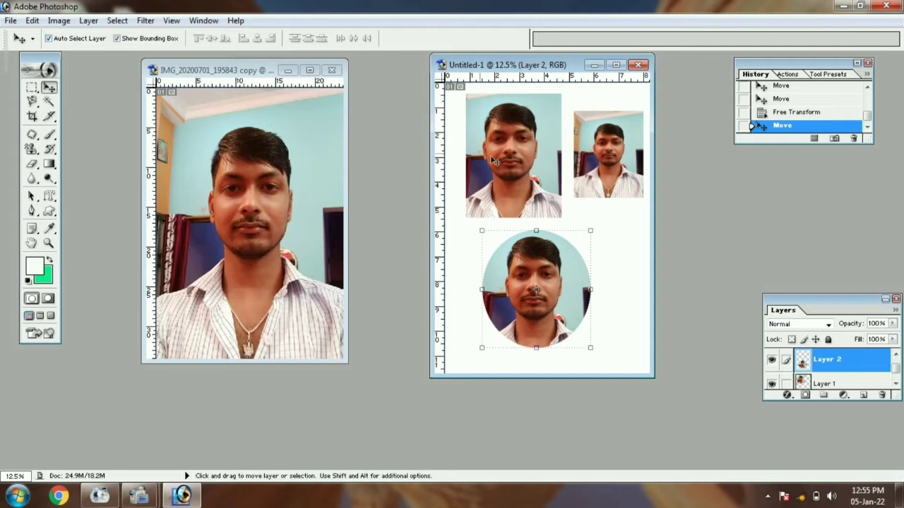
mouse_move(524, 136)
mouse_down()
mouse_move(510, 137)
mouse_move(526, 158)
mouse_move(519, 144)
mouse_up()
mouse_move(609, 157)
mouse_down()
mouse_move(587, 171)
mouse_move(617, 177)
mouse_move(602, 152)
mouse_up()
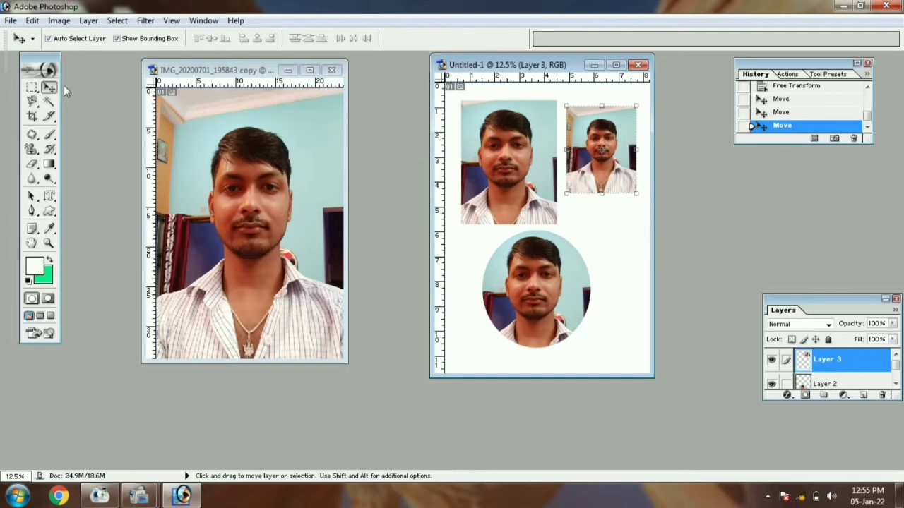
Step: Switch from the Move tool to the freehand Lasso tool
drag(32, 102, 71, 104)
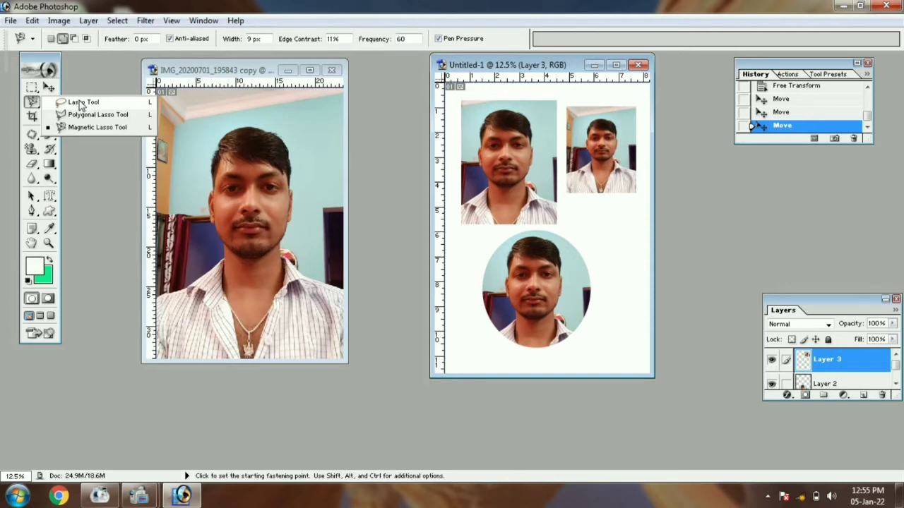
drag(81, 105, 81, 105)
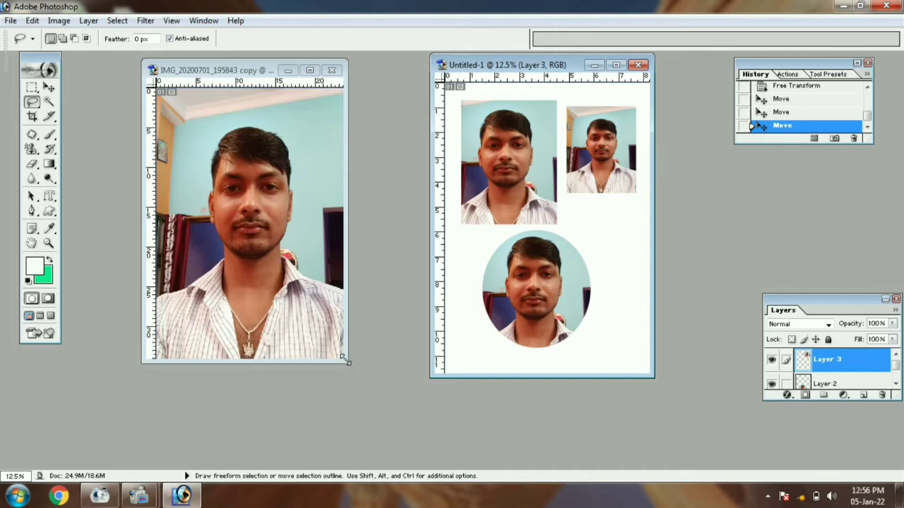
Step: Close Untitled-1 without saving and restore the photo copy to its initial history snapshot
click(637, 65)
click(453, 193)
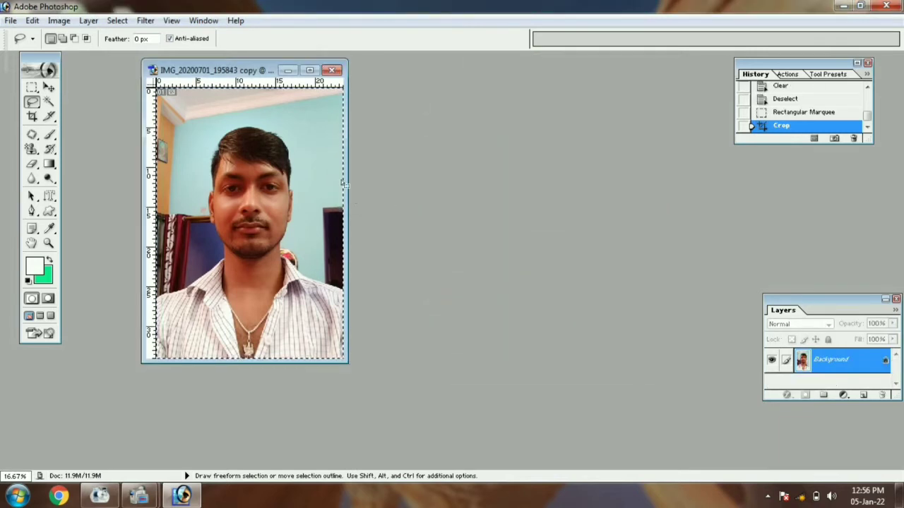
drag(868, 117, 868, 94)
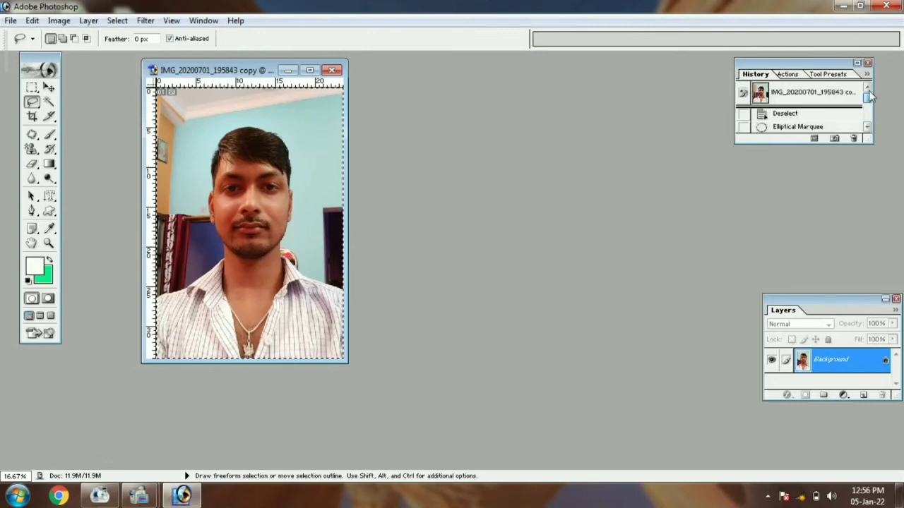
click(830, 92)
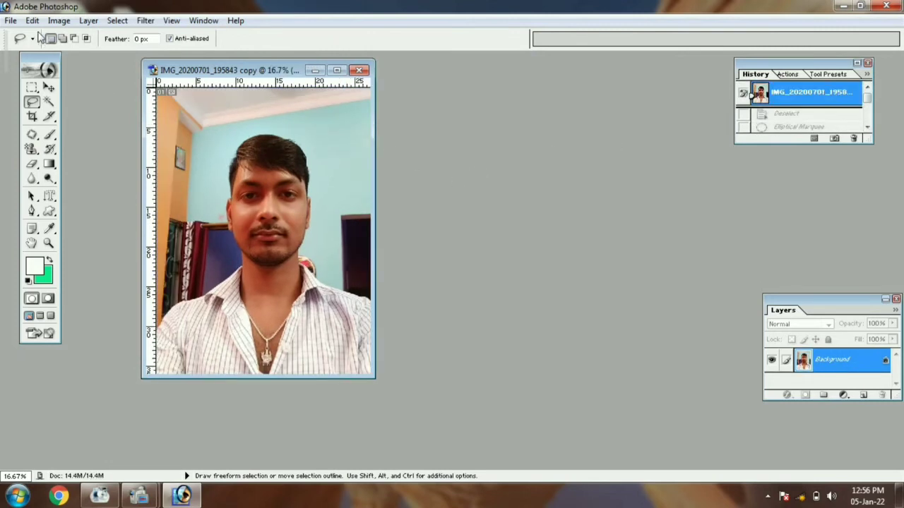
Step: Open the green leaf image 4 from the photo folder's background subfolder and place its window beside the photo copy
click(10, 20)
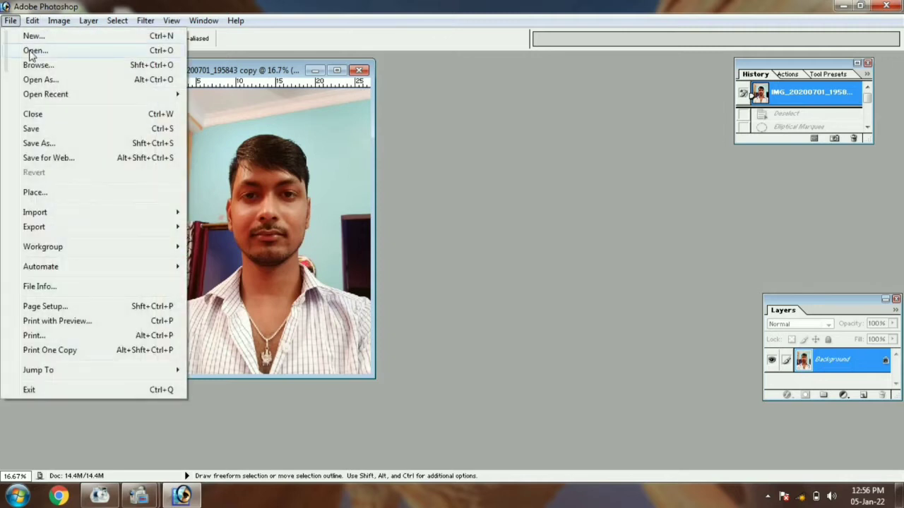
click(29, 53)
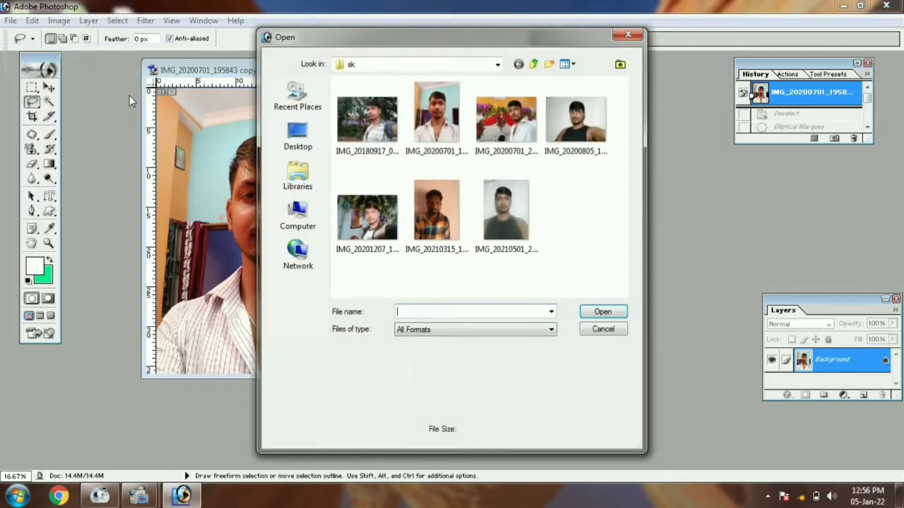
click(533, 64)
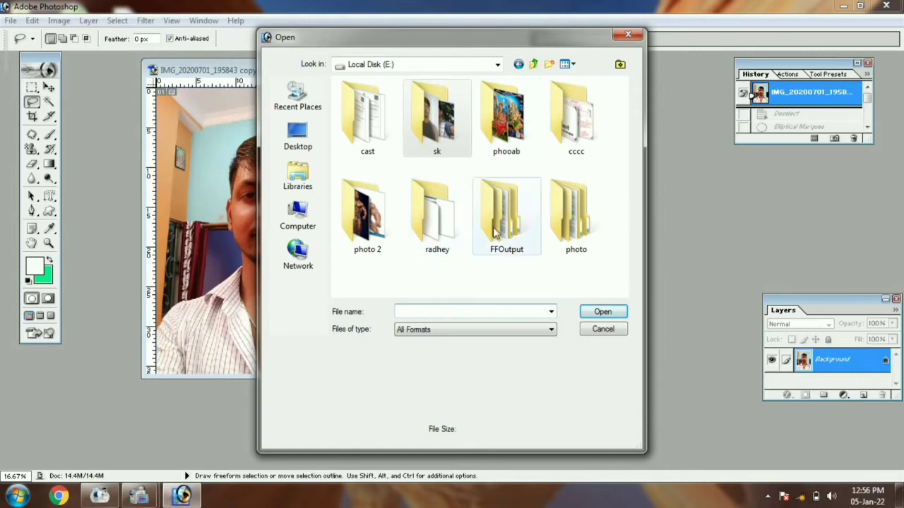
double_click(579, 224)
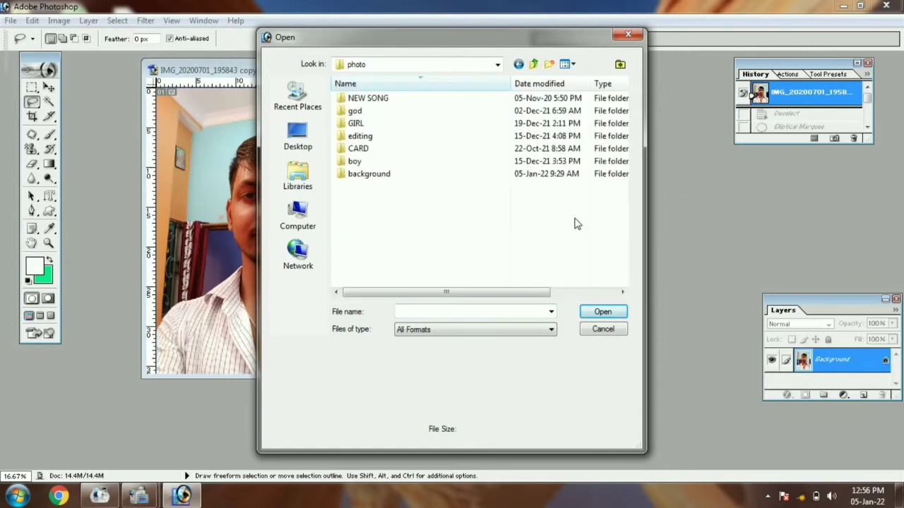
double_click(381, 177)
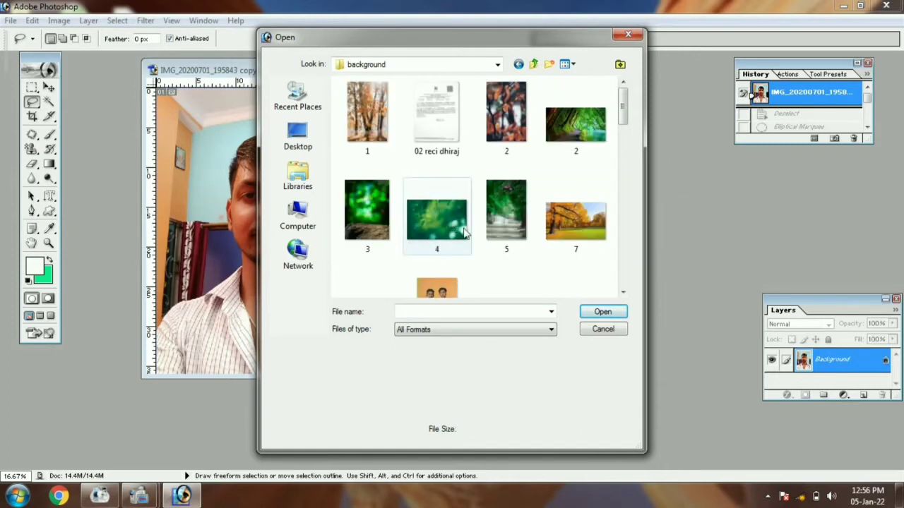
scroll(501, 244, down, 2)
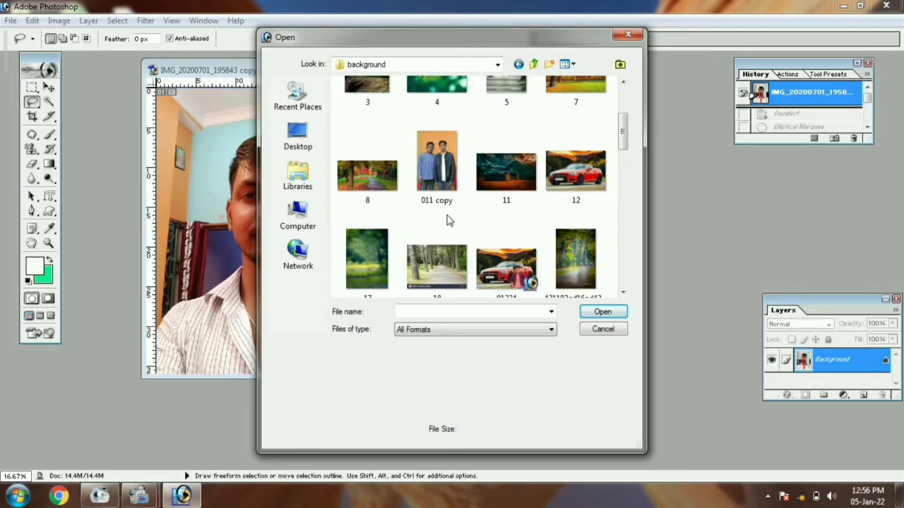
scroll(447, 226, down, 2)
scroll(446, 206, up, 6)
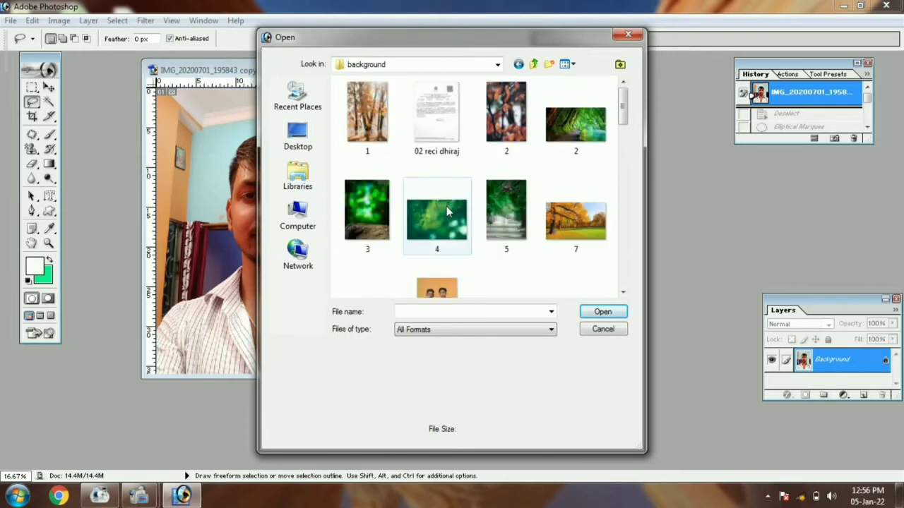
double_click(428, 220)
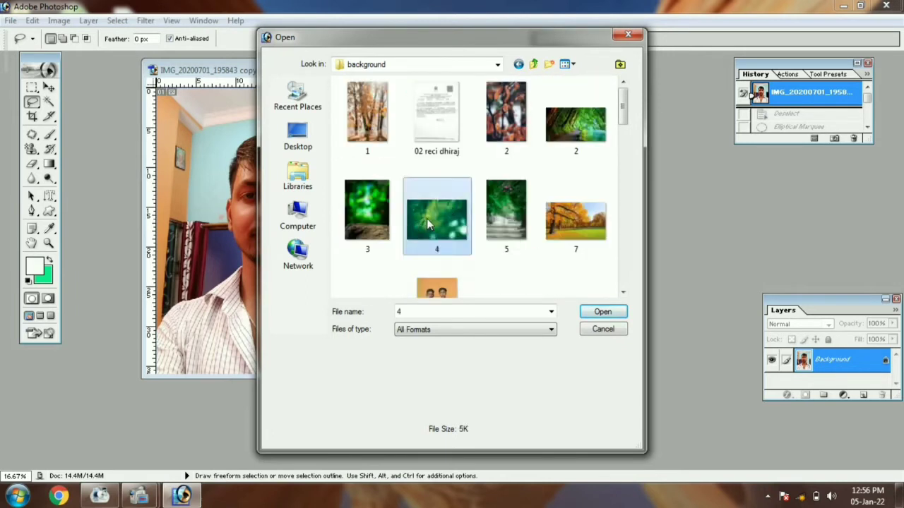
drag(127, 98, 542, 107)
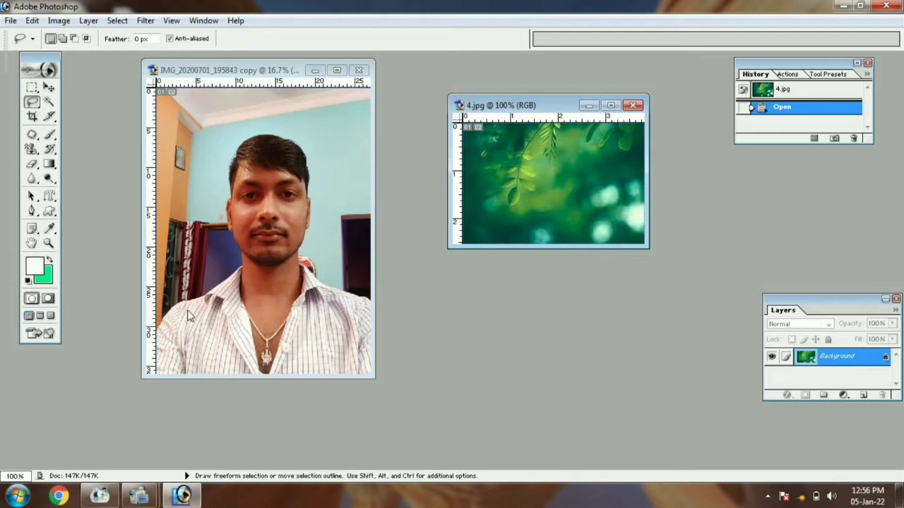
Step: Outline the man's head, shoulders and shirt in the photo copy with the freehand Lasso, replacing a first trial stroke
click(161, 321)
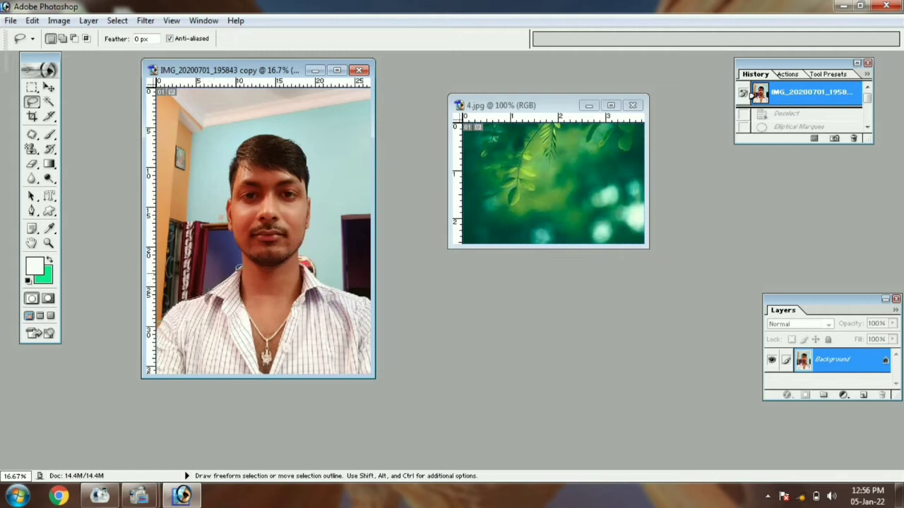
drag(242, 262, 166, 321)
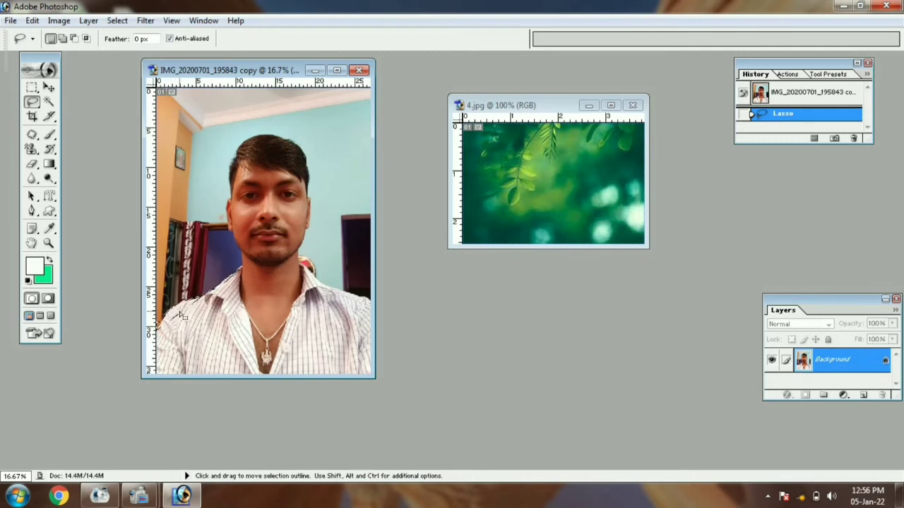
click(182, 306)
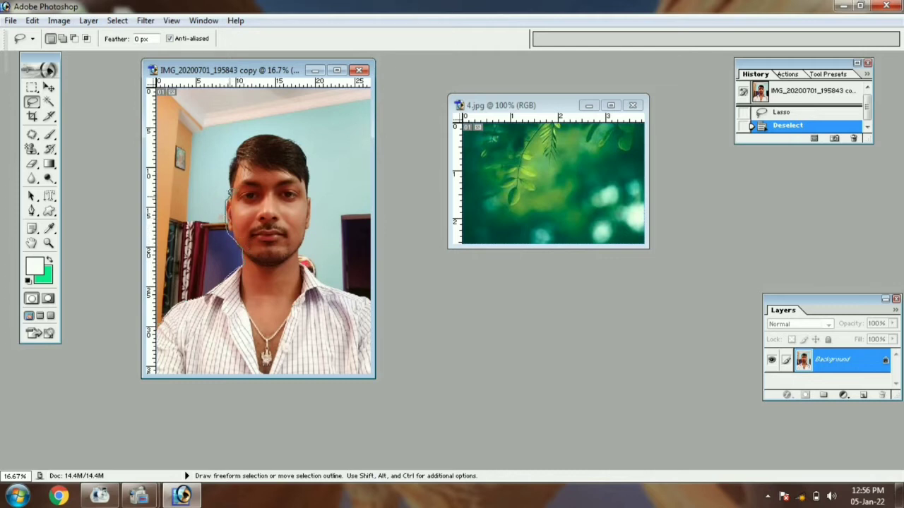
mouse_move(233, 168)
mouse_down()
mouse_move(237, 152)
mouse_move(284, 133)
mouse_move(312, 156)
mouse_move(313, 200)
mouse_up()
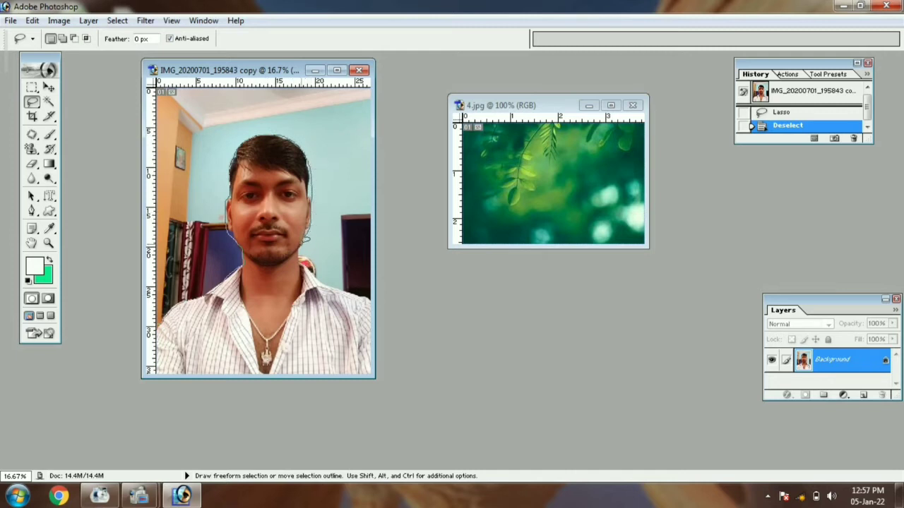
drag(305, 267, 372, 297)
drag(150, 328, 154, 329)
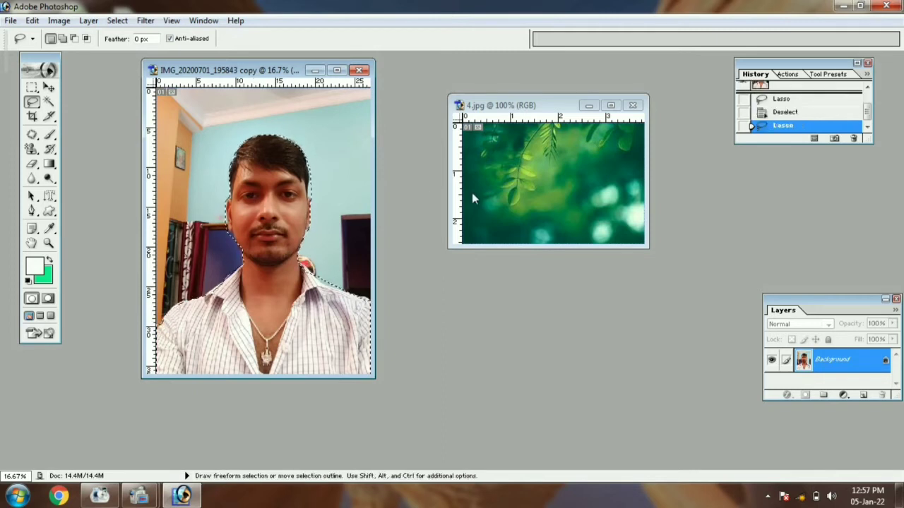
Step: Place the selected man onto the green 4.jpg image with the Move tool and maximize that image's window
key(v)
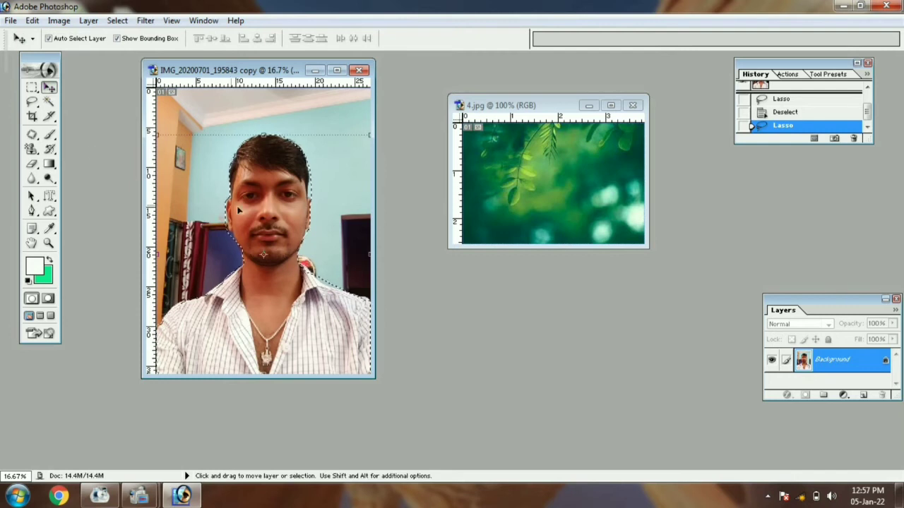
mouse_move(239, 210)
mouse_down()
mouse_move(303, 210)
mouse_move(546, 174)
mouse_move(561, 275)
mouse_move(508, 158)
mouse_move(569, 204)
mouse_move(538, 214)
mouse_move(558, 195)
mouse_up()
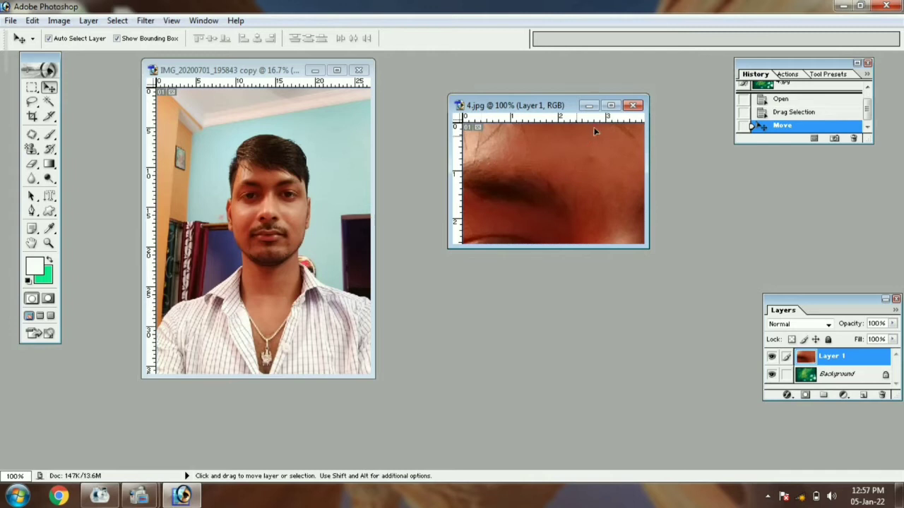
click(610, 106)
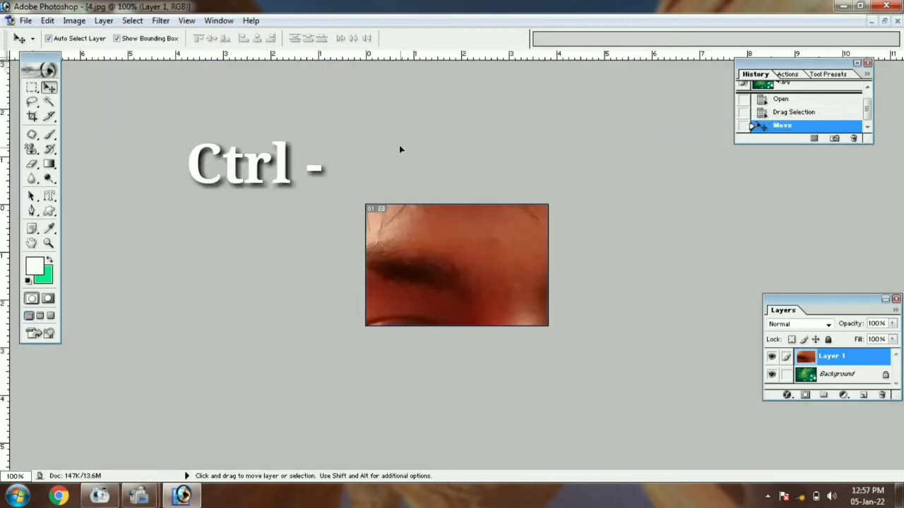
Step: Scale the man's layer down over the green image to about 11.7% width and 8.4% height
key(ctrl+minus)
key(ctrl+minus)
key(ctrl+minus)
key(ctrl+minus)
key(ctrl+minus)
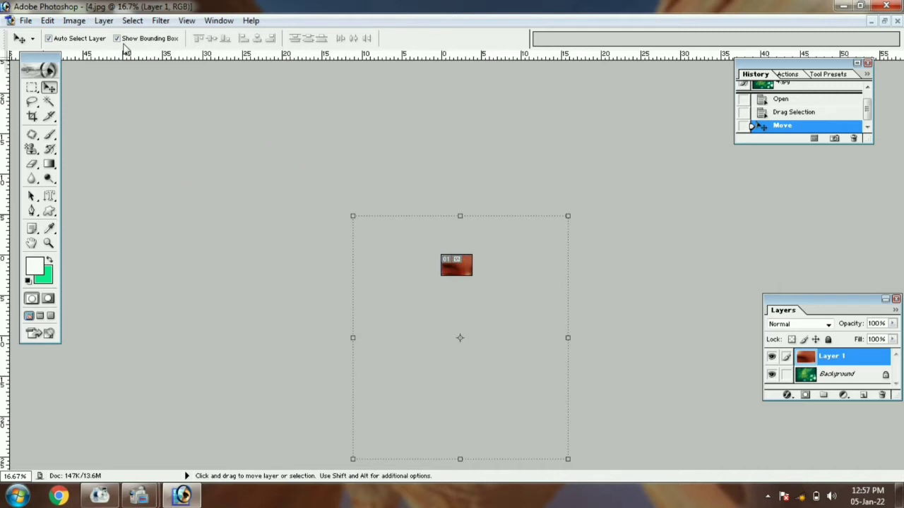
drag(346, 215, 535, 431)
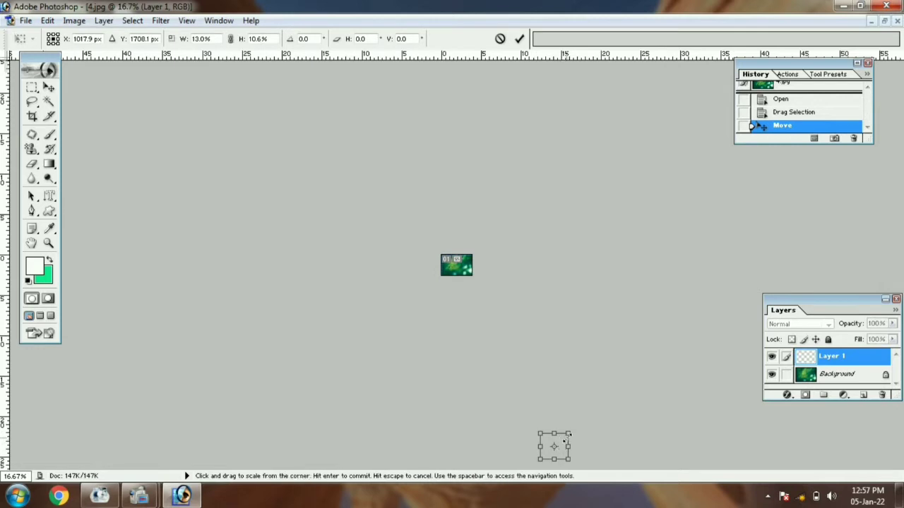
drag(569, 433, 468, 271)
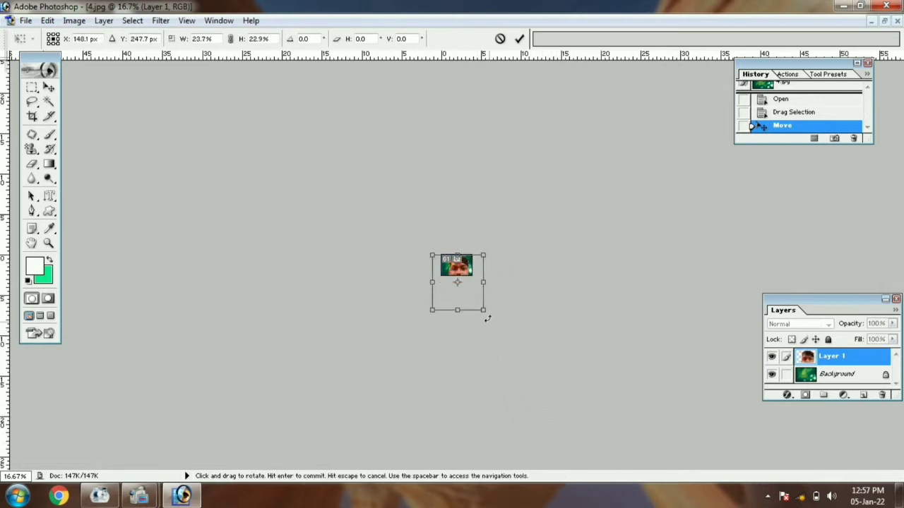
drag(486, 309, 464, 279)
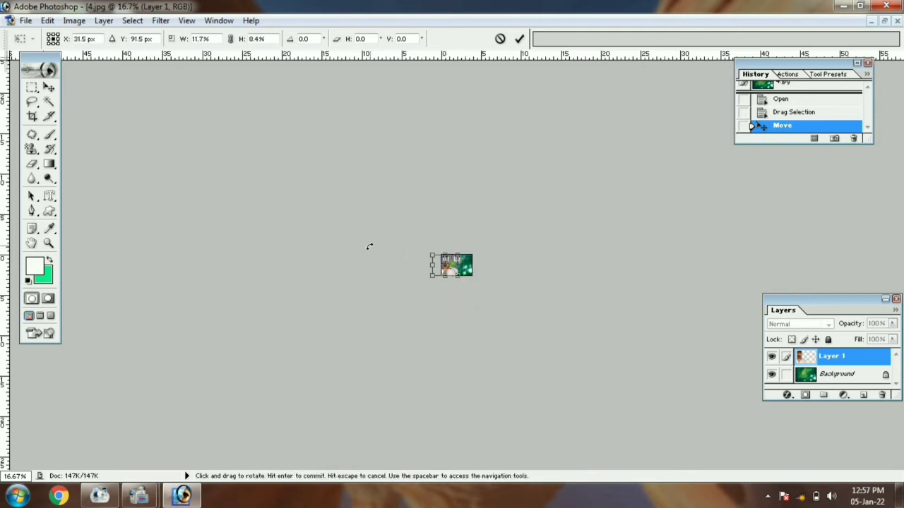
Step: Nudge the scaled man rightward to about X 133.5 px, centring him on the green background, and apply the transform
key(Right)
key(Right)
key(Right)
key(Right)
key(Right)
key(Right)
key(Right)
key(Right)
key(Right)
key(Right)
key(Right)
key(Right)
key(Right)
key(Right)
key(Right)
key(Right)
key(Right)
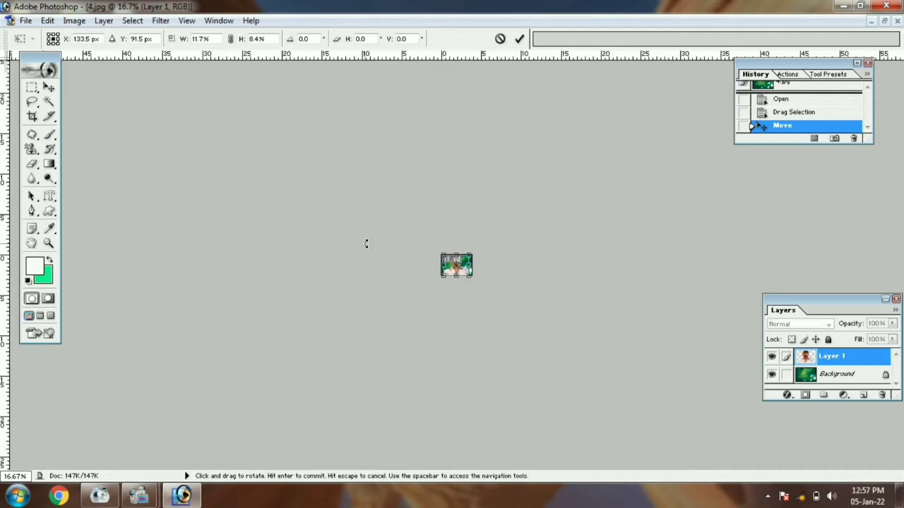
key(Return)
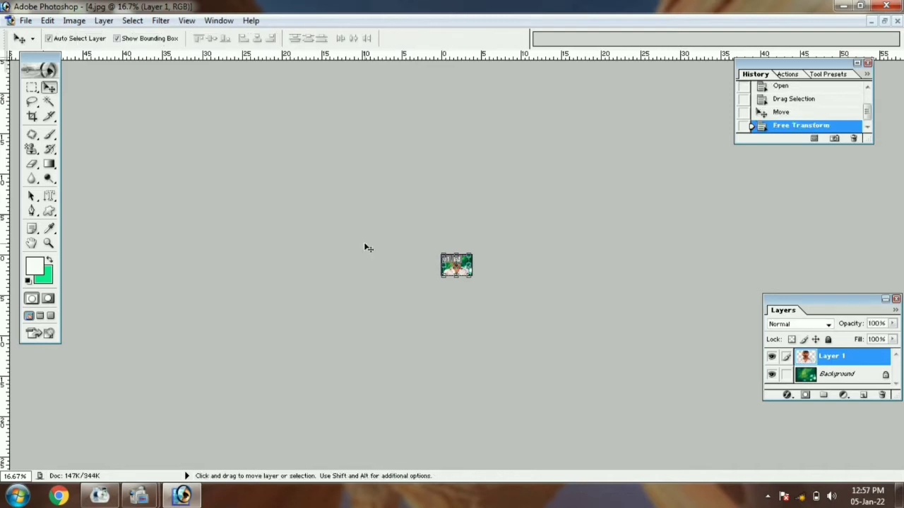
Step: Narrow the man's layer, align it with the left edge of the green background and apply the transform
key(ctrl+plus)
key(ctrl+plus)
key(ctrl+plus)
key(ctrl+plus)
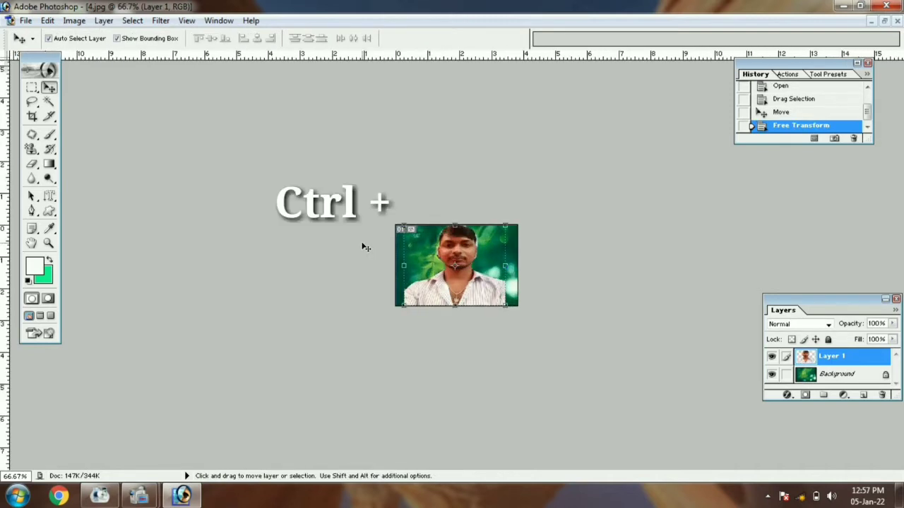
key(ctrl+plus)
key(ctrl+plus)
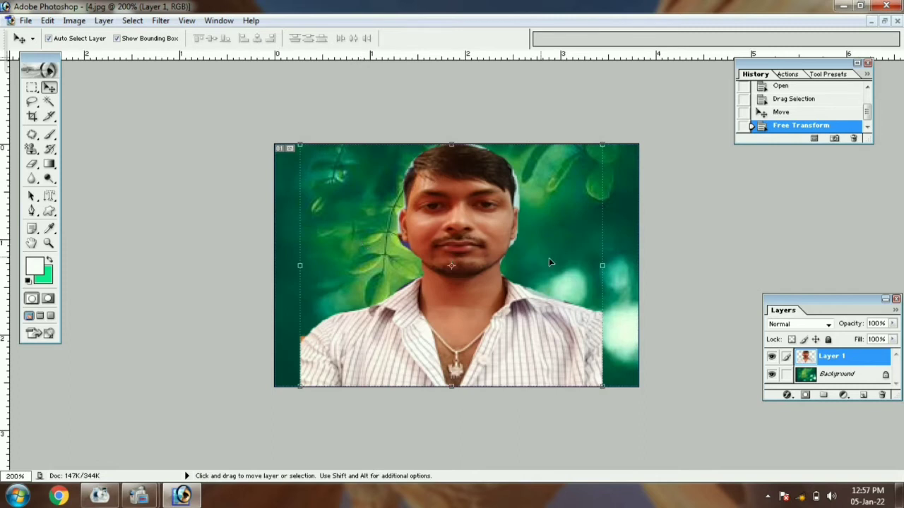
drag(602, 267, 504, 283)
key(Return)
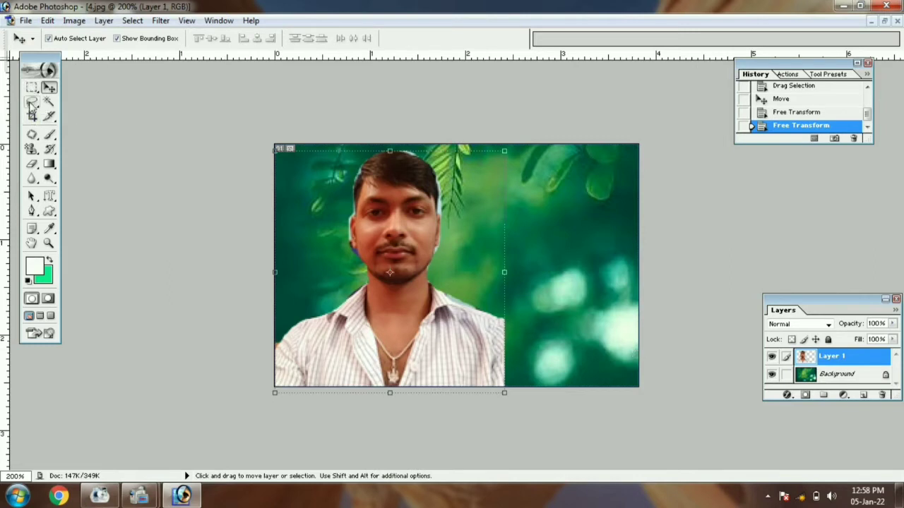
Step: Crop 4.jpg to a full-height rectangular marquee around the man, removing the empty green area beside him
click(32, 87)
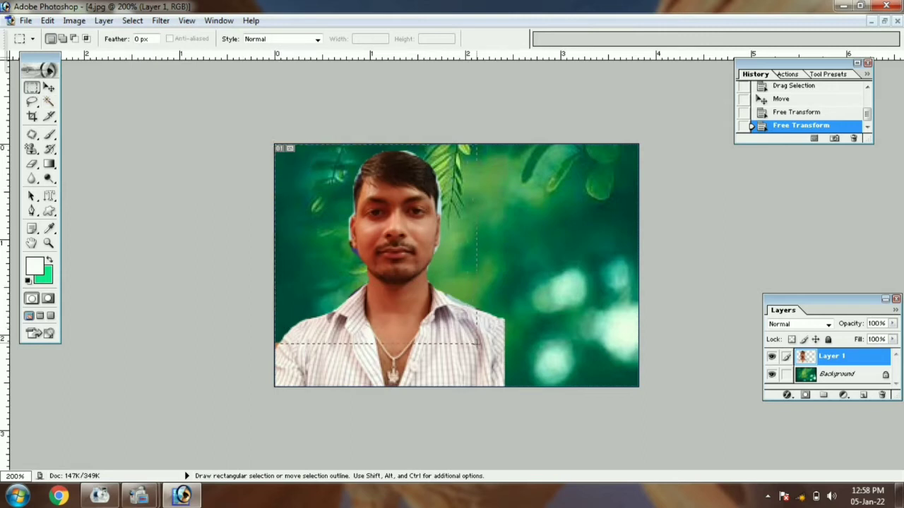
drag(491, 372, 504, 386)
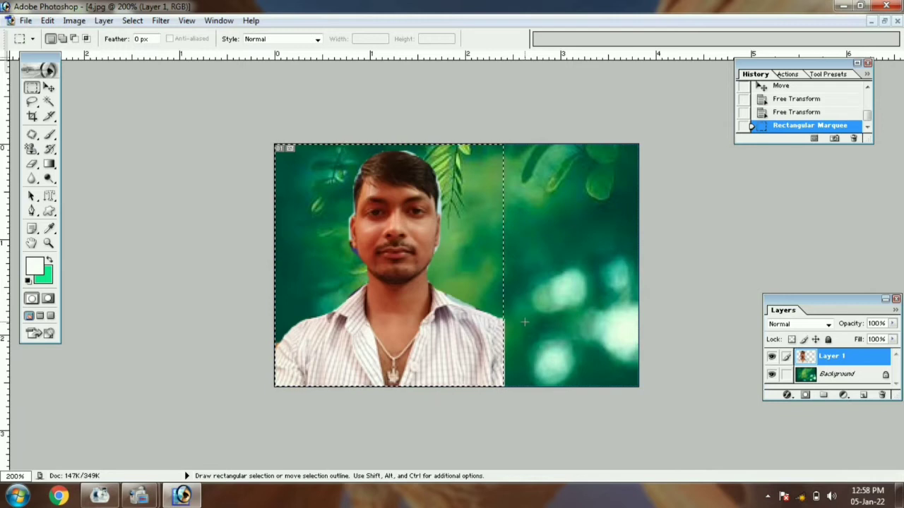
click(74, 20)
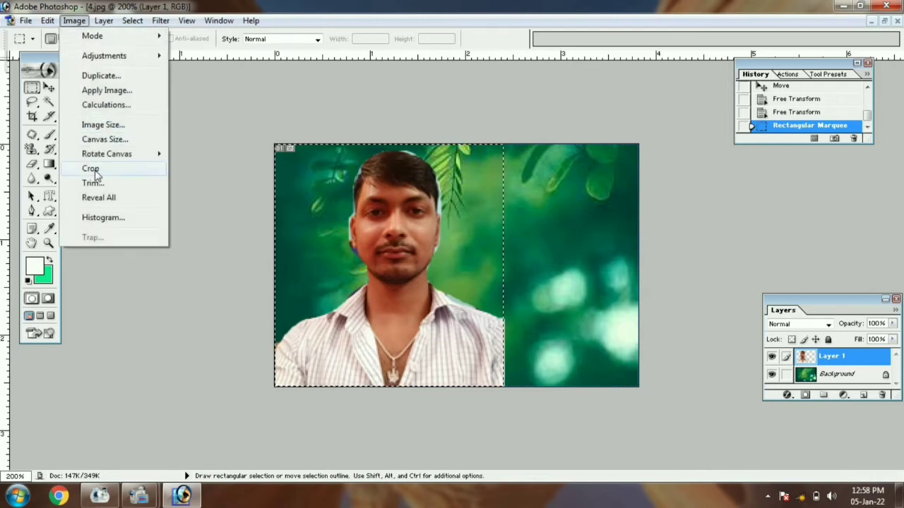
click(92, 168)
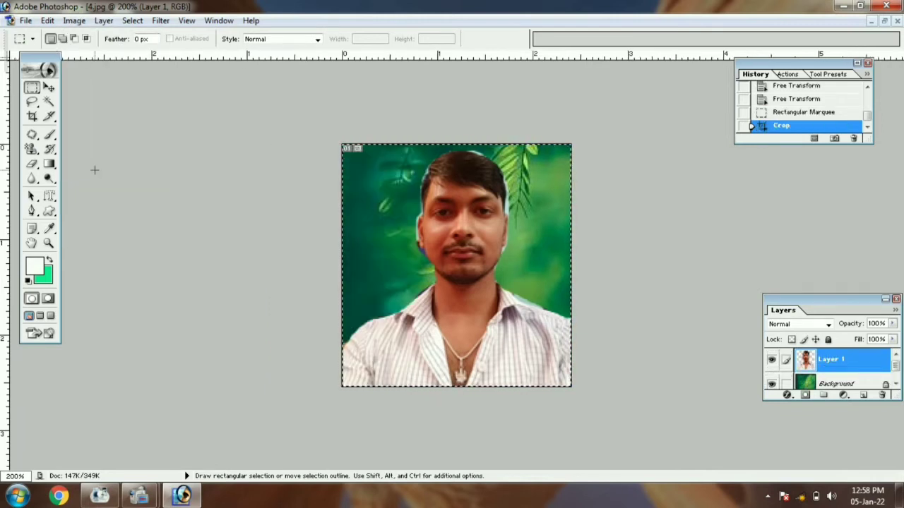
Step: Return 4.jpg to a floating window at 100% zoom and clear its selection
click(885, 21)
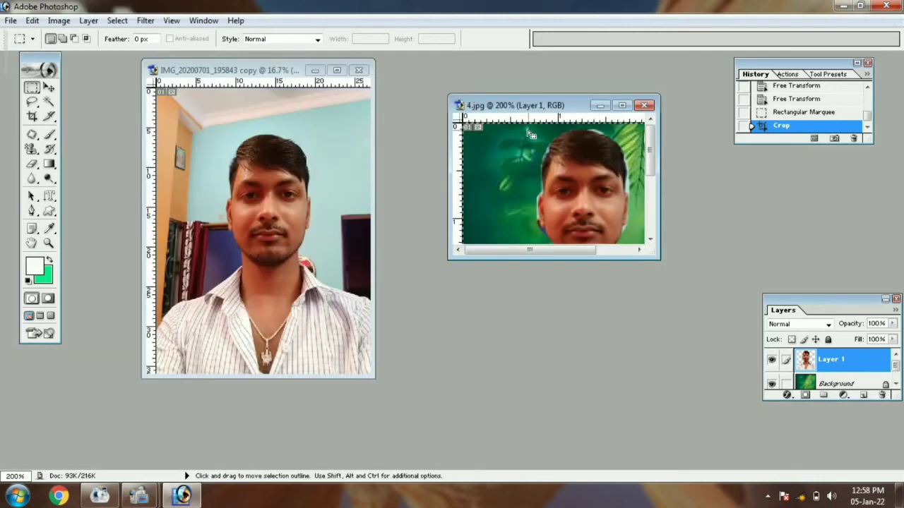
key(ctrl+minus)
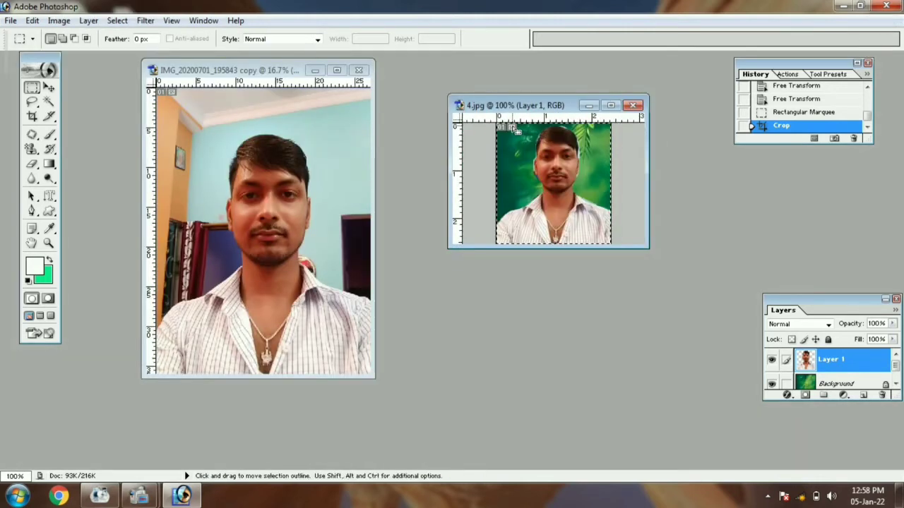
click(559, 169)
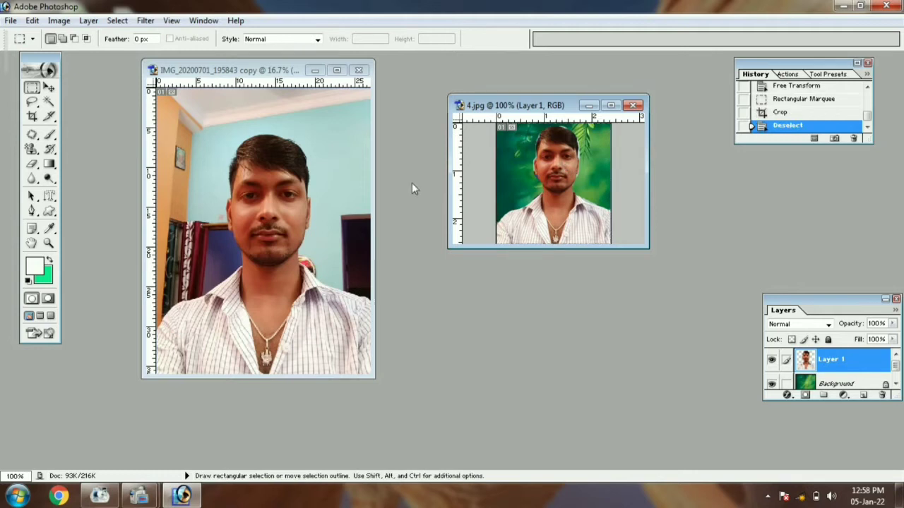
Step: Activate the photo copy and switch to the Polygonal Lasso tool
click(284, 191)
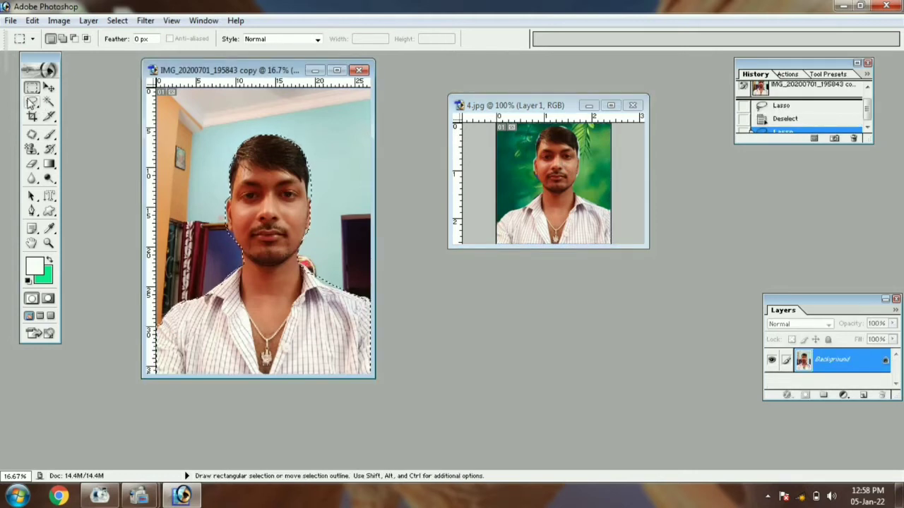
right_click(33, 103)
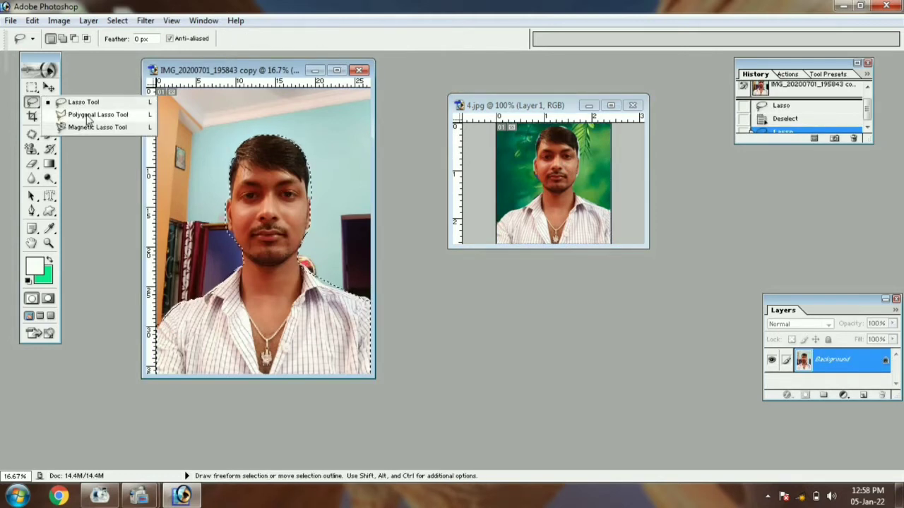
click(87, 117)
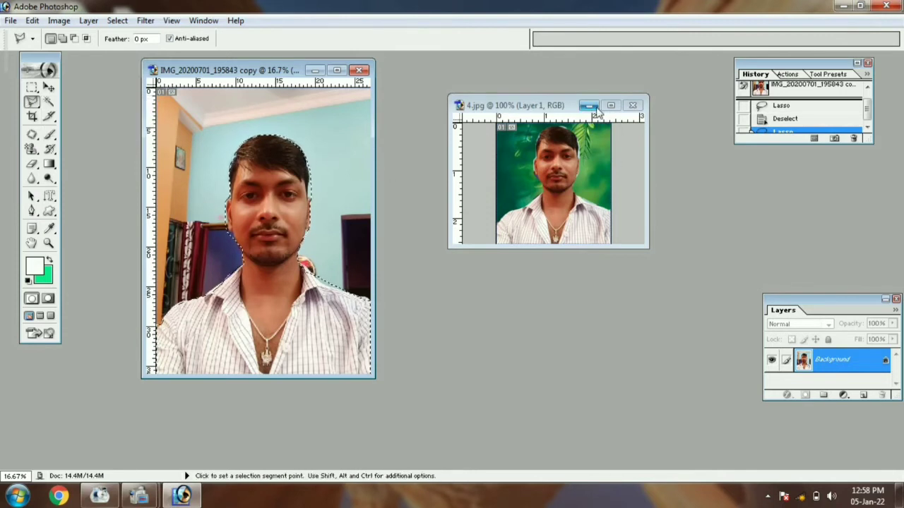
Step: Minimize the 4.jpg window and clear the existing lasso selection from the photo copy
click(559, 106)
click(589, 106)
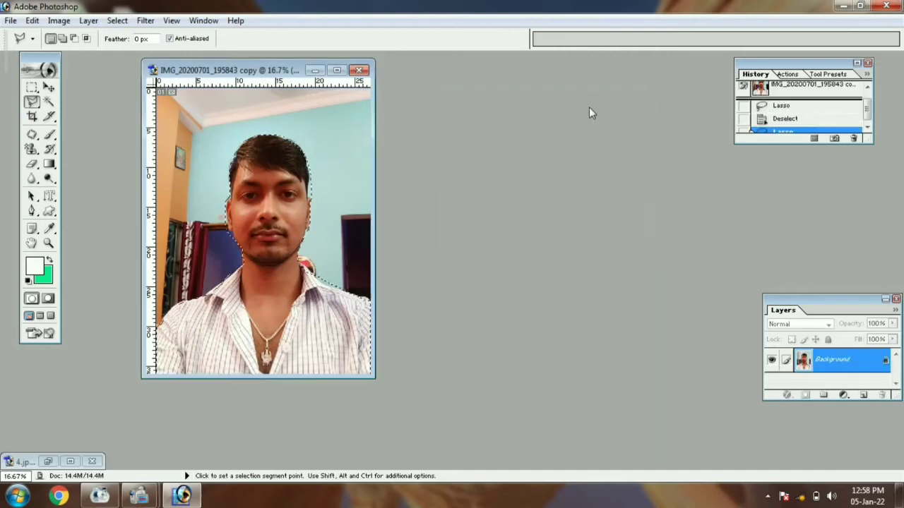
click(305, 212)
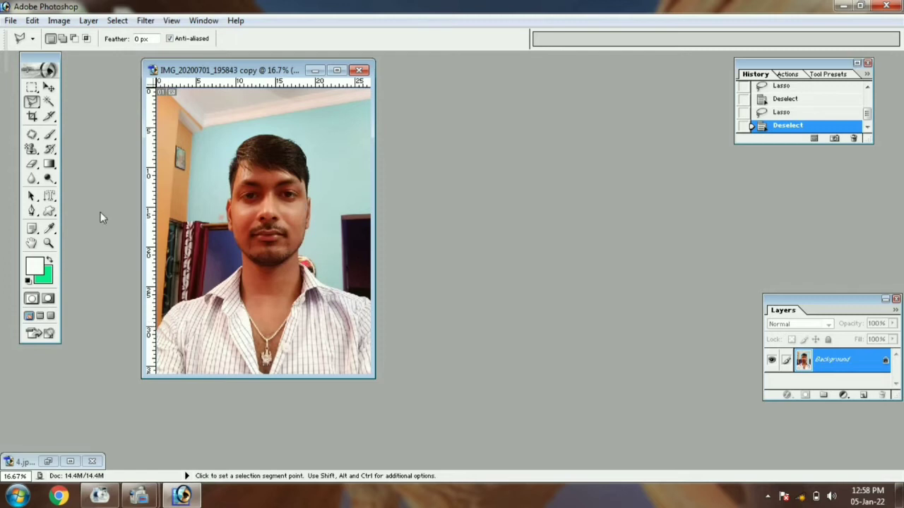
Step: Outline the man's head, shoulders and shirt in the photo copy with a closed Polygonal Lasso selection
click(32, 103)
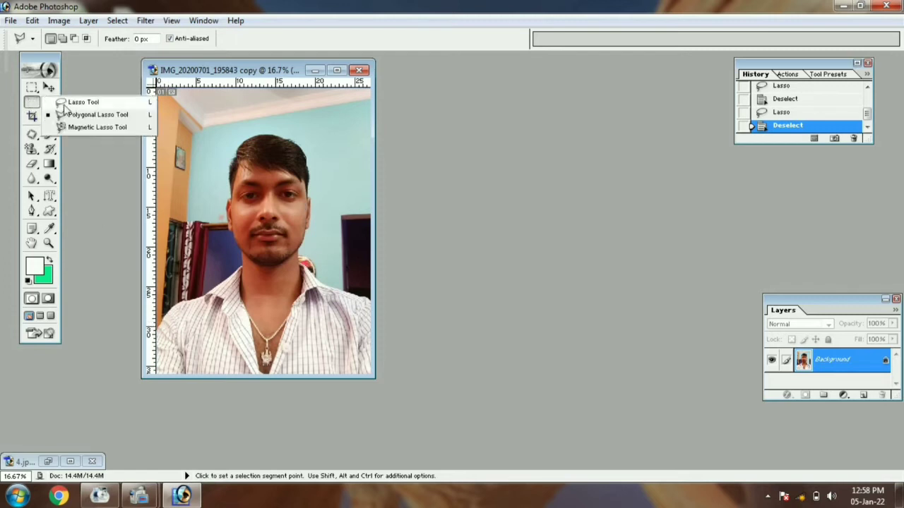
click(94, 117)
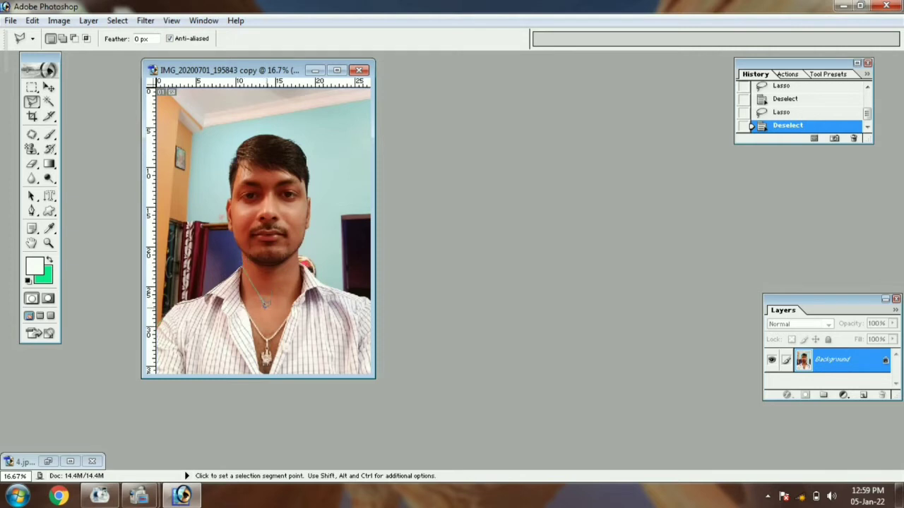
key(BackSpace)
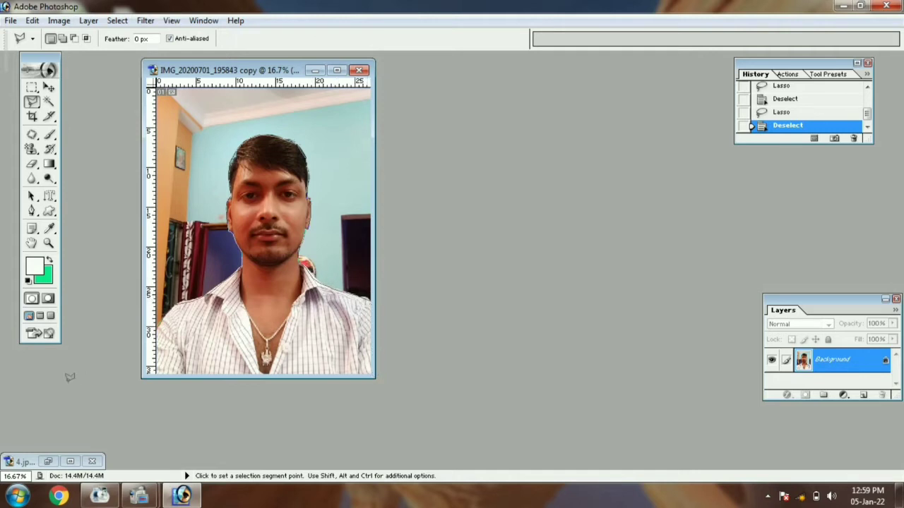
click(151, 329)
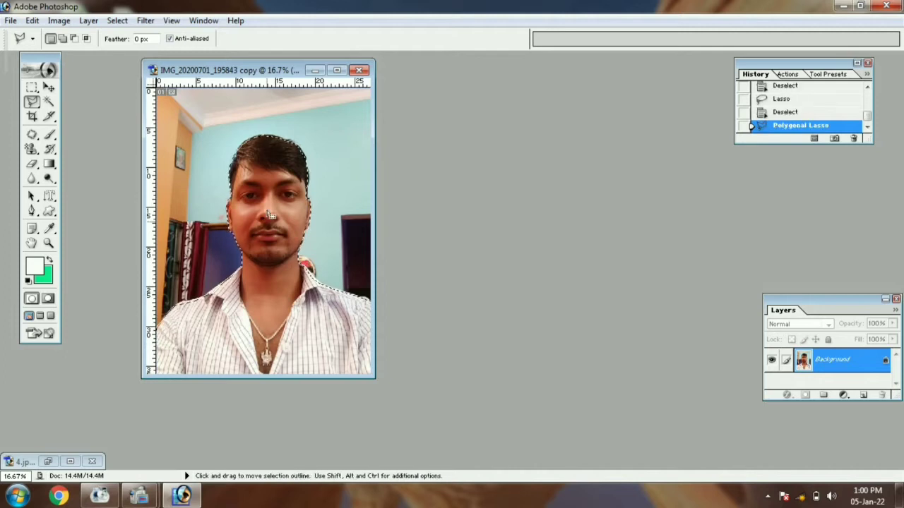
Step: Open 7.jpg from the background folder and place its window beside the photo copy
click(11, 21)
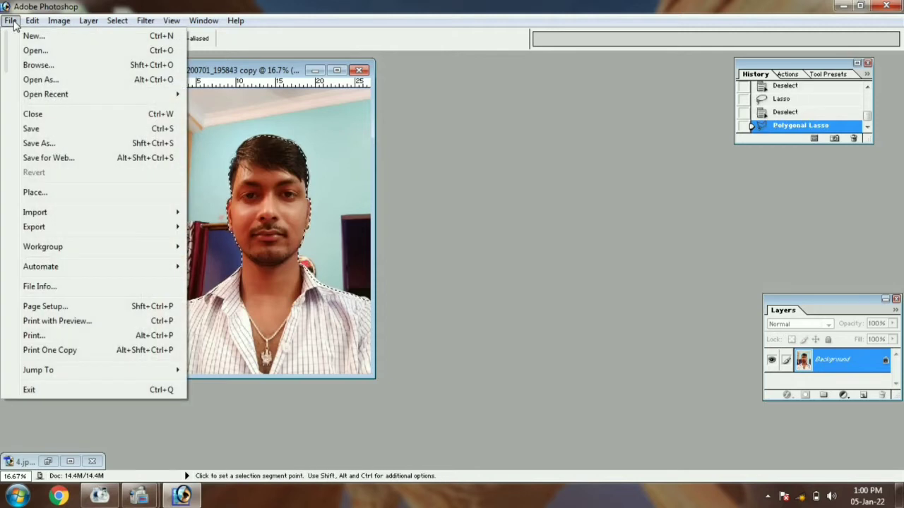
click(39, 51)
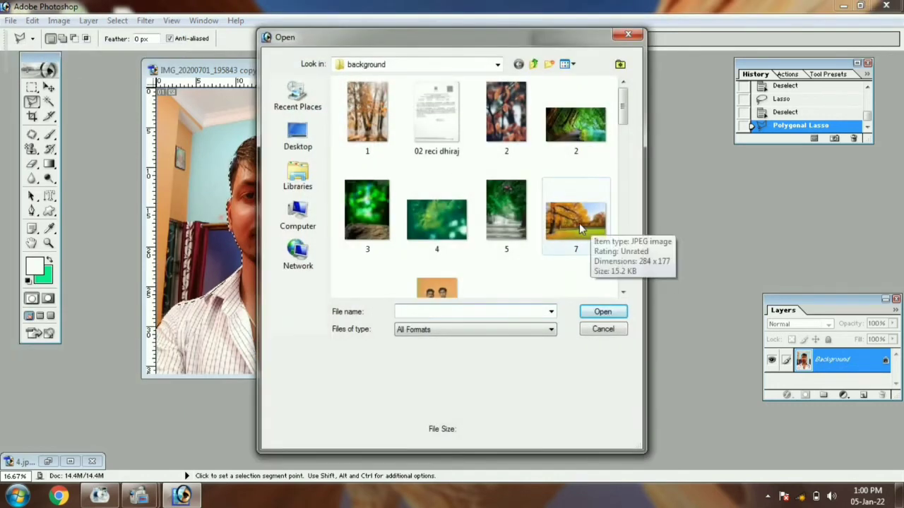
click(578, 221)
click(601, 312)
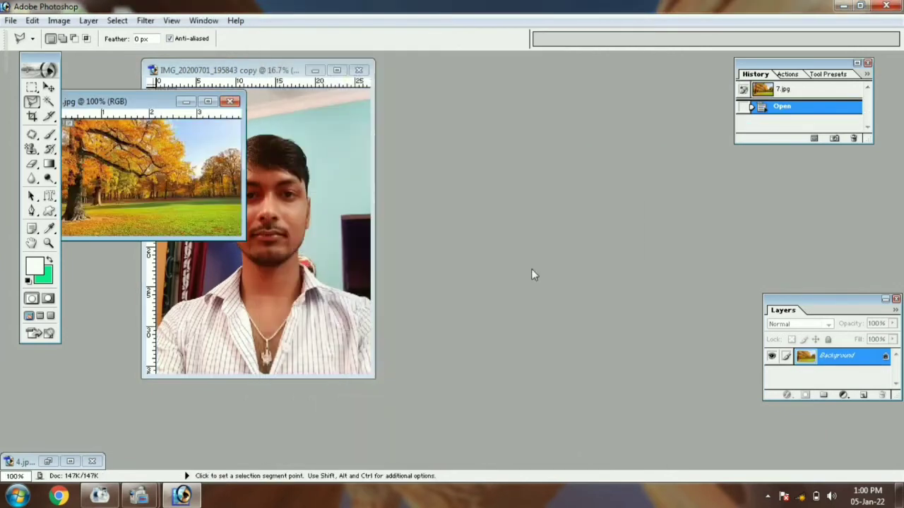
drag(146, 101, 558, 115)
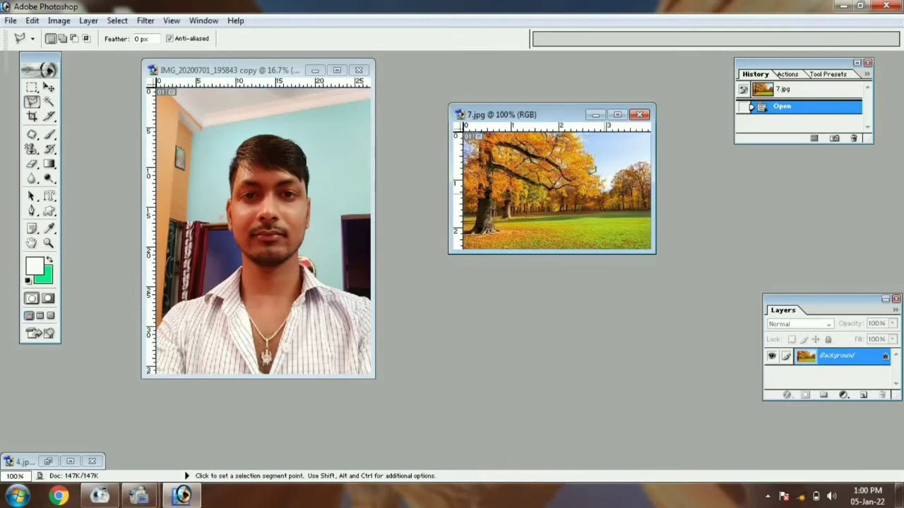
Step: Move the selected cutout of the man from the photo copy into 7.jpg with the Move tool
click(49, 87)
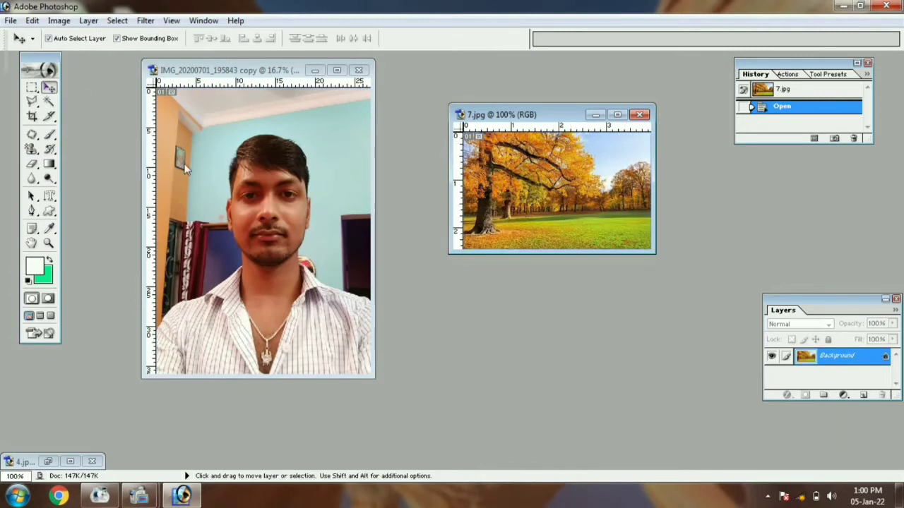
click(268, 194)
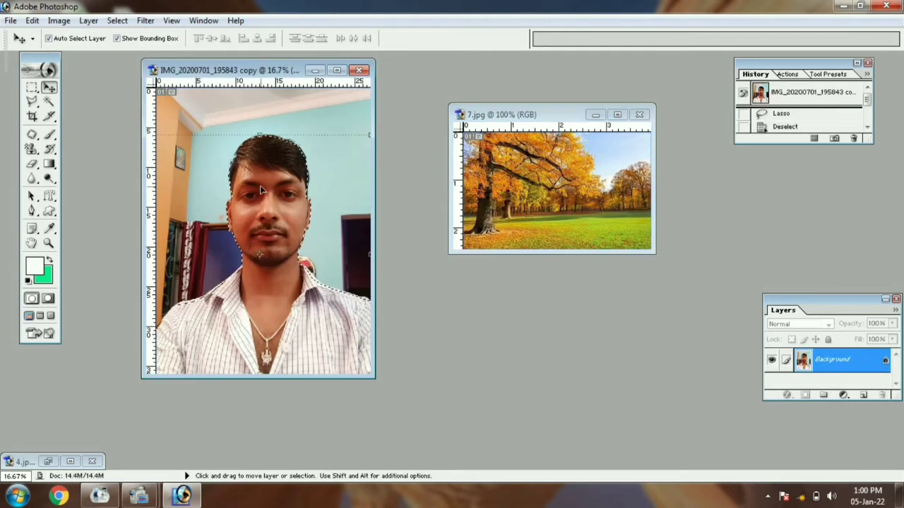
drag(268, 194, 546, 191)
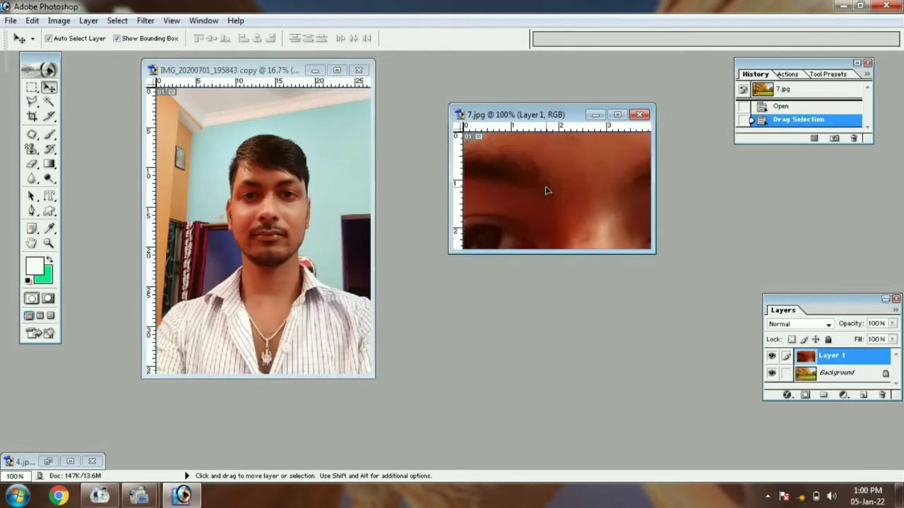
Step: Maximize 7.jpg and scale the man's layer down to the image's height at its left edge, then apply the transform
click(617, 115)
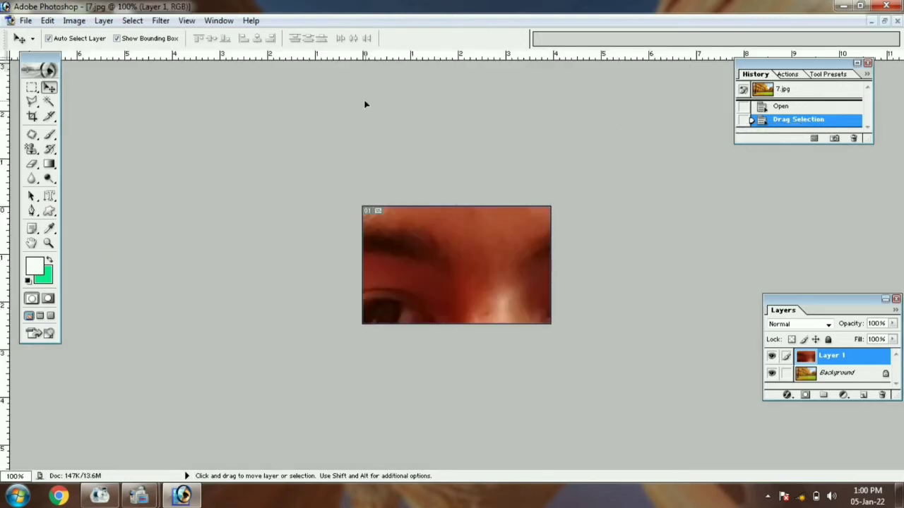
key(ctrl+minus)
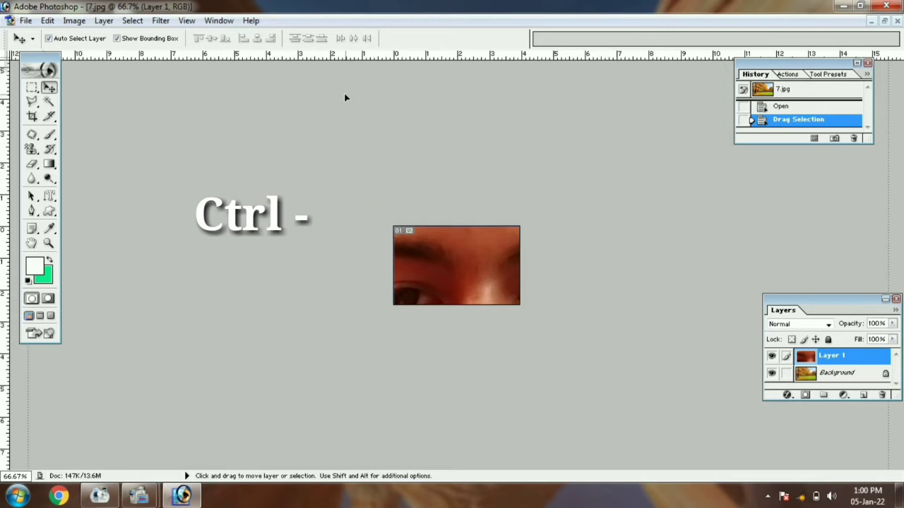
key(ctrl+minus)
key(ctrl+minus)
key(ctrl+minus)
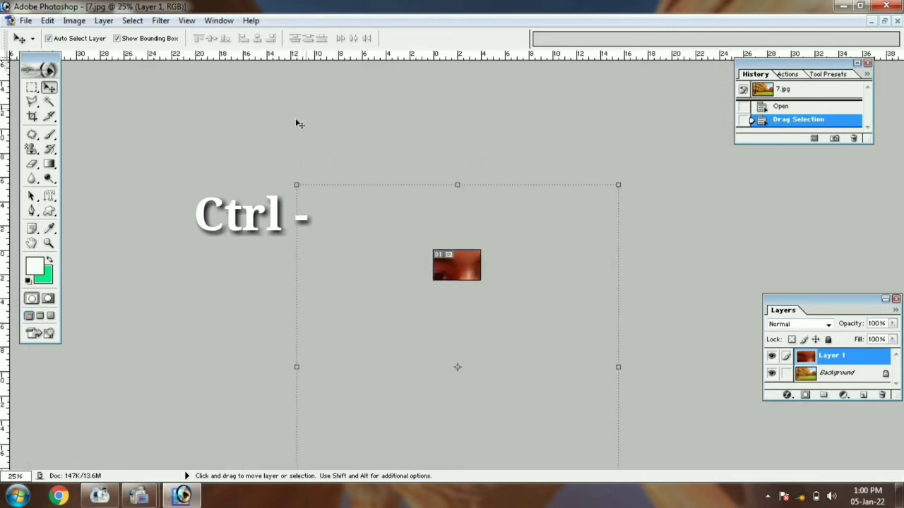
drag(290, 185, 471, 257)
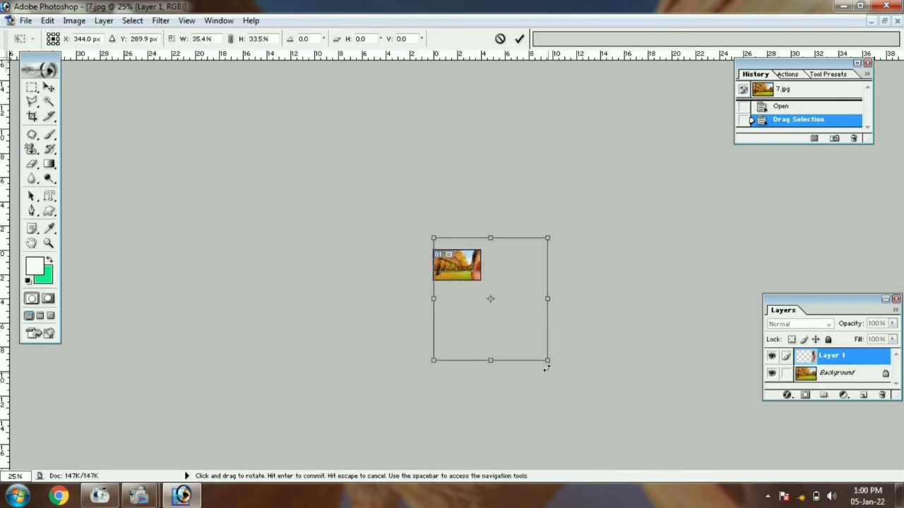
drag(548, 361, 476, 283)
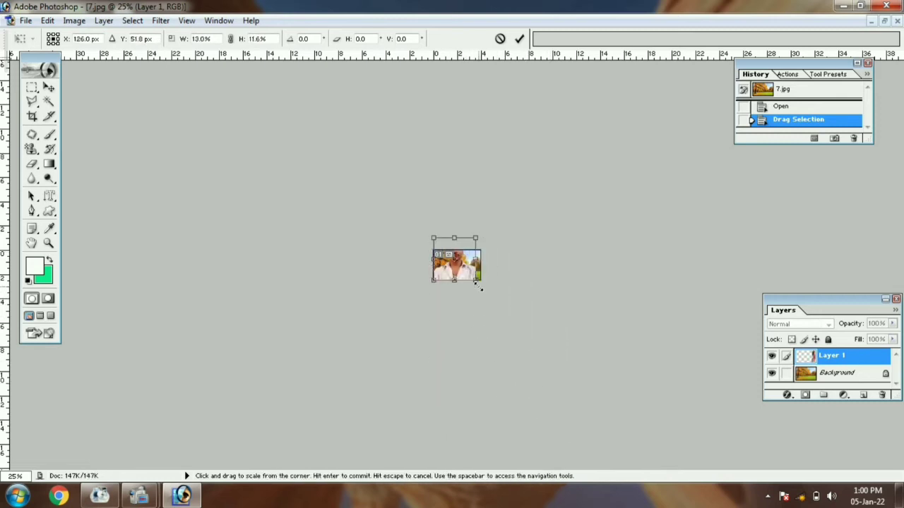
drag(475, 239, 470, 245)
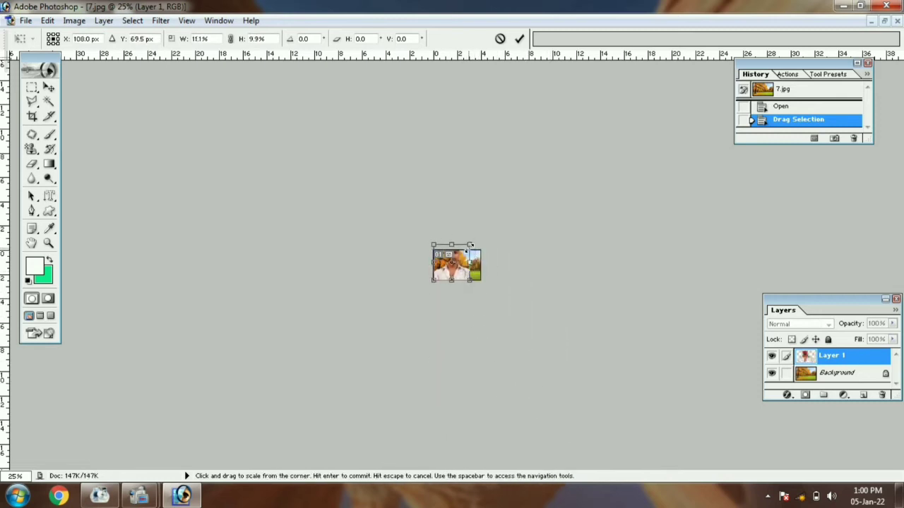
key(Return)
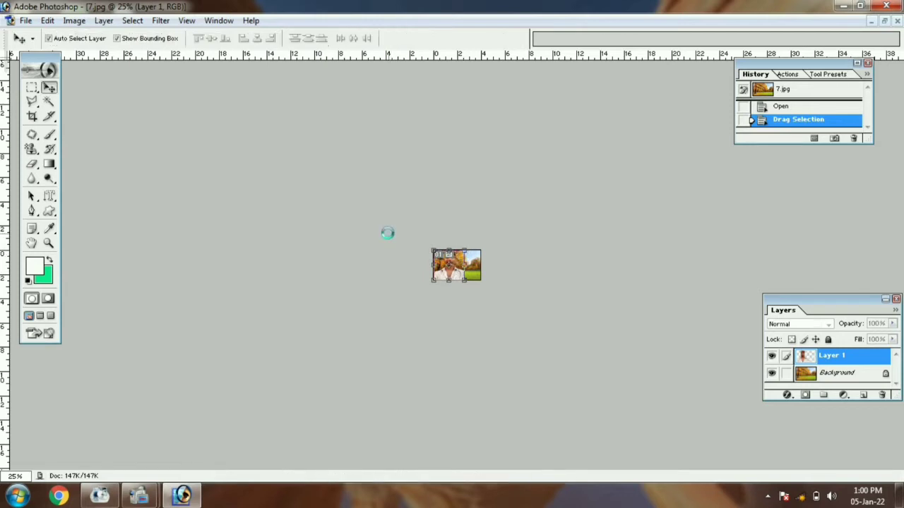
Step: Crop 7.jpg to a full-height rectangular marquee from the left edge to just inside the man's sleeve, and clear the selection
key(ctrl+plus)
key(ctrl+plus)
key(ctrl+plus)
key(ctrl+plus)
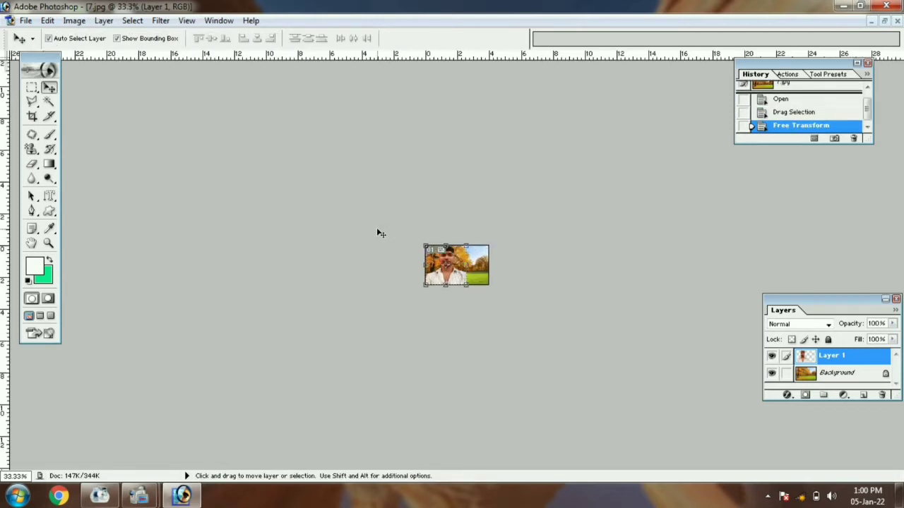
key(ctrl+plus)
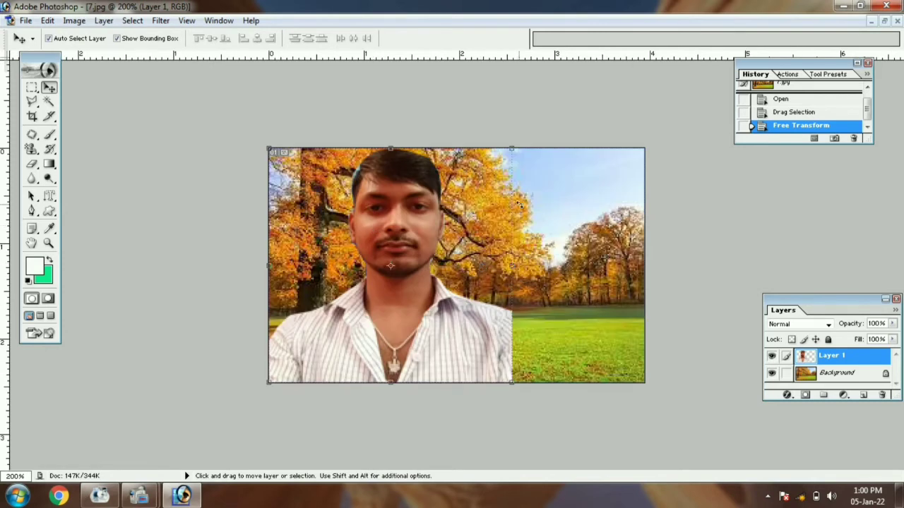
click(544, 274)
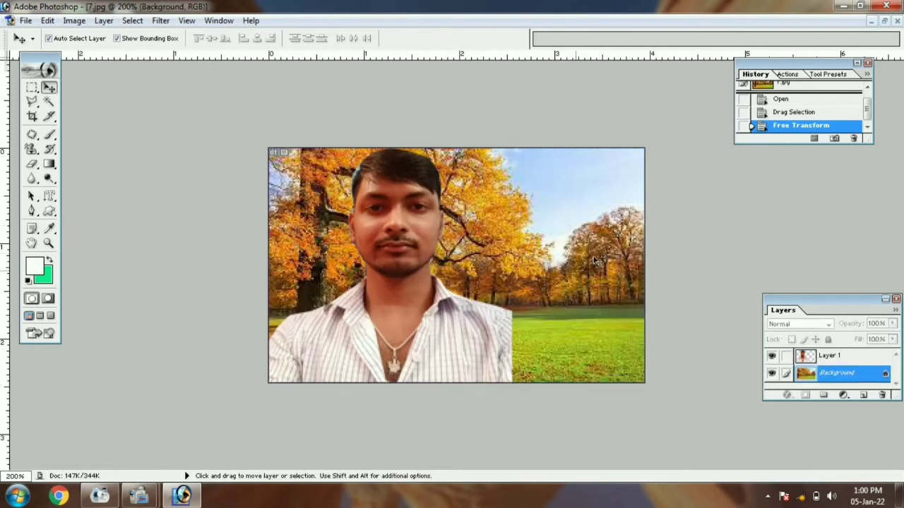
click(31, 87)
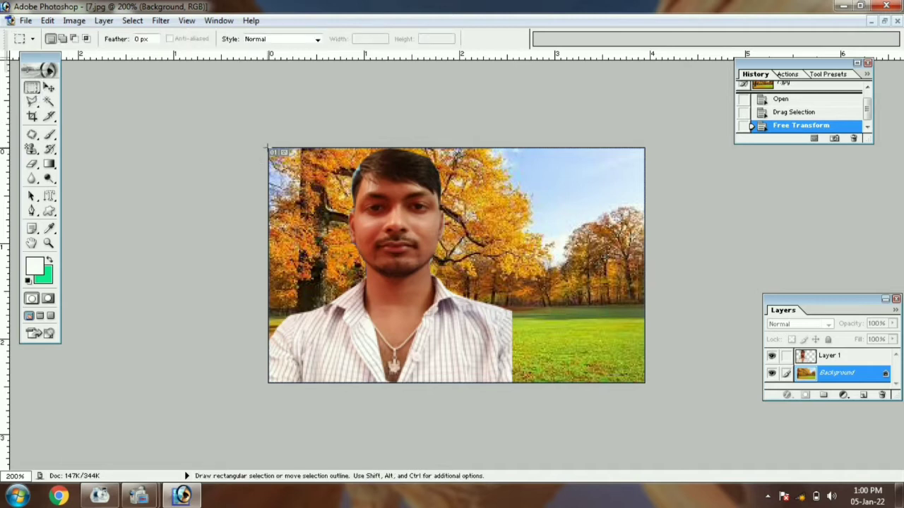
drag(478, 350, 508, 385)
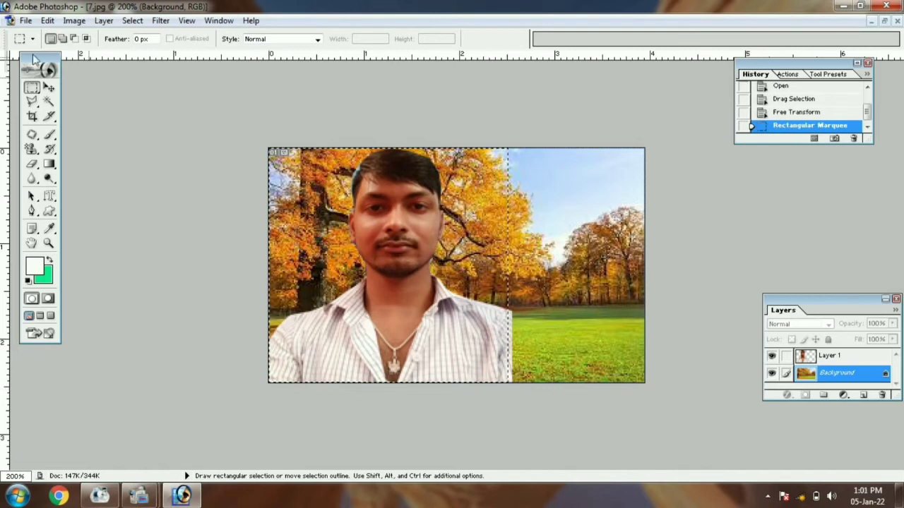
click(75, 20)
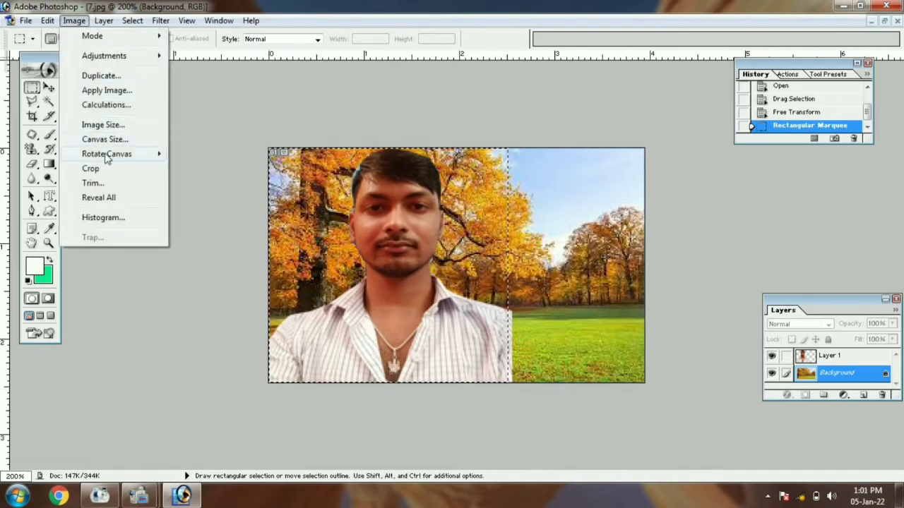
click(91, 169)
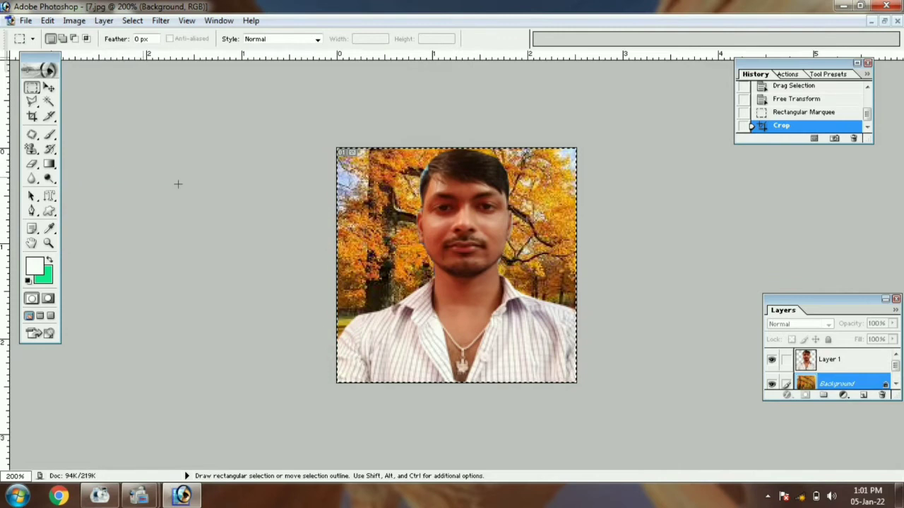
key(ctrl+d)
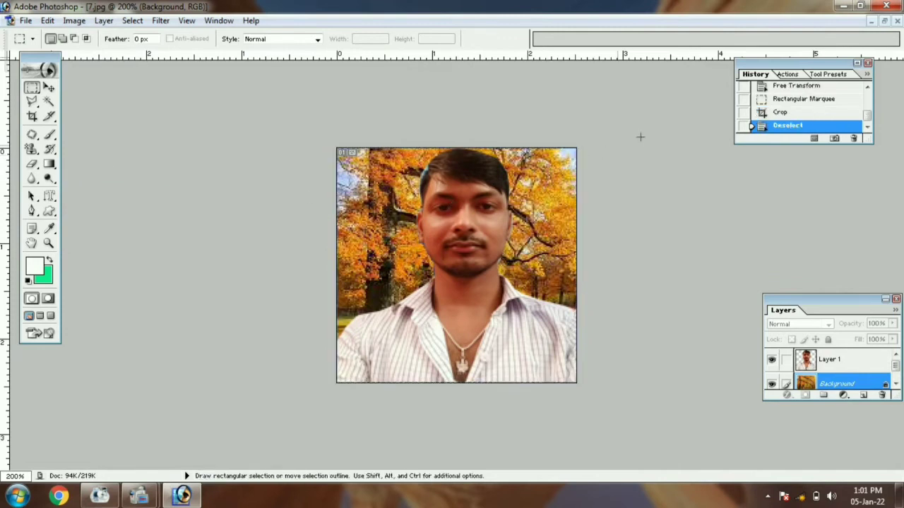
Step: Switch to the Move tool and return 7.jpg to a floating window at 100% zoom
click(48, 88)
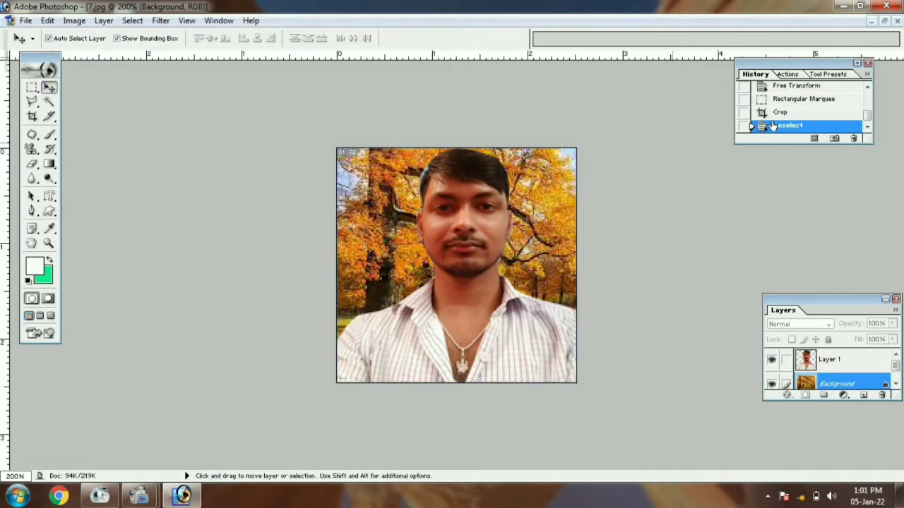
click(884, 21)
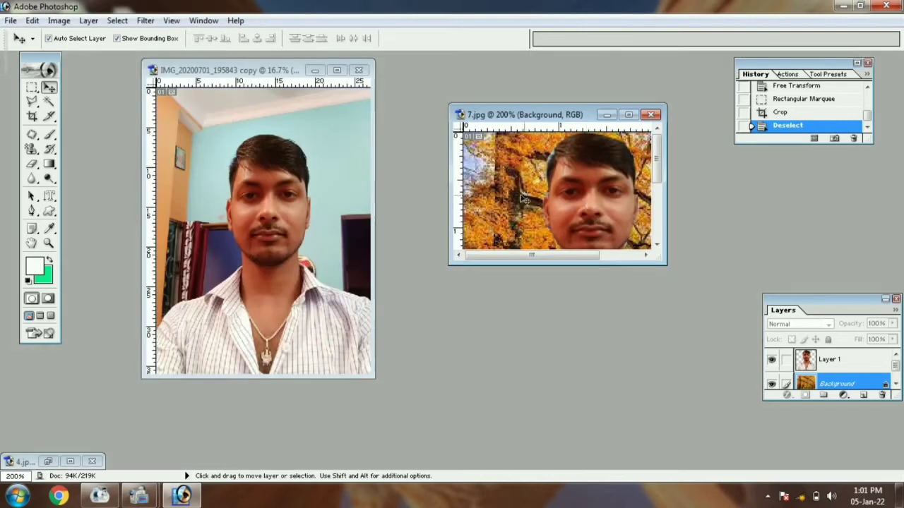
key(ctrl+minus)
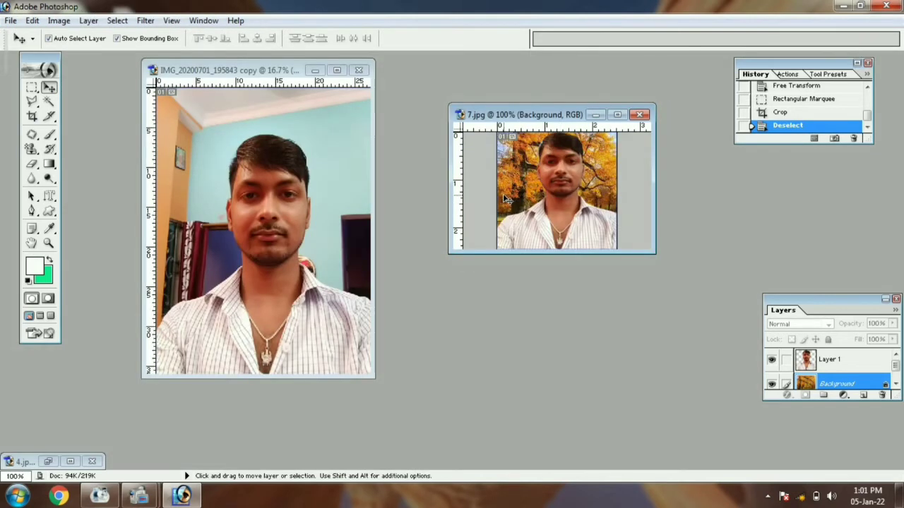
Step: Clear the photo copy's existing selection and outline the man's head, shoulders and shirt with a closed Magnetic Lasso selection
mouse_move(32, 102)
mouse_down()
mouse_move(82, 120)
mouse_move(89, 134)
mouse_up()
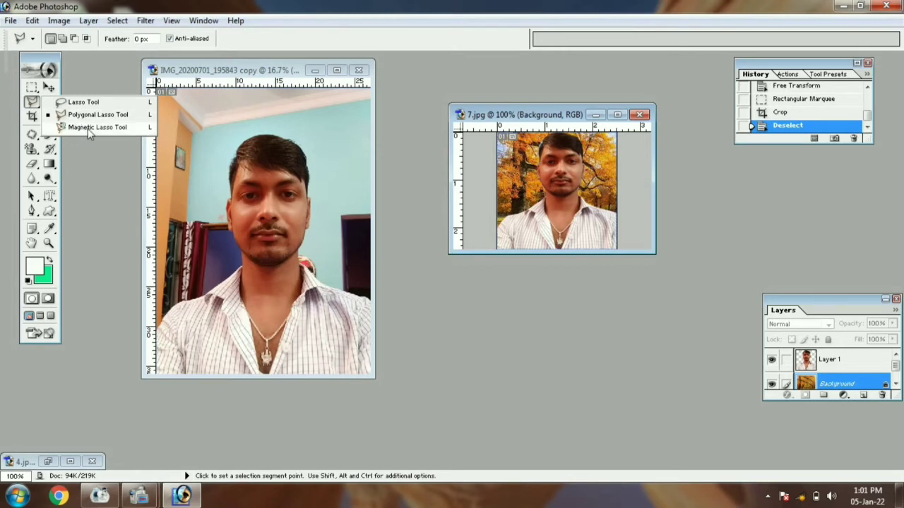
drag(88, 132, 88, 132)
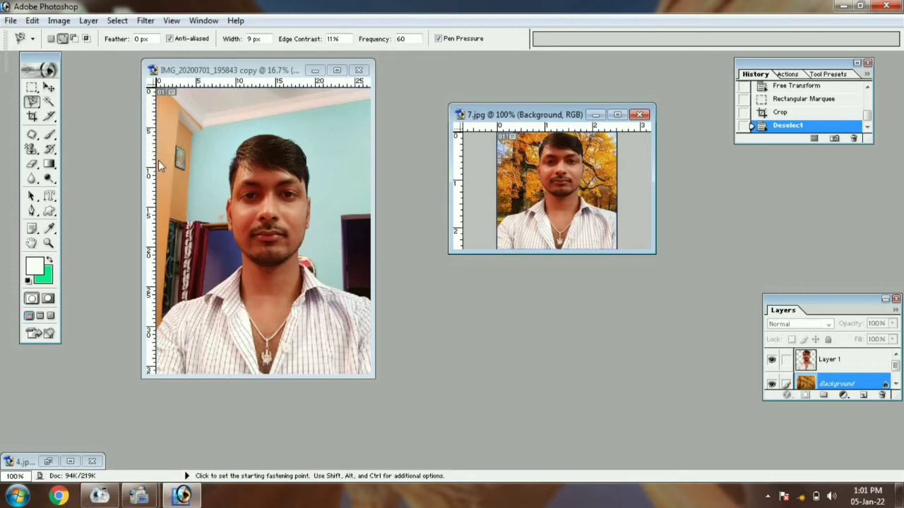
click(229, 219)
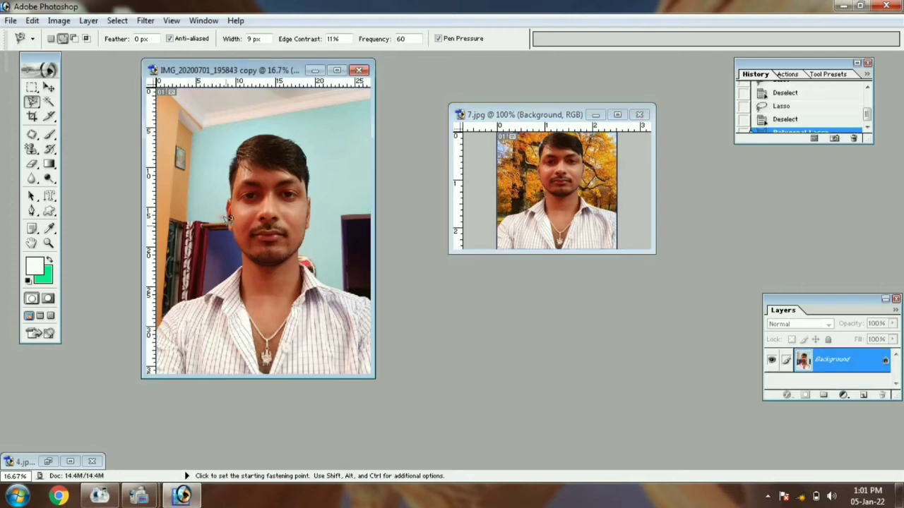
double_click(172, 258)
key(ctrl+d)
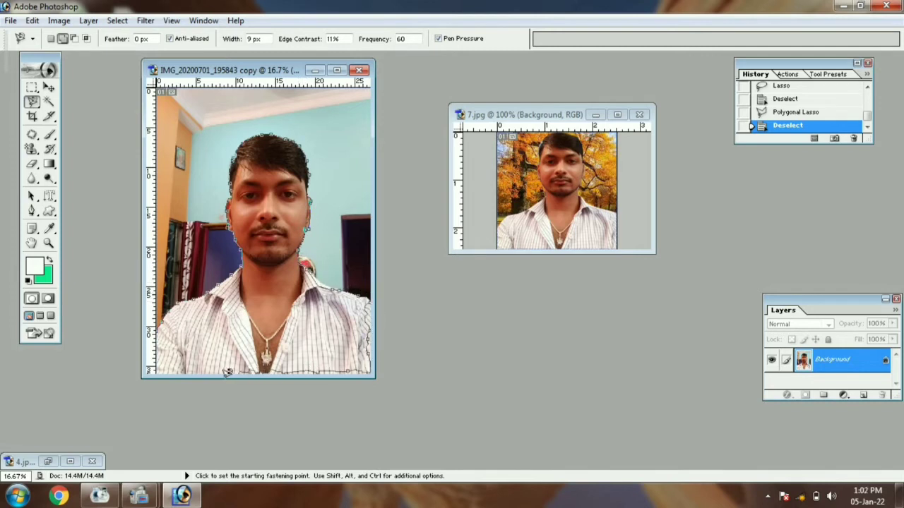
double_click(163, 311)
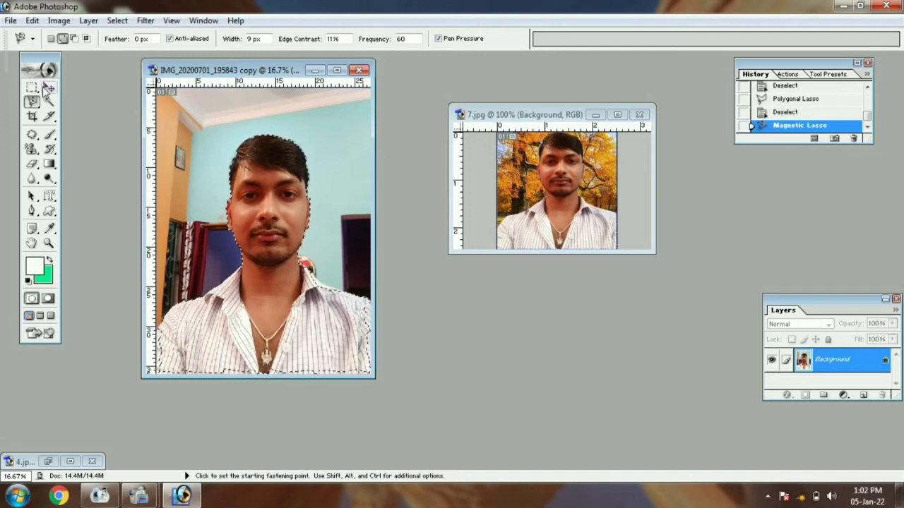
Step: Open the autumn-thanksgiving pumpkin and maple leaf image from the background folder and move its window off the photo copy
click(11, 21)
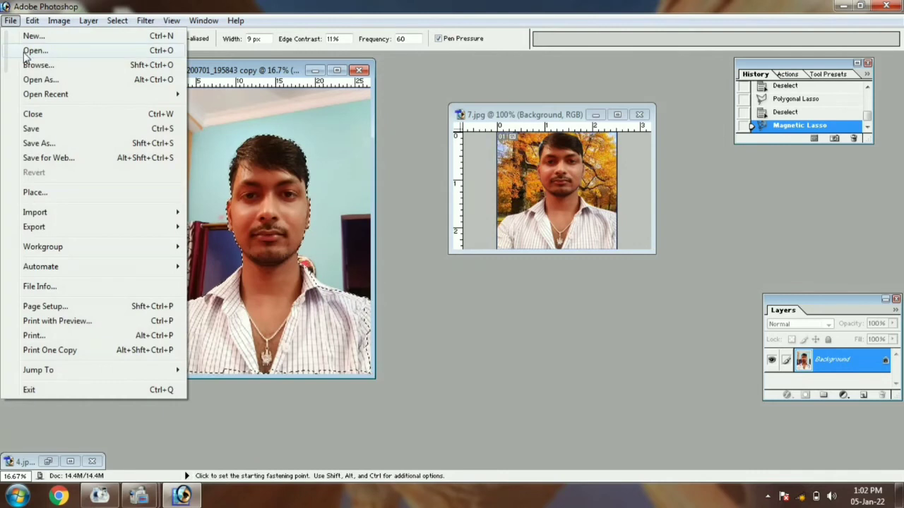
click(32, 51)
drag(623, 113, 622, 175)
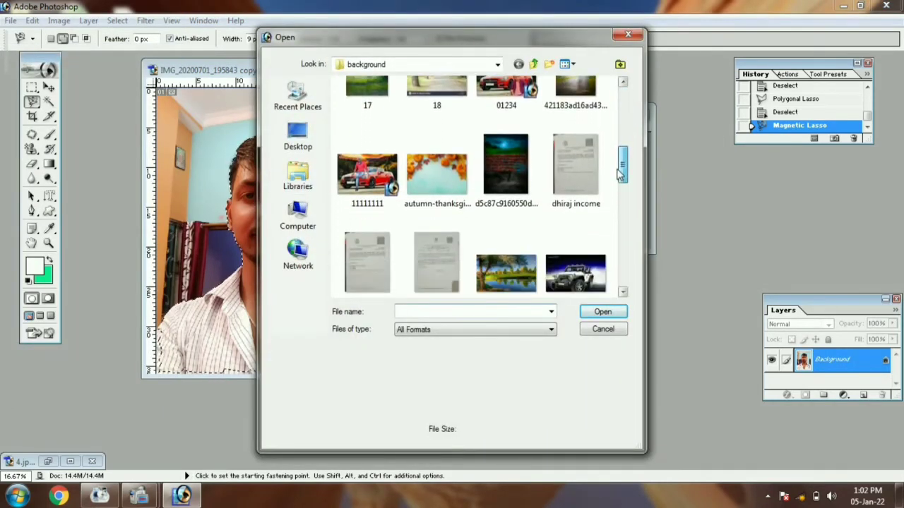
double_click(446, 181)
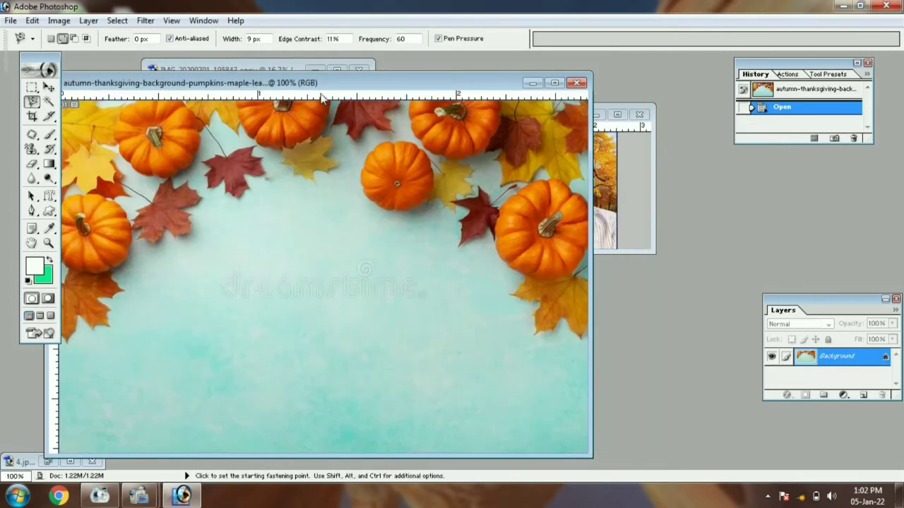
drag(315, 85, 597, 90)
Step: Move the selected man into the autumn-thanksgiving image with the Move tool and shift that image's window over the photo copy
click(49, 87)
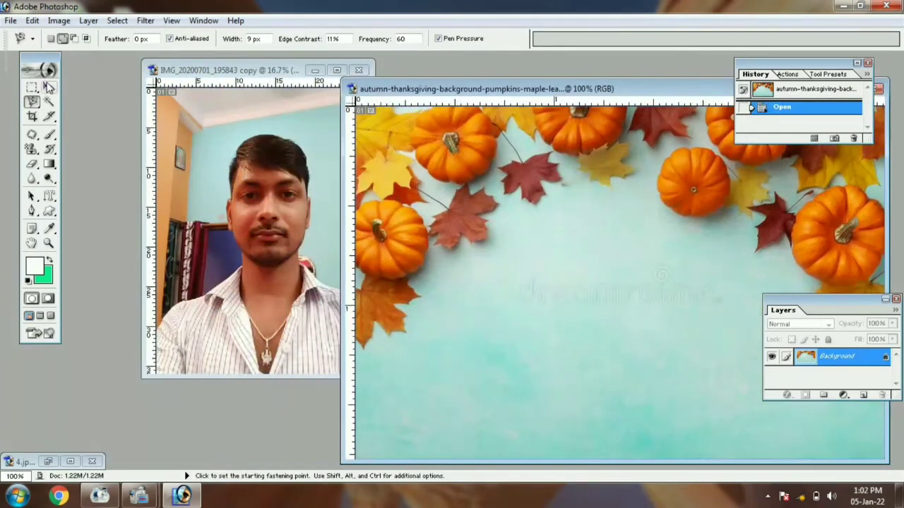
drag(262, 200, 526, 306)
drag(490, 94, 202, 62)
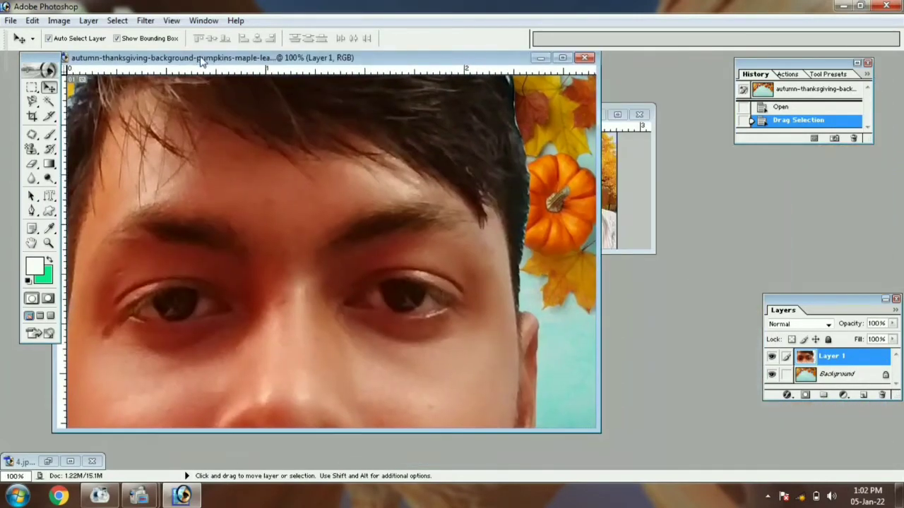
Step: Scale the man's layer down with Free Transform and position him at the bottom middle of the pumpkin and maple leaf background
click(562, 57)
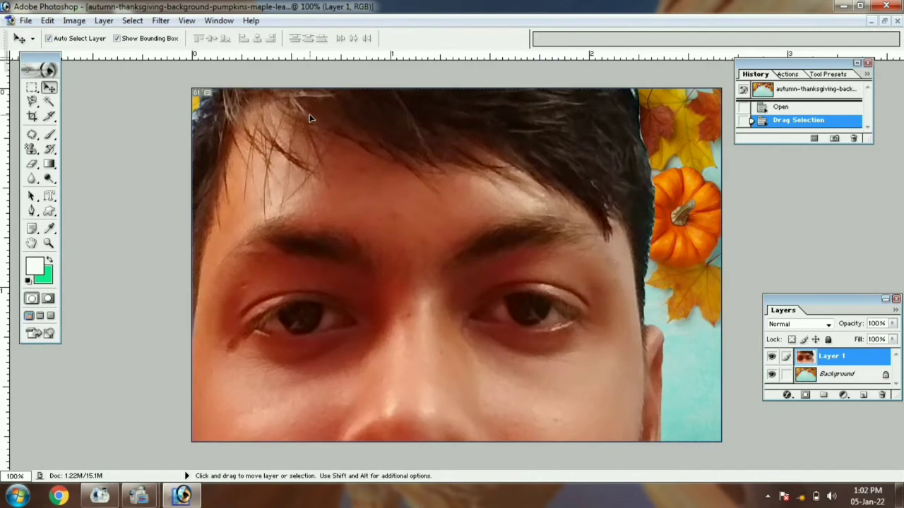
key(ctrl+minus)
key(ctrl+minus)
key(ctrl+minus)
key(ctrl+minus)
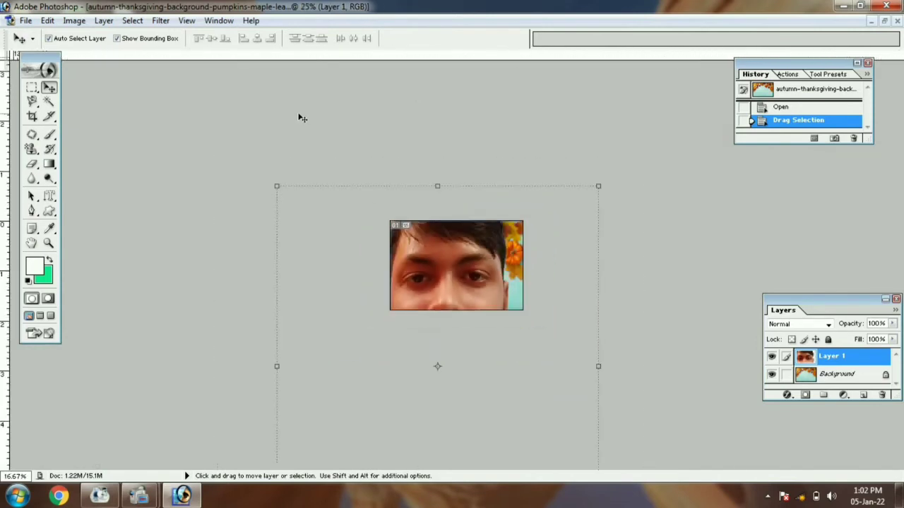
drag(335, 212, 455, 270)
key(Return)
drag(483, 312, 474, 300)
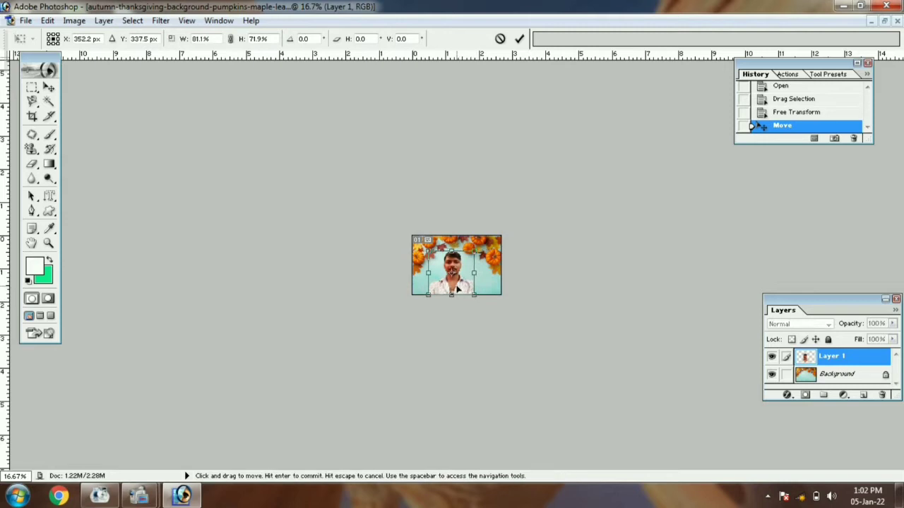
key(Return)
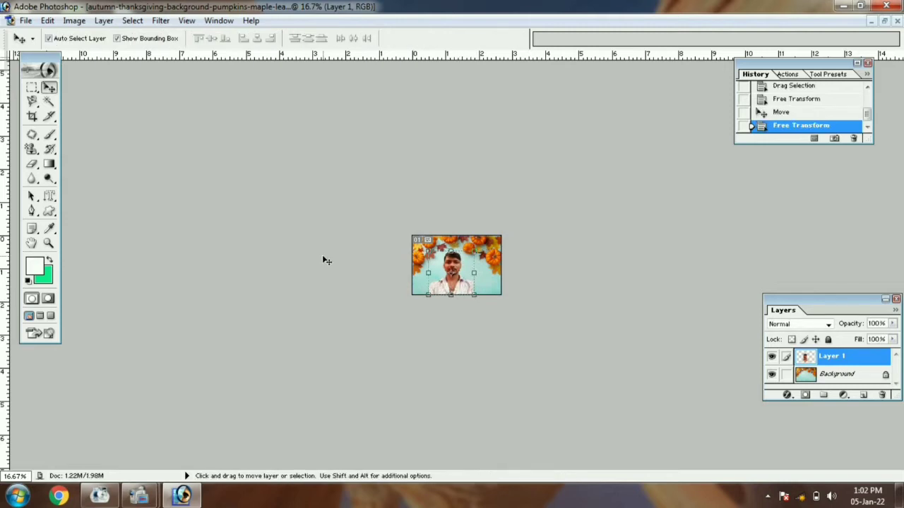
Step: Return the autumn-thanksgiving image to a floating window and move the man's layer to the left edge of the background
key(ctrl+plus)
key(ctrl+plus)
key(ctrl+plus)
key(ctrl+plus)
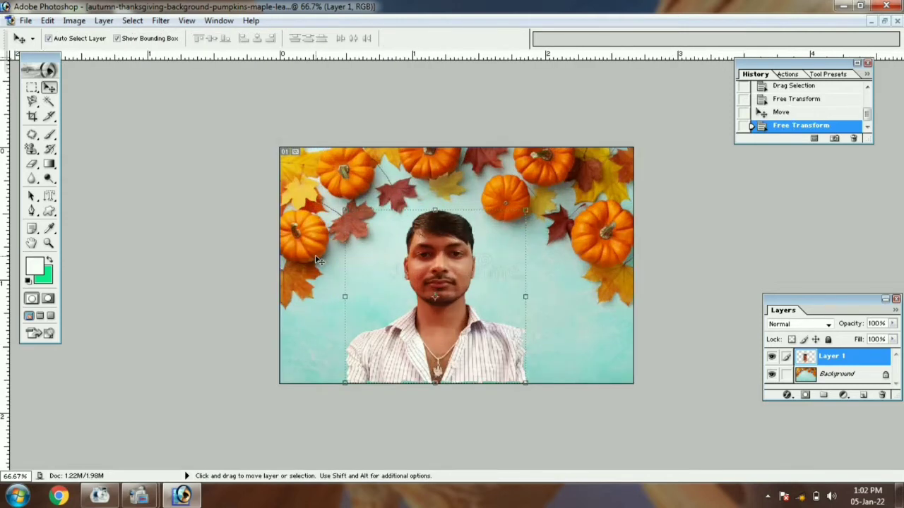
click(884, 21)
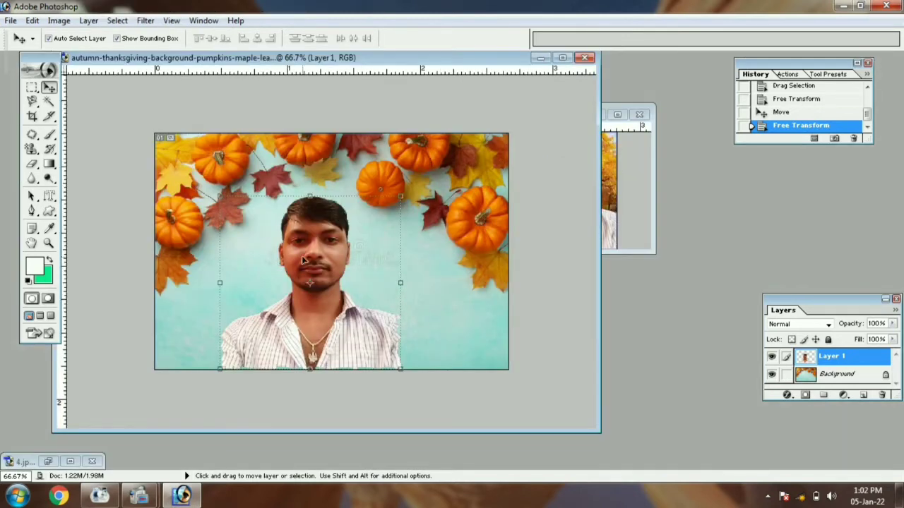
drag(304, 261, 238, 261)
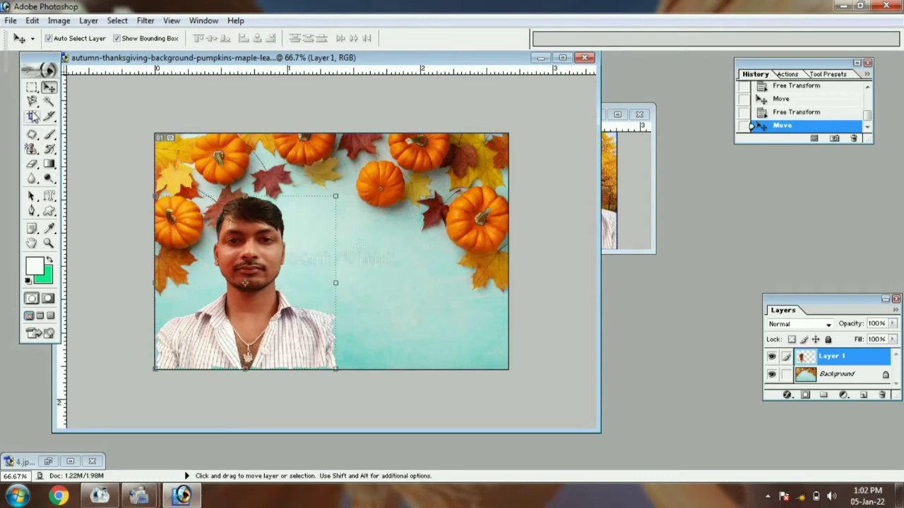
Step: Crop the autumn-thanksgiving image to a rectangular marquee around the man and the pumpkins beside him, clearing the selection when done
click(31, 88)
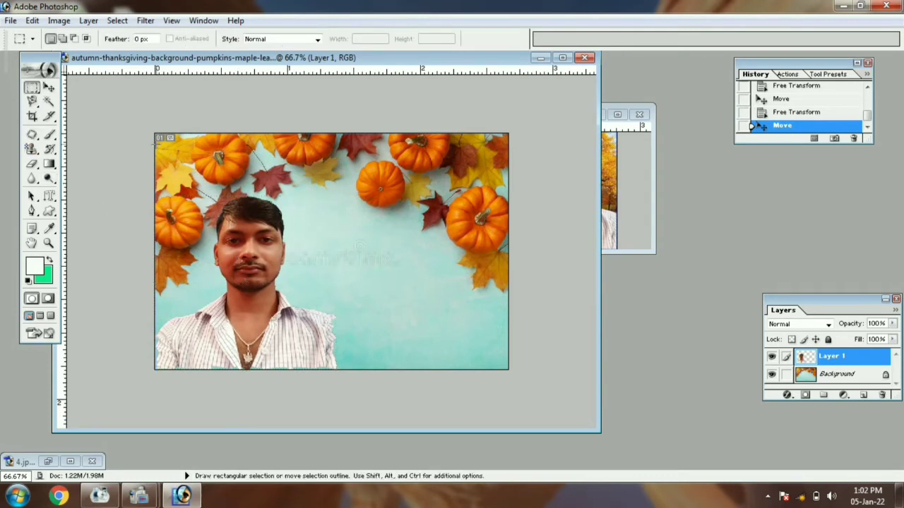
drag(303, 340, 320, 368)
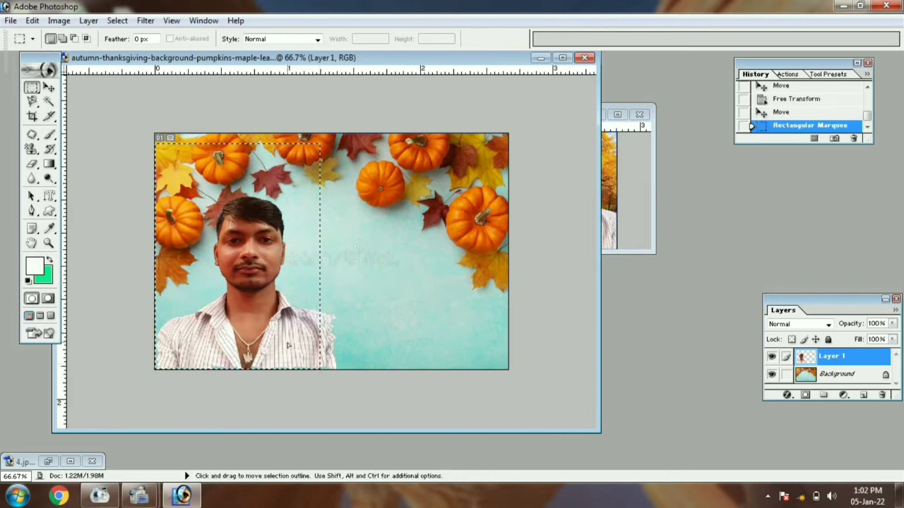
drag(290, 345, 295, 347)
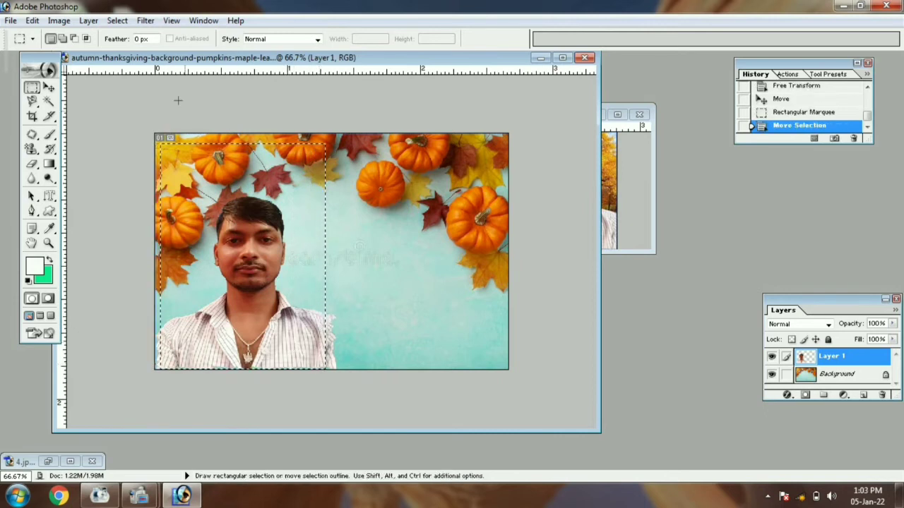
click(59, 20)
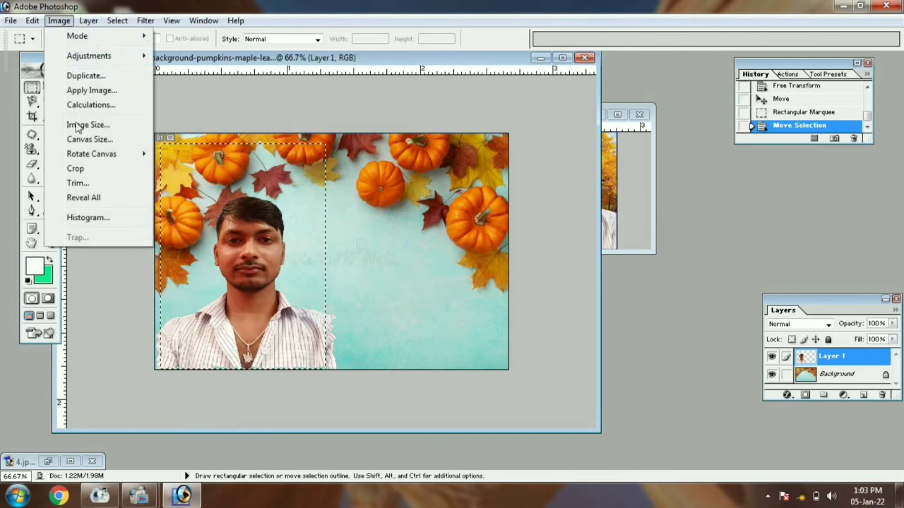
click(77, 168)
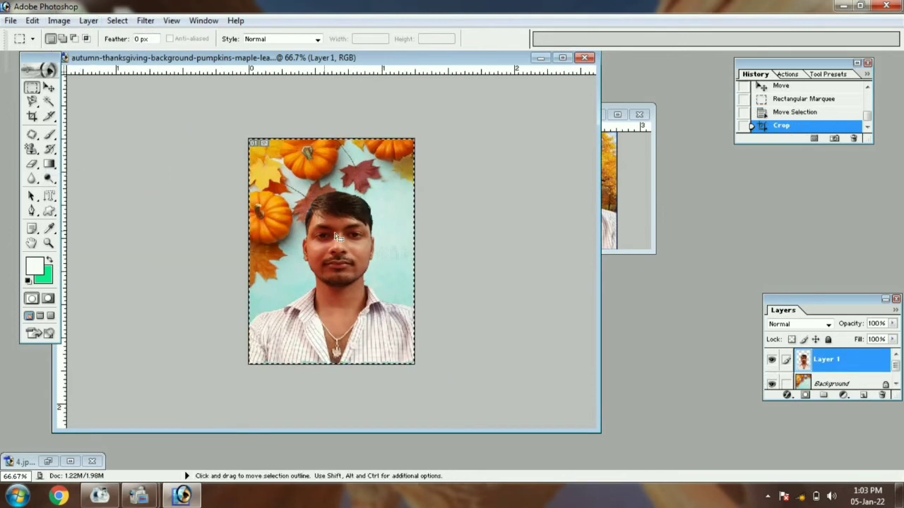
key(ctrl+d)
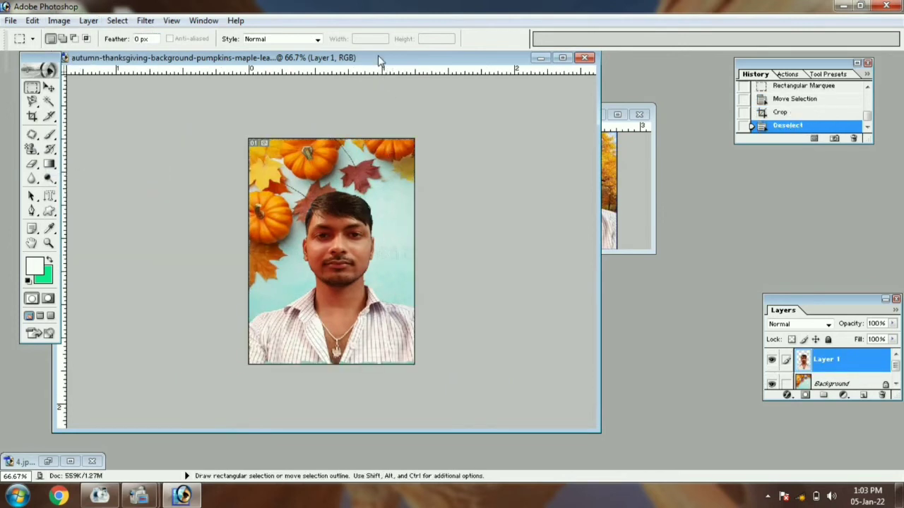
Step: Shrink the autumn-thanksgiving window and arrange it and 7.jpg side by side, clear of the photo copy
drag(377, 57, 576, 163)
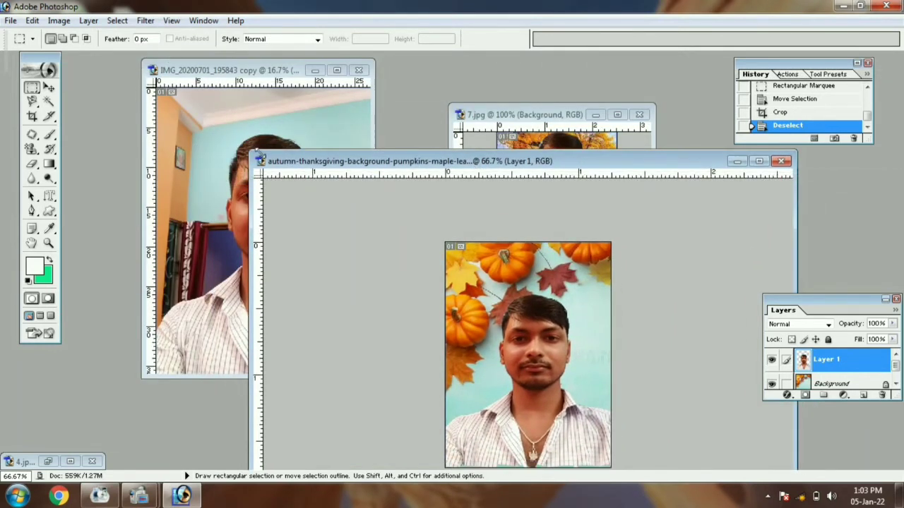
drag(249, 151, 590, 273)
drag(647, 284, 690, 87)
click(541, 118)
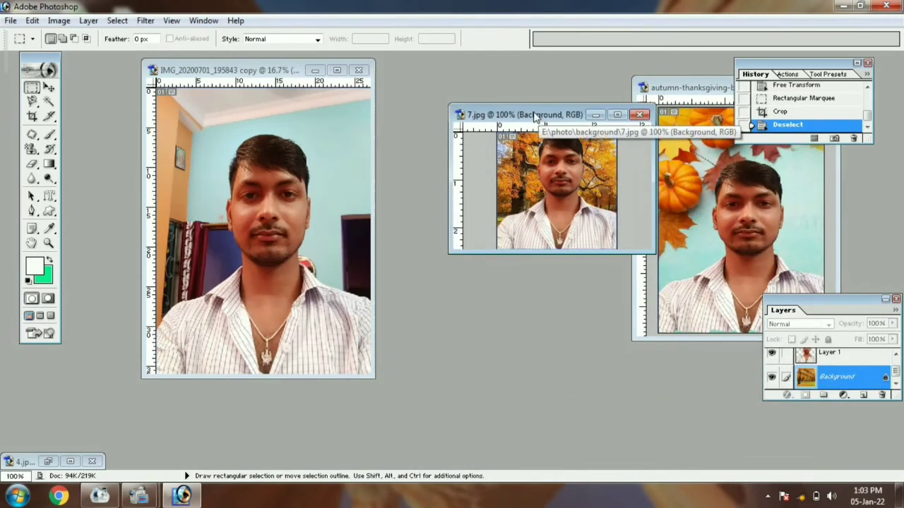
drag(541, 118, 512, 129)
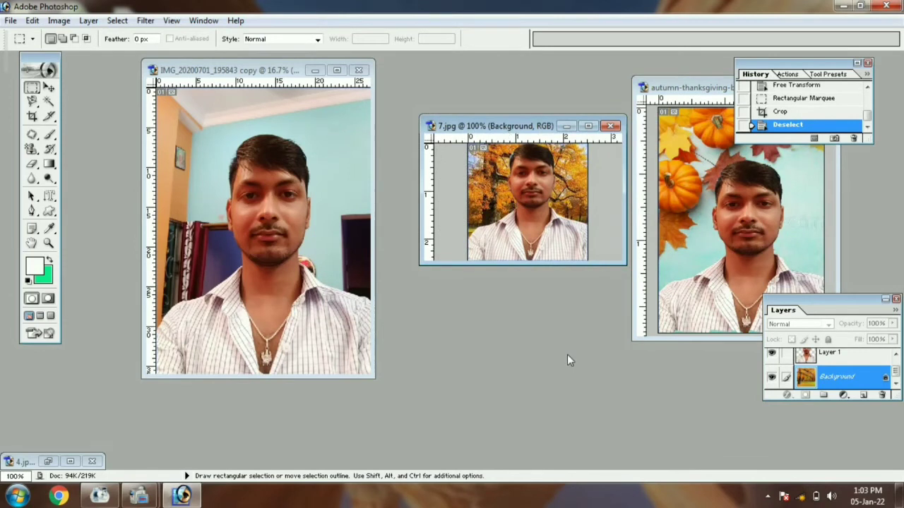
Step: Switch from the Magnetic Lasso to the Magic Wand tool and clear the photo copy's existing selection around the man
mouse_move(31, 101)
mouse_down()
mouse_move(119, 120)
mouse_move(92, 125)
mouse_move(75, 112)
mouse_move(104, 107)
mouse_move(99, 121)
mouse_move(126, 120)
mouse_move(80, 128)
mouse_move(108, 129)
mouse_move(108, 151)
mouse_up()
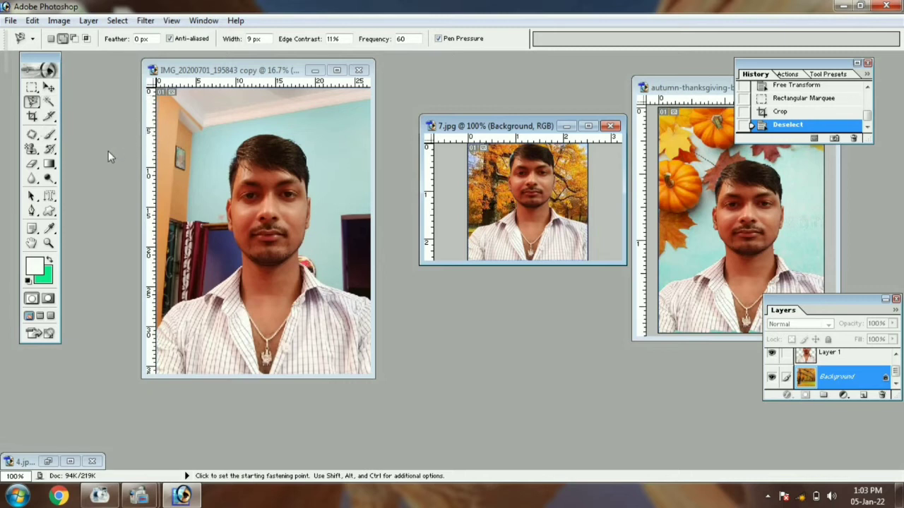
click(49, 102)
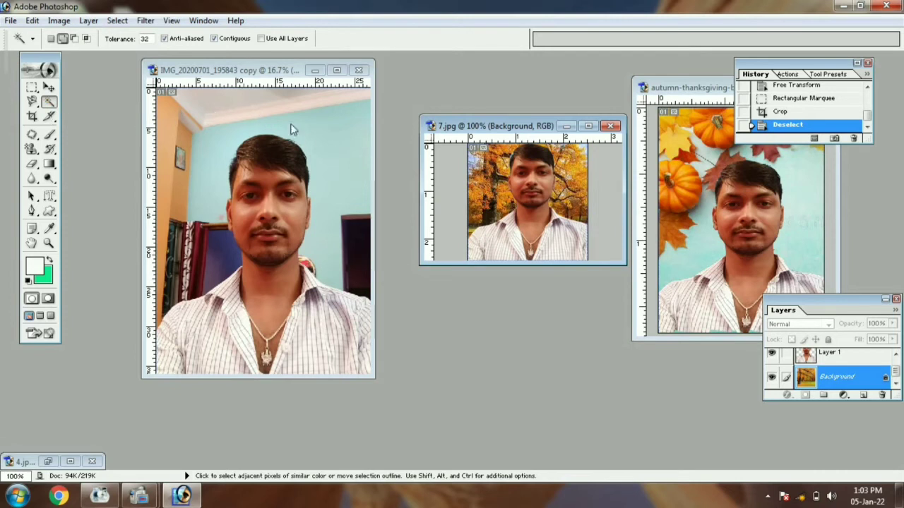
click(350, 144)
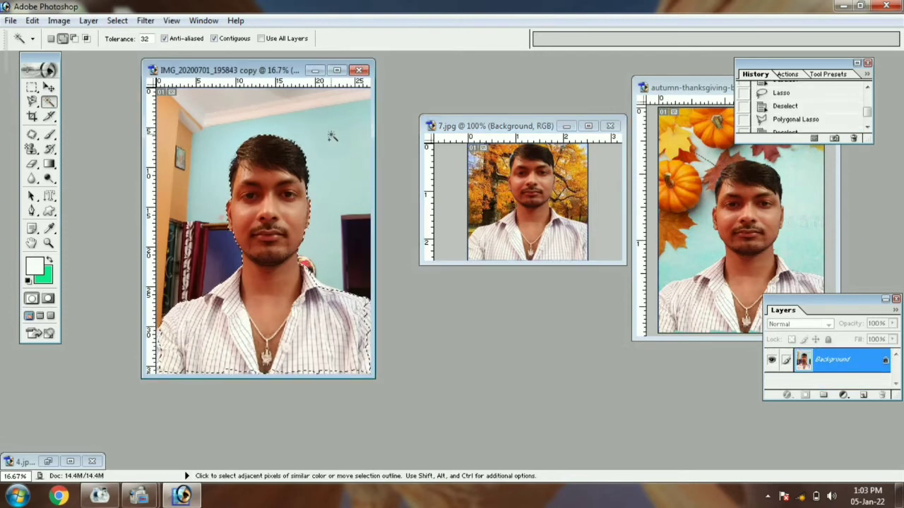
key(ctrl+d)
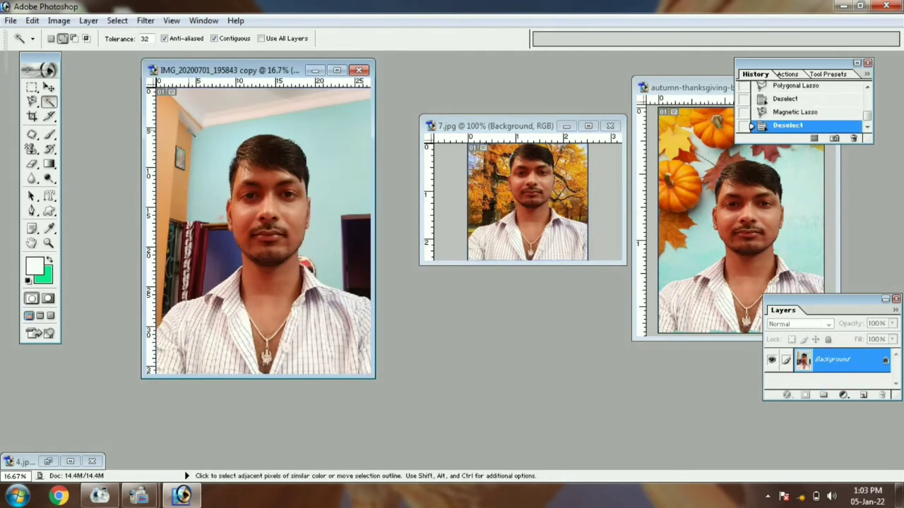
Step: Build up a Magic Wand selection of the blue wall, ceiling, orange pillar and curtains behind the man at tolerance 32
click(223, 141)
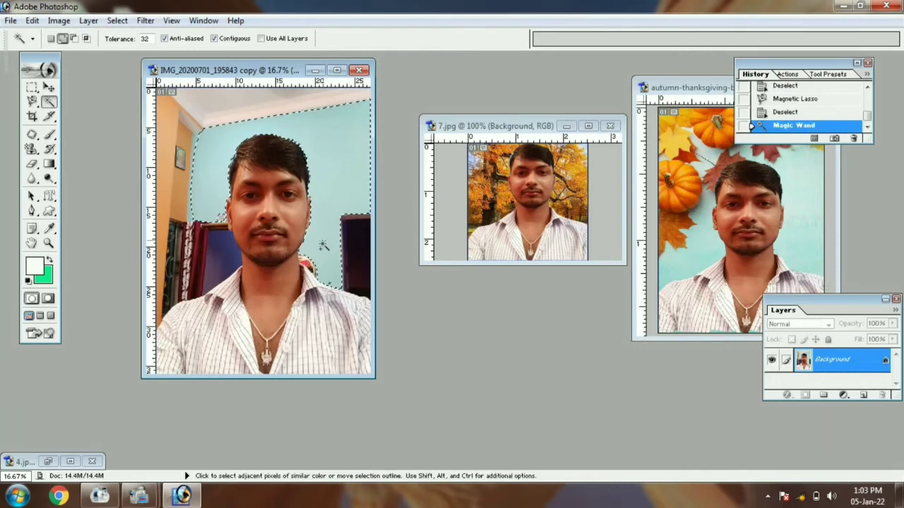
shift+click(233, 122)
shift+click(208, 116)
shift+click(223, 104)
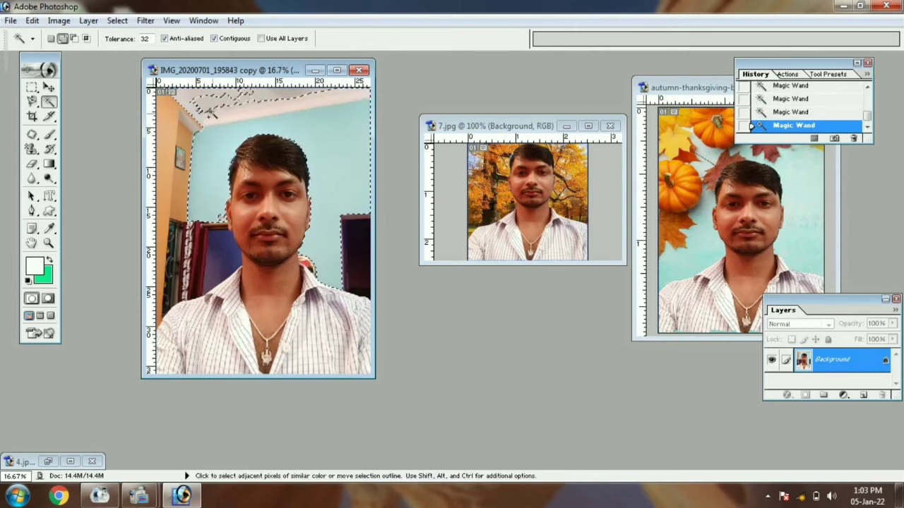
shift+click(170, 141)
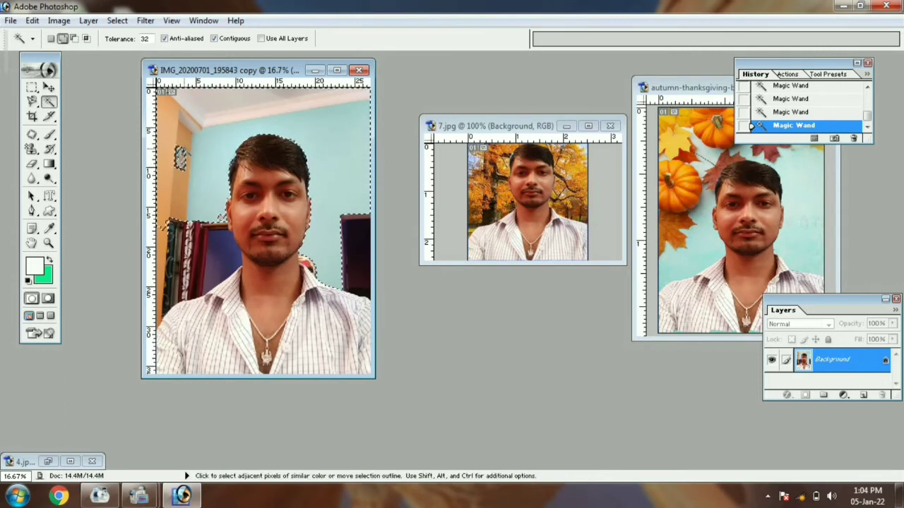
shift+click(198, 240)
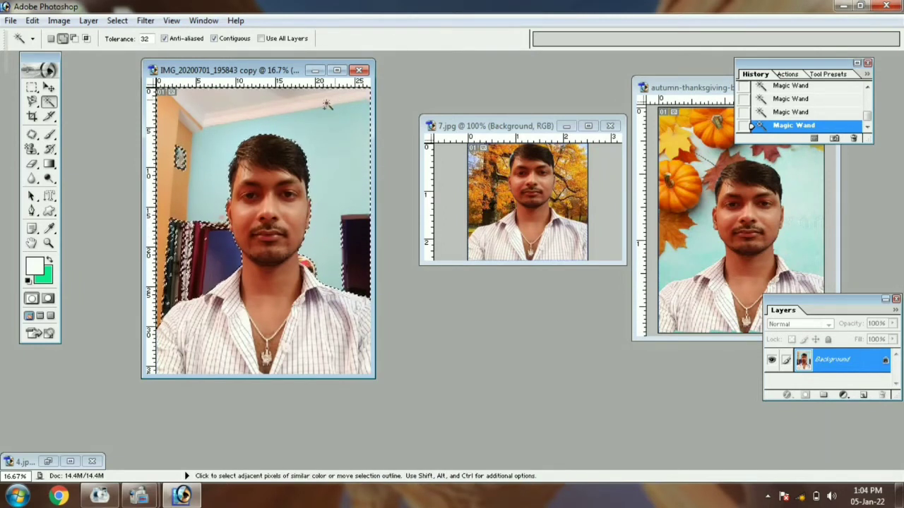
Step: Deselect and crop the photo copy around the man's head and shoulders with the Crop tool at 1.2 × 1.5 in, 300 pixels/inch
click(32, 117)
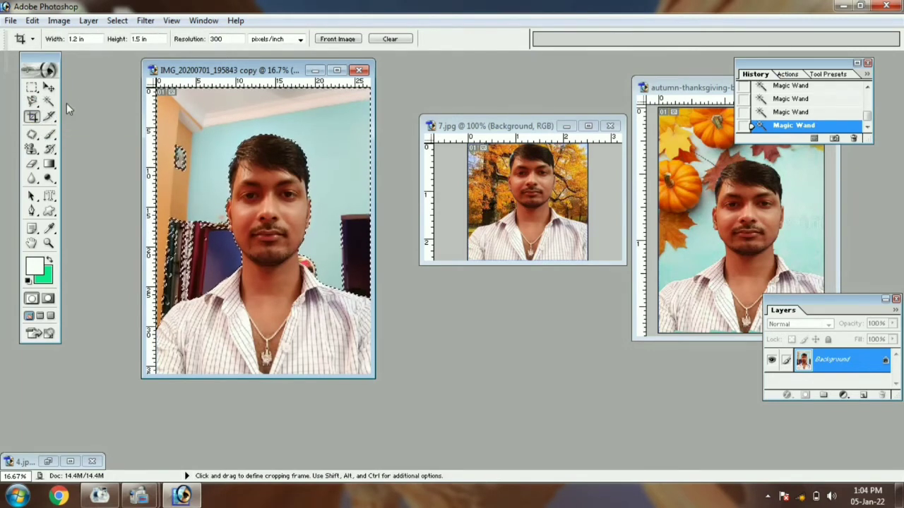
key(ctrl+d)
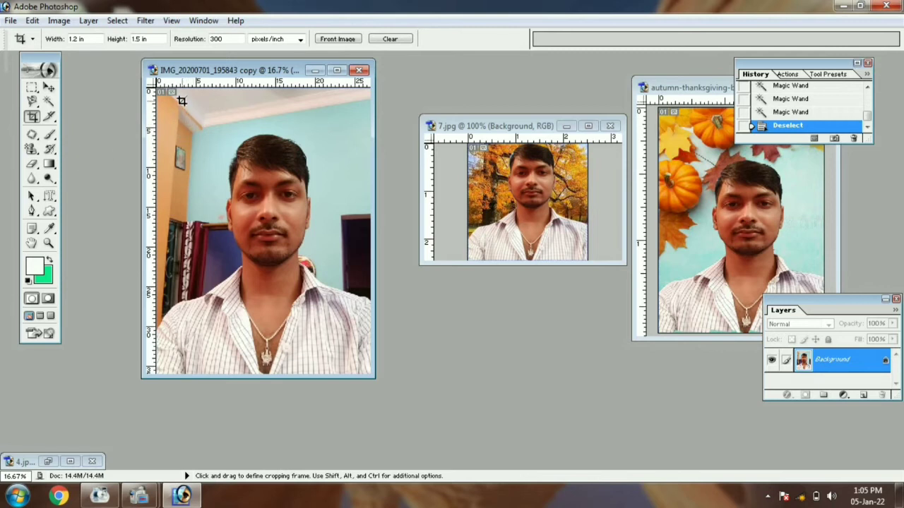
mouse_move(182, 101)
mouse_down()
mouse_move(325, 271)
mouse_move(378, 382)
mouse_move(376, 372)
mouse_up()
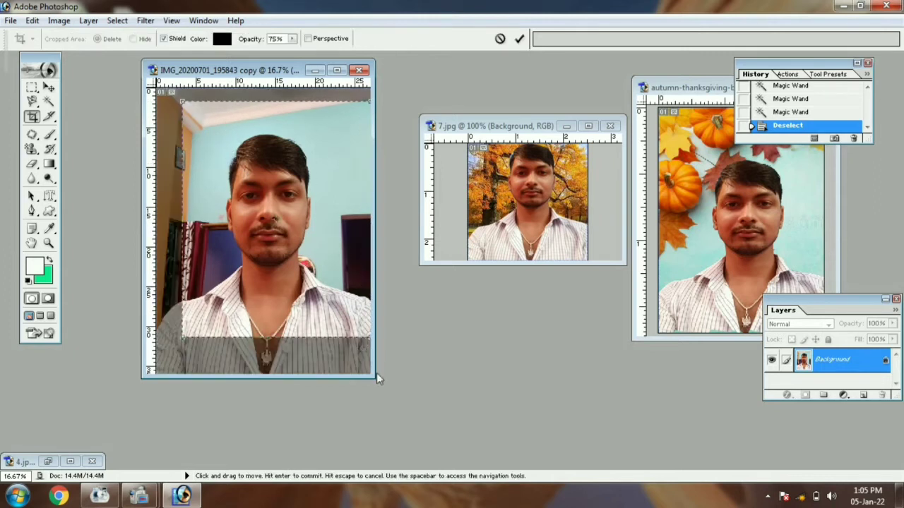
mouse_move(327, 312)
mouse_down()
mouse_move(313, 338)
mouse_move(316, 331)
mouse_up()
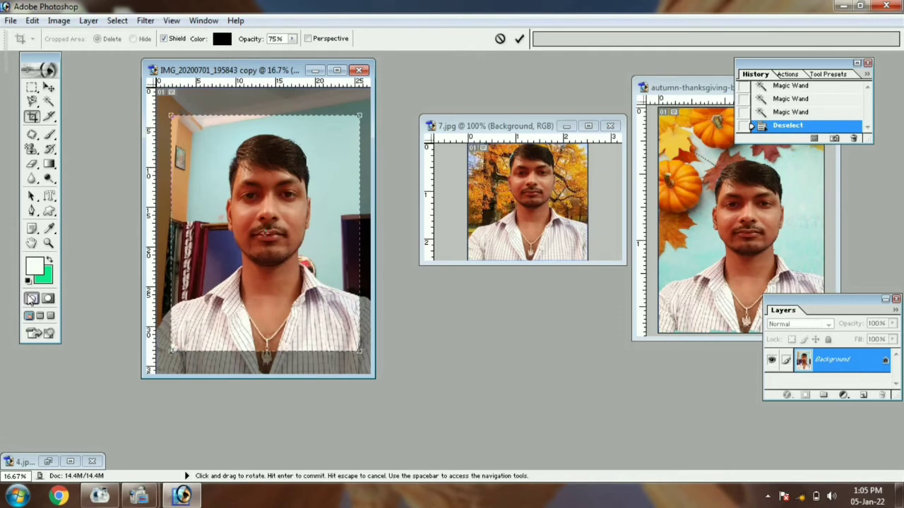
key(Return)
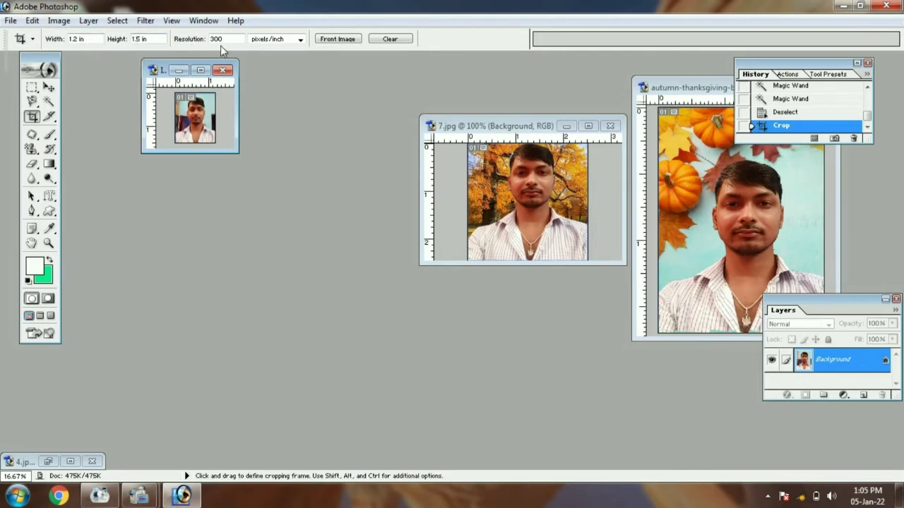
Step: Create a blank white document with the 4 x 6 preset, place its window beside the cropped photo, and make the photo active
click(48, 86)
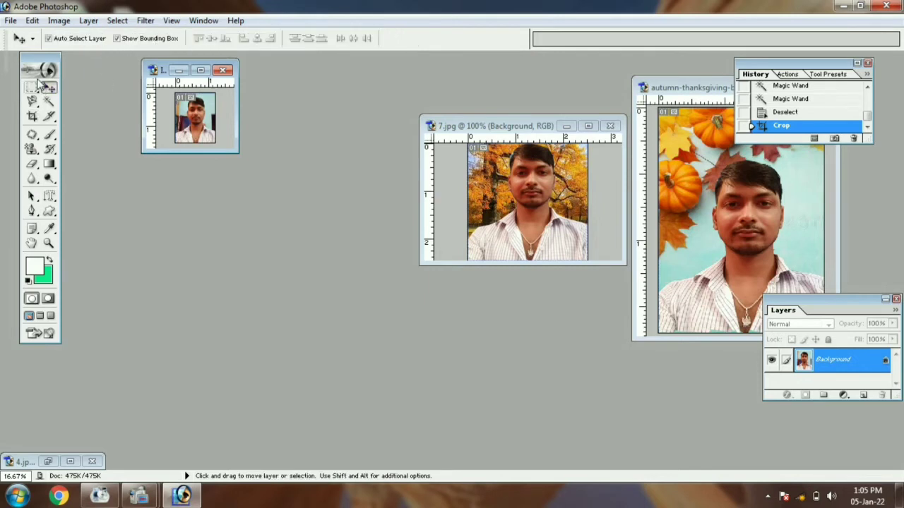
click(10, 20)
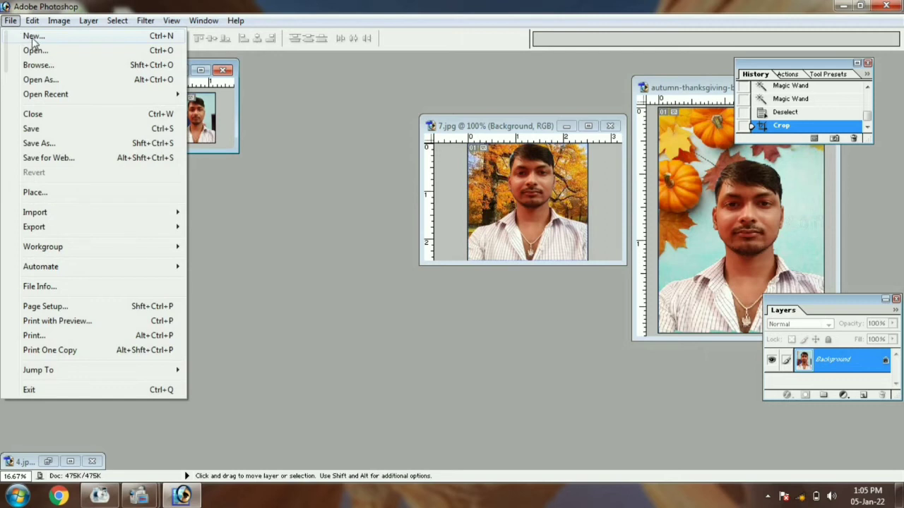
click(32, 39)
click(300, 172)
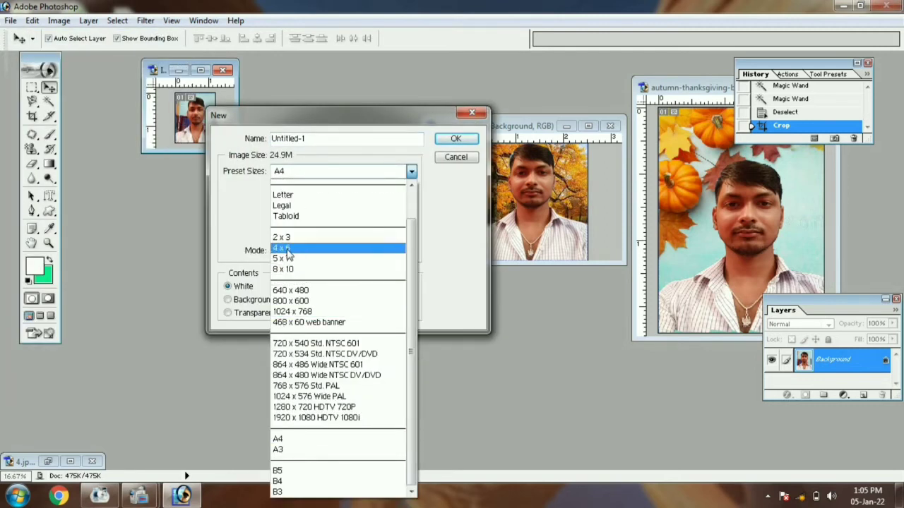
click(288, 249)
click(453, 139)
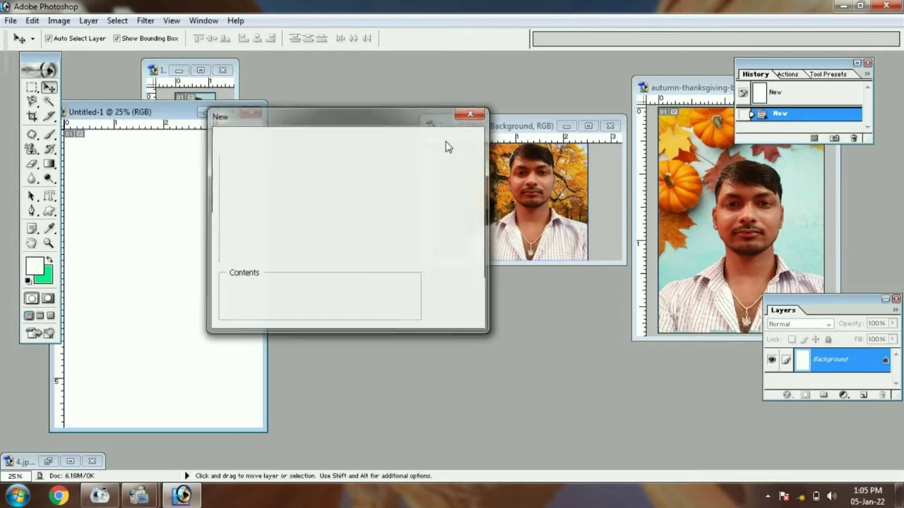
drag(150, 111, 432, 70)
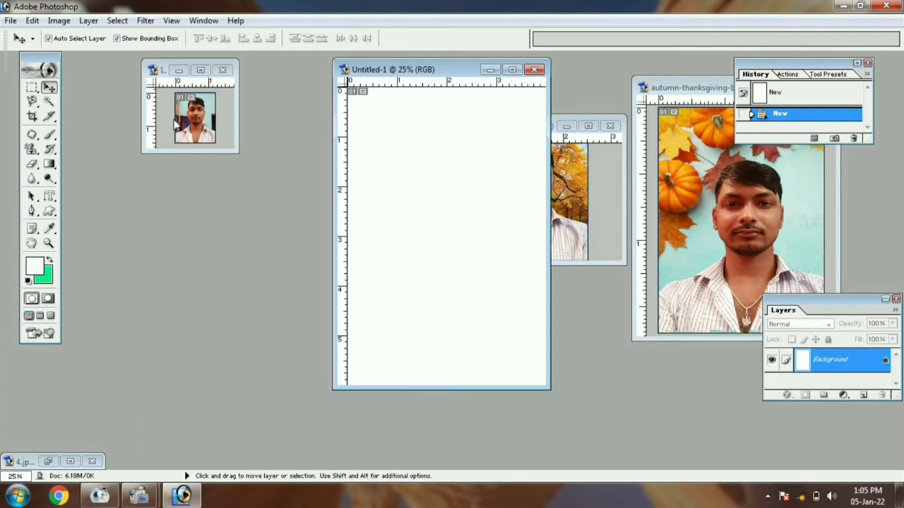
click(192, 117)
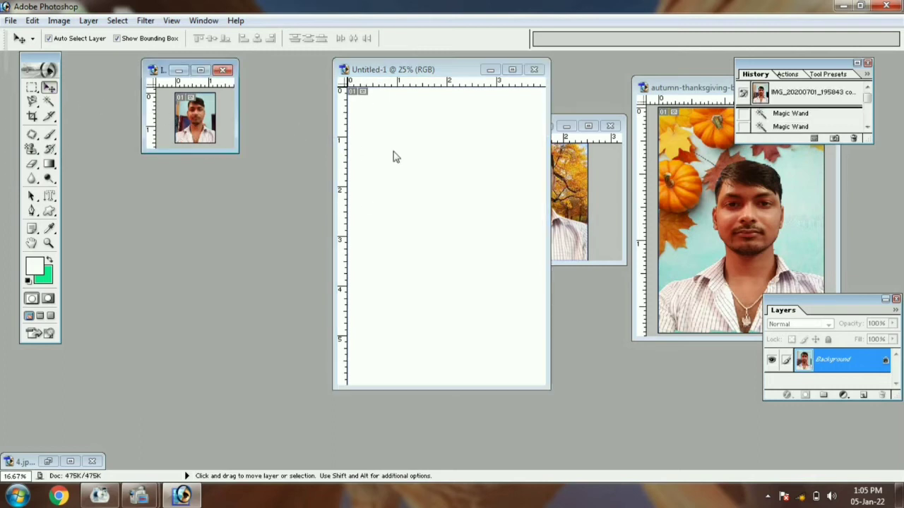
Step: Place the cropped photo at the upper left of the 4 x 6 sheet and duplicate it twice to form a row of three
drag(192, 122, 383, 152)
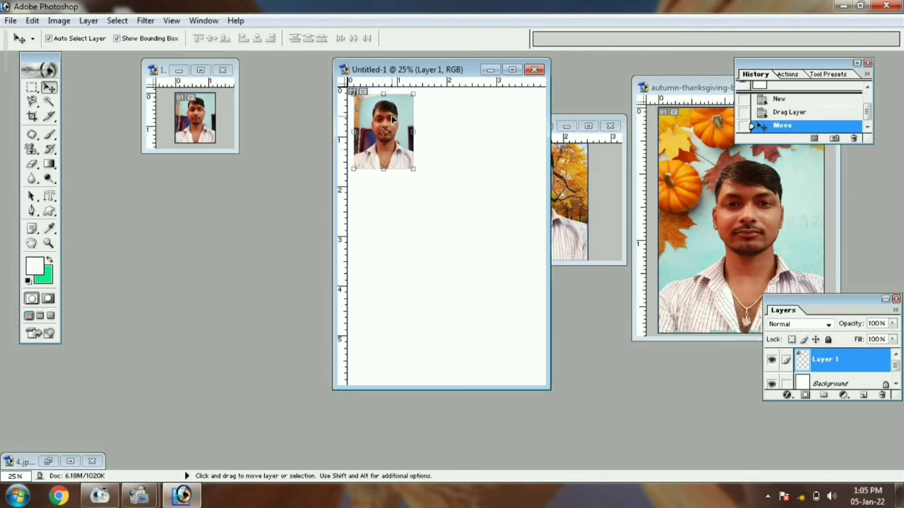
key(alt+shift)
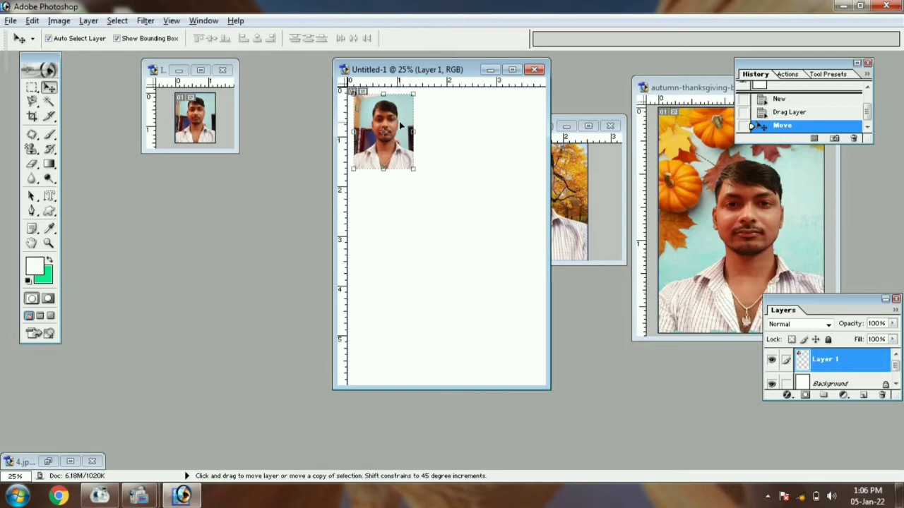
key(alt+shift)
drag(400, 124, 528, 142)
key(alt+shift)
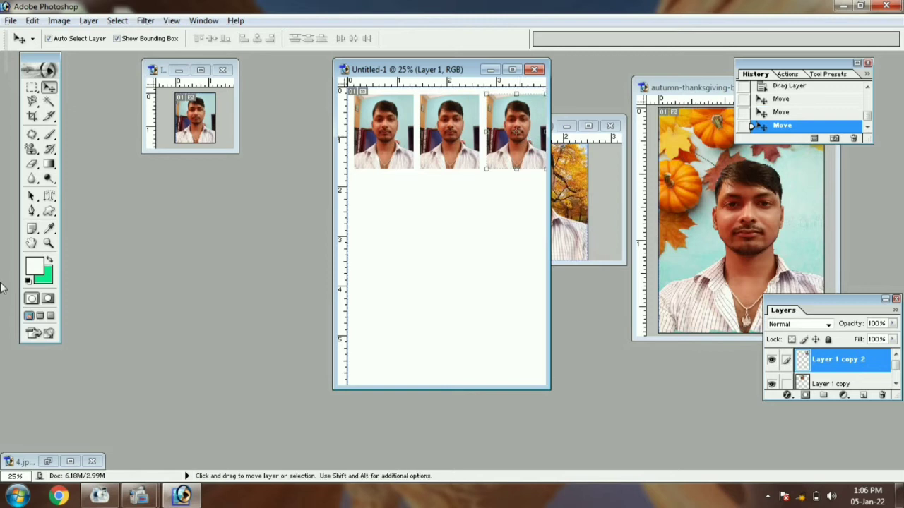
Step: Nudge the third, first and middle photos of the row slightly left to even out their margins and gaps
key(Left)
key(Left)
key(Left)
key(Left)
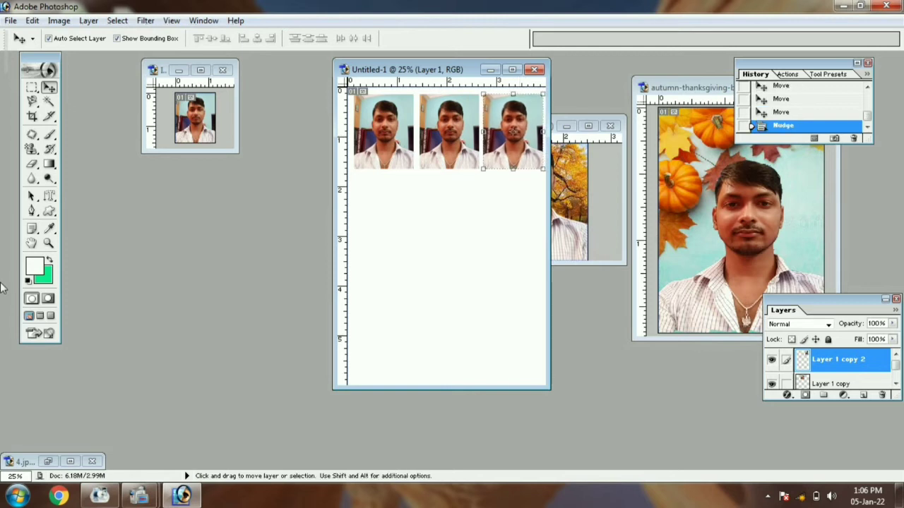
click(379, 141)
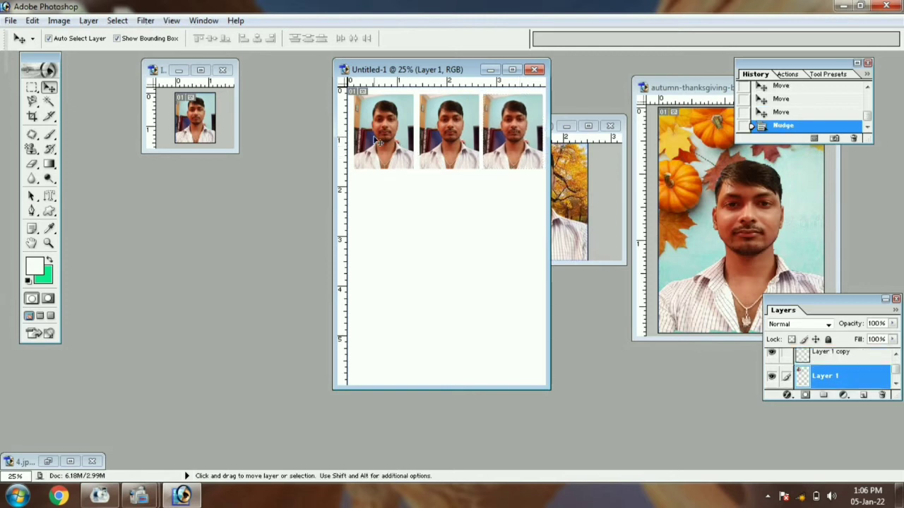
key(Left)
key(Left)
key(Left)
key(Left)
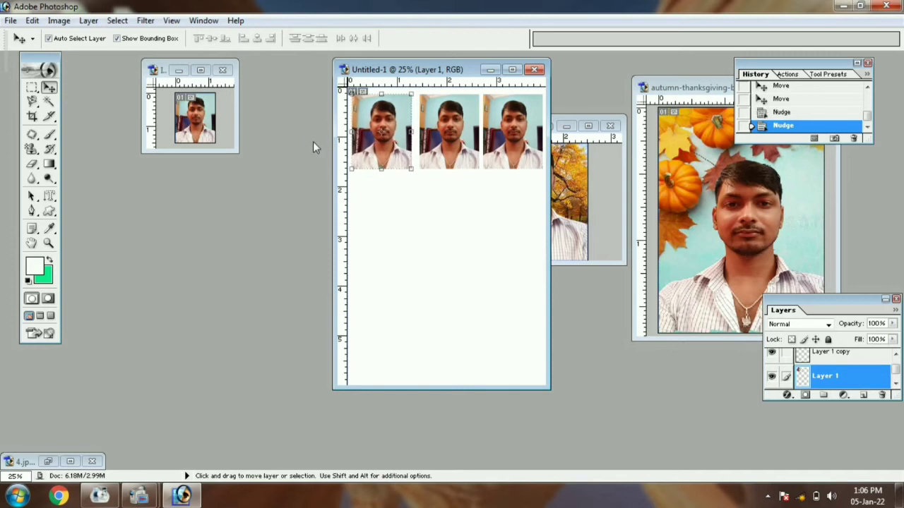
click(425, 128)
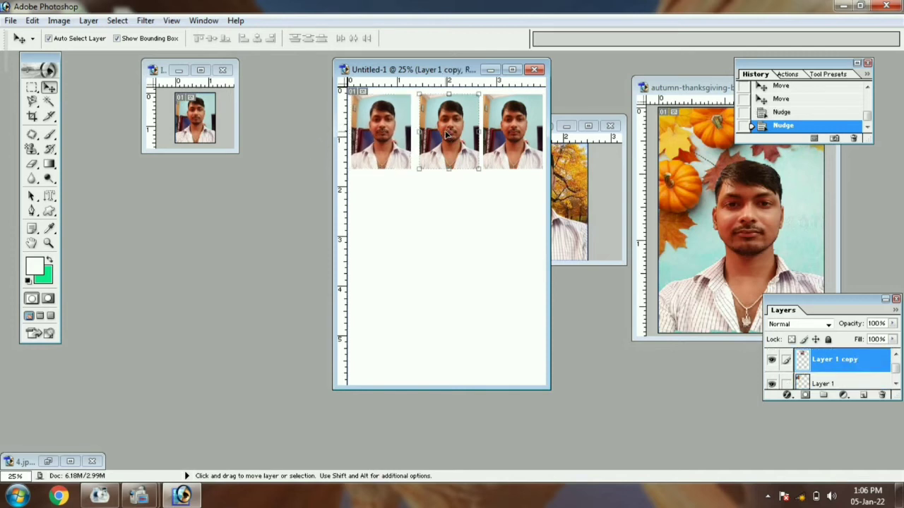
key(Left)
key(Left)
key(Left)
key(Left)
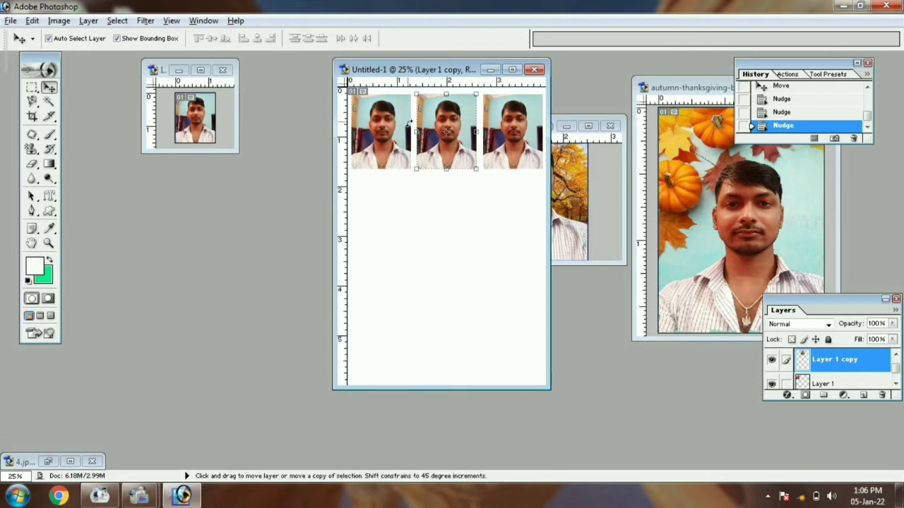
key(Right)
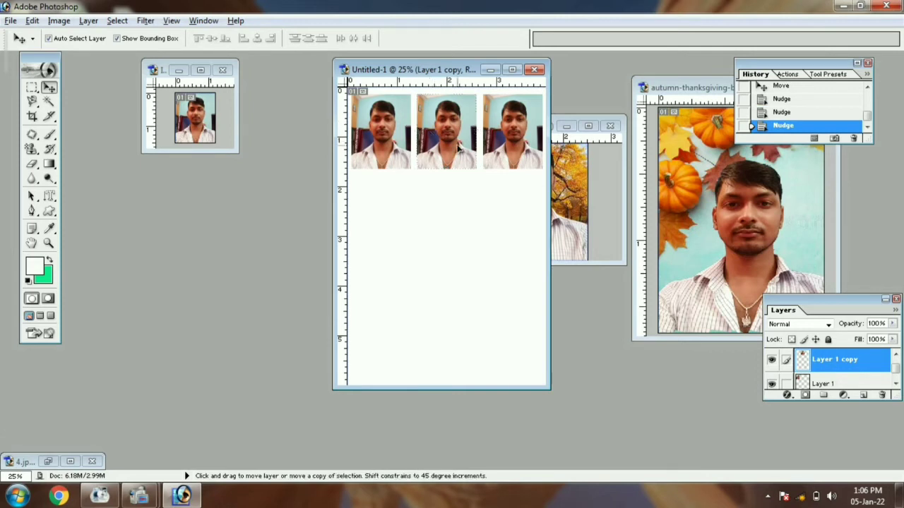
Step: Duplicate the middle photo below the first one to start a second row, nudging the copy right and down into place
drag(458, 147, 387, 226)
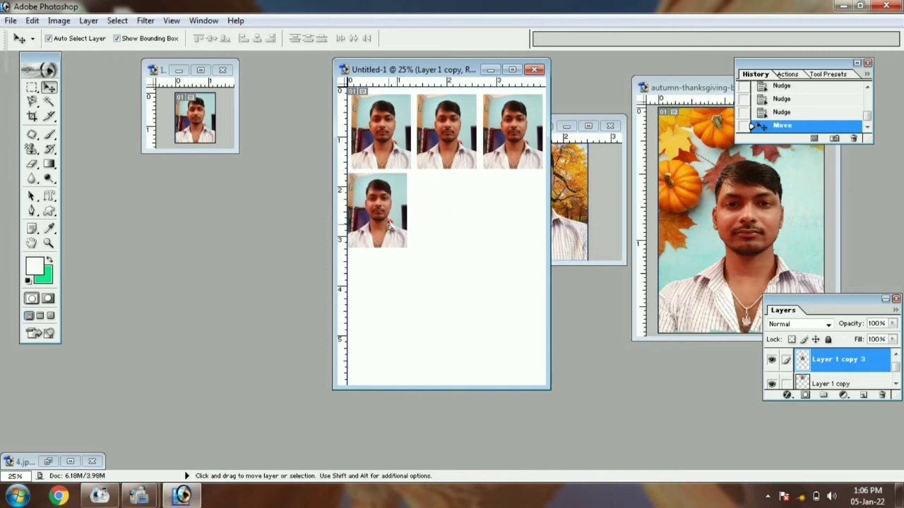
key(Right)
key(Right)
key(Right)
key(Right)
key(Right)
key(Right)
key(Right)
key(Right)
key(Right)
key(Right)
key(Right)
key(Right)
key(Right)
key(Right)
key(Right)
key(Right)
key(Right)
key(Right)
key(Right)
key(Right)
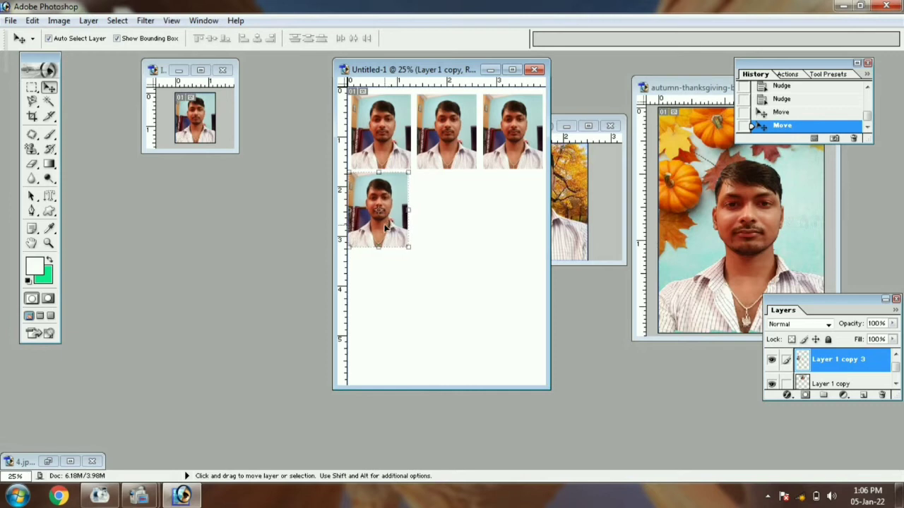
key(Right)
key(Right)
key(Right)
key(Right)
key(Right)
key(Right)
key(Right)
key(Right)
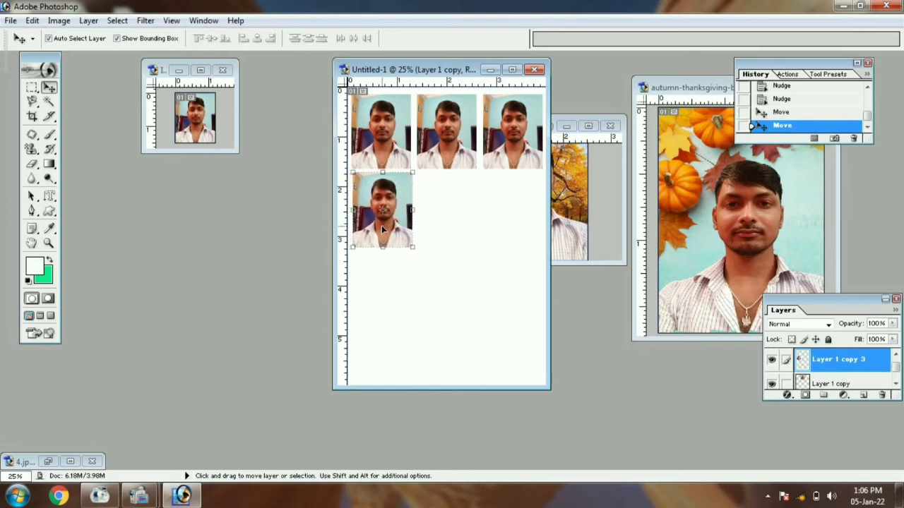
key(Down)
key(Down)
key(Down)
key(Down)
key(Down)
key(Down)
key(Down)
key(Down)
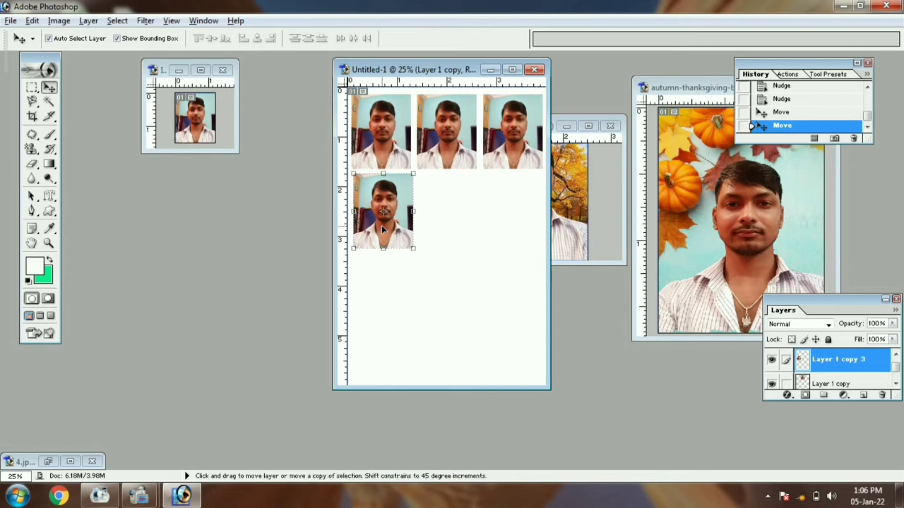
Step: Duplicate the second-row photo twice to complete a row of three, and nudge the last copy left inside the sheet
drag(381, 226, 515, 246)
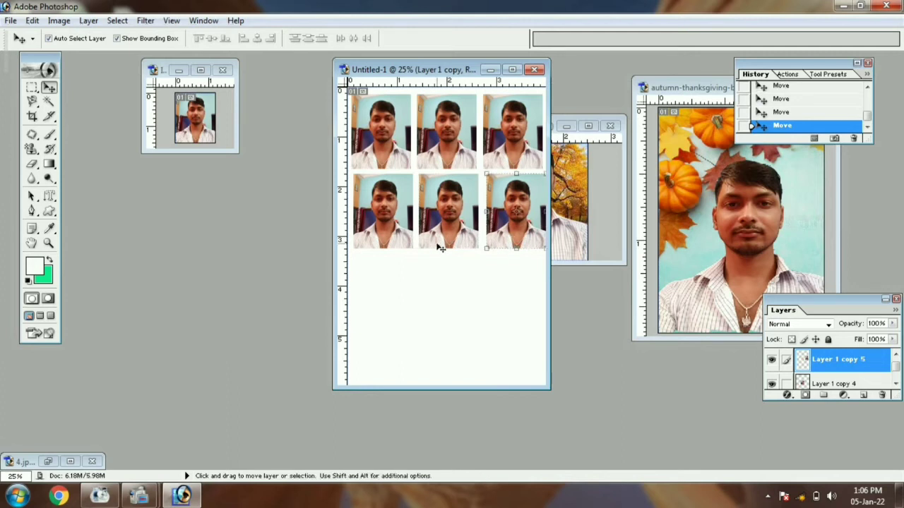
key(Left)
key(Left)
key(Left)
key(Left)
key(Left)
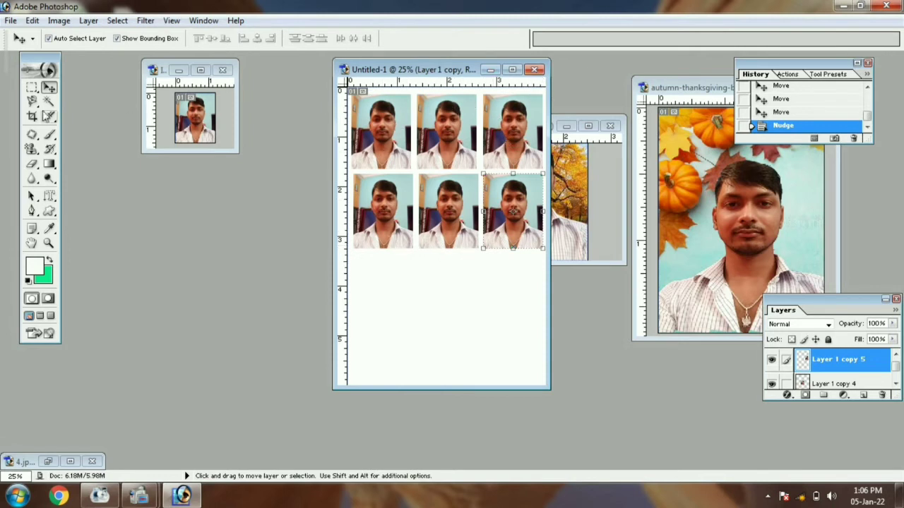
Step: Switch to the Healing Brush tool from the Patch tool group
click(32, 116)
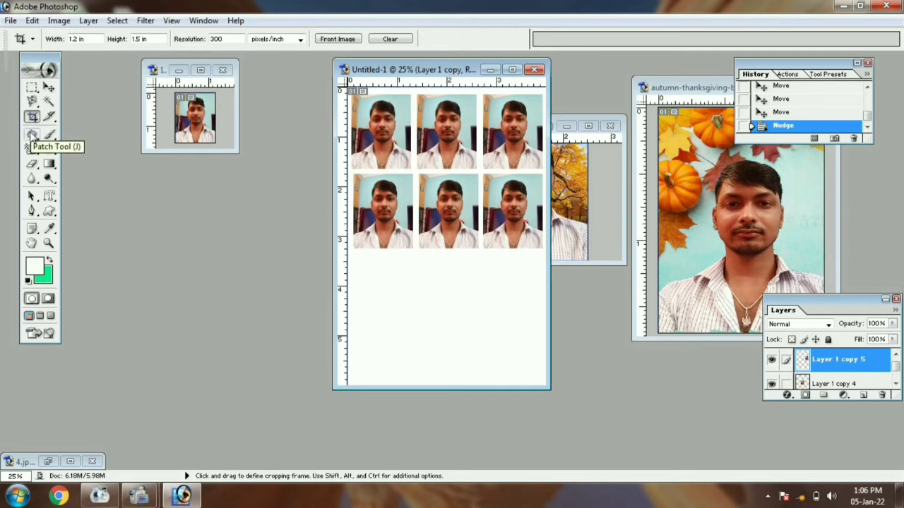
click(33, 134)
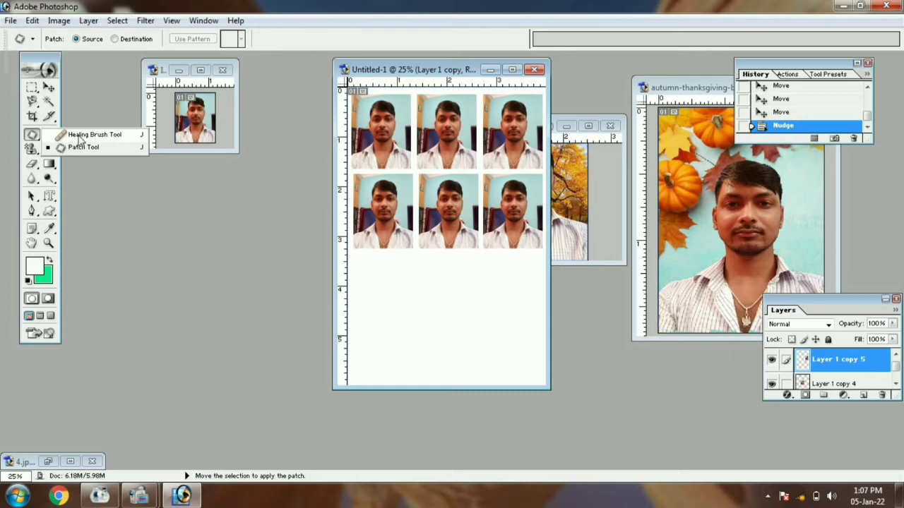
click(80, 135)
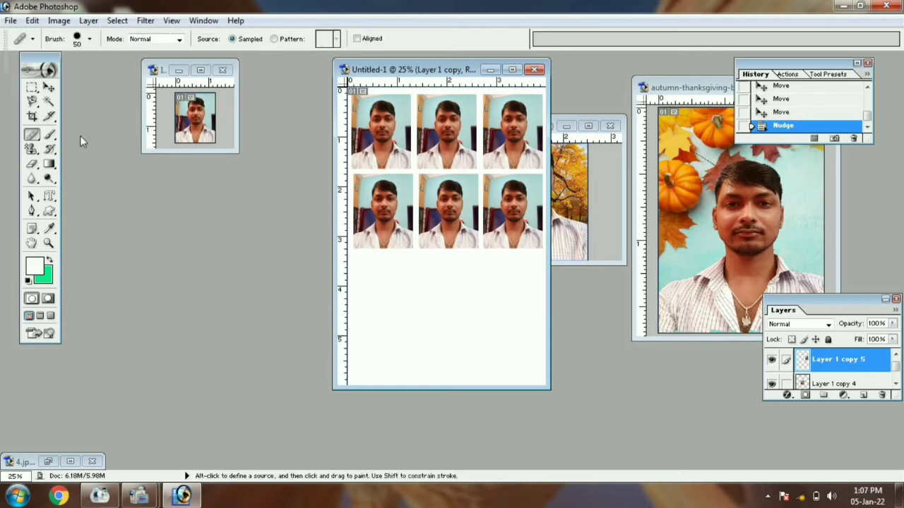
Step: Close the passport sheet, 7.jpg, the autumn-thanksgiving composite and the cropped photo copy without saving changes
click(535, 70)
click(453, 195)
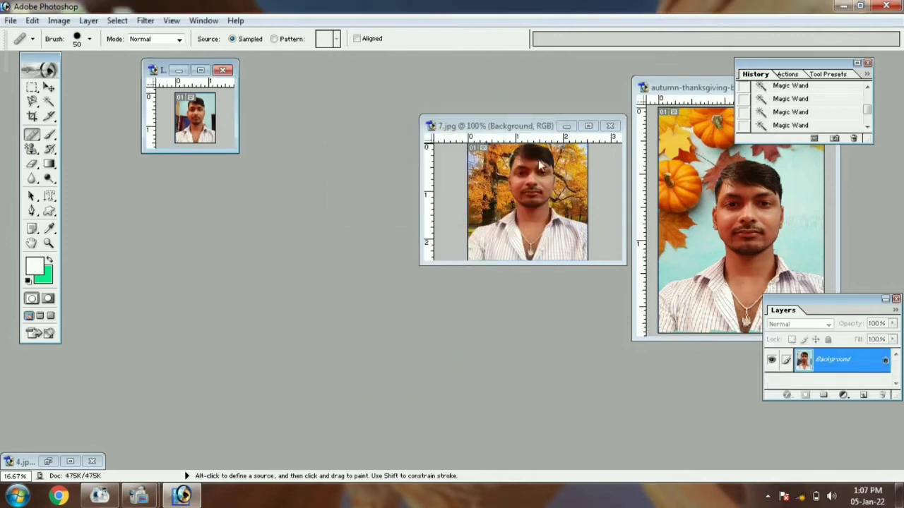
click(610, 126)
click(470, 197)
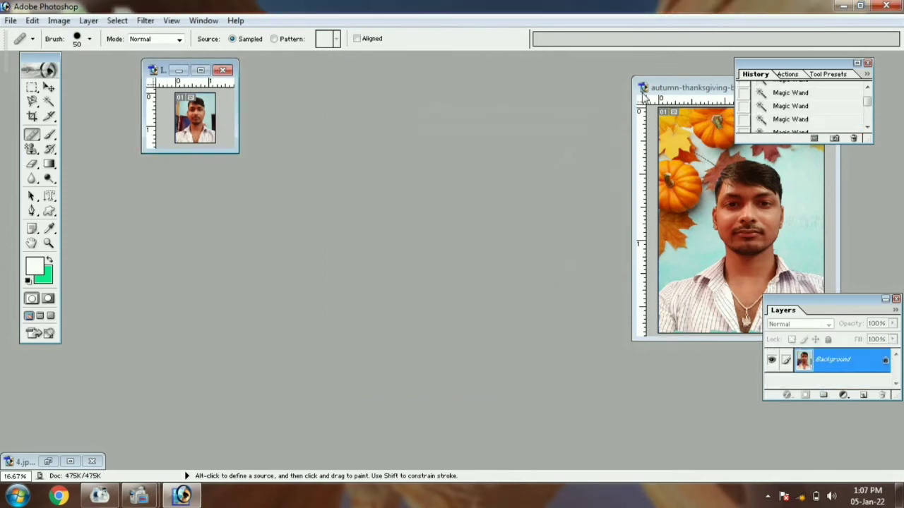
click(683, 89)
drag(684, 88, 402, 89)
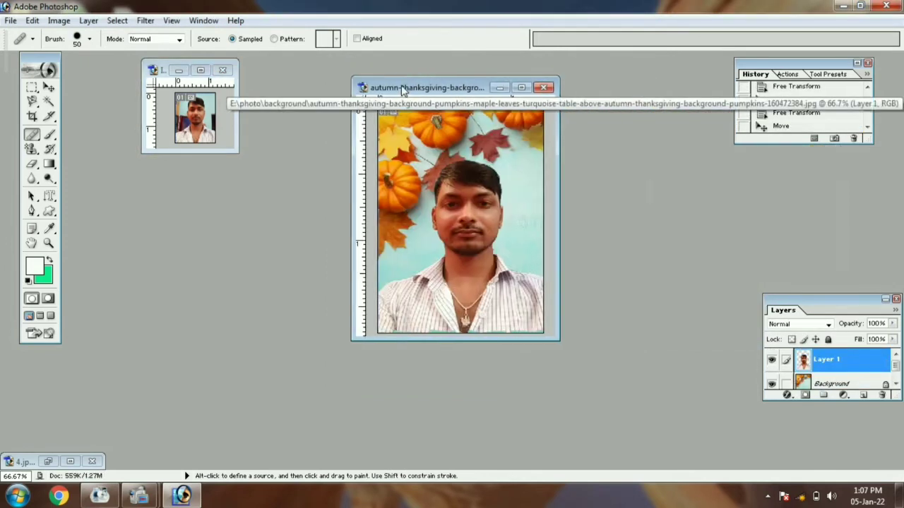
click(541, 87)
click(452, 195)
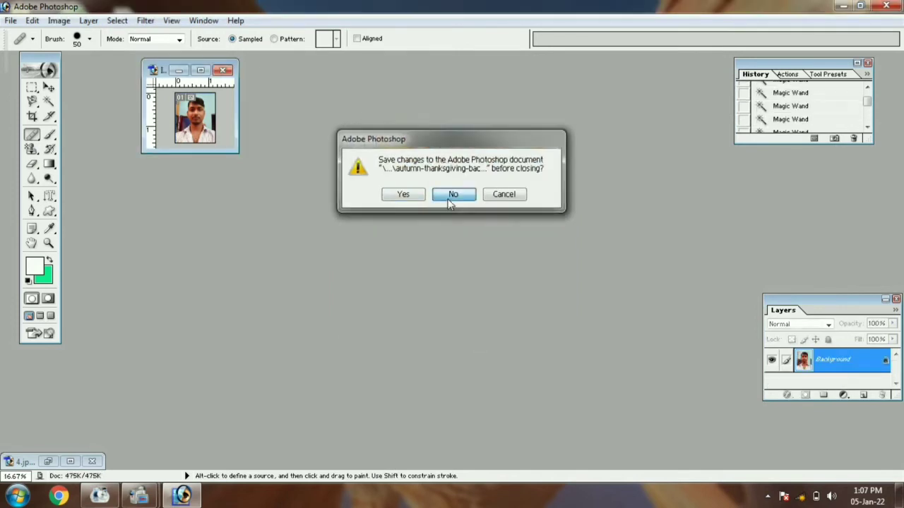
click(222, 70)
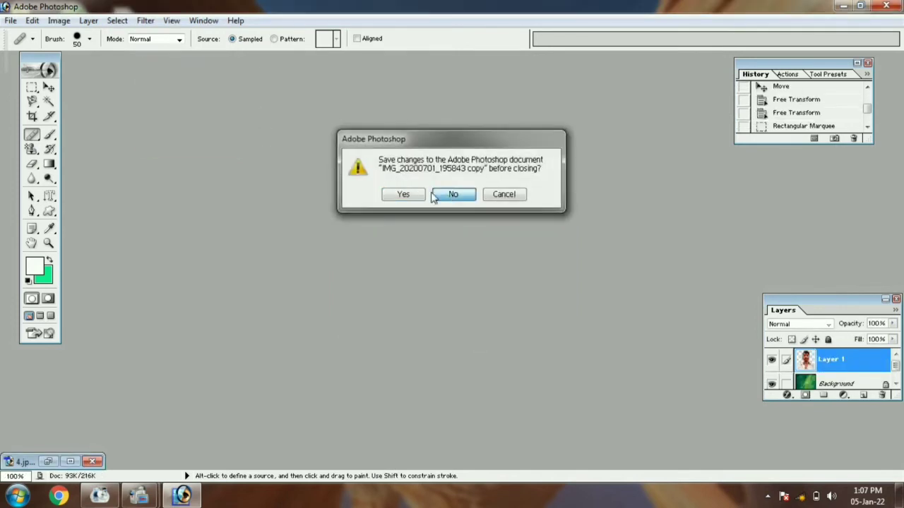
click(452, 195)
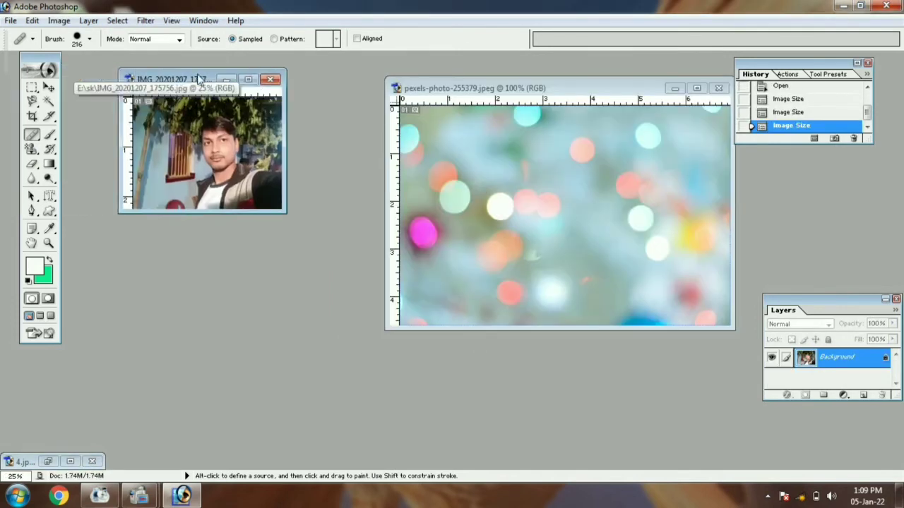
Step: Sample the man's face with the Healing Brush, paint it onto the bokeh background picture, and revert that picture to its original snapshot
drag(200, 79, 226, 82)
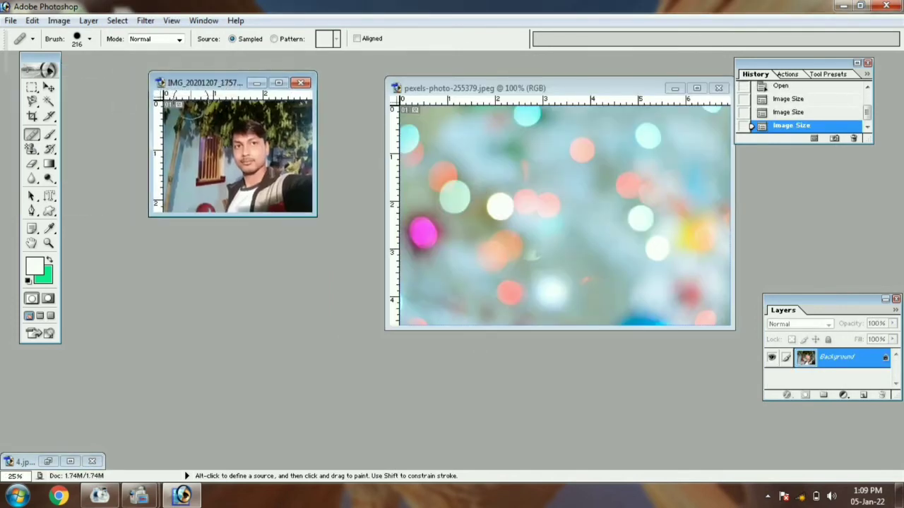
drag(33, 138, 80, 137)
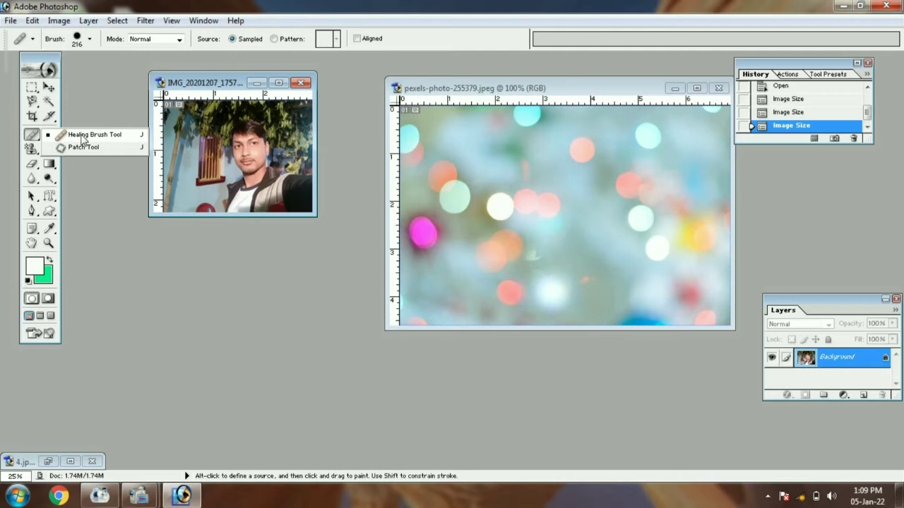
drag(82, 139, 82, 140)
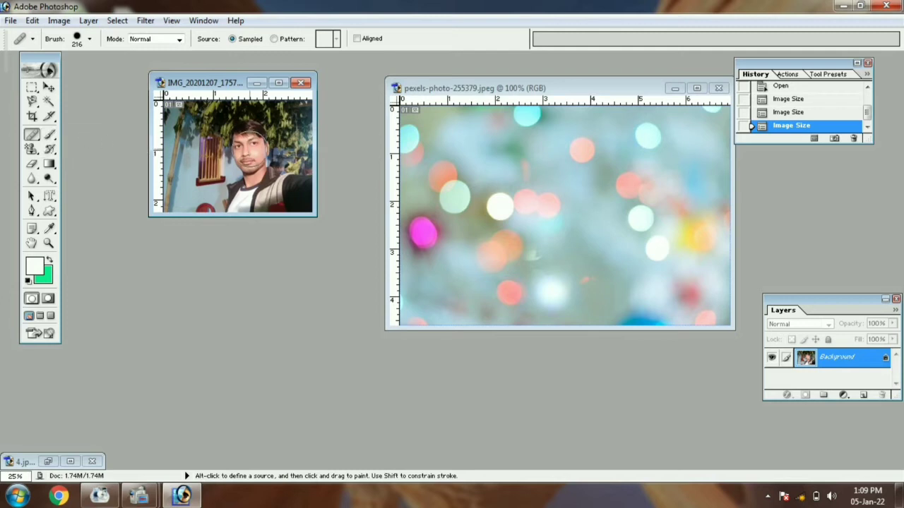
alt+click(244, 148)
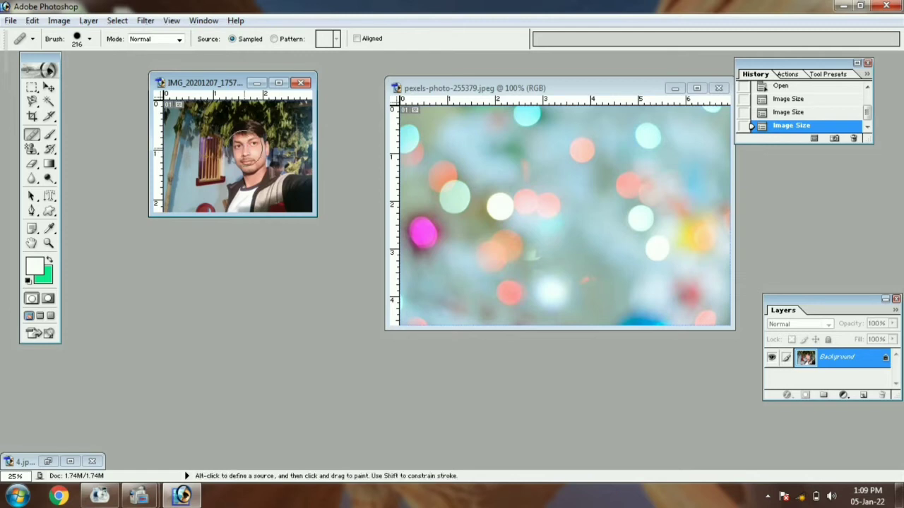
click(538, 169)
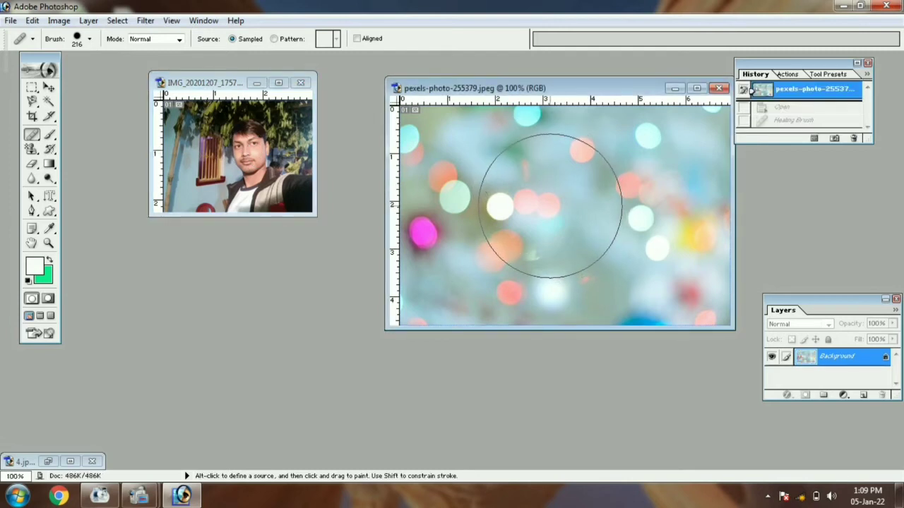
mouse_move(549, 205)
mouse_down()
mouse_move(555, 222)
mouse_move(540, 174)
mouse_move(615, 177)
mouse_move(635, 222)
mouse_move(579, 262)
mouse_move(576, 303)
mouse_move(551, 297)
mouse_move(660, 286)
mouse_up()
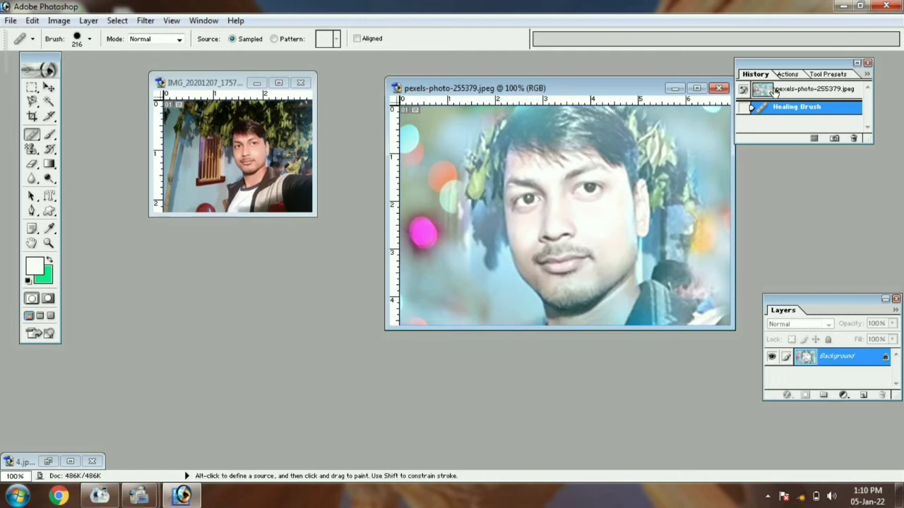
click(774, 91)
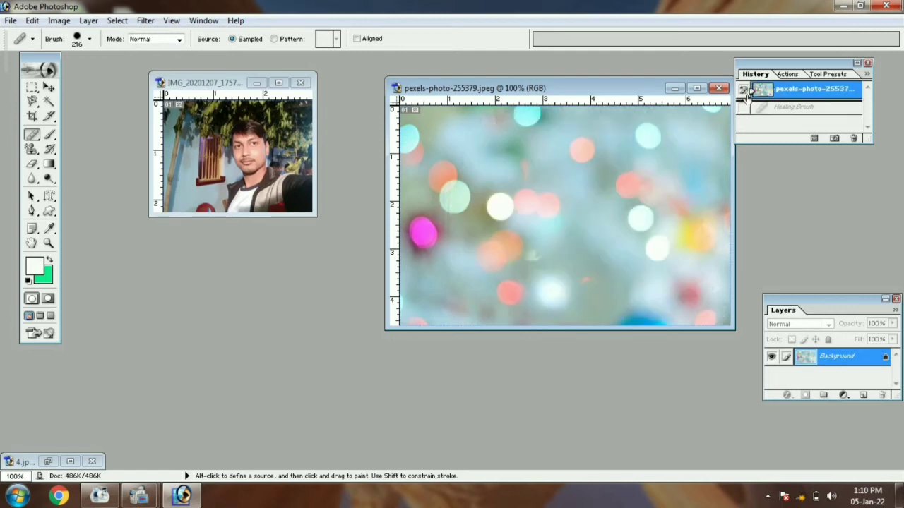
Step: Select the Patch tool from the Healing Brush tool group
click(31, 148)
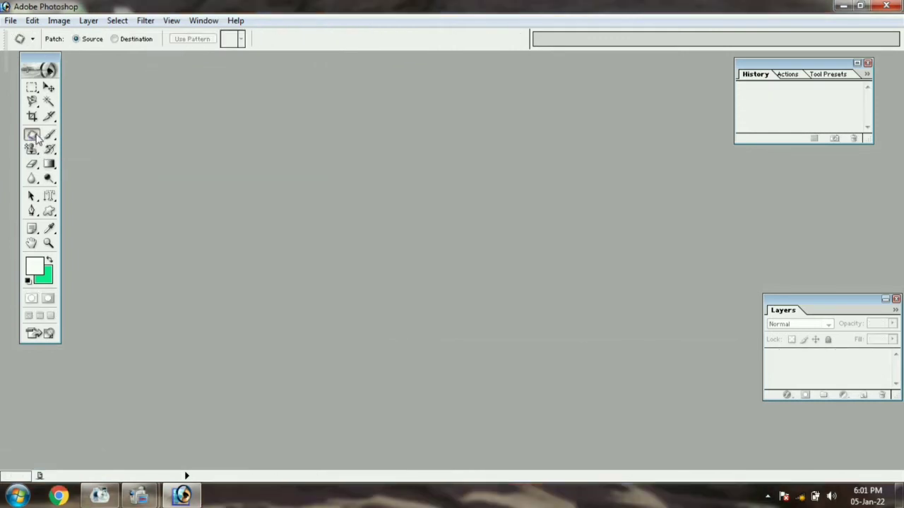
click(32, 135)
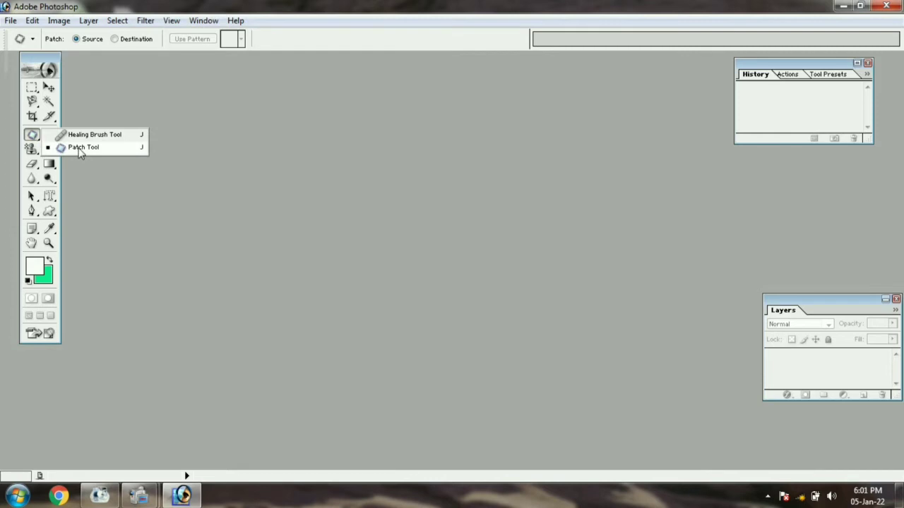
click(97, 93)
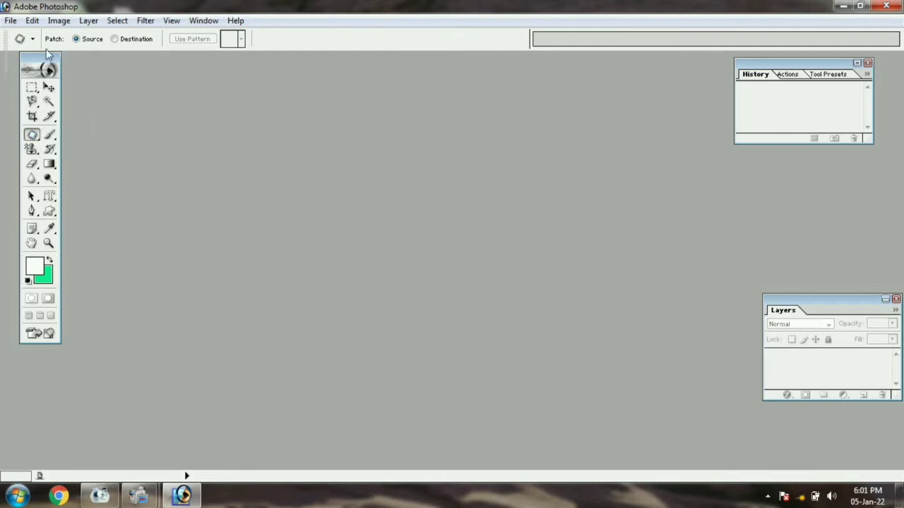
Step: Open woman-with-hard-pimples-on-her-face.jpg from the pimple image folder on drive D and move its window clear of the toolbox
click(13, 21)
click(25, 49)
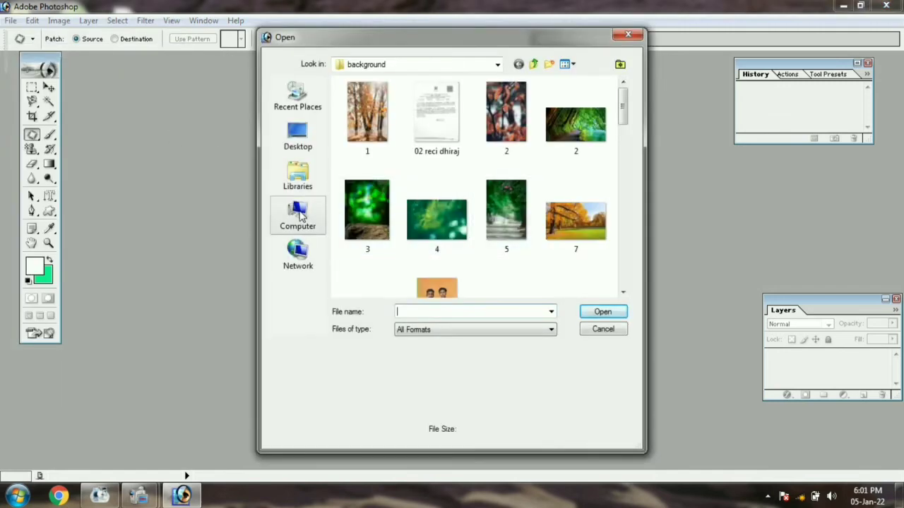
click(300, 215)
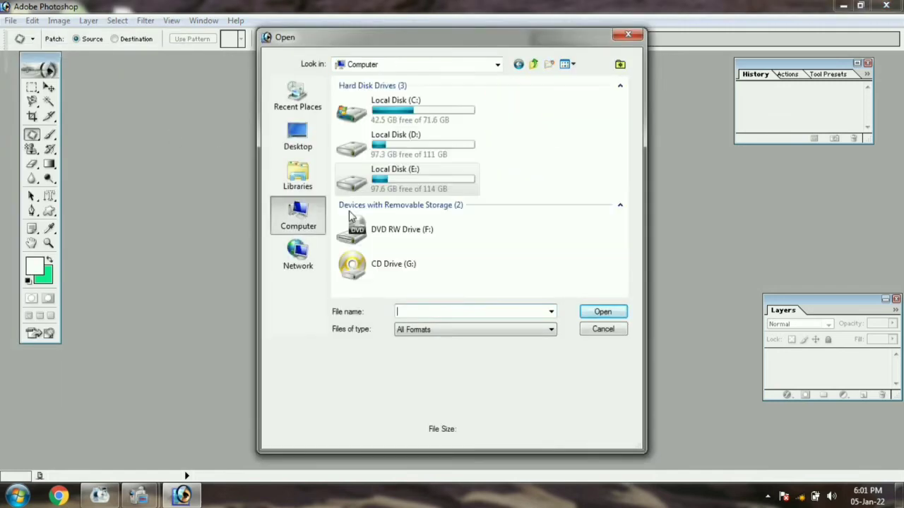
double_click(419, 178)
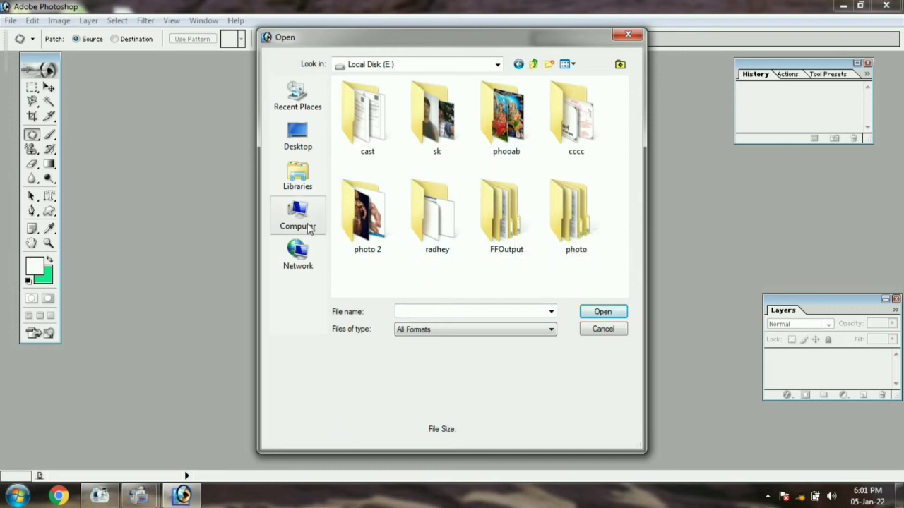
click(304, 224)
double_click(408, 150)
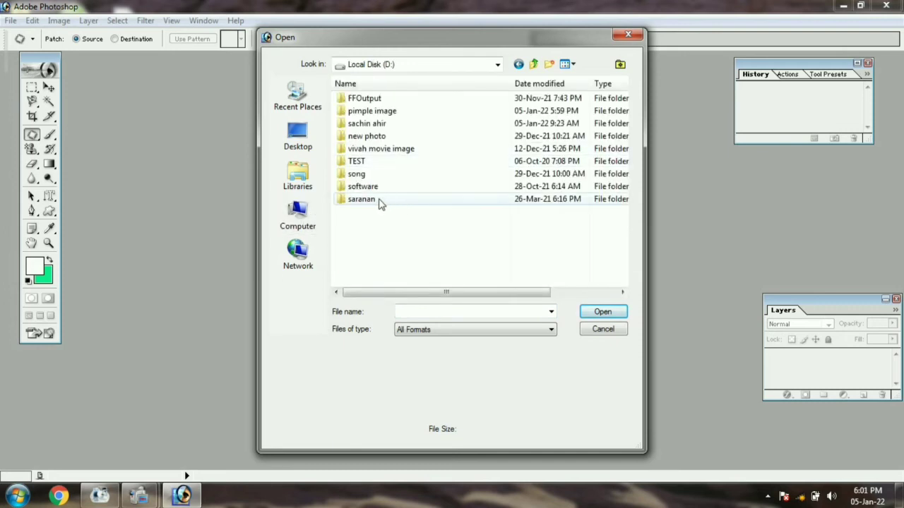
double_click(378, 112)
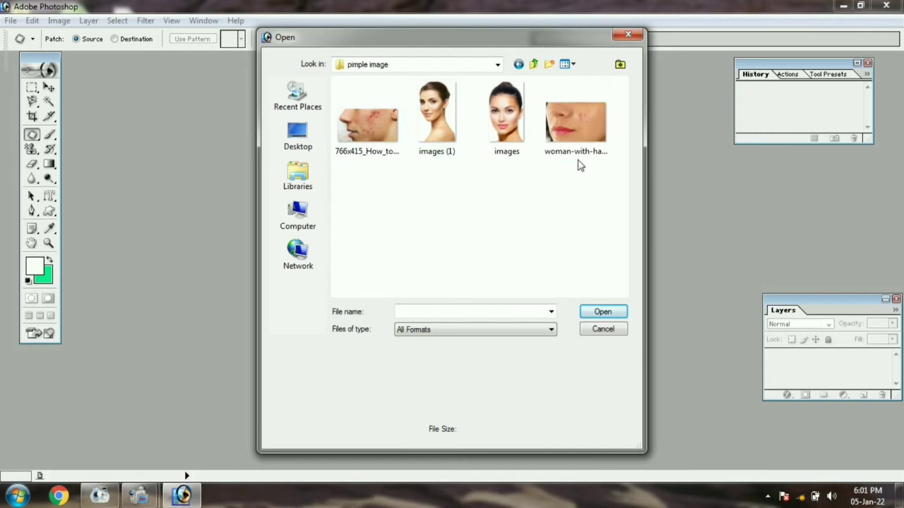
double_click(592, 126)
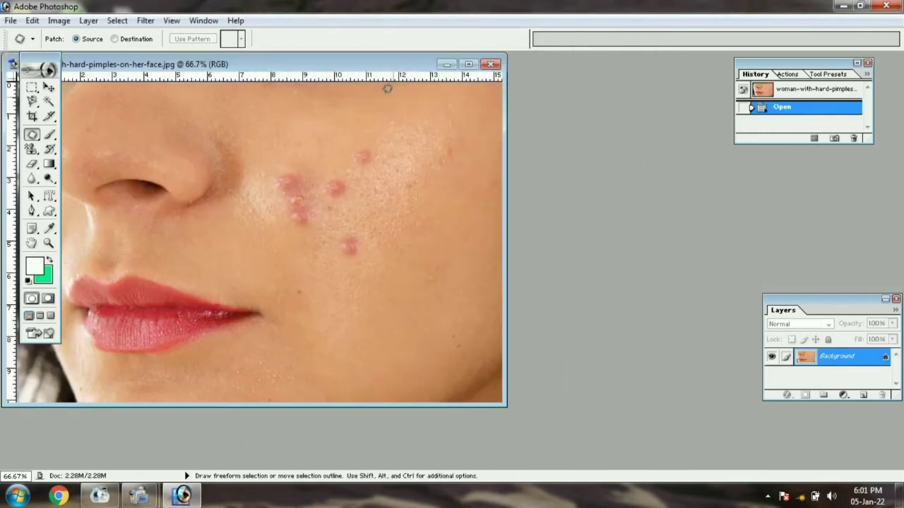
drag(333, 65, 536, 65)
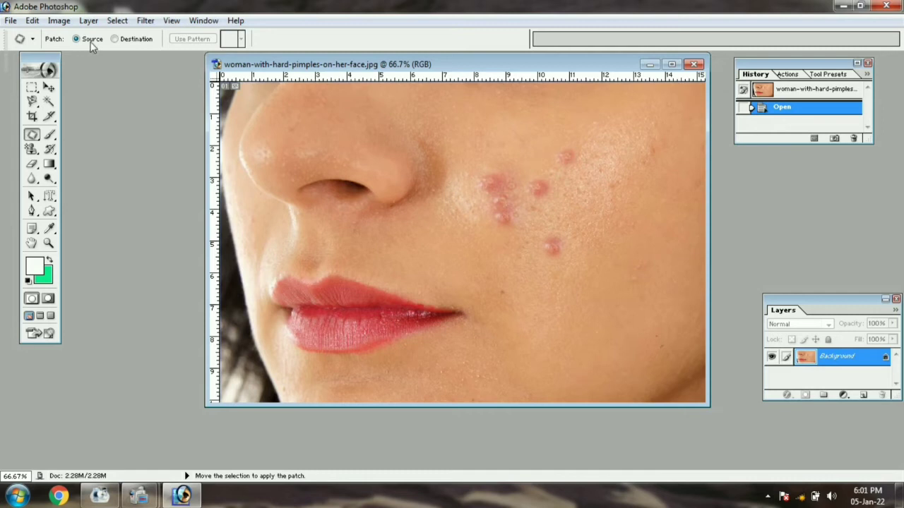
Step: With the Patch tool in Source mode, patch the three separate pimples on the cheek using clear skin and deselect
click(126, 40)
click(90, 41)
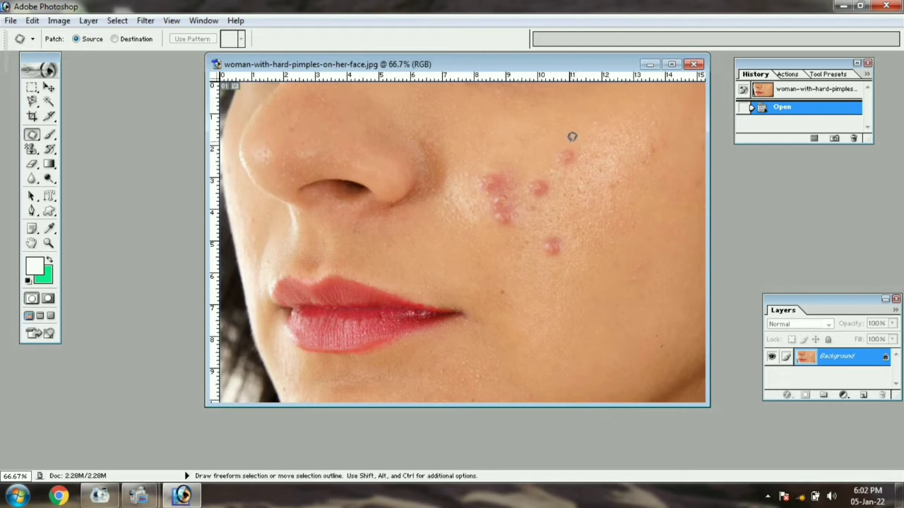
mouse_move(563, 137)
mouse_down()
mouse_move(559, 162)
mouse_move(579, 165)
mouse_move(591, 143)
mouse_move(569, 137)
mouse_move(565, 150)
mouse_move(541, 132)
mouse_up()
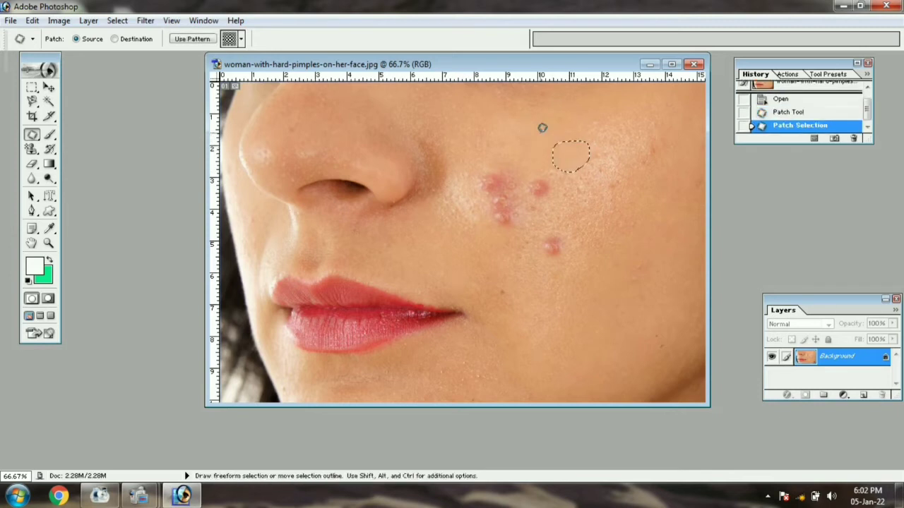
click(587, 186)
mouse_move(527, 167)
mouse_down()
mouse_move(534, 206)
mouse_move(555, 199)
mouse_move(553, 172)
mouse_move(533, 170)
mouse_move(541, 145)
mouse_up()
click(559, 215)
mouse_move(547, 226)
mouse_down()
mouse_move(565, 257)
mouse_move(575, 242)
mouse_move(563, 225)
mouse_move(538, 271)
mouse_move(586, 244)
mouse_up()
click(587, 243)
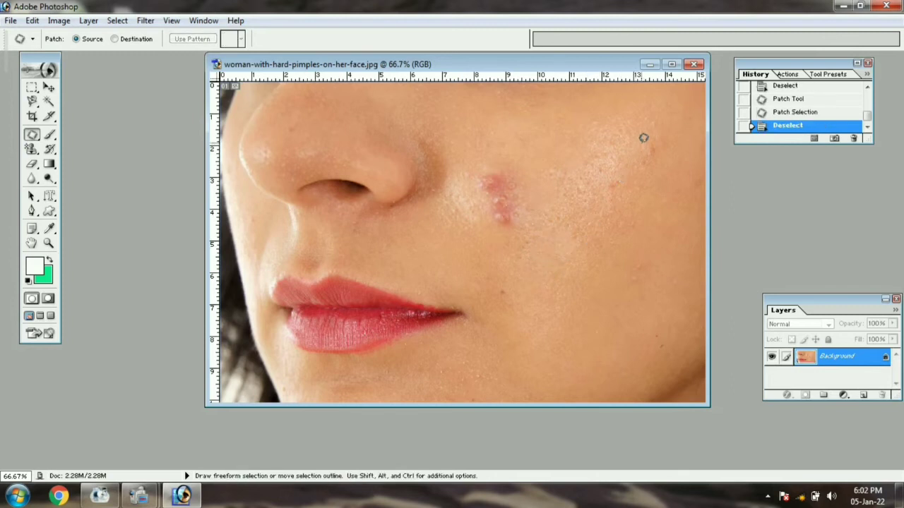
Step: Patch the blemish on the outer cheek, the pimple cluster beside the nose and its remaining redness with clear skin, and deselect
mouse_move(643, 137)
mouse_down()
mouse_move(644, 158)
mouse_move(669, 146)
mouse_move(656, 130)
mouse_move(643, 143)
mouse_move(623, 139)
mouse_up()
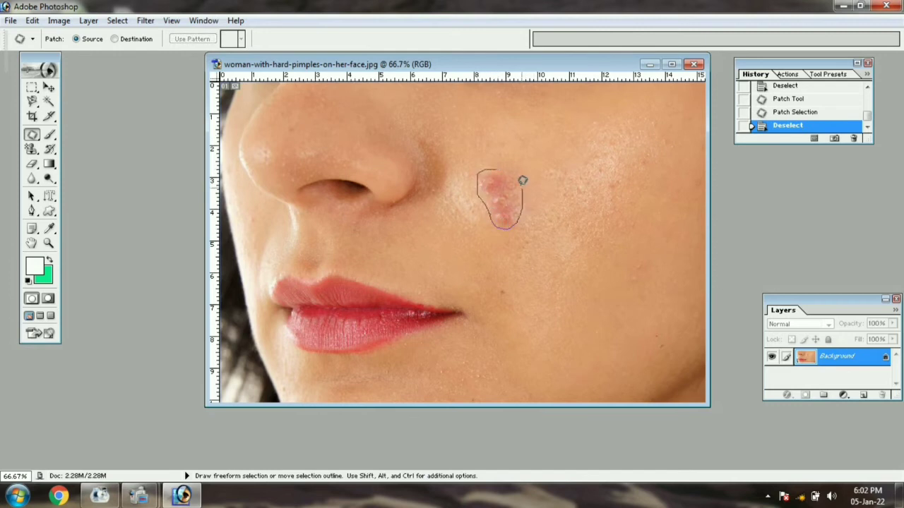
mouse_move(500, 167)
mouse_down()
mouse_move(525, 170)
mouse_move(545, 146)
mouse_move(565, 164)
mouse_up()
click(566, 167)
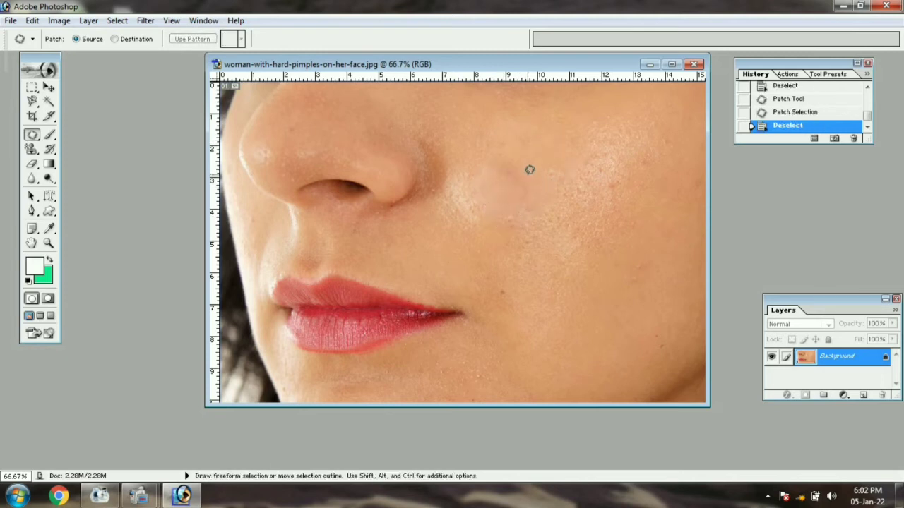
mouse_move(532, 175)
mouse_down()
mouse_move(507, 172)
mouse_move(559, 145)
mouse_up()
click(559, 145)
Step: Sample the child's face in 2.jpeg with the Clone Stamp tool and paint it onto the green bokeh picture, 3 copy
click(32, 136)
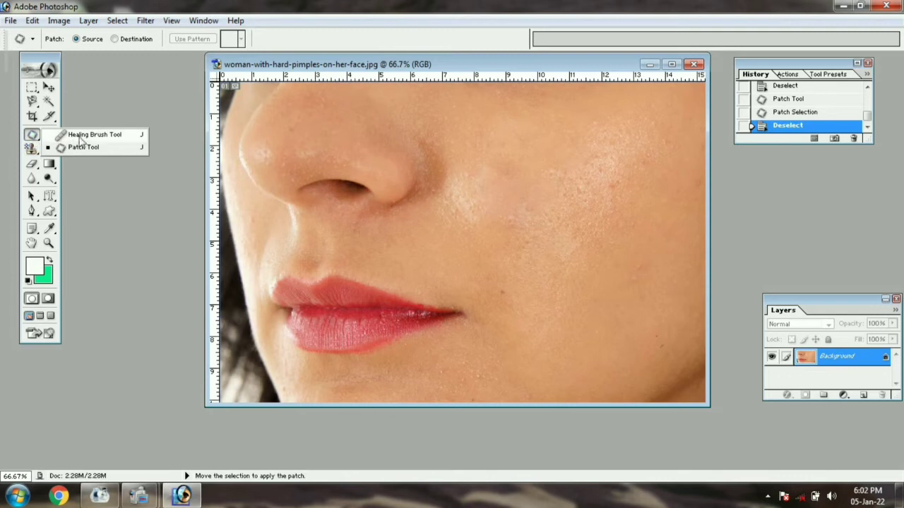
click(42, 148)
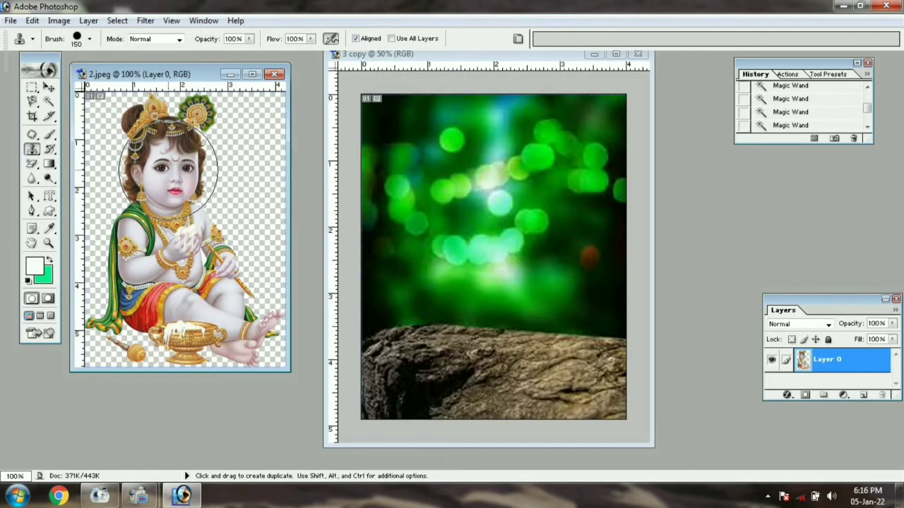
click(32, 149)
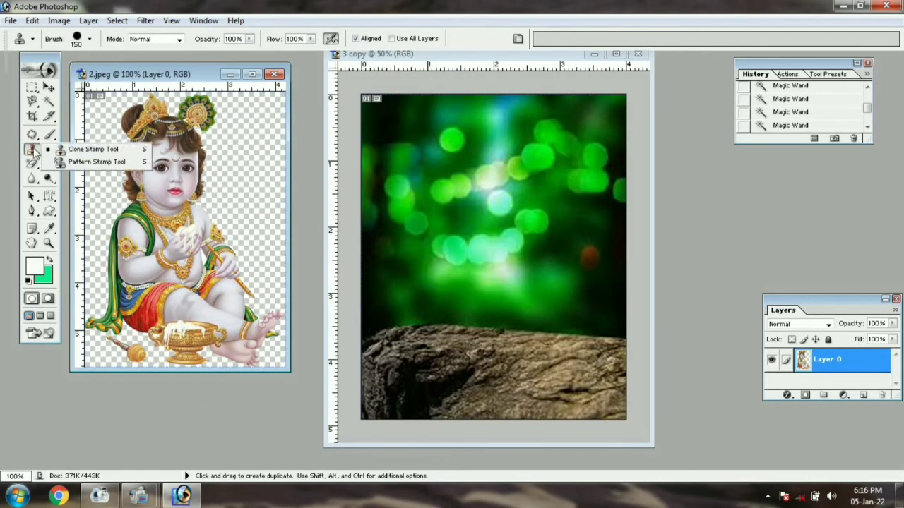
alt+click(167, 163)
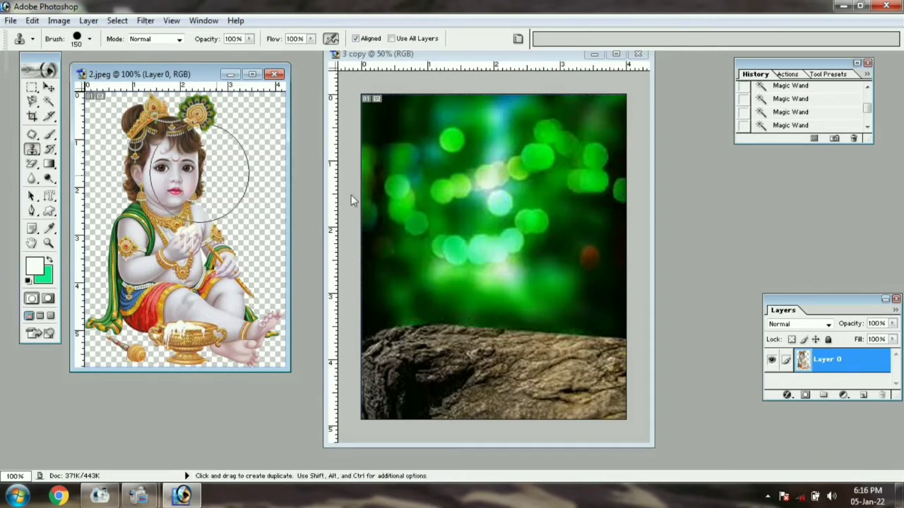
click(494, 244)
mouse_move(494, 244)
mouse_down()
mouse_move(501, 212)
mouse_move(491, 221)
mouse_move(494, 279)
mouse_move(482, 309)
mouse_move(499, 322)
mouse_move(560, 329)
mouse_move(539, 303)
mouse_move(521, 235)
mouse_move(508, 227)
mouse_move(479, 246)
mouse_move(470, 283)
mouse_move(477, 342)
mouse_move(512, 337)
mouse_move(535, 311)
mouse_move(520, 252)
mouse_move(499, 223)
mouse_move(473, 235)
mouse_move(470, 276)
mouse_move(538, 322)
mouse_move(542, 250)
mouse_move(501, 201)
mouse_up()
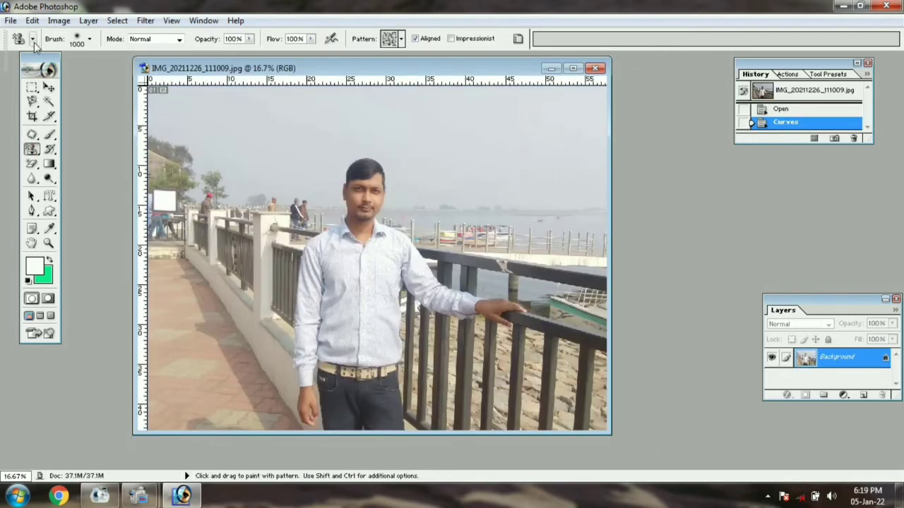
Step: Outline the paved walkway beside the wall in the riverside photo with the Polygonal Lasso
click(32, 150)
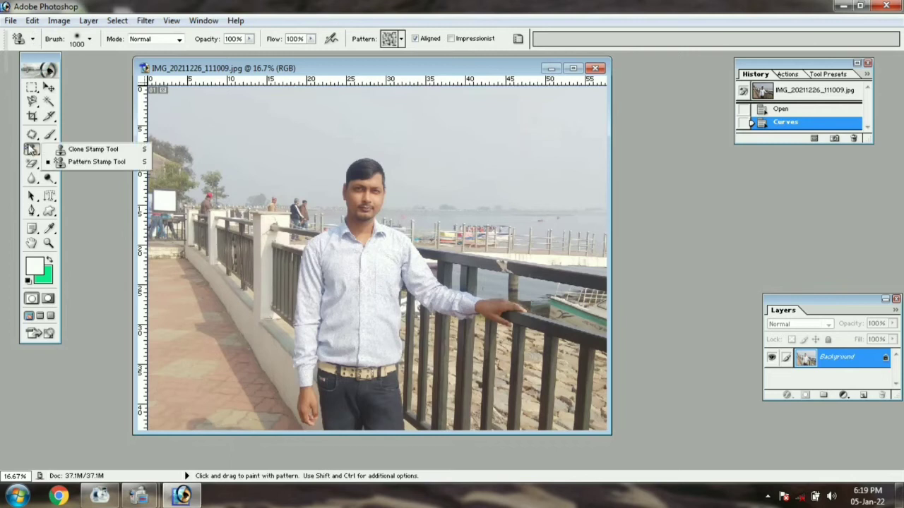
click(78, 163)
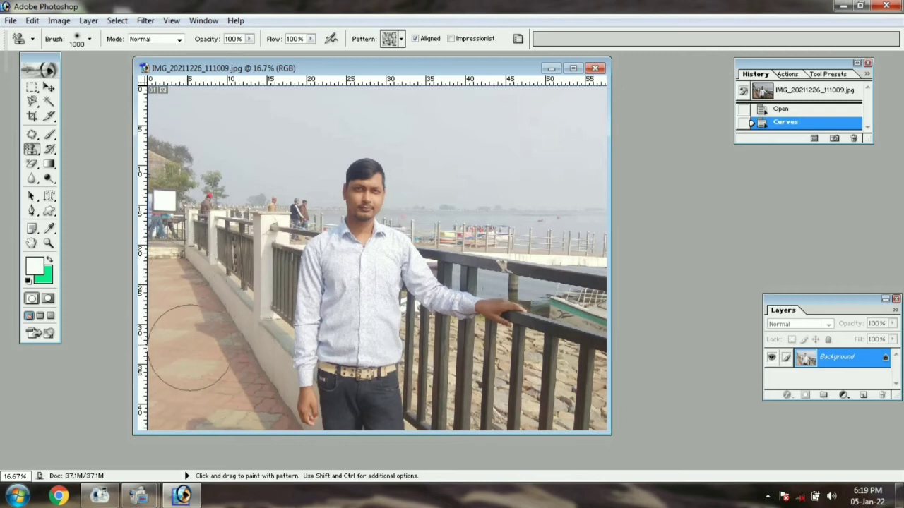
click(33, 101)
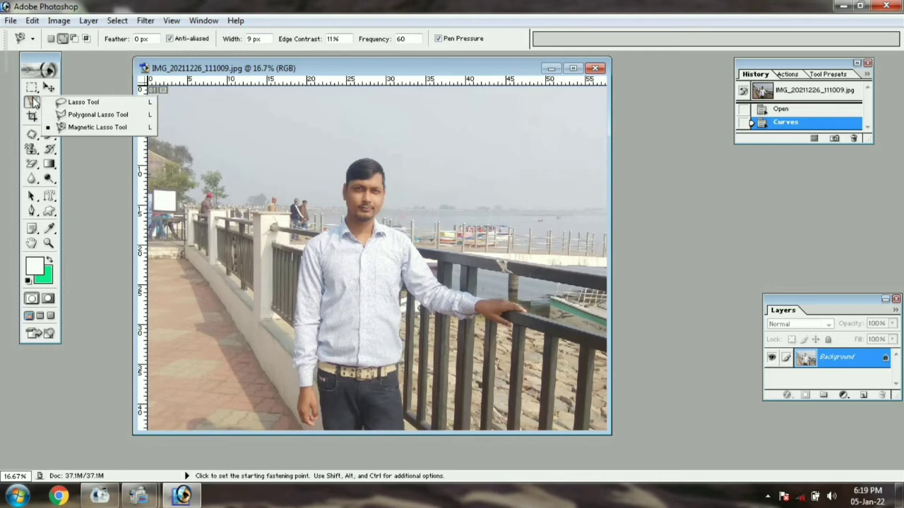
click(85, 115)
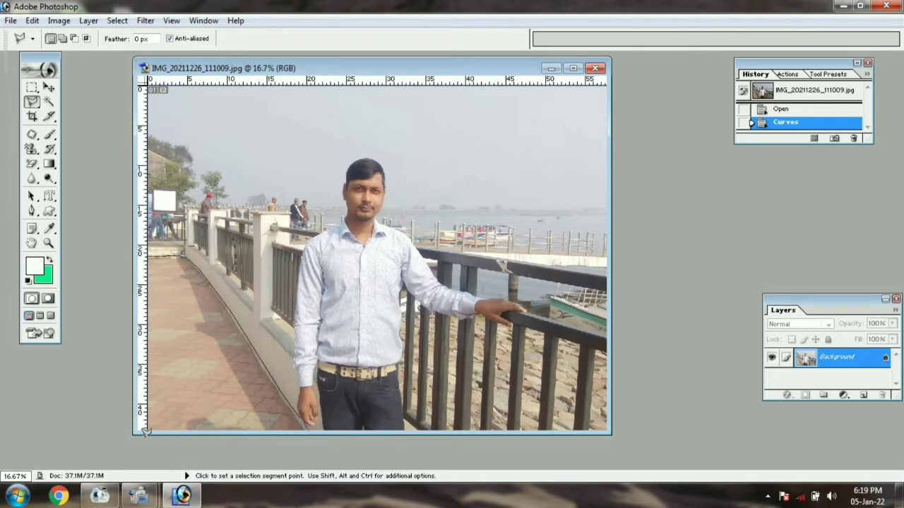
click(148, 248)
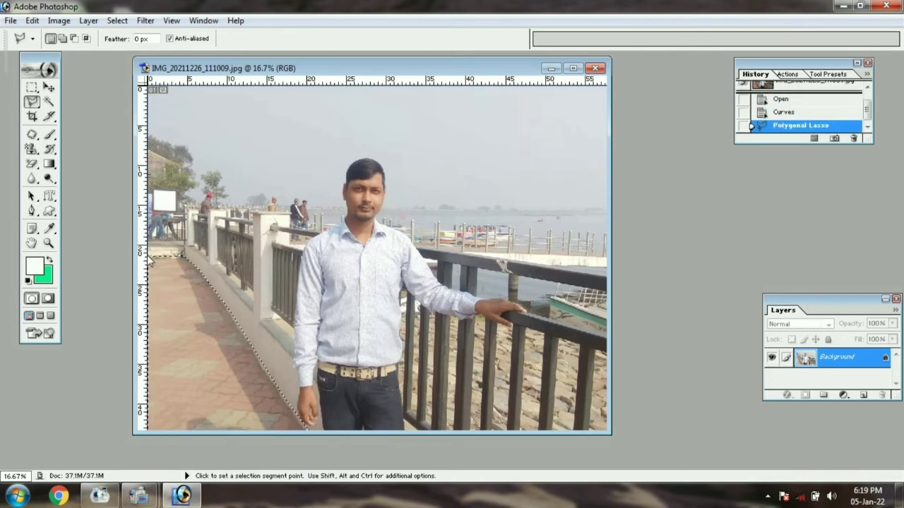
Step: Paint the selected walkway with the black-and-white checkered pattern using the Pattern Stamp tool, and deselect
click(32, 149)
click(83, 161)
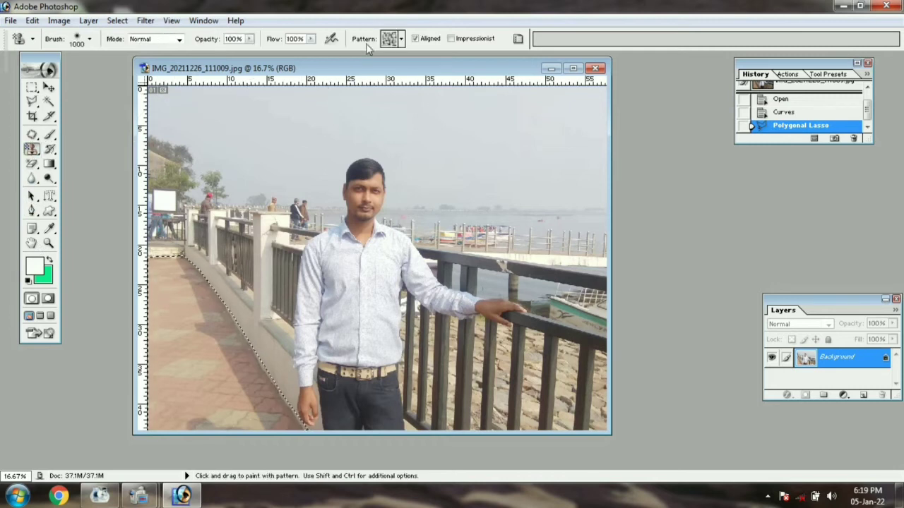
click(400, 40)
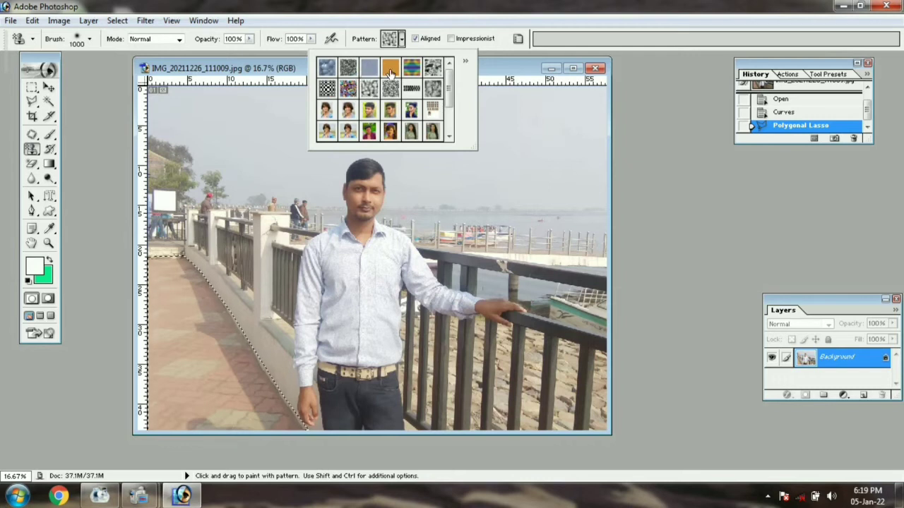
click(330, 89)
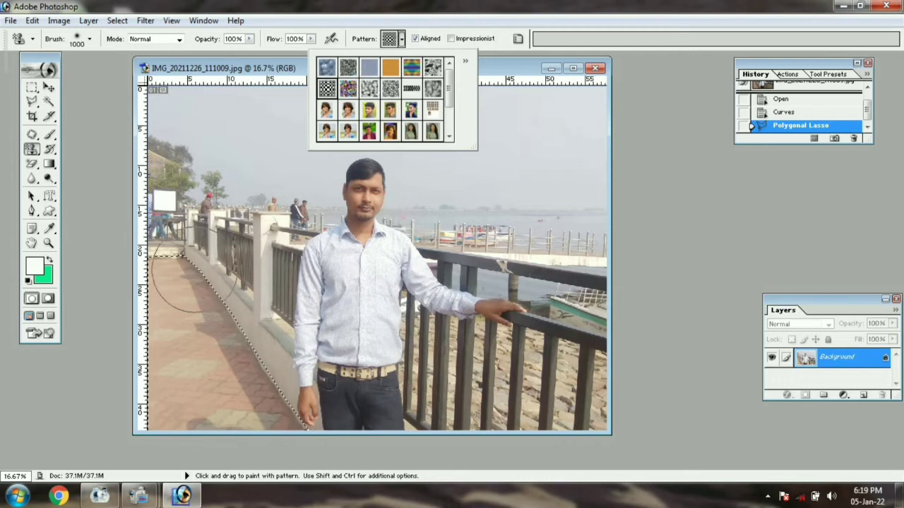
mouse_move(166, 272)
mouse_down()
mouse_move(185, 284)
mouse_move(233, 413)
mouse_move(162, 353)
mouse_move(159, 297)
mouse_move(184, 272)
mouse_move(215, 297)
mouse_move(269, 374)
mouse_up()
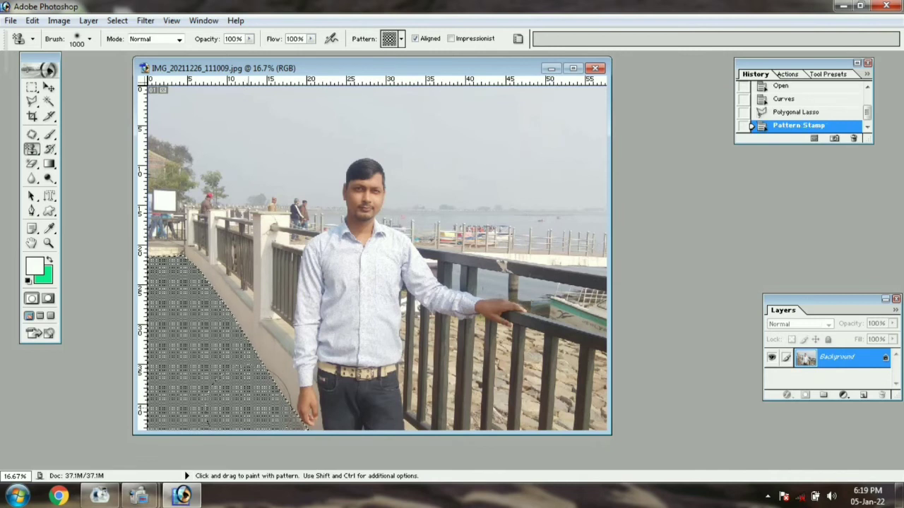
key(ctrl+d)
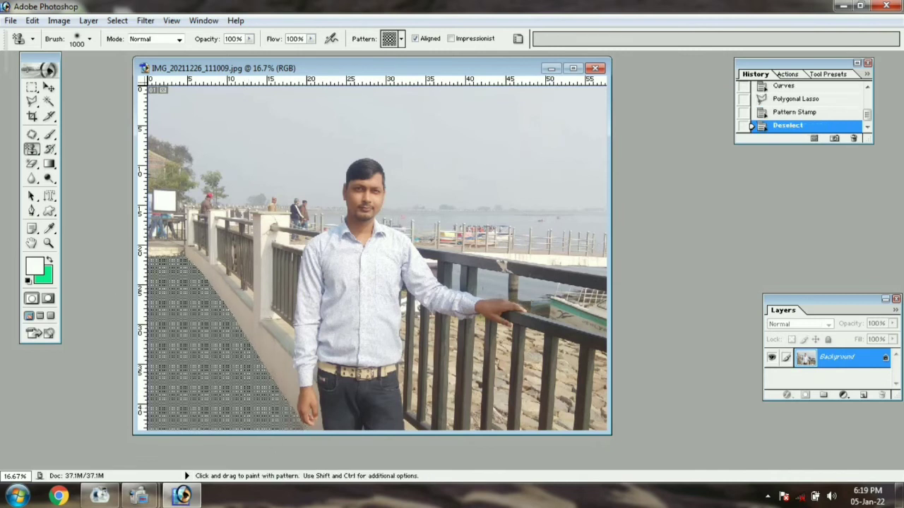
Step: Activate the Eraser Tool and maximize the 01.jpg image window
drag(31, 151, 64, 163)
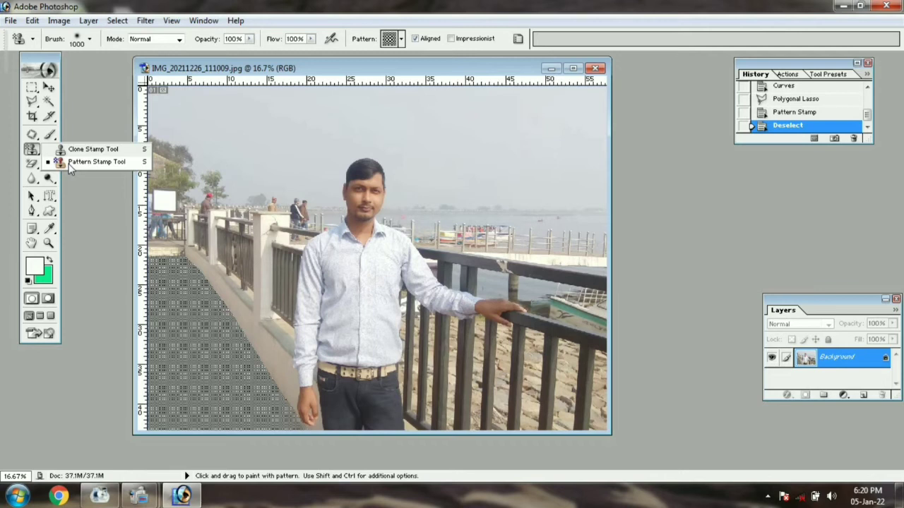
drag(71, 168, 71, 167)
drag(32, 164, 56, 166)
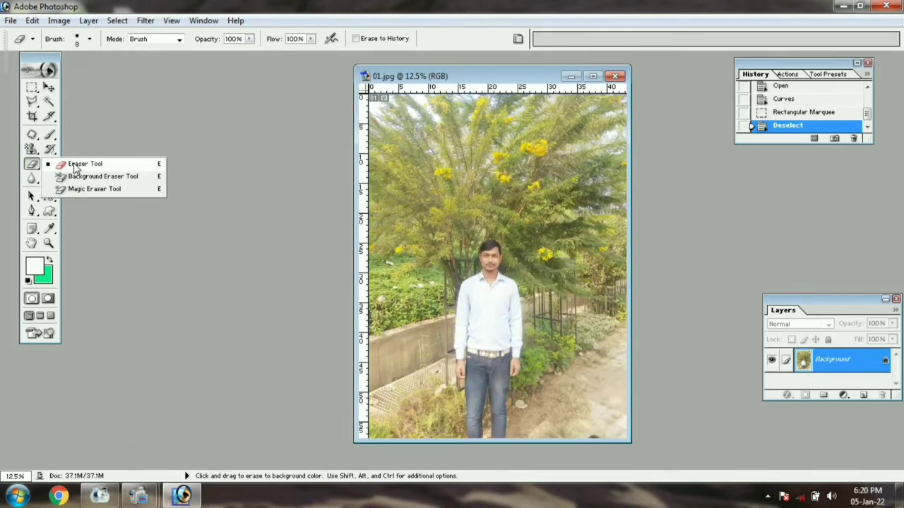
drag(75, 168, 77, 169)
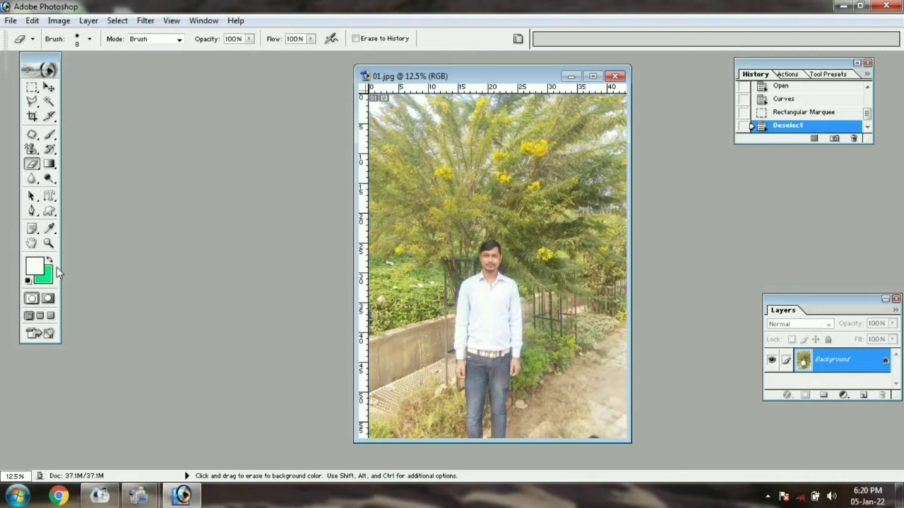
click(593, 75)
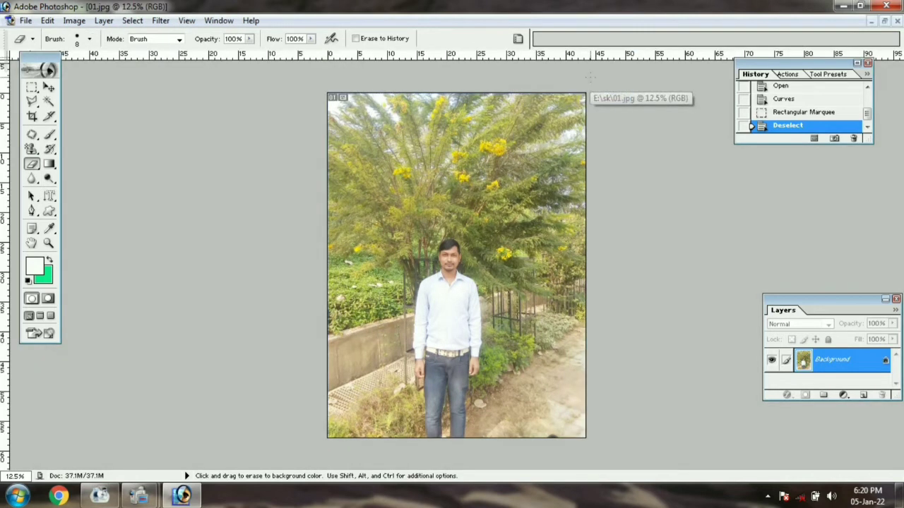
Step: Change the background color to the cyan-blue 0DCDE9
key(ctrl)
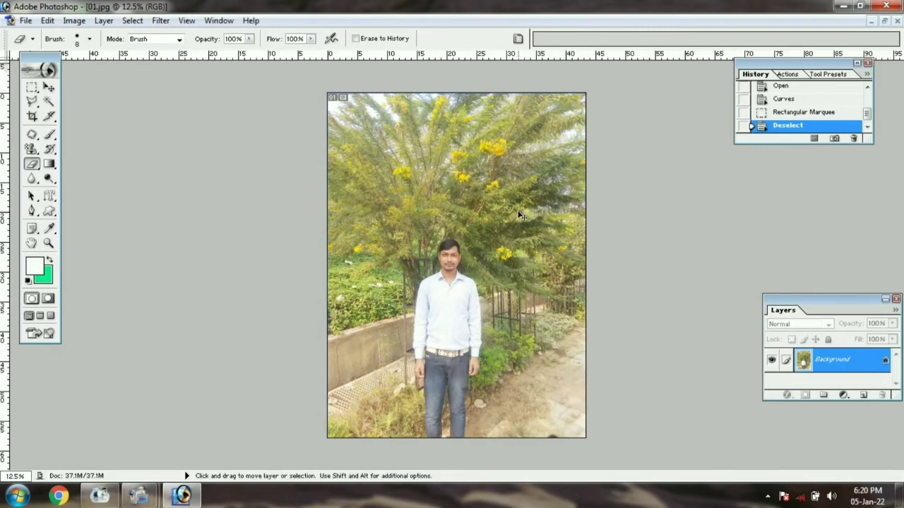
key(ctrl+plus)
key(ctrl+plus)
key(ctrl+plus)
key(ctrl+plus)
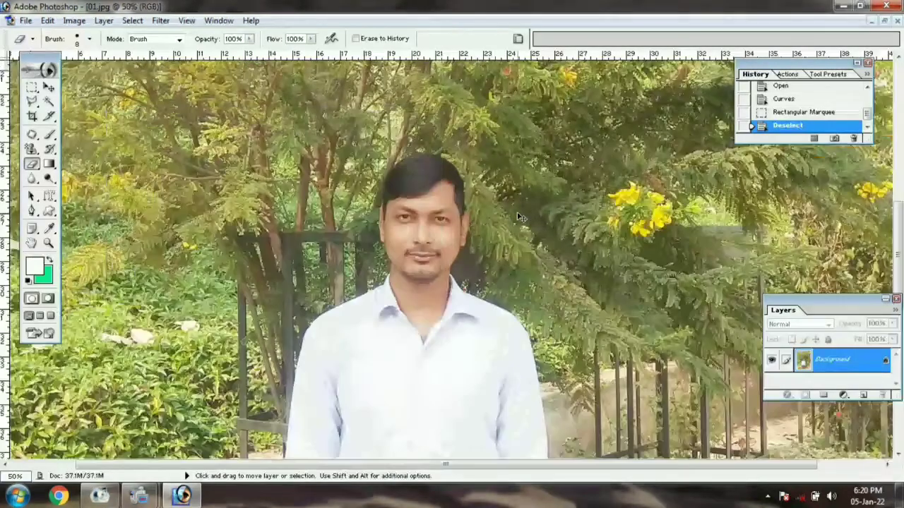
key(ctrl+plus)
key(ctrl+plus)
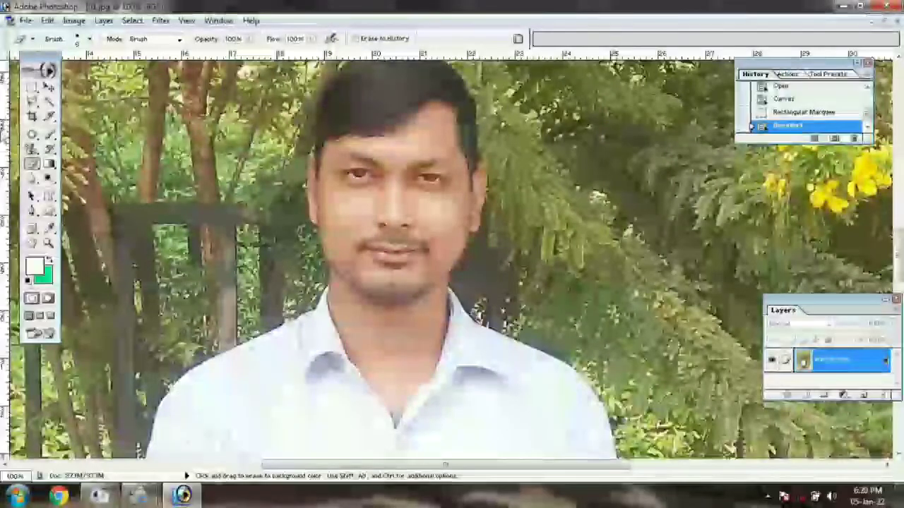
scroll(452, 258, down, 2)
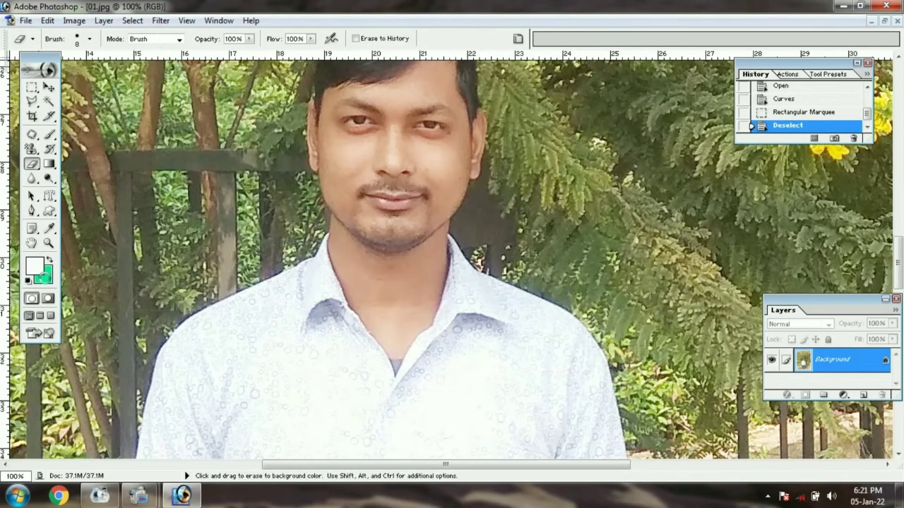
click(44, 275)
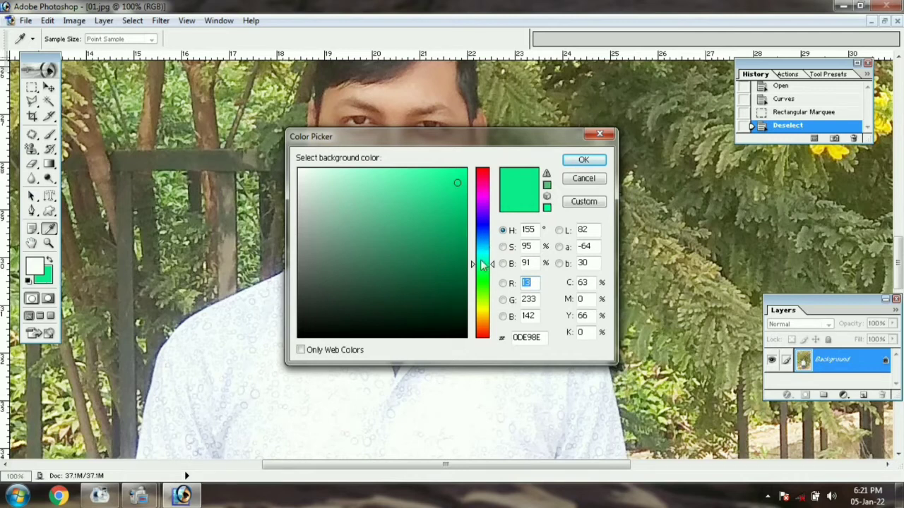
drag(482, 264, 483, 250)
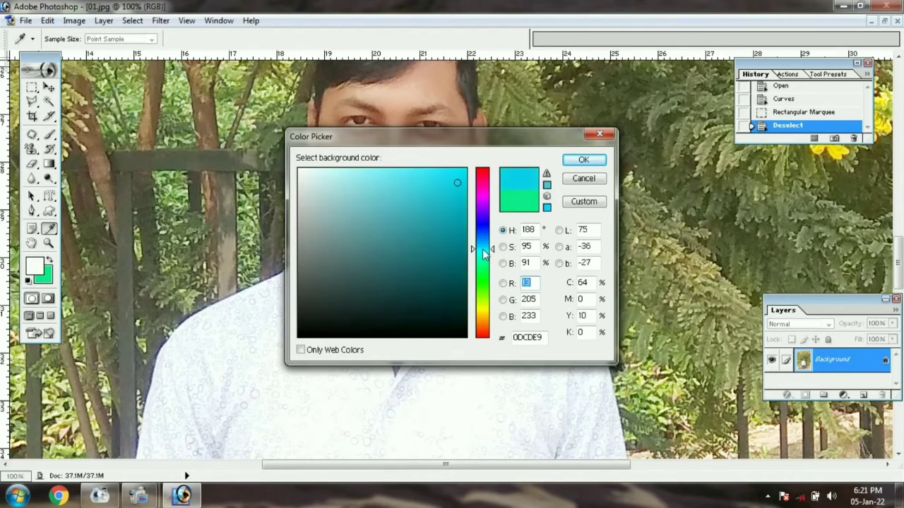
click(582, 162)
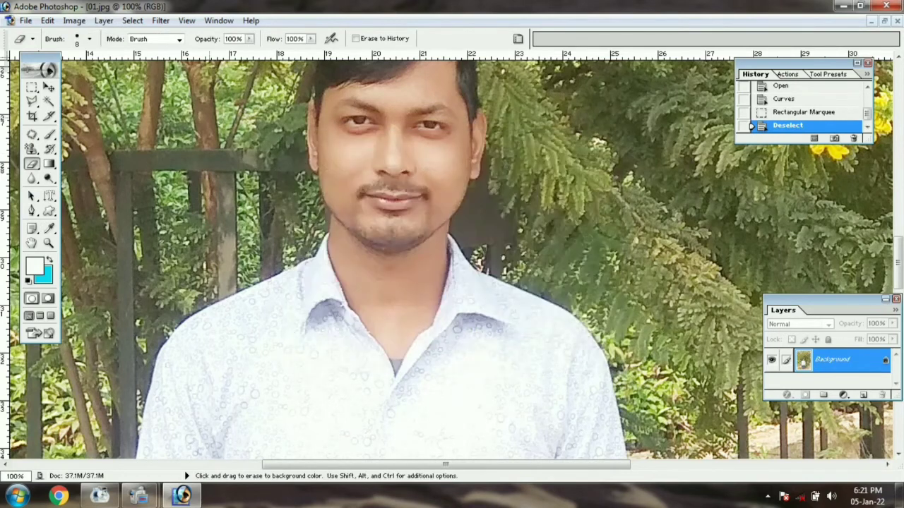
Step: Set the eraser's master diameter to 71 px and erase the background to the left of the man's face and shoulder
click(90, 39)
click(63, 73)
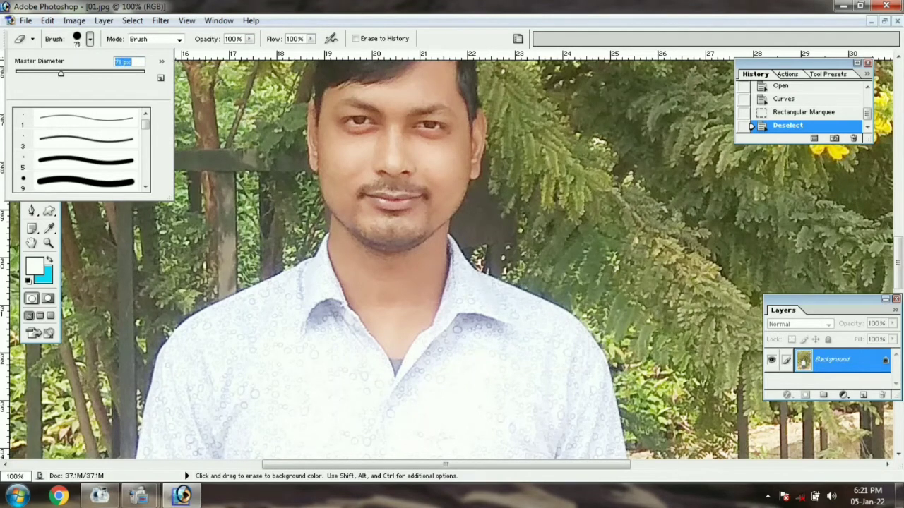
mouse_move(229, 121)
mouse_down()
mouse_move(224, 146)
mouse_move(209, 120)
mouse_move(177, 247)
mouse_up()
key(ctrl+plus)
key(ctrl+plus)
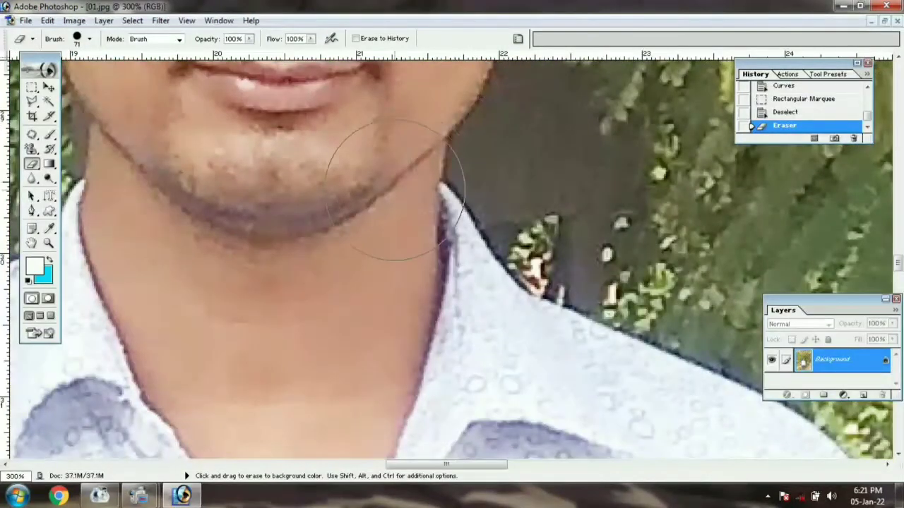
key(space)
drag(242, 197, 730, 302)
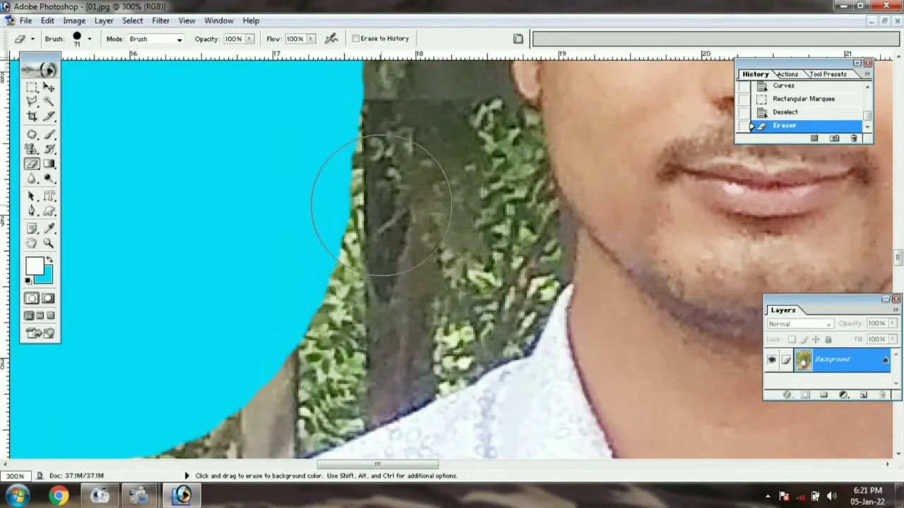
mouse_move(381, 205)
mouse_down()
mouse_move(373, 272)
mouse_move(353, 322)
mouse_move(282, 360)
mouse_move(302, 343)
mouse_move(343, 343)
mouse_move(396, 310)
mouse_up()
Step: Shrink the eraser brush and erase the remaining background along the left cheek, neck, collar and upper shoulder, finishing at 40 px
key(bracketleft)
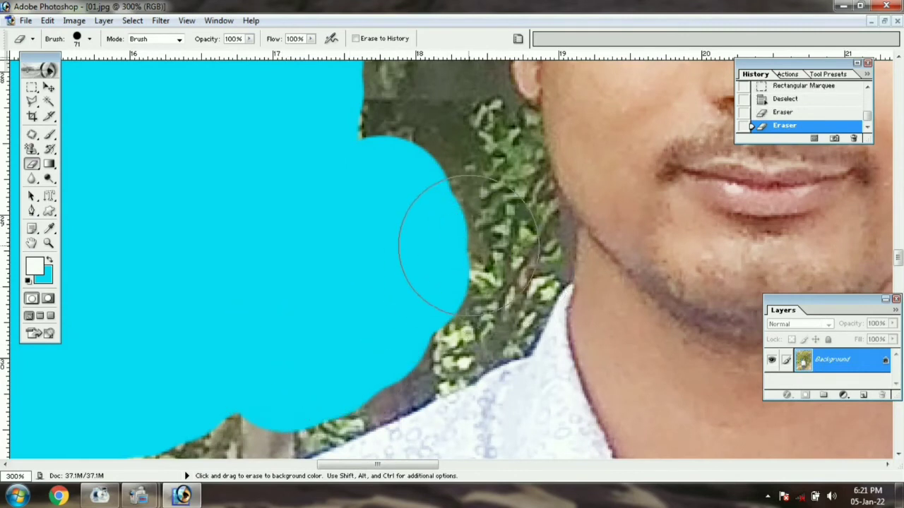
key(bracketleft)
key(bracketleft)
key(bracketleft)
key(bracketleft)
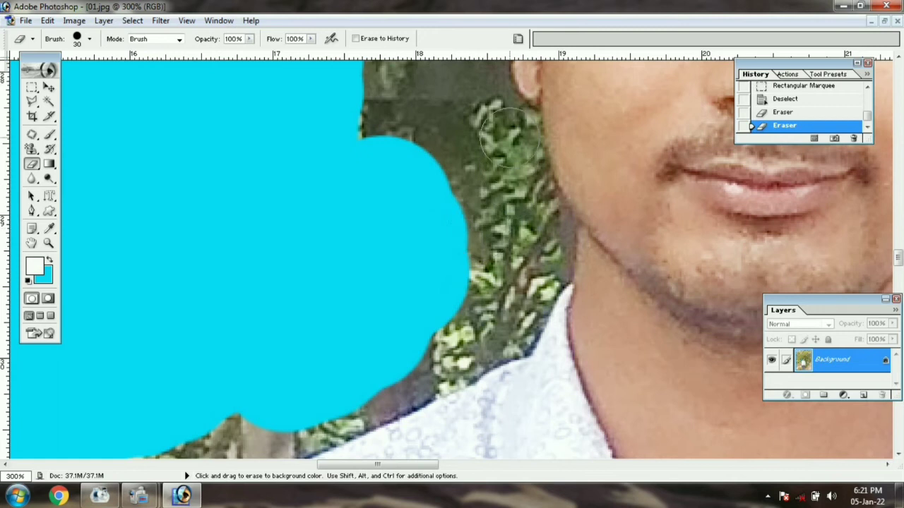
key(bracketleft)
key(bracketleft)
mouse_move(533, 124)
mouse_down()
mouse_move(569, 239)
mouse_move(563, 277)
mouse_move(531, 340)
mouse_move(424, 397)
mouse_move(309, 438)
mouse_move(436, 358)
mouse_move(365, 400)
mouse_move(485, 346)
mouse_move(458, 370)
mouse_move(504, 342)
mouse_move(435, 356)
mouse_move(511, 321)
mouse_move(468, 227)
mouse_move(446, 318)
mouse_move(498, 295)
mouse_move(520, 240)
mouse_move(496, 145)
mouse_move(403, 195)
mouse_move(375, 287)
mouse_up()
key(bracketright)
key(bracketright)
key(bracketright)
Step: Reduce the eraser brush to 10 px and erase a thin outline along the left shoulder's edge
scroll(375, 287, down, 3)
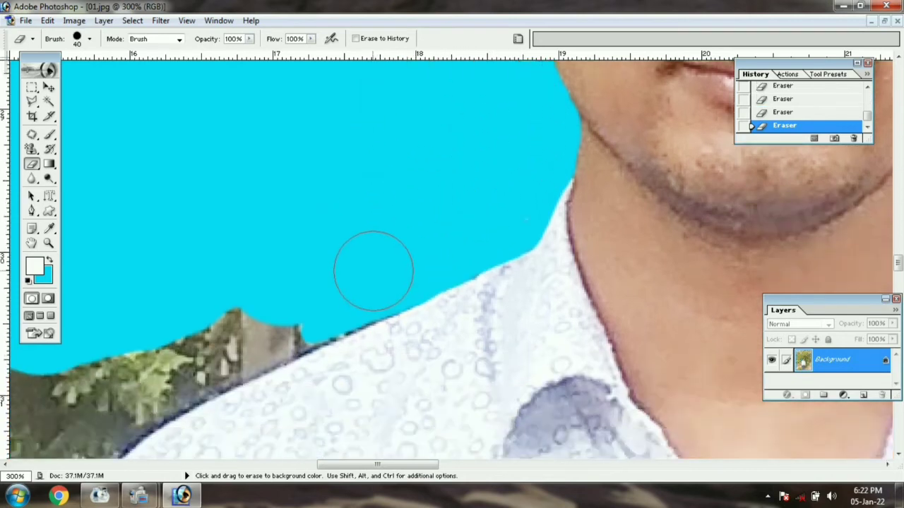
scroll(374, 269, down, 2)
key(bracketleft)
key(bracketleft)
key(bracketleft)
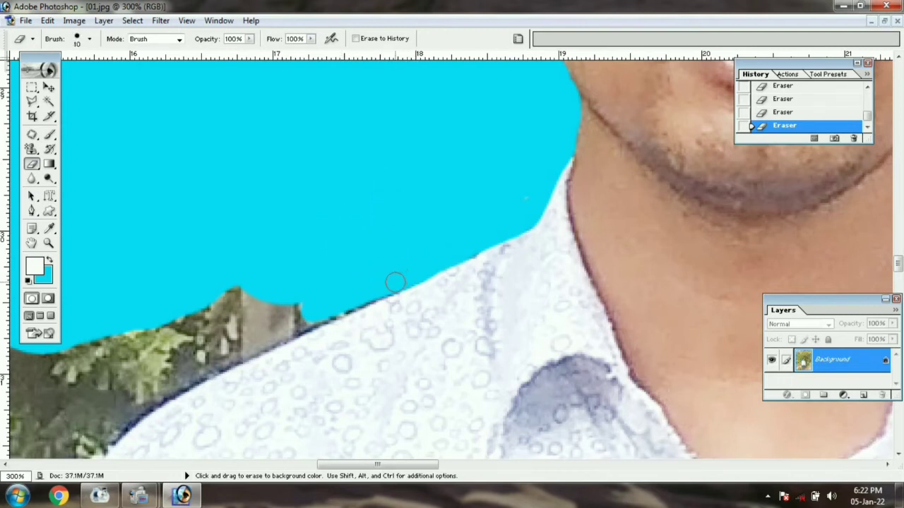
mouse_move(354, 303)
mouse_down()
mouse_move(163, 397)
mouse_move(102, 446)
mouse_up()
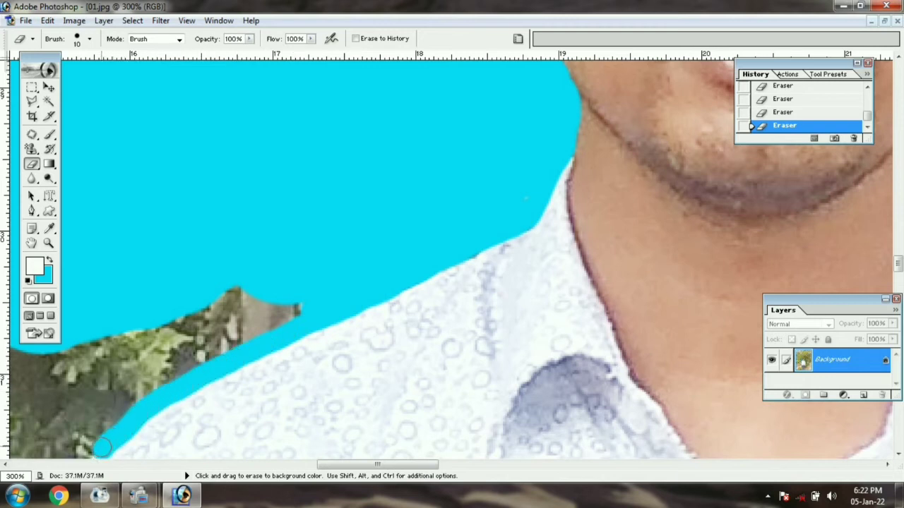
Step: Enlarge the eraser brush to 40 px and clear the background beyond the left shoulder and beside the upper sleeve
key(bracketright)
key(bracketright)
key(bracketright)
mouse_move(279, 276)
mouse_down()
mouse_move(196, 317)
mouse_move(146, 357)
mouse_move(209, 330)
mouse_move(68, 399)
mouse_up()
key(space)
mouse_move(168, 360)
mouse_down()
mouse_move(385, 322)
mouse_move(492, 226)
mouse_up()
mouse_move(364, 233)
mouse_down()
mouse_move(266, 241)
mouse_move(307, 214)
mouse_move(245, 130)
mouse_move(270, 78)
mouse_move(176, 189)
mouse_move(189, 234)
mouse_move(375, 265)
mouse_move(394, 277)
mouse_move(389, 307)
mouse_move(351, 362)
mouse_move(330, 439)
mouse_move(304, 360)
mouse_move(327, 258)
mouse_move(293, 432)
mouse_move(248, 309)
mouse_move(303, 129)
mouse_move(192, 150)
mouse_move(212, 216)
mouse_move(148, 285)
mouse_move(222, 398)
mouse_move(189, 436)
mouse_up()
Step: Erase more background from above the left shoulder up towards the left ear with the 40 px brush
scroll(252, 435, up, 5)
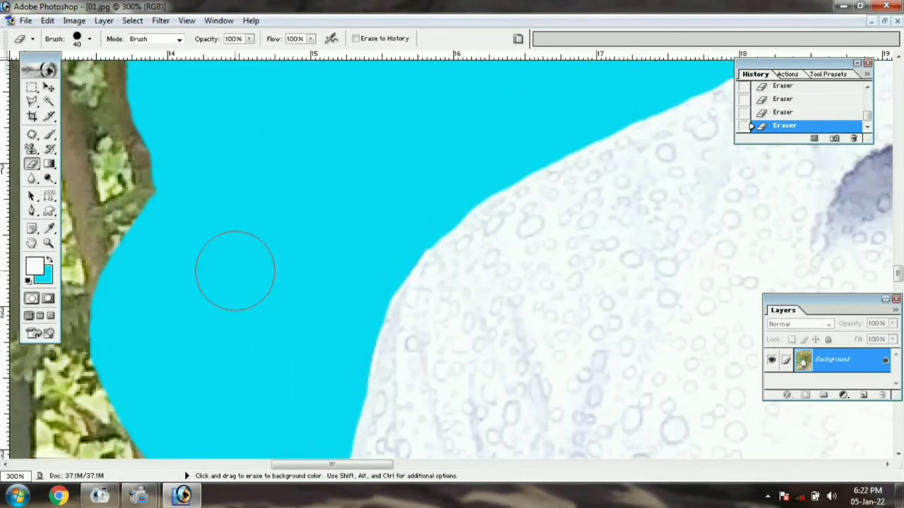
drag(238, 248, 504, 303)
mouse_move(373, 317)
mouse_down()
mouse_move(327, 301)
mouse_move(280, 177)
mouse_move(284, 110)
mouse_up()
drag(437, 240, 384, 290)
mouse_move(745, 168)
mouse_down()
mouse_move(397, 374)
mouse_move(388, 174)
mouse_move(484, 389)
mouse_up()
mouse_move(645, 289)
mouse_down()
mouse_move(528, 343)
mouse_move(628, 377)
mouse_move(638, 346)
mouse_up()
Step: Outline the left ear with a 10 px eraser and clear the background beside the ear and hair at 40 px
key(bracketleft)
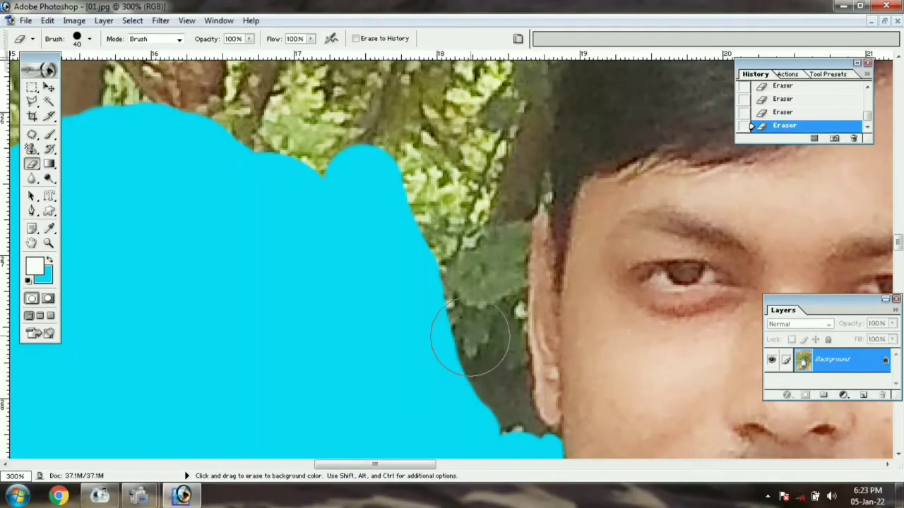
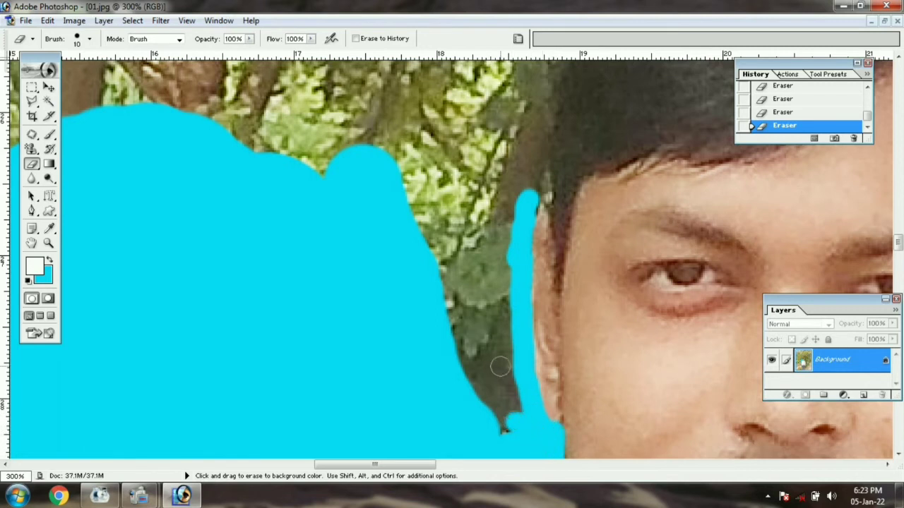
key(])
mouse_move(500, 364)
mouse_down()
mouse_move(468, 242)
mouse_move(494, 403)
mouse_move(484, 228)
mouse_move(468, 205)
mouse_move(408, 244)
mouse_move(398, 157)
mouse_move(379, 252)
mouse_move(283, 289)
mouse_move(236, 258)
mouse_up()
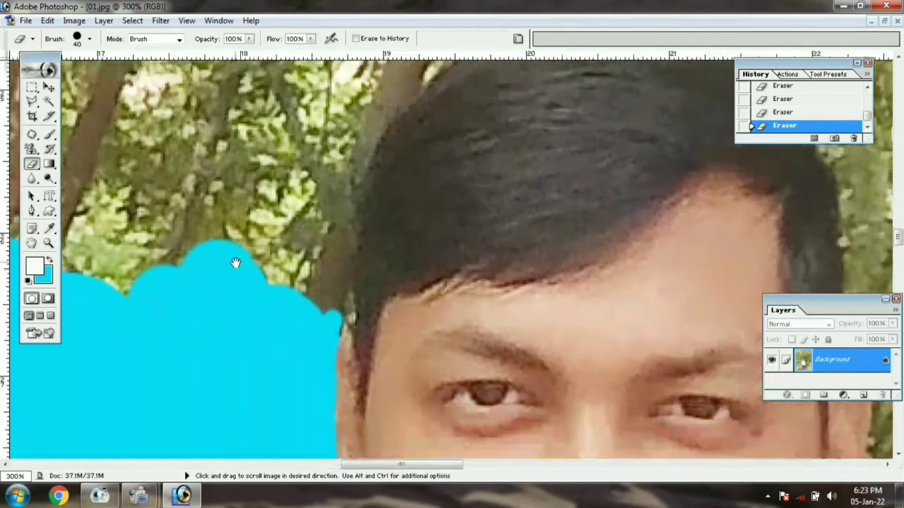
click(295, 282)
mouse_move(296, 283)
mouse_down()
mouse_move(295, 255)
mouse_move(260, 220)
mouse_move(185, 233)
mouse_move(145, 273)
mouse_move(113, 241)
mouse_move(116, 193)
mouse_move(191, 120)
mouse_move(209, 174)
mouse_move(163, 177)
mouse_move(286, 115)
mouse_move(293, 160)
mouse_move(343, 278)
mouse_move(342, 242)
mouse_up()
Step: Reduce the eraser brush to 10 px and erase a thin outline around the hair, over the top of the head
key(bracketleft)
key(bracketleft)
key(bracketleft)
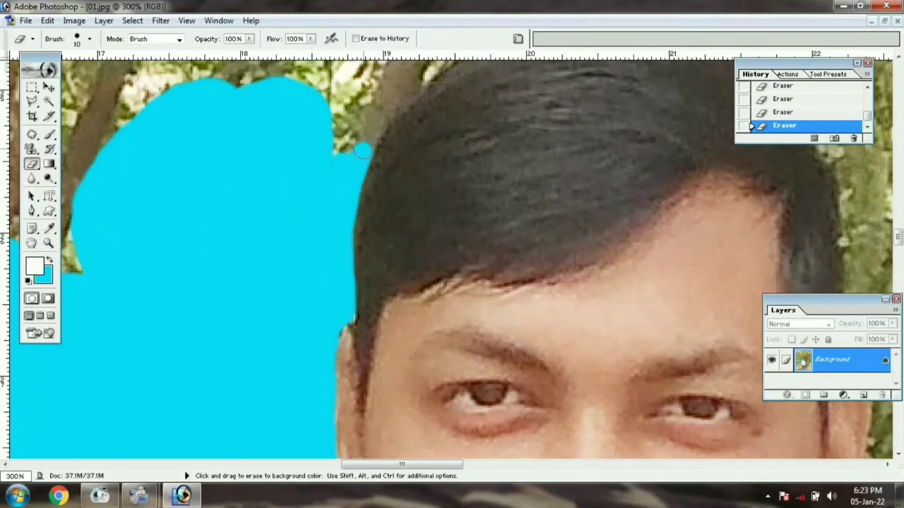
mouse_move(379, 126)
mouse_down()
mouse_move(402, 104)
mouse_move(410, 377)
mouse_up()
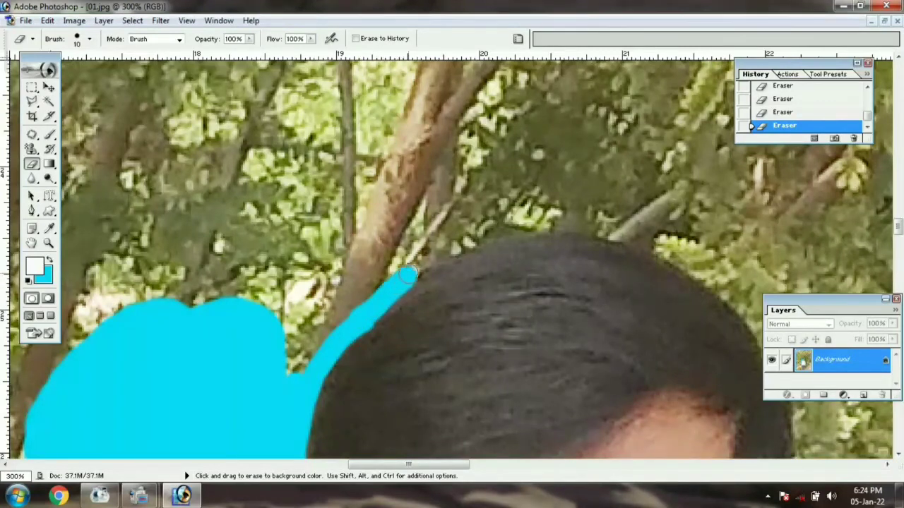
mouse_move(409, 275)
mouse_down()
mouse_move(437, 255)
mouse_move(563, 229)
mouse_move(608, 235)
mouse_move(700, 275)
mouse_move(731, 300)
mouse_up()
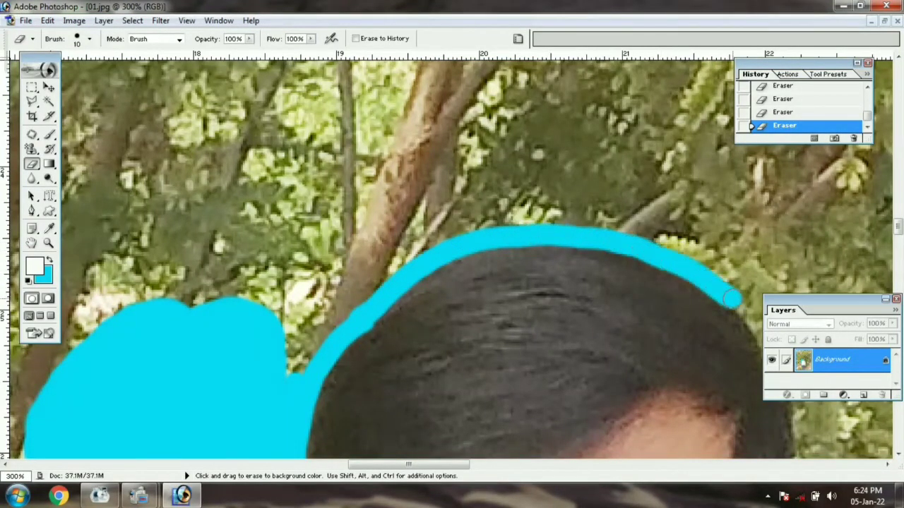
mouse_move(772, 358)
mouse_down()
mouse_move(435, 282)
mouse_move(485, 276)
mouse_move(503, 325)
mouse_move(513, 448)
mouse_up()
Step: Enlarge the eraser brush to 40 px and erase a wide band of background around the hair and down to the right ear
key(bracketright)
key(bracketright)
mouse_move(572, 395)
mouse_down()
mouse_move(549, 292)
mouse_move(525, 282)
mouse_move(455, 185)
mouse_move(357, 133)
mouse_move(250, 109)
mouse_move(120, 139)
mouse_move(67, 180)
mouse_move(15, 261)
mouse_up()
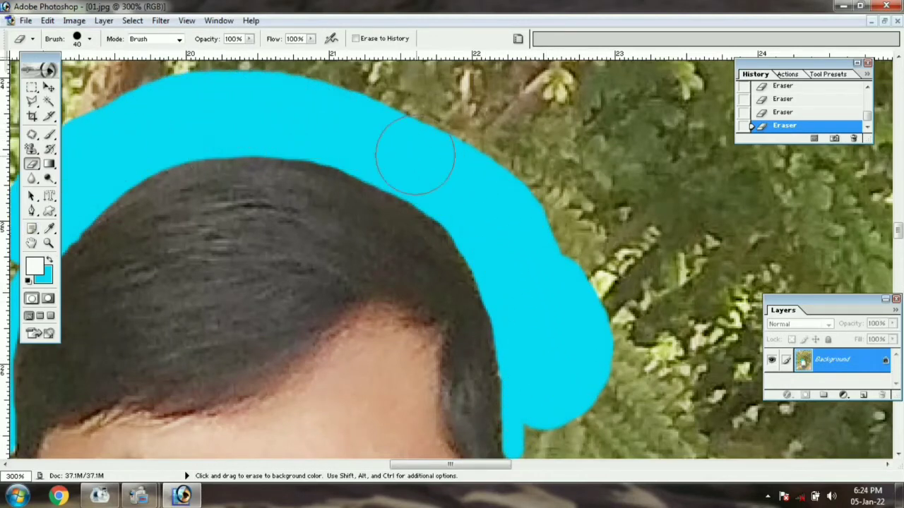
mouse_move(415, 155)
mouse_down()
mouse_move(682, 258)
mouse_move(671, 224)
mouse_up()
mouse_move(275, 205)
mouse_down()
mouse_move(248, 264)
mouse_move(321, 131)
mouse_move(164, 217)
mouse_move(327, 110)
mouse_move(588, 75)
mouse_move(689, 107)
mouse_move(799, 210)
mouse_move(777, 247)
mouse_up()
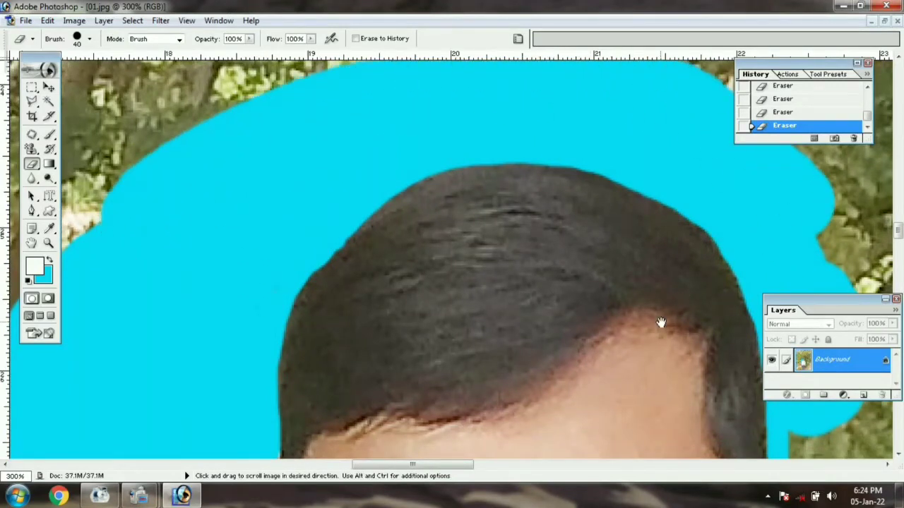
drag(661, 323, 240, 90)
mouse_move(404, 171)
mouse_down()
mouse_move(408, 230)
mouse_move(390, 238)
mouse_move(407, 270)
mouse_move(424, 364)
mouse_up()
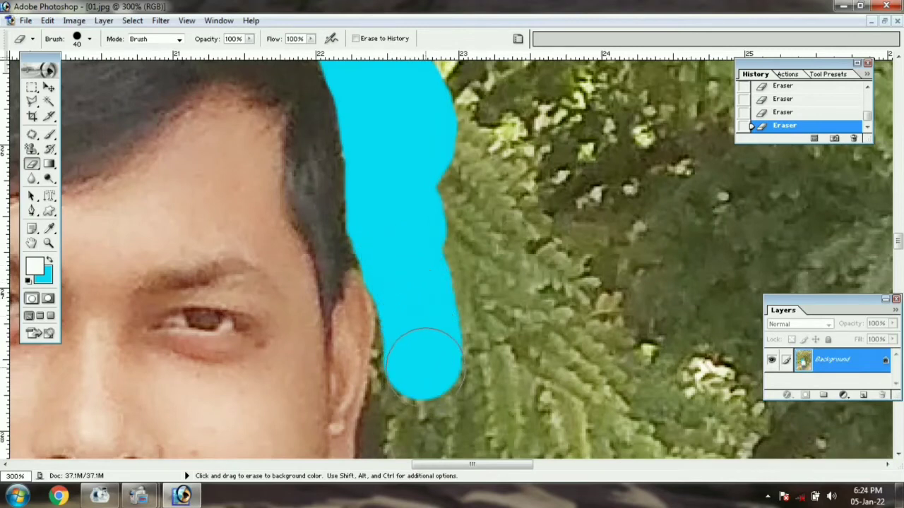
Step: Reduce the eraser brush to 8 px and erase a thin outline along the right ear down to the start of the jaw
key(bracketleft)
key(bracketleft)
key(bracketleft)
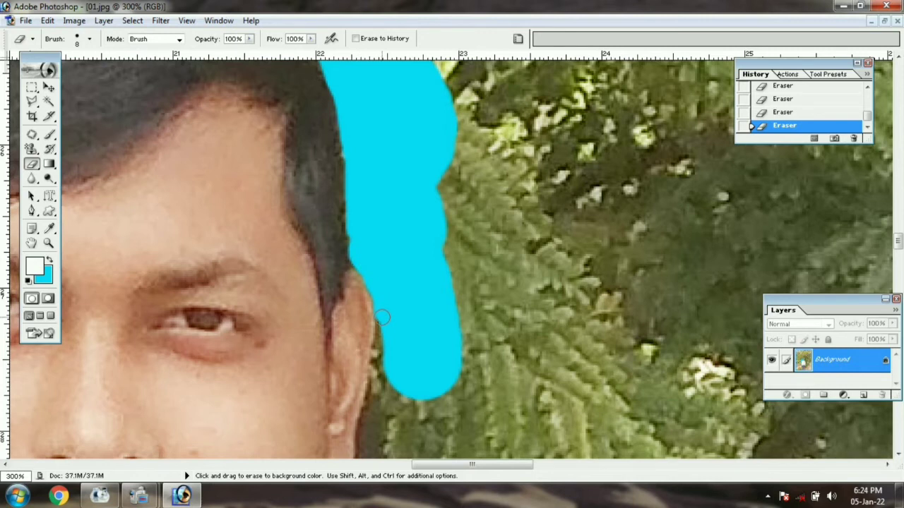
drag(387, 357, 392, 175)
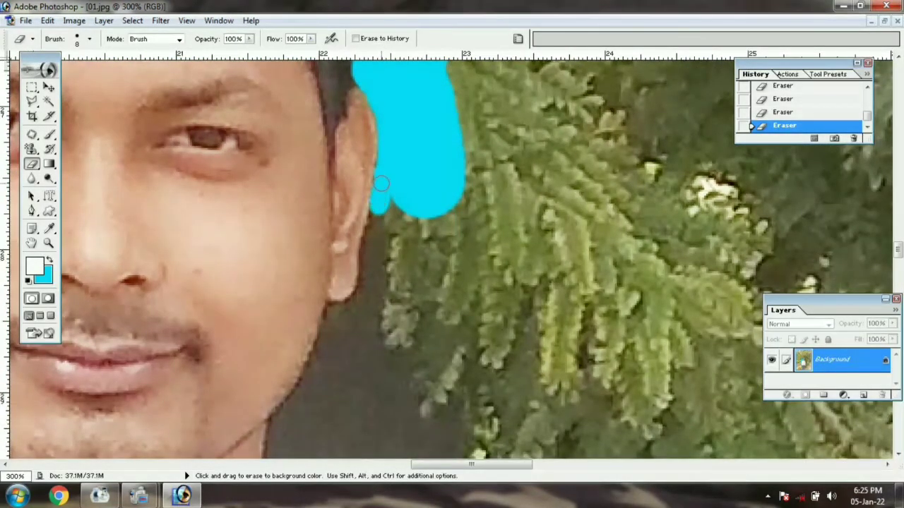
drag(373, 221, 371, 226)
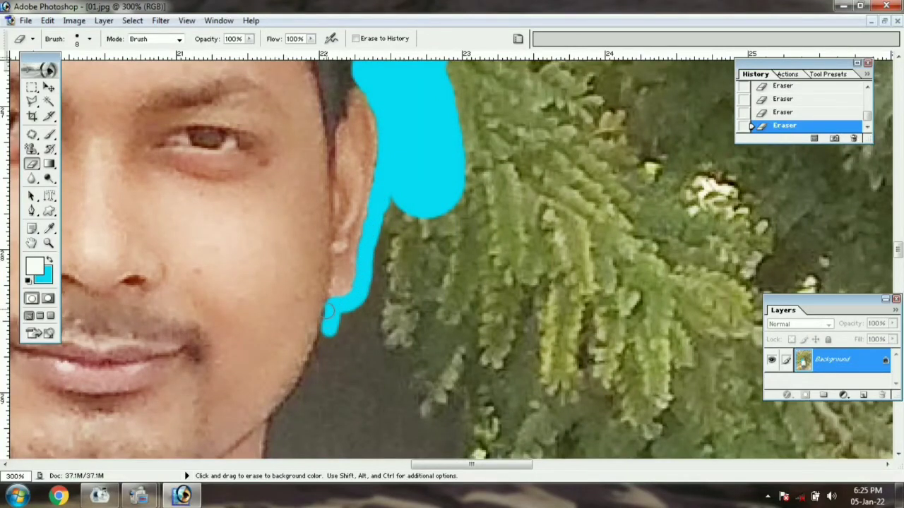
scroll(330, 311, up, 3)
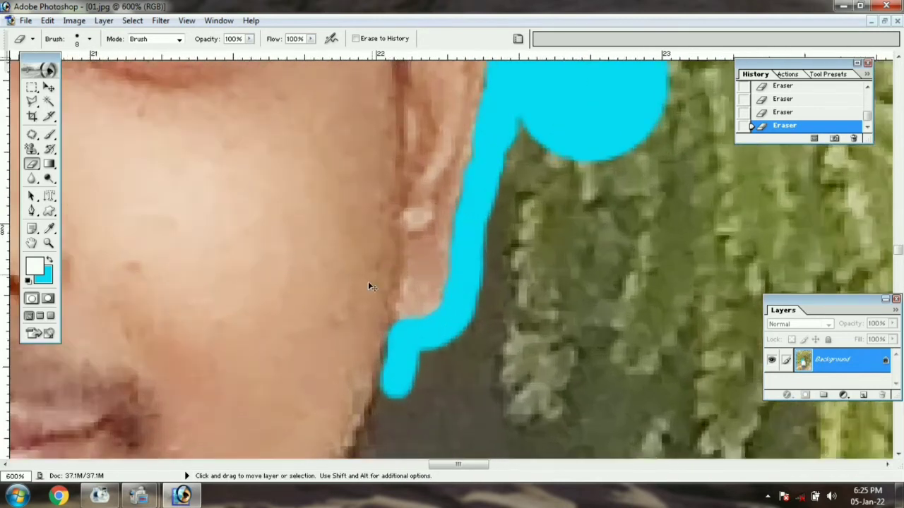
drag(359, 319, 344, 248)
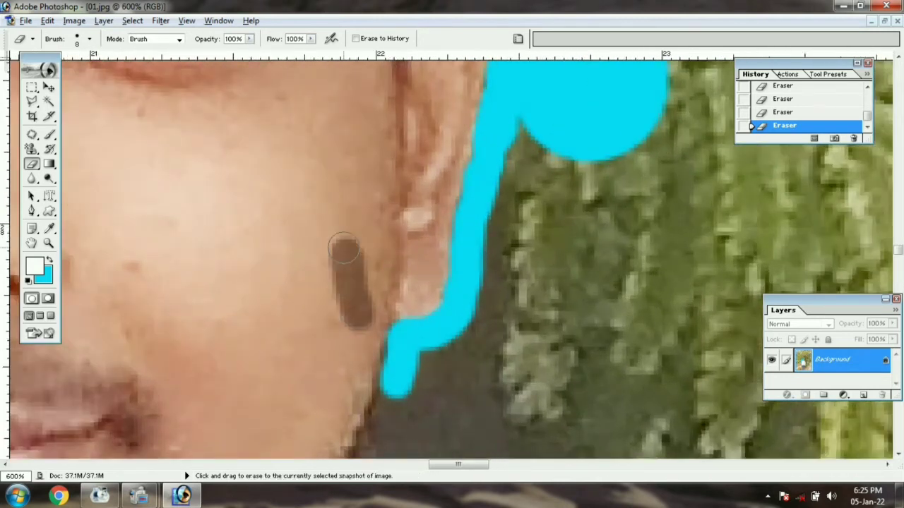
key(ctrl+z)
scroll(459, 357, down, 3)
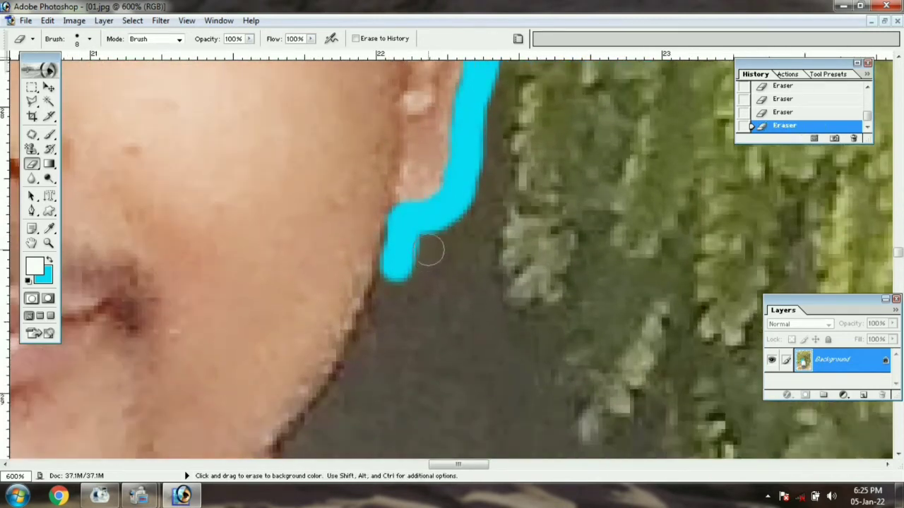
Step: Erase a thin background outline along the right jaw from below the ear down to the neck, using the 8 px eraser
scroll(430, 251, down, 2)
mouse_move(400, 154)
mouse_down()
mouse_move(394, 202)
mouse_move(371, 259)
mouse_move(300, 359)
mouse_up()
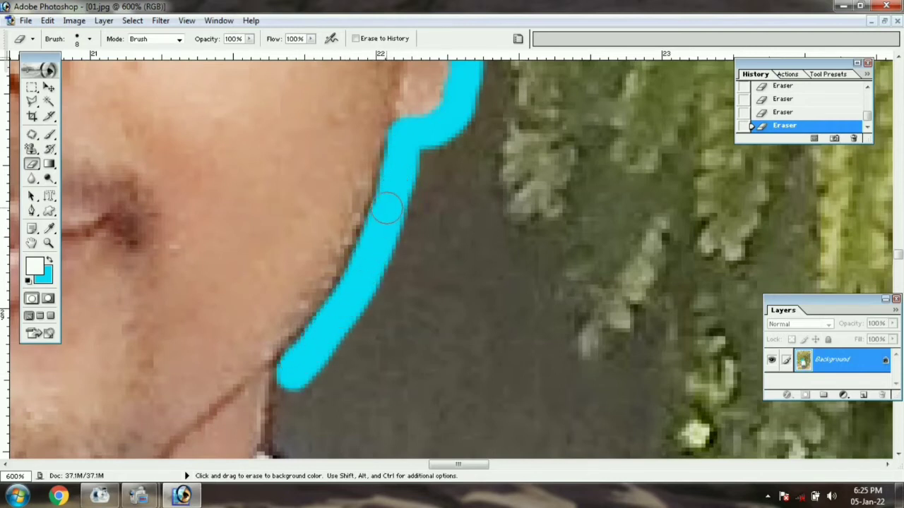
mouse_move(387, 208)
mouse_down()
mouse_move(433, 165)
mouse_move(442, 177)
mouse_move(382, 335)
mouse_move(374, 344)
mouse_move(368, 311)
mouse_move(319, 380)
mouse_move(287, 384)
mouse_move(286, 437)
mouse_move(324, 443)
mouse_move(333, 221)
mouse_move(315, 220)
mouse_move(400, 366)
mouse_move(463, 424)
mouse_move(509, 447)
mouse_move(465, 302)
mouse_up()
Step: Enlarge the eraser brush to 40 px and erase a wide band of background beside the neck and along the right shoulder
key(bracketright)
key(bracketright)
key(bracketright)
key(bracketright)
key(bracketright)
mouse_move(488, 378)
mouse_down()
mouse_move(488, 331)
mouse_move(394, 169)
mouse_move(415, 241)
mouse_move(450, 297)
mouse_move(383, 163)
mouse_move(413, 165)
mouse_move(580, 263)
mouse_move(692, 178)
mouse_move(789, 271)
mouse_move(634, 248)
mouse_move(615, 386)
mouse_move(694, 398)
mouse_move(641, 315)
mouse_move(462, 167)
mouse_move(439, 136)
mouse_move(644, 223)
mouse_move(346, 106)
mouse_move(325, 89)
mouse_move(683, 246)
mouse_move(672, 244)
mouse_move(742, 272)
mouse_move(810, 282)
mouse_move(848, 321)
mouse_up()
mouse_move(738, 307)
mouse_down()
mouse_move(347, 316)
mouse_move(212, 91)
mouse_move(645, 232)
mouse_move(528, 347)
mouse_move(463, 331)
mouse_move(591, 403)
mouse_move(587, 432)
mouse_move(446, 93)
mouse_move(525, 172)
mouse_move(577, 264)
mouse_move(615, 373)
mouse_move(620, 424)
mouse_up()
Step: Enlarge the eraser brush to 300 px and erase the background to the left of the man and above his head
key(space)
key(ctrl+minus)
key(ctrl+minus)
key(ctrl+minus)
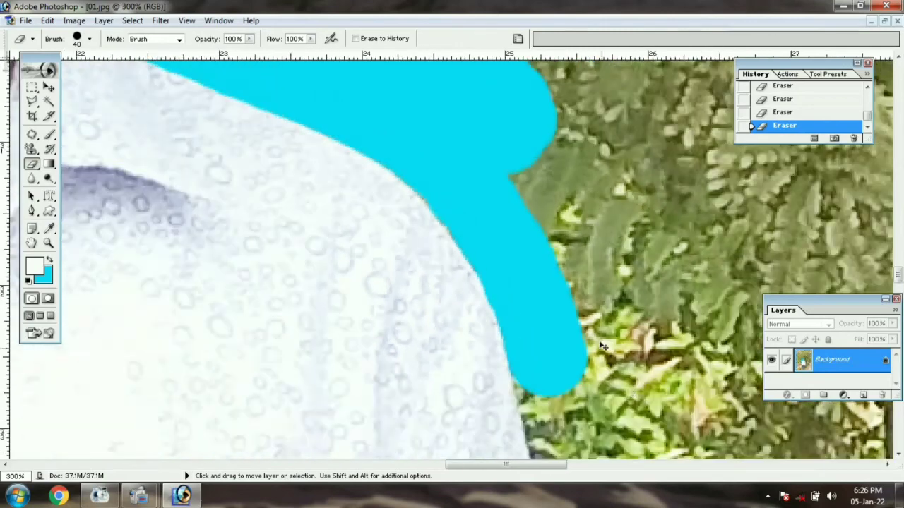
key(ctrl+minus)
key(ctrl+minus)
key(ctrl+minus)
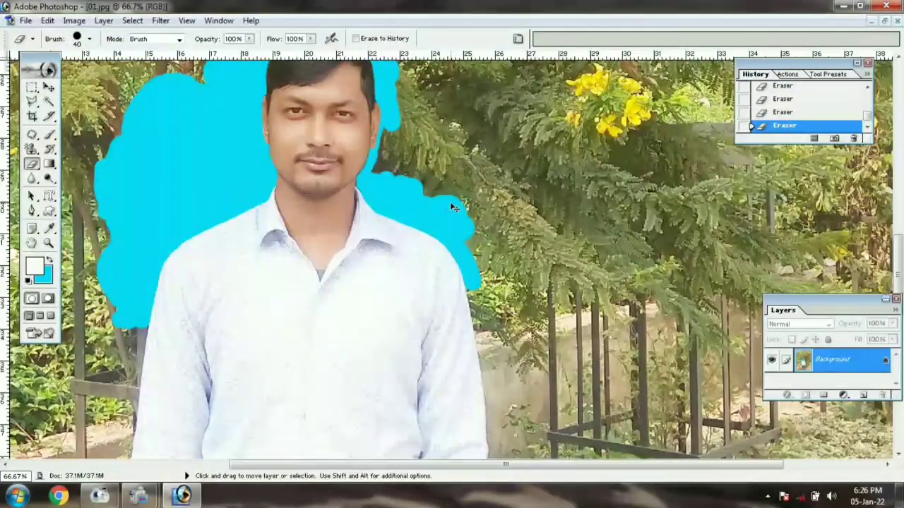
key(ctrl+minus)
key(ctrl+minus)
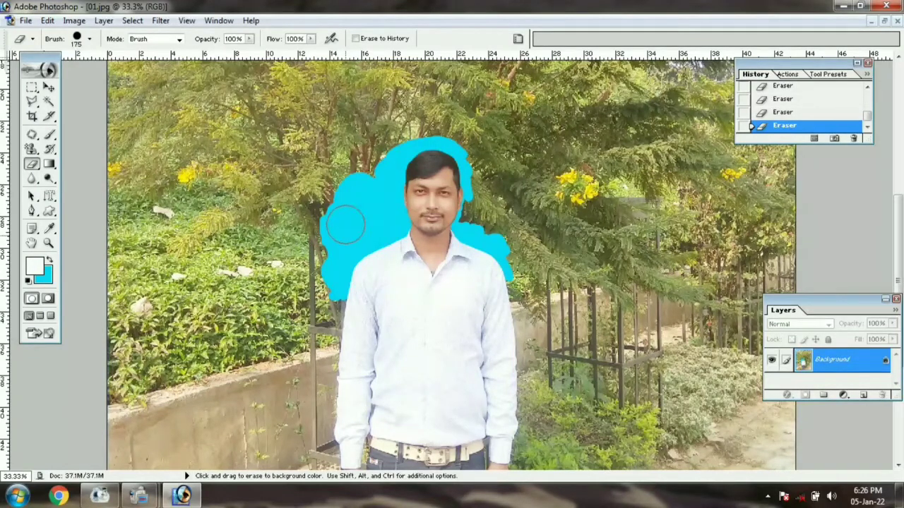
key(bracketright)
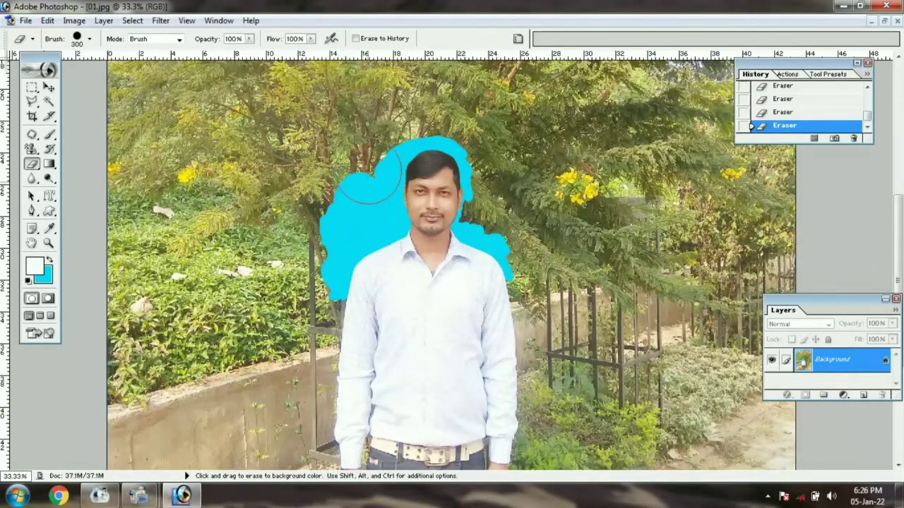
mouse_move(369, 176)
mouse_down()
mouse_move(321, 226)
mouse_move(326, 269)
mouse_move(318, 265)
mouse_move(313, 275)
mouse_move(310, 318)
mouse_move(282, 152)
mouse_move(262, 180)
mouse_move(253, 242)
mouse_up()
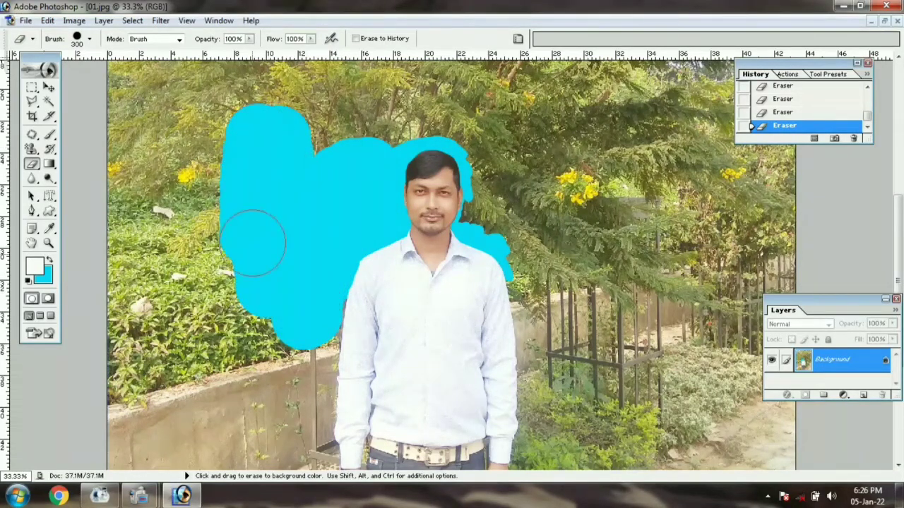
key(ctrl+z)
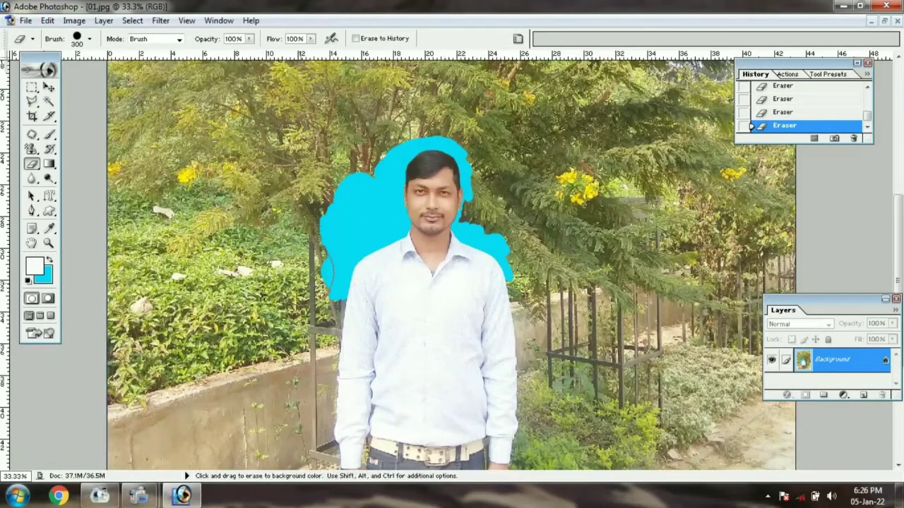
mouse_move(303, 263)
mouse_down()
mouse_move(312, 309)
mouse_move(307, 193)
mouse_move(260, 277)
mouse_move(251, 139)
mouse_move(213, 323)
mouse_up()
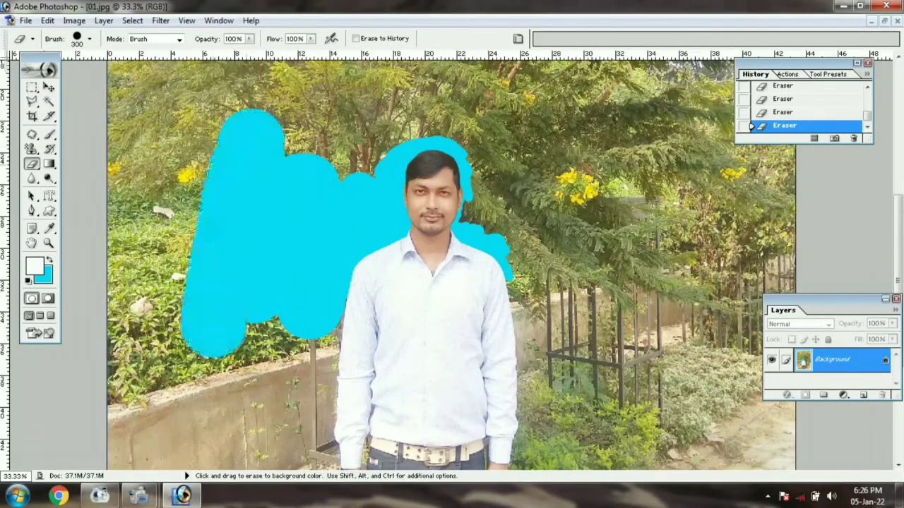
mouse_move(268, 121)
mouse_down()
mouse_move(318, 137)
mouse_move(325, 170)
mouse_move(353, 154)
mouse_up()
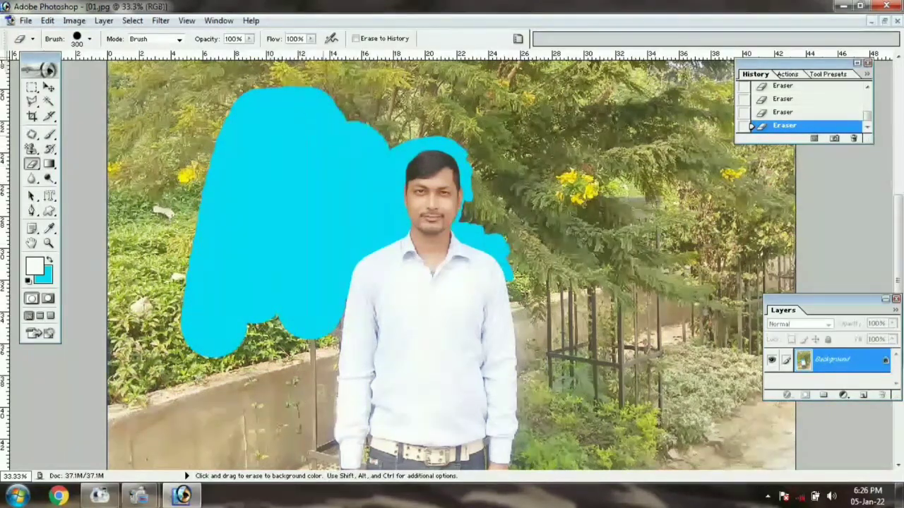
drag(353, 120, 464, 115)
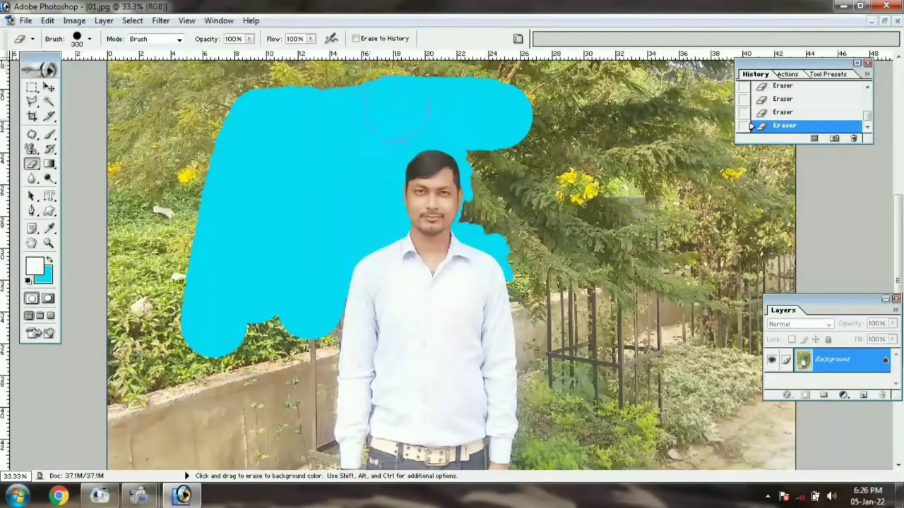
Step: Reduce the eraser brush to 125 px and erase the background beside the right shoulder and farther out above the head
mouse_move(396, 110)
mouse_down()
mouse_move(463, 110)
mouse_move(487, 131)
mouse_move(492, 215)
mouse_up()
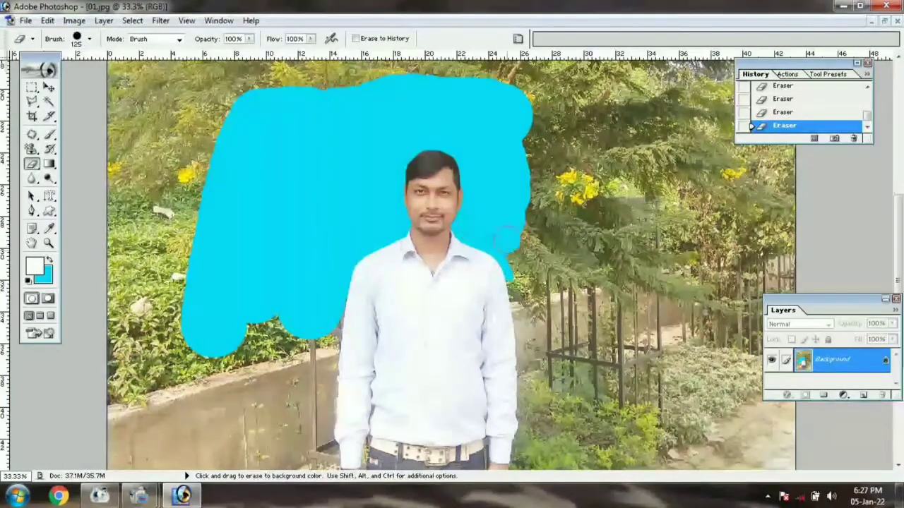
mouse_move(519, 258)
mouse_down()
mouse_move(523, 289)
mouse_move(520, 281)
mouse_move(537, 293)
mouse_move(526, 240)
mouse_move(552, 155)
mouse_move(546, 249)
mouse_move(589, 269)
mouse_up()
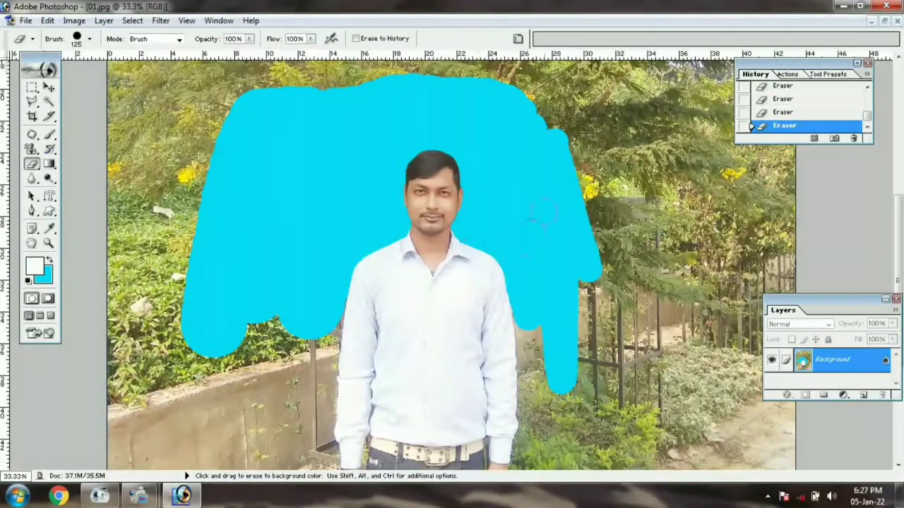
mouse_move(540, 212)
mouse_down()
mouse_move(551, 172)
mouse_move(535, 122)
mouse_move(493, 85)
mouse_move(413, 81)
mouse_up()
mouse_move(301, 101)
mouse_down()
mouse_move(459, 65)
mouse_move(565, 113)
mouse_move(587, 177)
mouse_move(577, 190)
mouse_up()
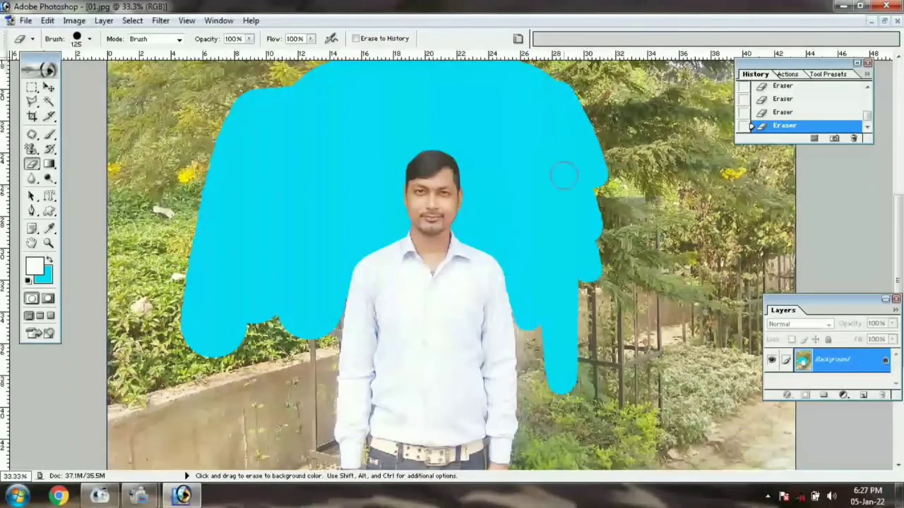
mouse_move(311, 85)
mouse_down()
mouse_move(303, 63)
mouse_move(226, 106)
mouse_move(248, 109)
mouse_move(250, 75)
mouse_up()
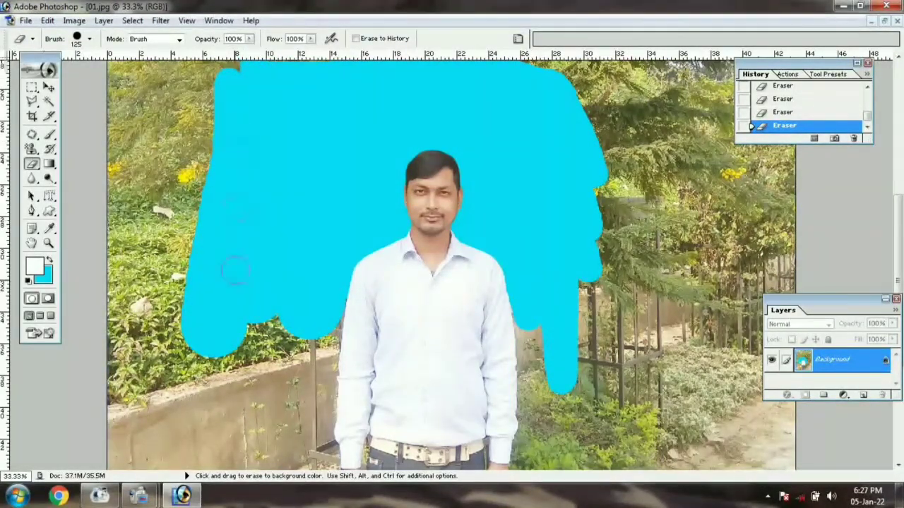
Step: Draw a 1.2 x 1.5 in crop frame at 300 pixels/inch around the man's head and shoulders
click(32, 117)
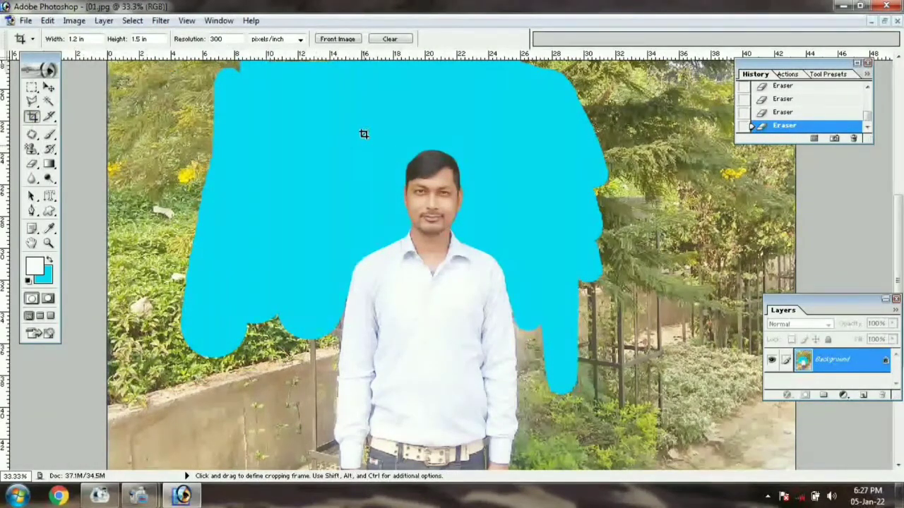
drag(468, 225, 537, 316)
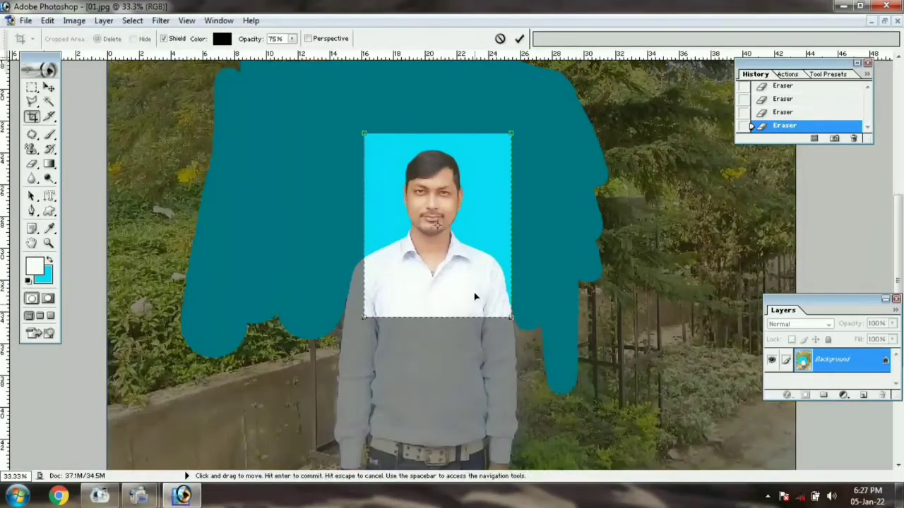
drag(475, 297, 477, 298)
Step: Center the crop frame on the man, leave slightly more space above his head, and apply the crop
key(Left)
key(Left)
key(Left)
key(Left)
key(Left)
key(Left)
key(Left)
key(Left)
key(Left)
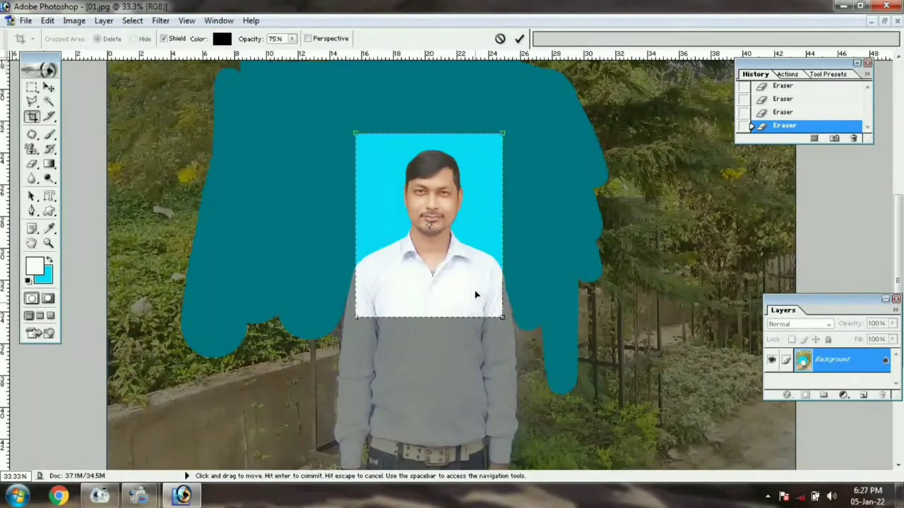
key(Up)
key(Up)
key(Up)
key(Right)
key(Right)
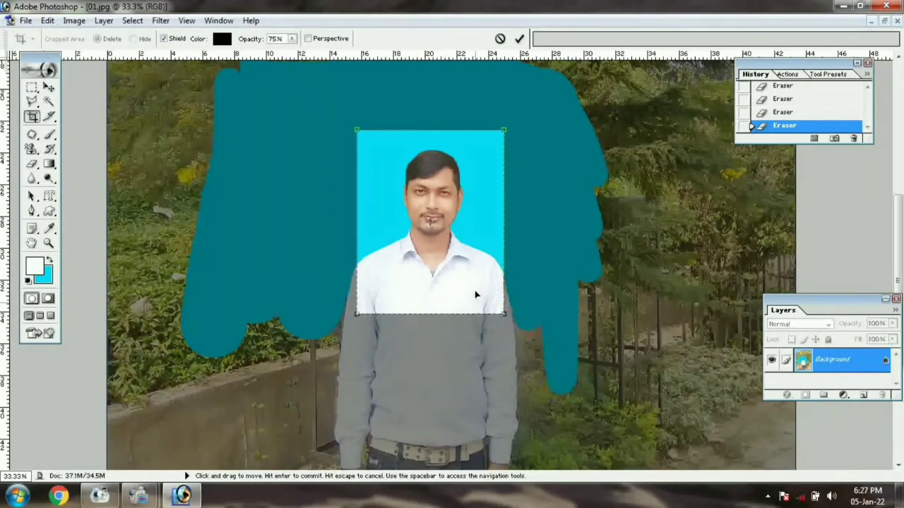
key(Return)
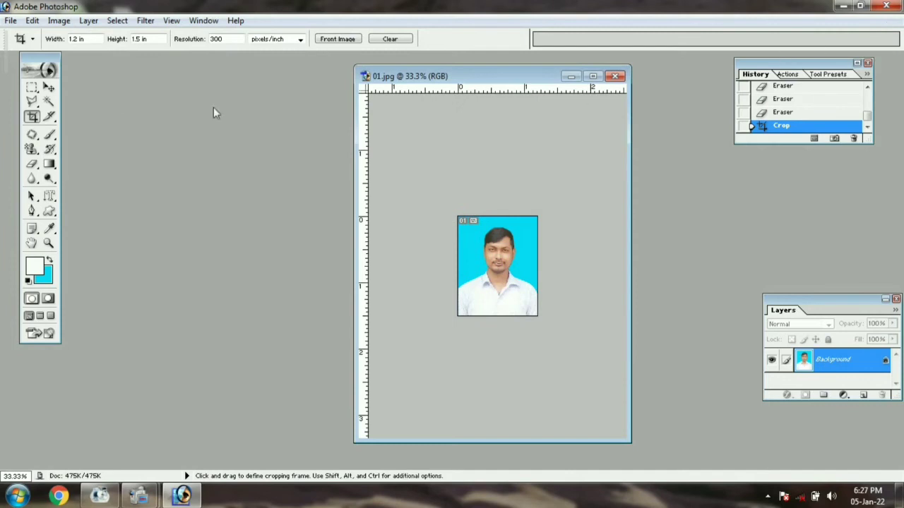
Step: Create a white 4 x 6 inch RGB document at 300 pixels/inch and place its window beside the photo
click(11, 20)
click(25, 33)
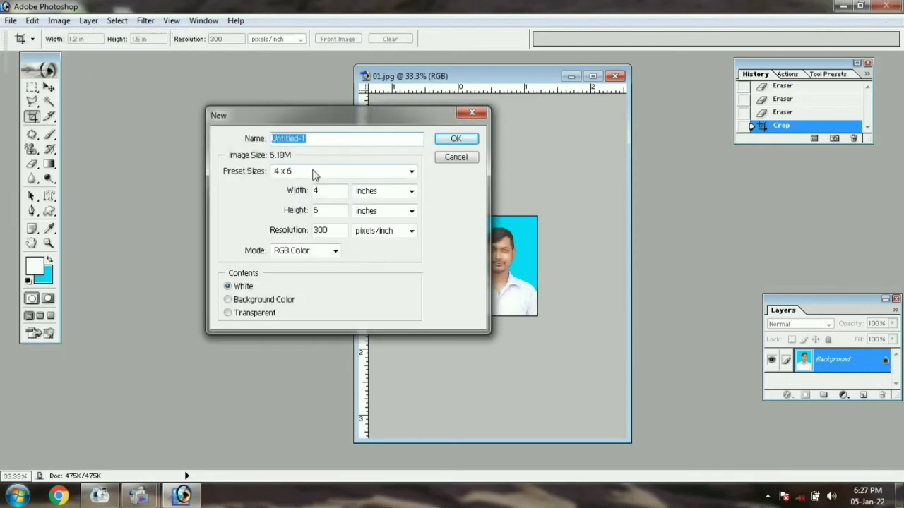
click(318, 172)
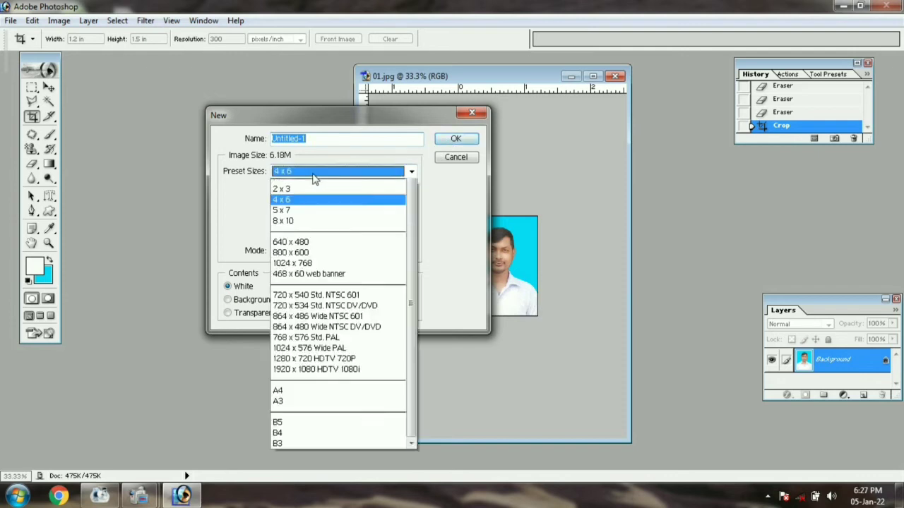
click(286, 248)
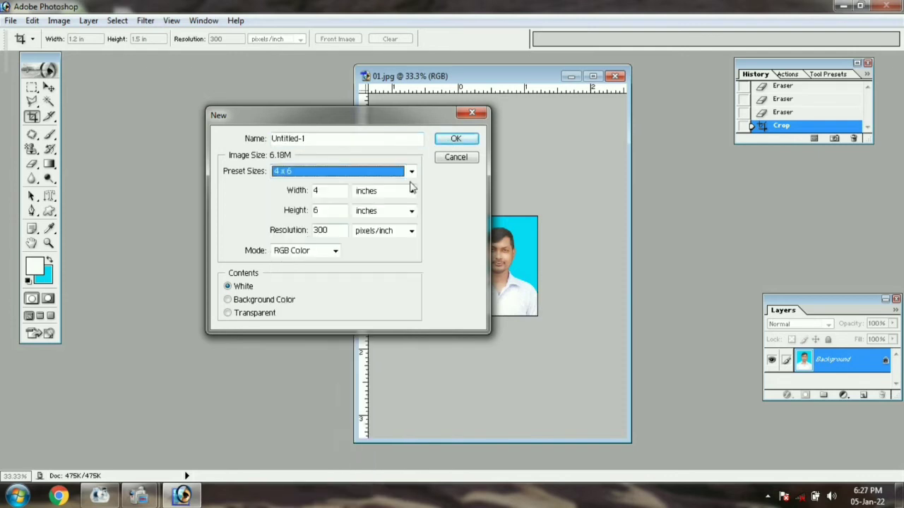
click(441, 142)
drag(128, 69, 230, 86)
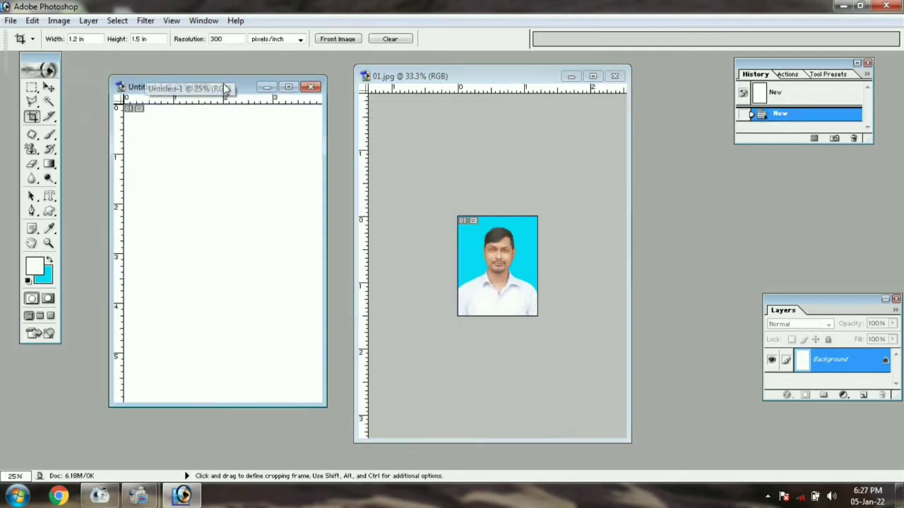
Step: Copy the cropped photo from 01.jpg into the upper-left corner of the new 4 x 6 document with the Move tool
click(48, 87)
click(489, 240)
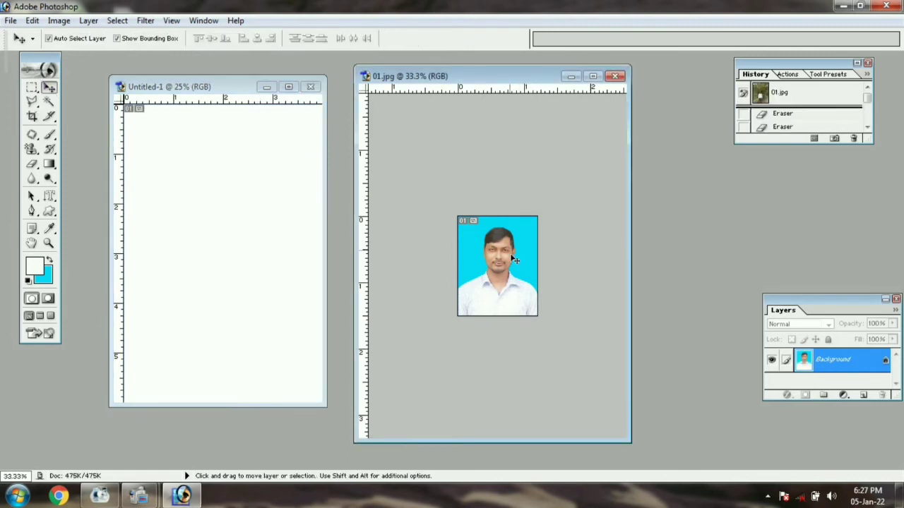
drag(473, 243, 179, 160)
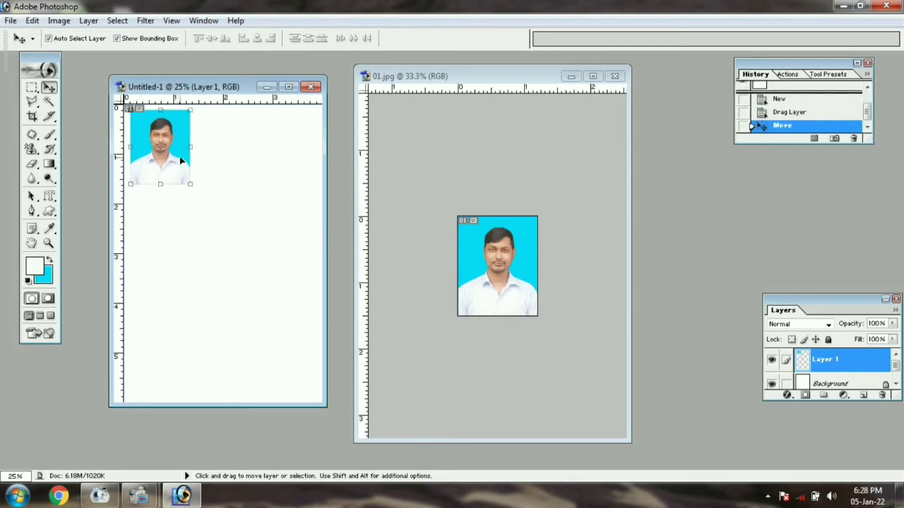
Step: Duplicate the photo twice to its right to make a row of three, and nudge the third copy to even the gaps
key(shift+alt)
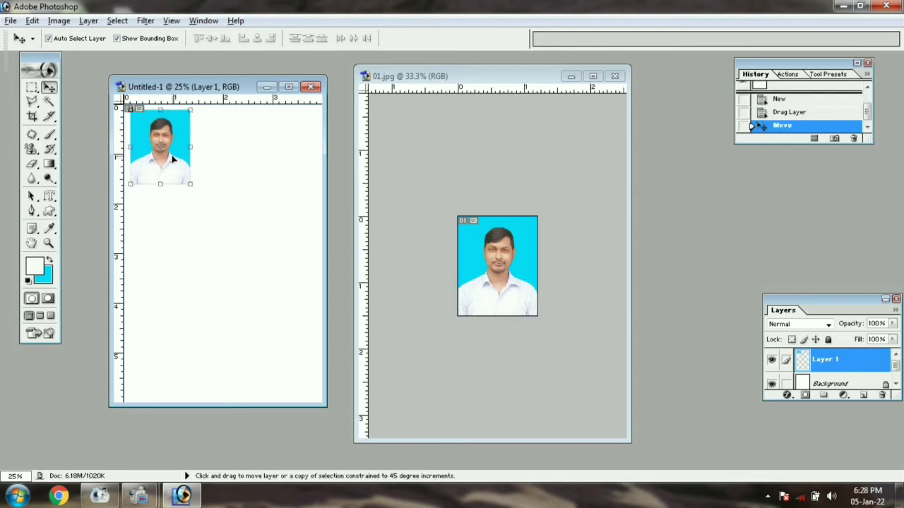
drag(172, 160, 299, 161)
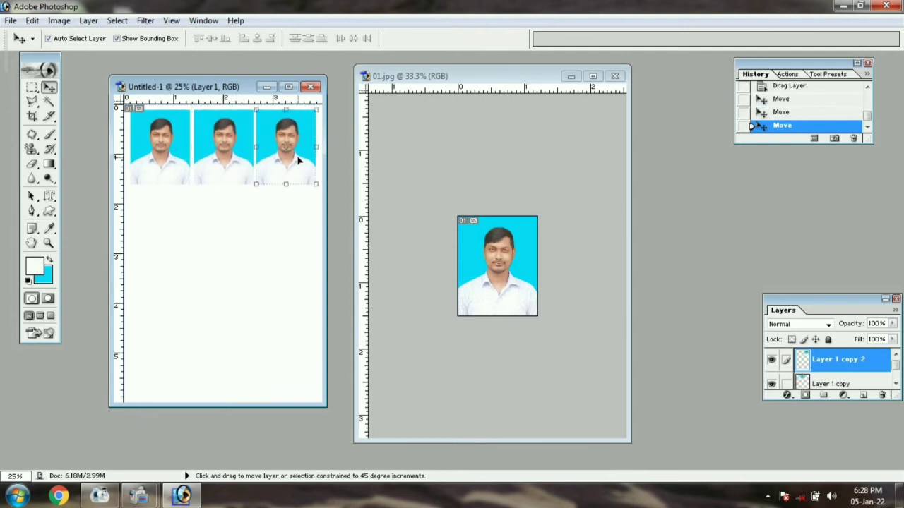
key(Right)
key(Right)
key(Right)
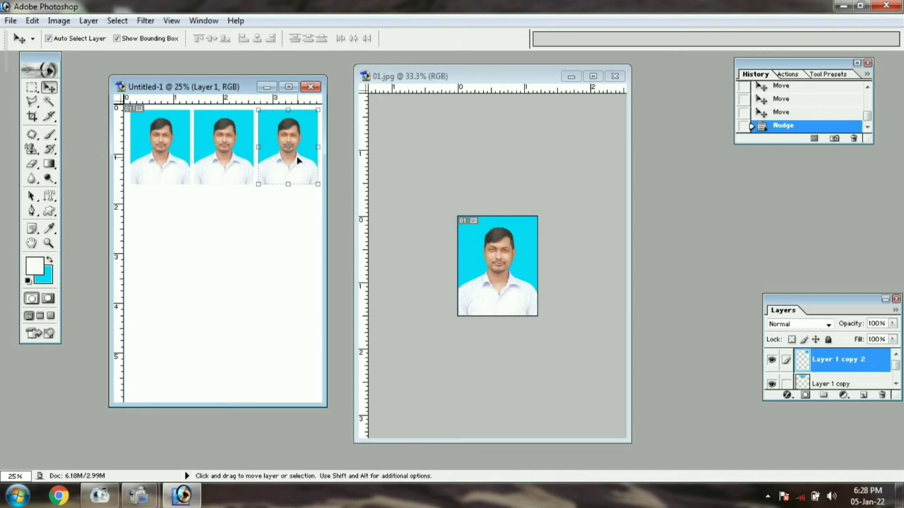
Step: Duplicate the photo six more times to add a second and third row of three below the first
drag(298, 161, 310, 328)
key(shift+Right)
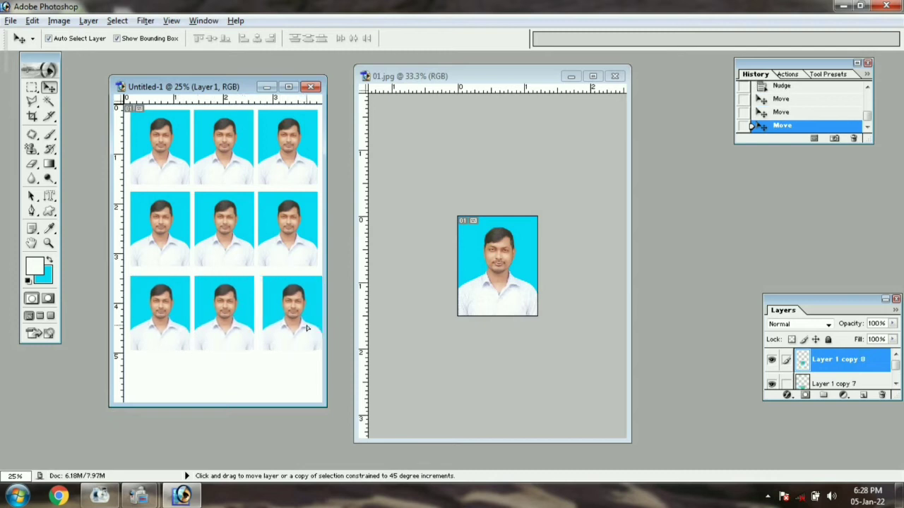
Step: Nudge the last copy in the third row into line with its column and row, and deselect it
key(Right)
key(Left)
key(Left)
key(Left)
key(Left)
key(Left)
key(Left)
key(Left)
key(Left)
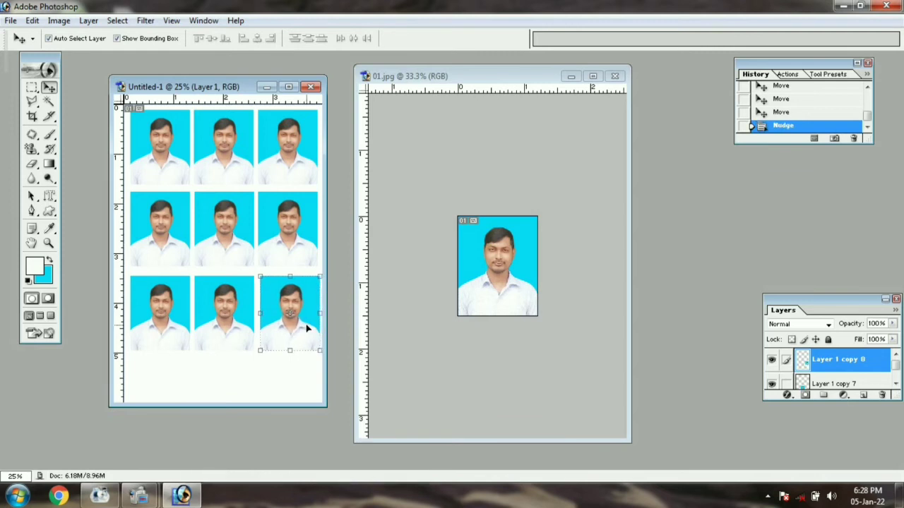
key(Down)
key(Down)
key(Down)
key(Down)
key(Down)
key(Down)
key(Down)
key(Down)
key(Left)
key(Left)
key(Left)
key(Left)
key(Up)
key(Up)
key(Up)
key(Up)
key(Up)
key(Up)
key(Up)
key(Up)
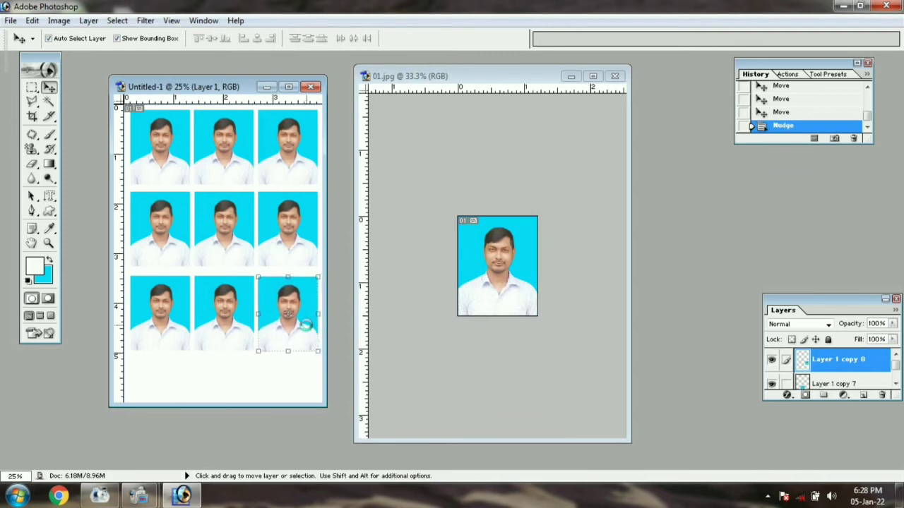
click(297, 385)
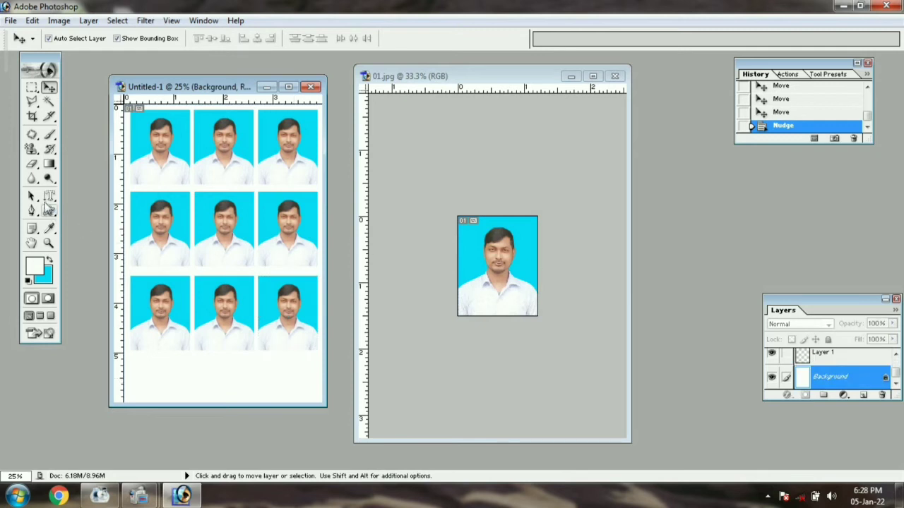
Step: Erase the cyan background around the upper-left corner of 01.jpg with the Background Eraser at brush size 50
mouse_move(32, 164)
mouse_down()
mouse_move(73, 168)
mouse_move(89, 181)
mouse_up()
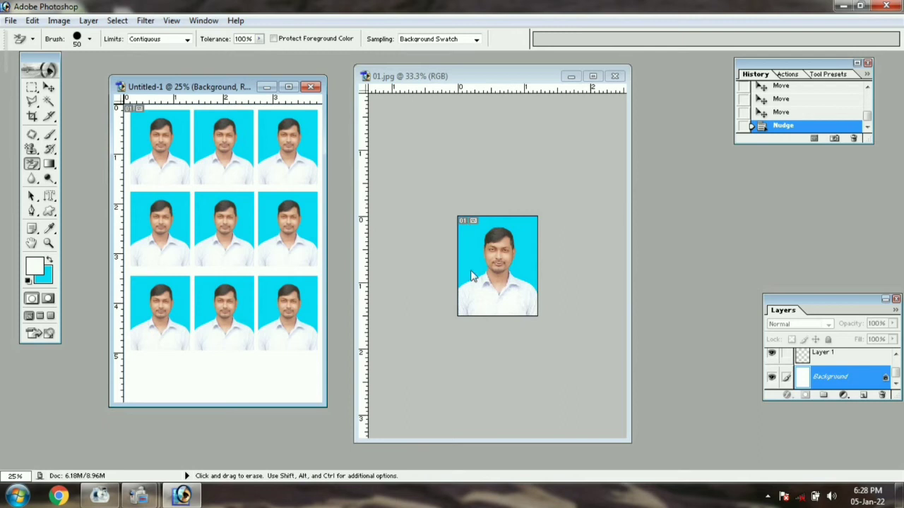
key(ctrl+plus)
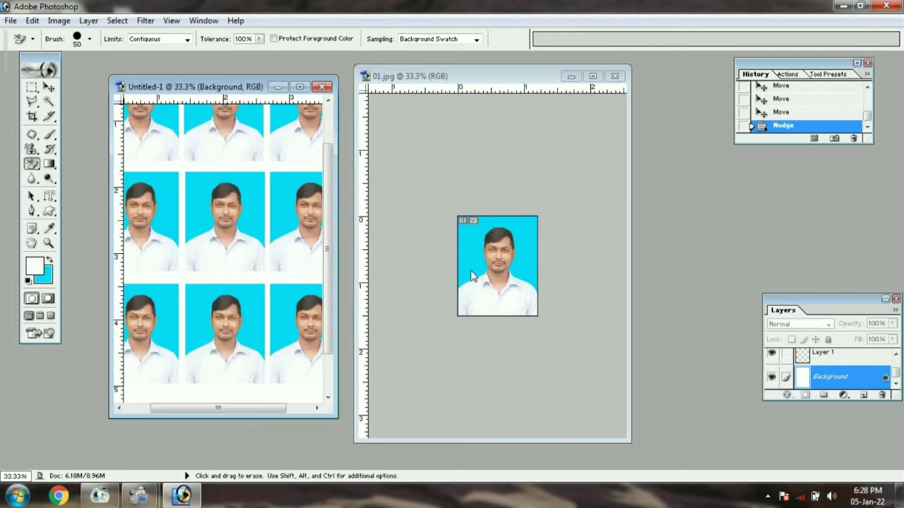
click(432, 186)
key(ctrl+plus)
key(ctrl+plus)
key(ctrl+plus)
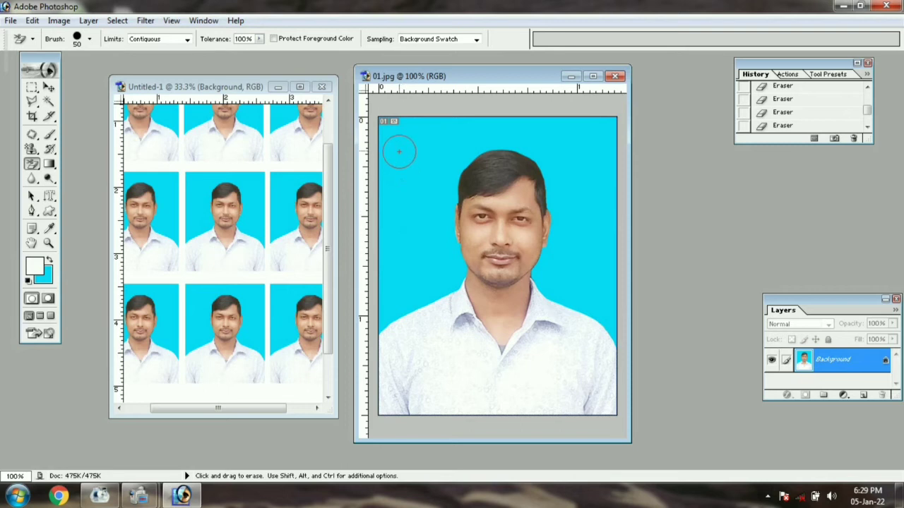
mouse_move(400, 147)
mouse_down()
mouse_move(399, 203)
mouse_move(390, 127)
mouse_up()
mouse_move(382, 157)
mouse_down()
mouse_move(379, 196)
mouse_move(401, 199)
mouse_up()
drag(418, 154, 424, 185)
click(424, 134)
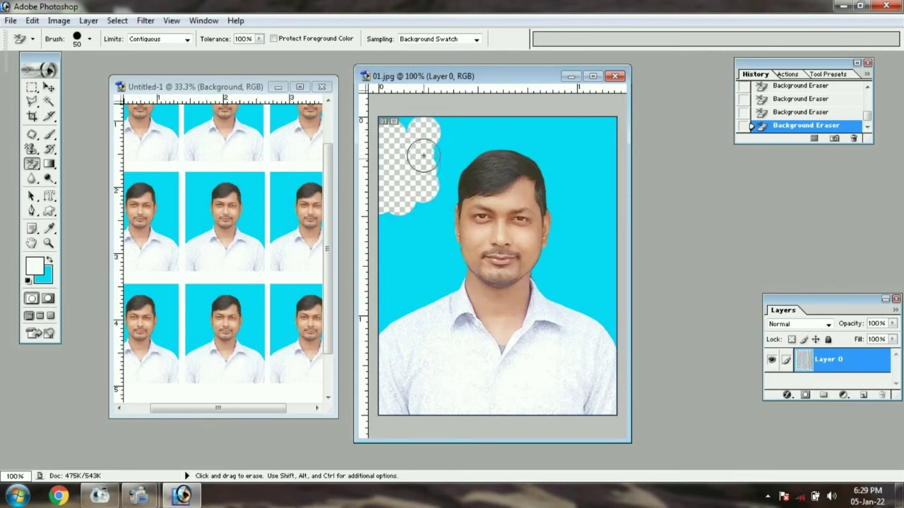
click(408, 129)
Step: Remove the remaining cyan background of 01.jpg with the Magic Eraser at tolerance 32
drag(29, 166, 96, 192)
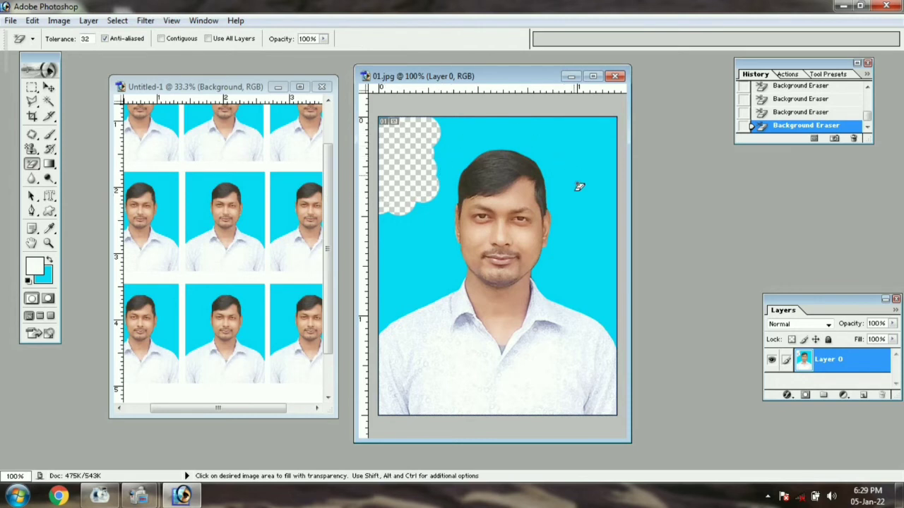
click(424, 246)
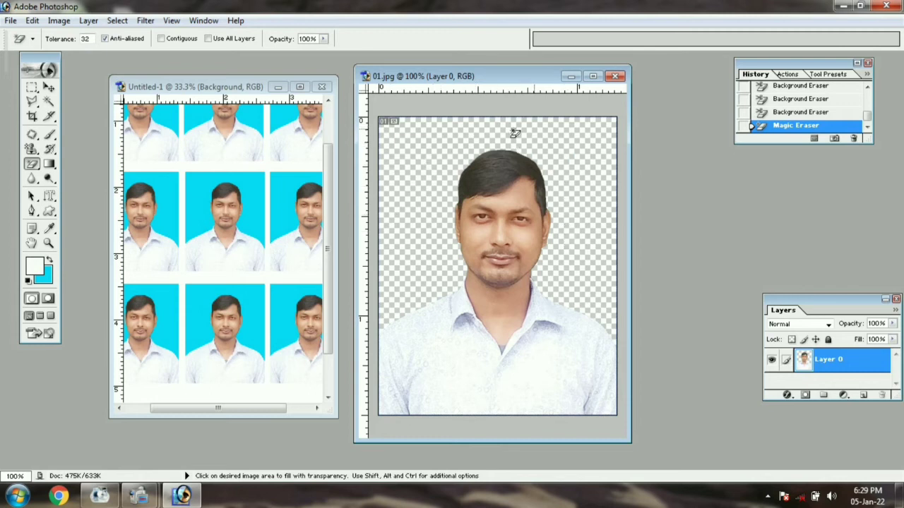
mouse_move(32, 164)
mouse_down()
mouse_move(82, 193)
mouse_move(81, 172)
mouse_move(72, 214)
mouse_move(33, 179)
mouse_move(73, 181)
mouse_up()
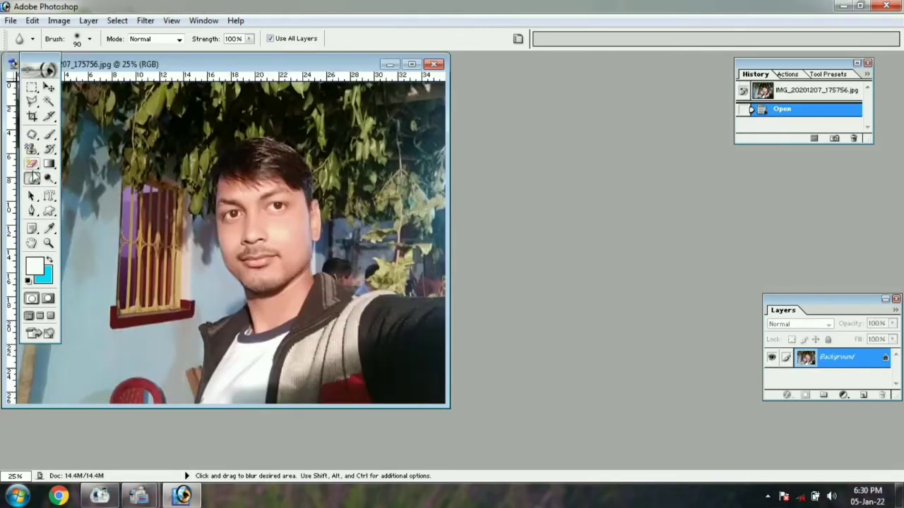
Step: Blur the foliage, wall and window around the man with the Blur tool at brush size 600 and 100% strength
drag(31, 179, 83, 184)
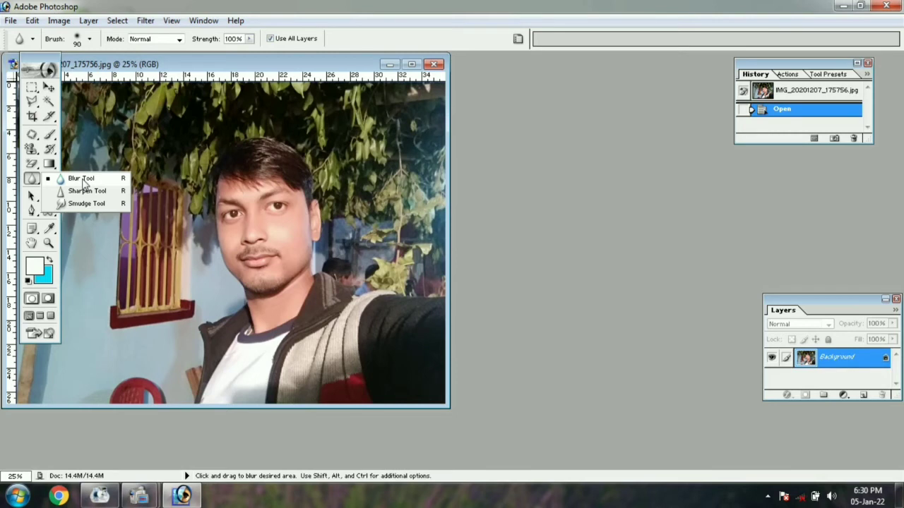
drag(84, 182, 82, 179)
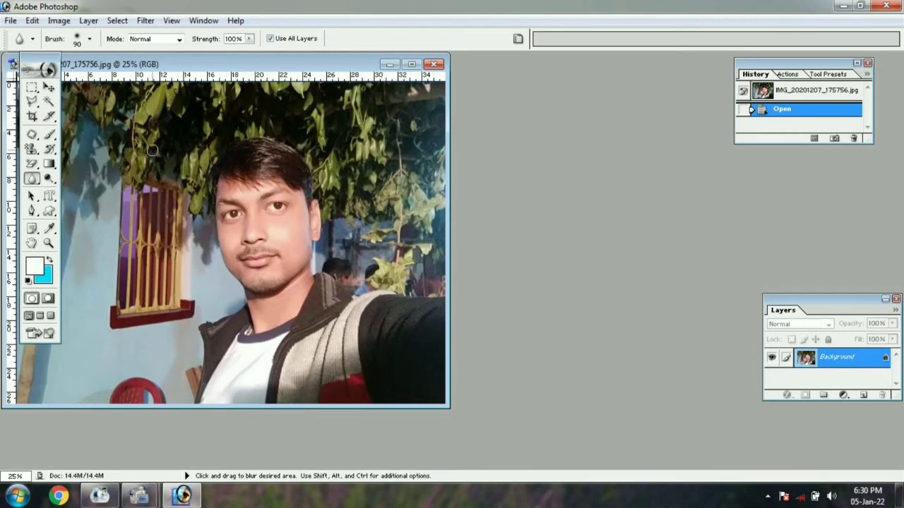
key(bracketright)
key(bracketright)
key(bracketright)
key(bracketright)
key(bracketright)
key(bracketright)
key(bracketright)
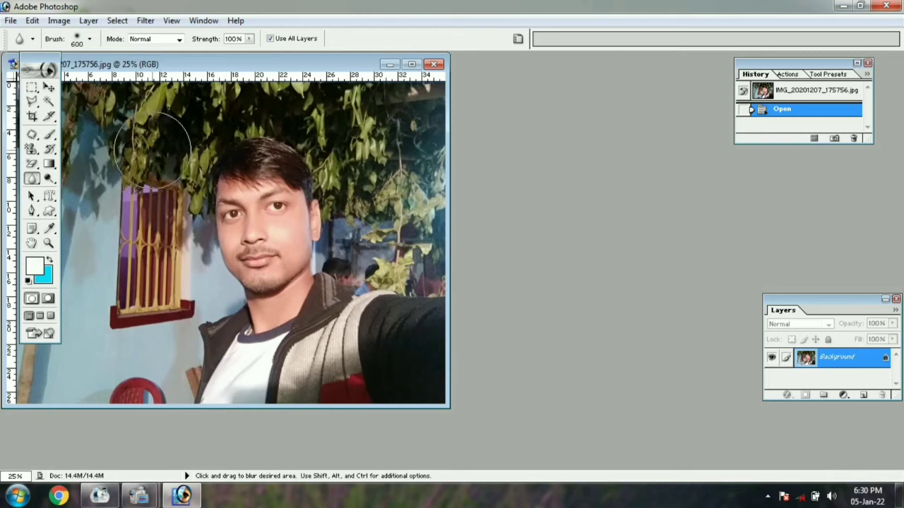
mouse_move(159, 138)
mouse_down()
mouse_move(146, 205)
mouse_move(147, 131)
mouse_move(156, 156)
mouse_move(123, 116)
mouse_up()
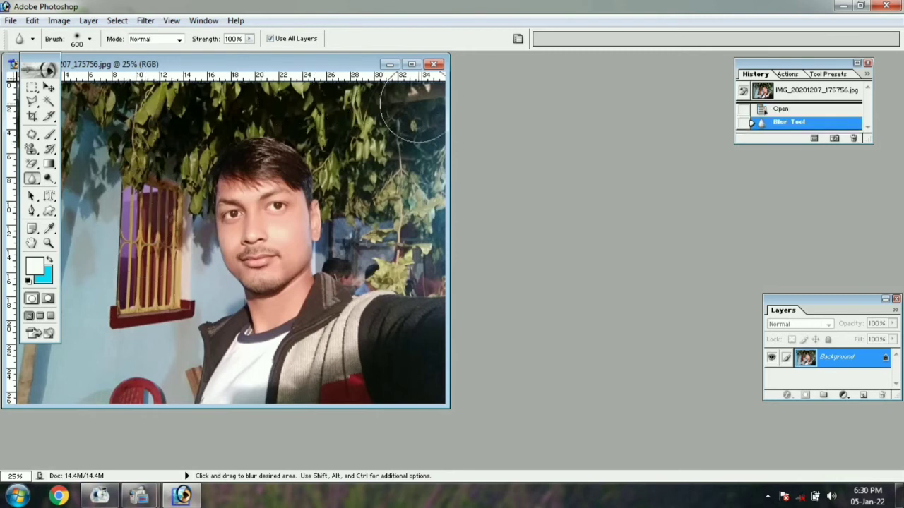
mouse_move(397, 178)
mouse_down()
mouse_move(367, 141)
mouse_move(332, 120)
mouse_up()
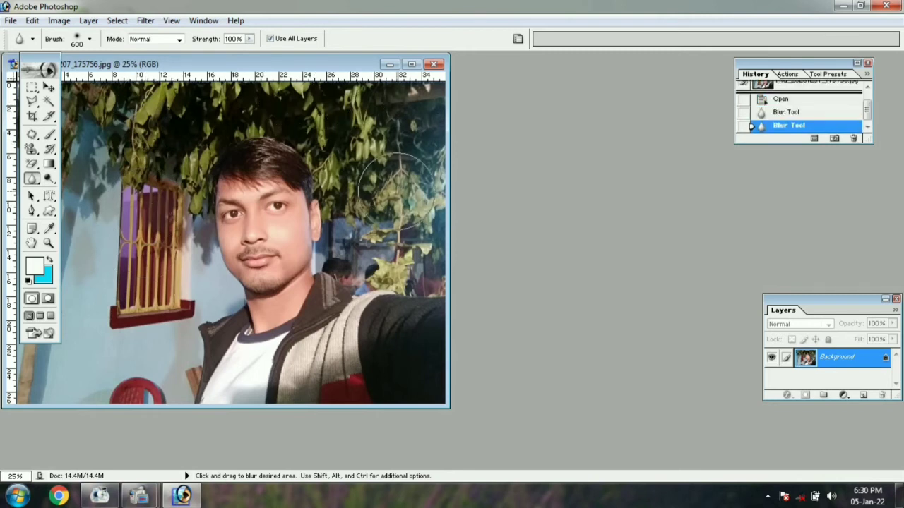
mouse_move(76, 315)
mouse_down()
mouse_move(120, 152)
mouse_move(131, 283)
mouse_move(148, 202)
mouse_move(148, 272)
mouse_move(150, 208)
mouse_up()
mouse_move(145, 332)
mouse_down()
mouse_move(141, 359)
mouse_move(127, 353)
mouse_move(113, 296)
mouse_up()
Step: Sharpen the man's hair with the Sharpen tool at brush size 125, raising the strength to 60%
drag(31, 182, 71, 195)
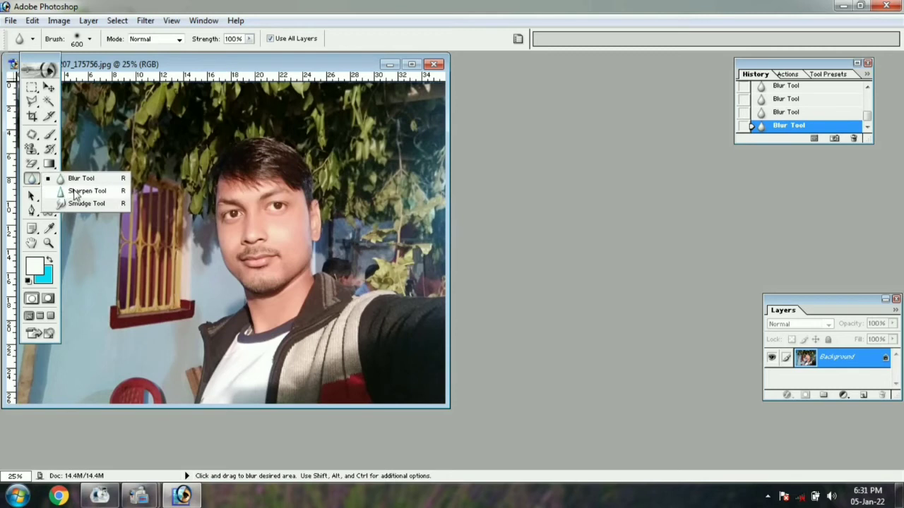
drag(74, 195, 75, 194)
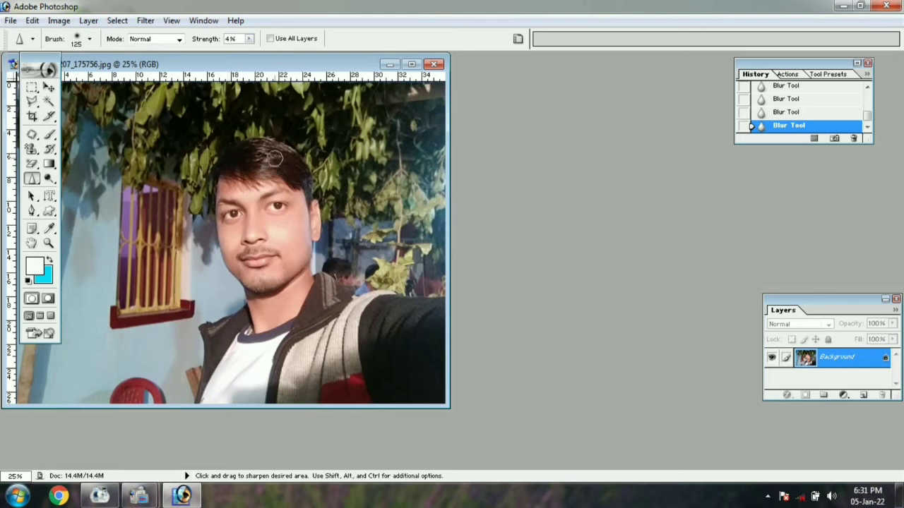
mouse_move(237, 173)
mouse_down()
mouse_move(273, 164)
mouse_move(225, 165)
mouse_move(263, 149)
mouse_move(254, 148)
mouse_move(298, 150)
mouse_move(268, 146)
mouse_move(292, 158)
mouse_move(230, 163)
mouse_move(255, 168)
mouse_move(282, 166)
mouse_move(222, 150)
mouse_move(296, 156)
mouse_move(282, 149)
mouse_move(251, 156)
mouse_up()
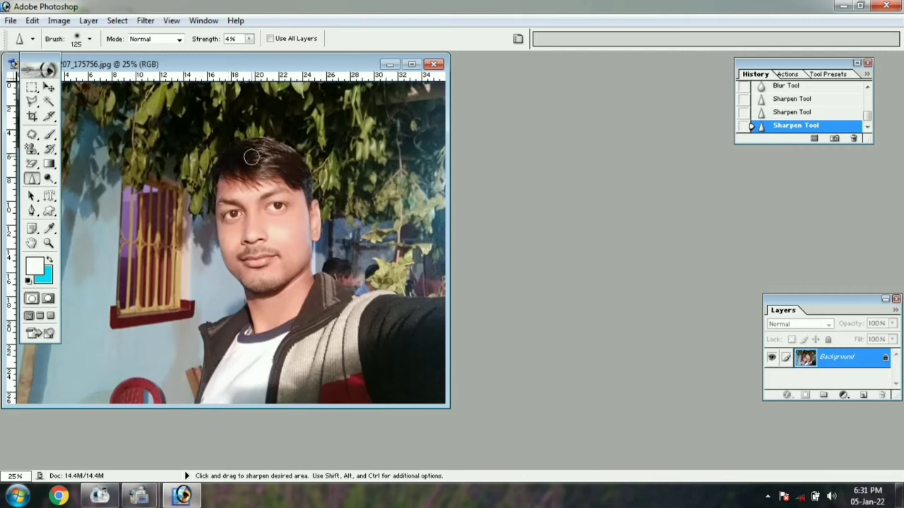
click(248, 39)
drag(250, 56, 288, 61)
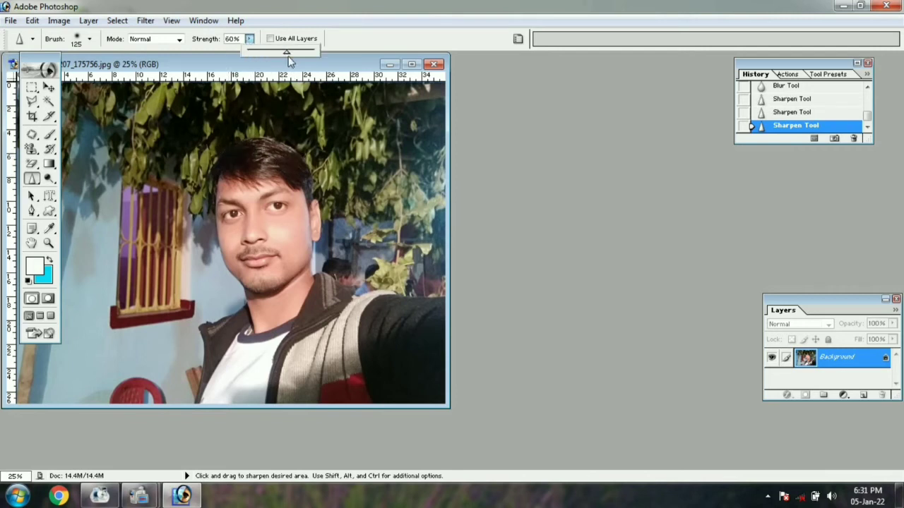
click(246, 148)
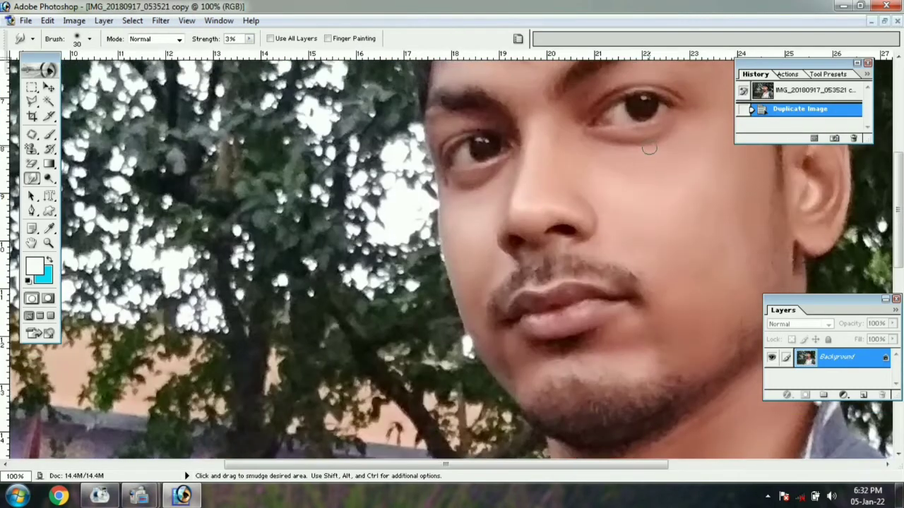
Step: Smooth the skin of the face in the duplicated portrait with the Smudge tool at brush size 70 and 19% strength
key(bracketright)
key(bracketright)
key(bracketright)
key(bracketright)
click(248, 40)
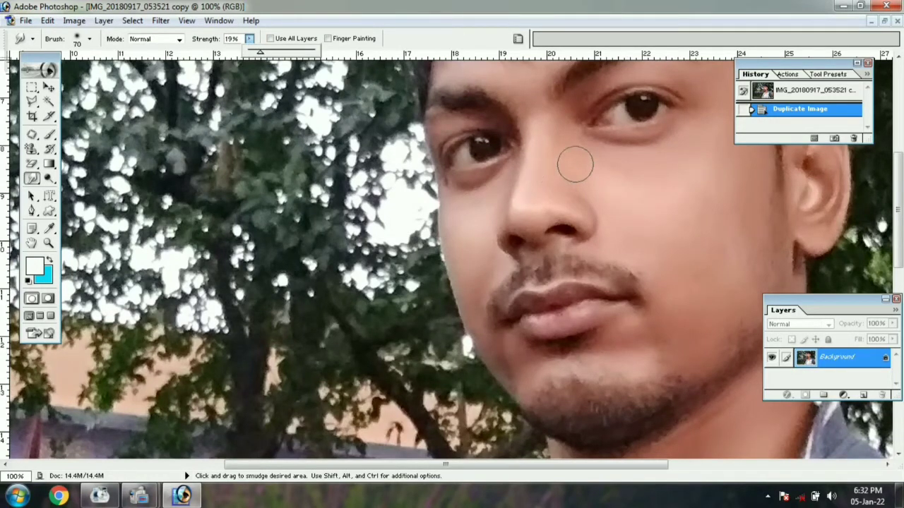
click(602, 173)
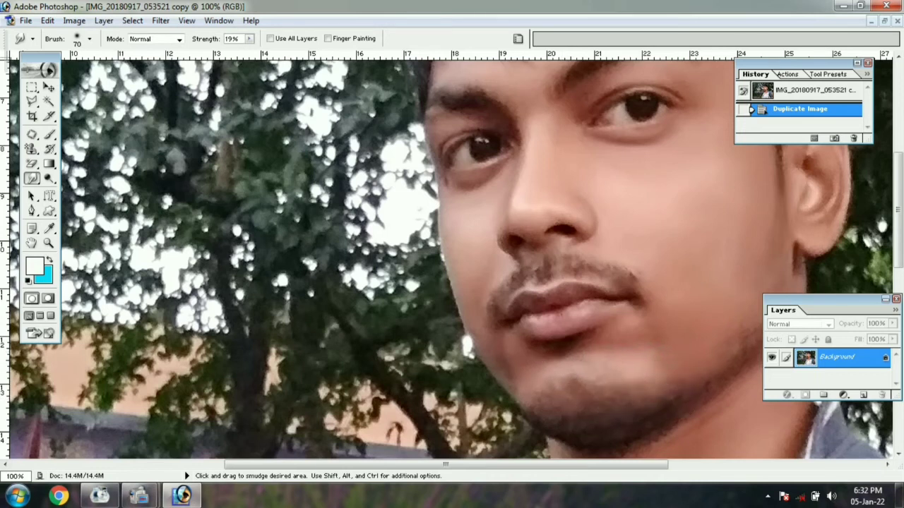
Step: Smudge the moustache area, the forehead between the eyebrows and the ear to smooth them
click(606, 293)
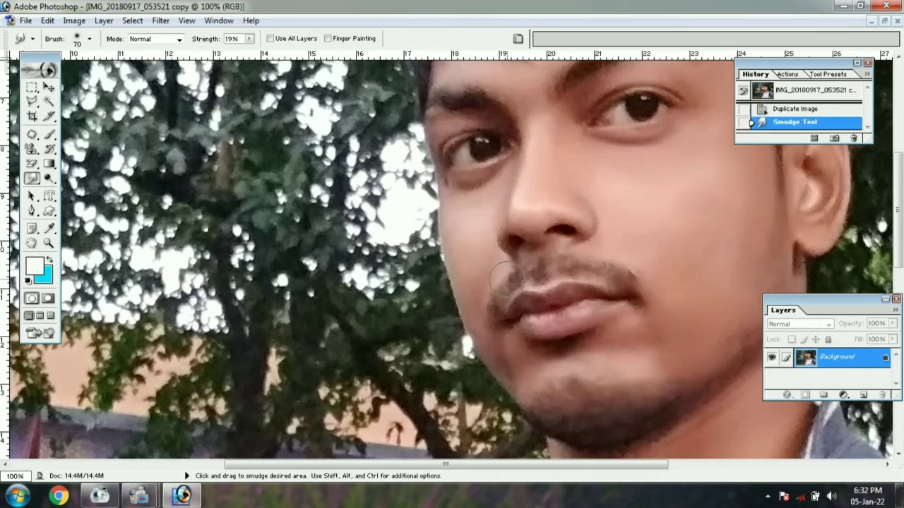
mouse_move(503, 277)
mouse_down()
mouse_move(496, 329)
mouse_move(502, 310)
mouse_up()
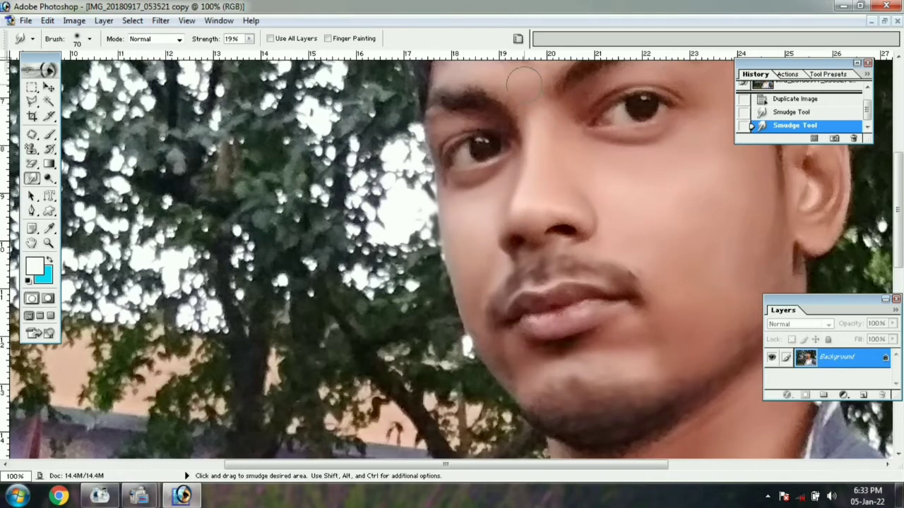
drag(523, 84, 524, 84)
key(space)
mouse_move(535, 137)
mouse_down()
mouse_move(558, 229)
mouse_move(547, 255)
mouse_up()
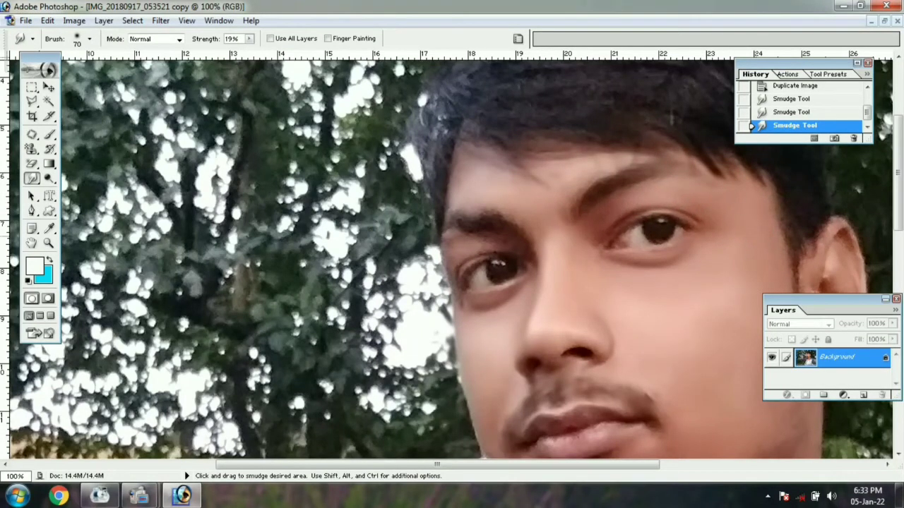
scroll(831, 194, down, 3)
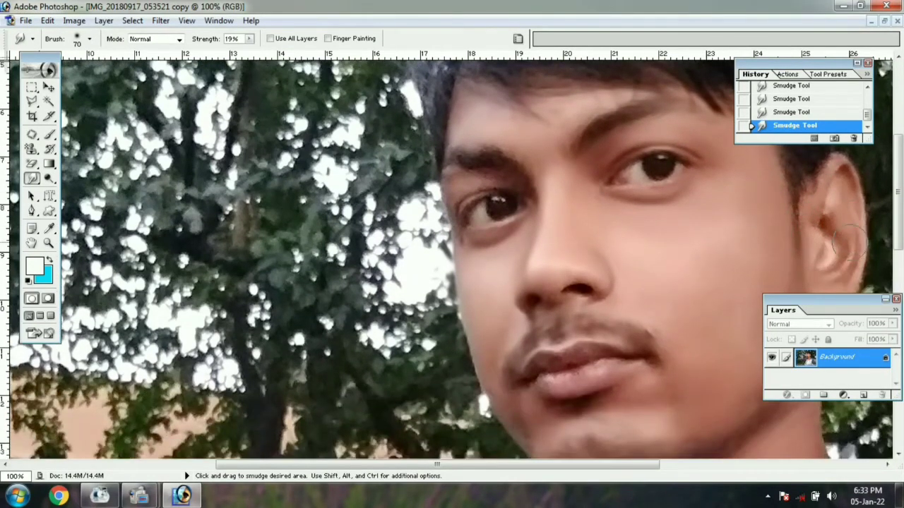
mouse_move(849, 242)
mouse_down()
mouse_move(842, 272)
mouse_move(811, 251)
mouse_move(830, 240)
mouse_up()
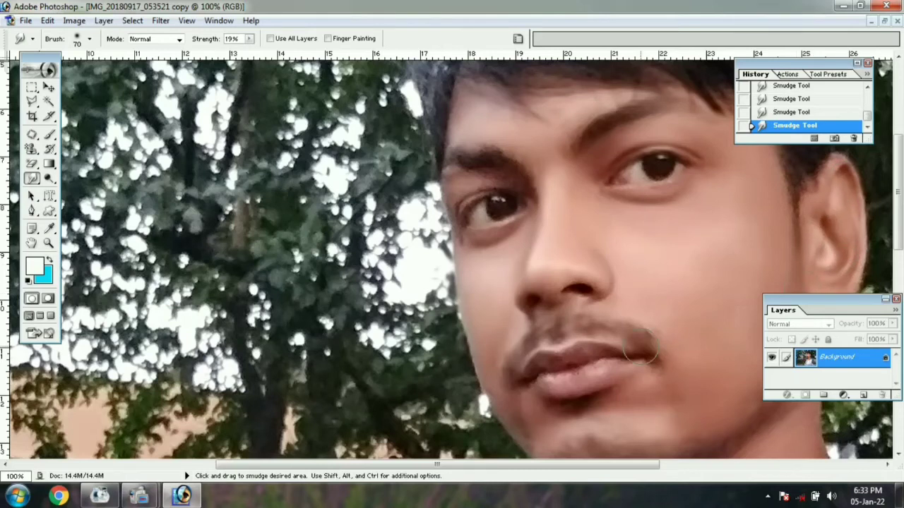
Step: Check the chin and neck, and view the whole retouched portrait at 25% in a restored document window
scroll(641, 349, down, 6)
scroll(696, 272, down, 3)
scroll(696, 272, right, 8)
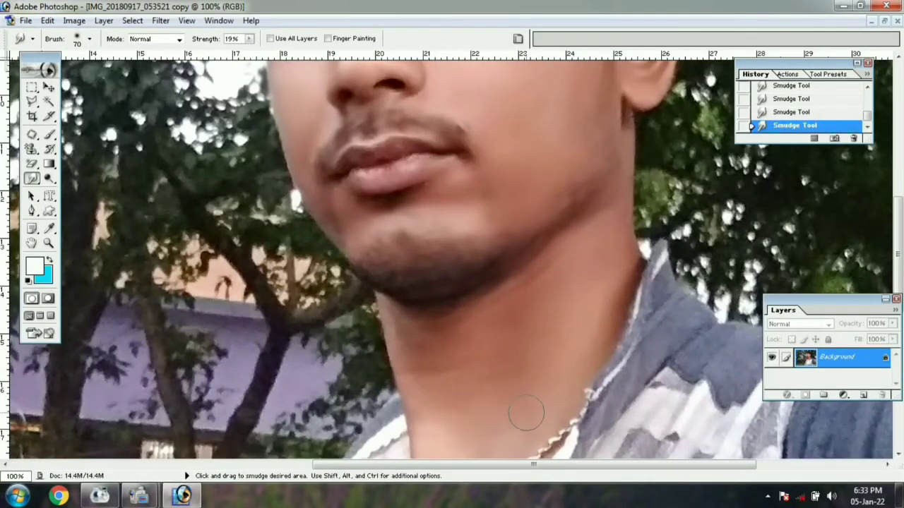
key(ctrl+minus)
key(ctrl+minus)
key(ctrl+minus)
key(ctrl+minus)
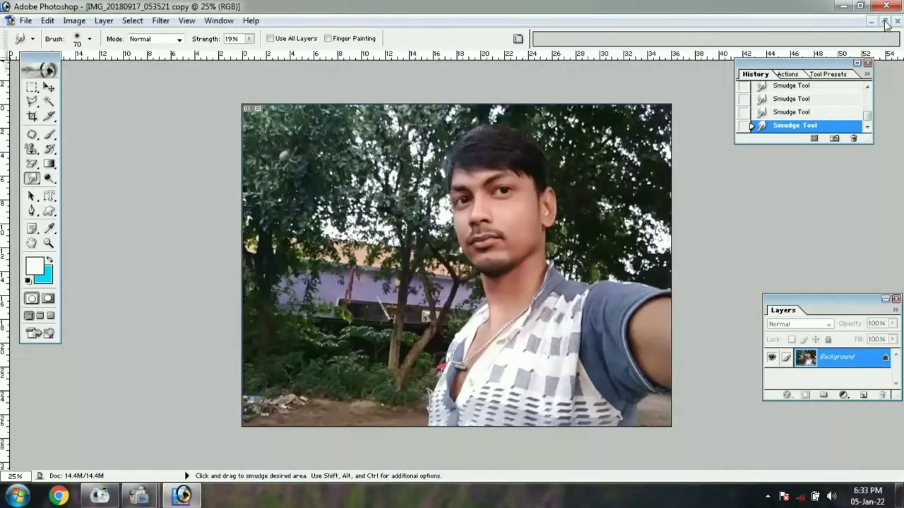
click(884, 22)
click(32, 179)
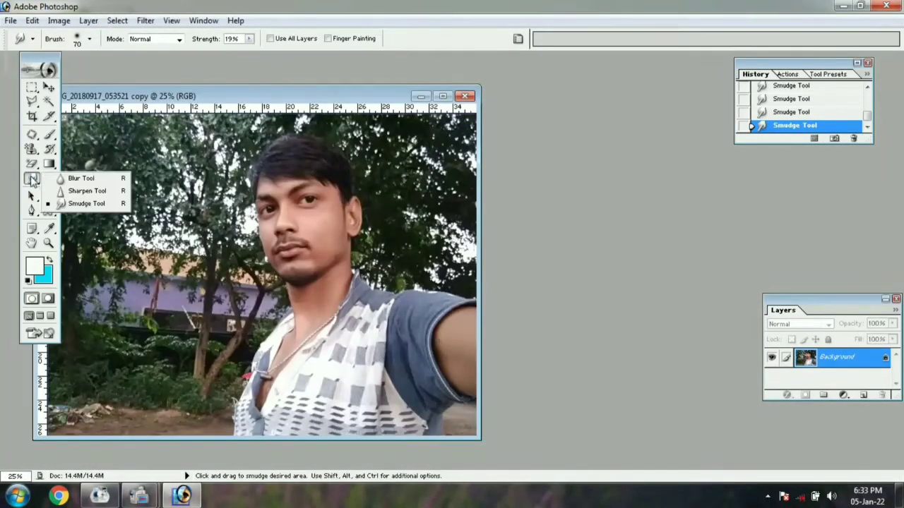
click(33, 181)
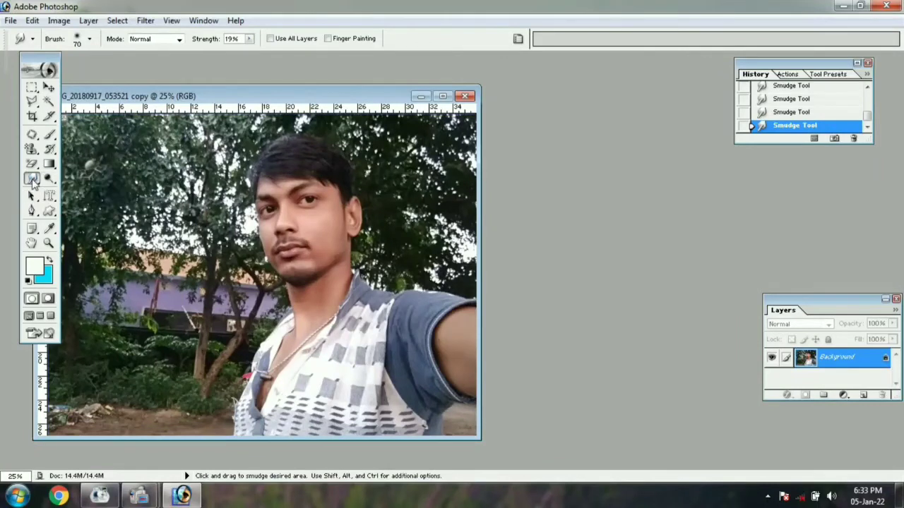
Step: Lighten the man's face and neck with the Dodge tool at brush size 250, range Midtones and 31% exposure
click(48, 179)
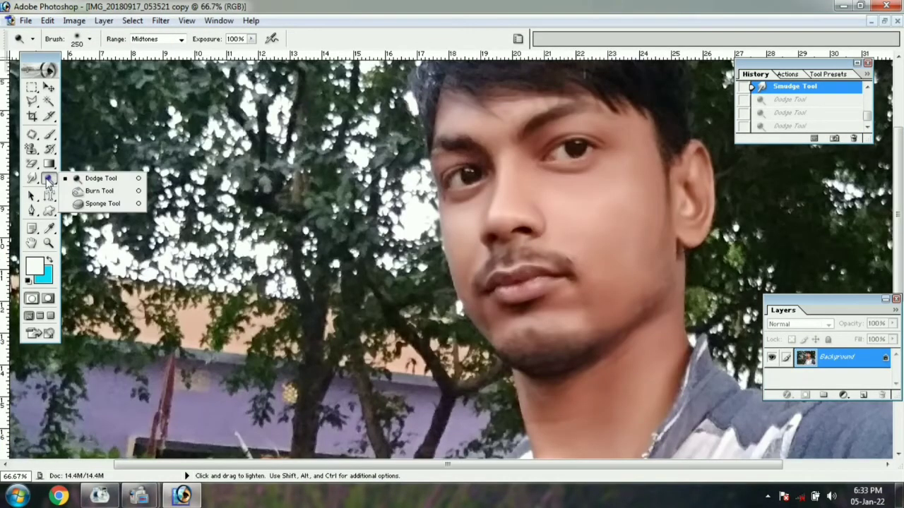
click(93, 181)
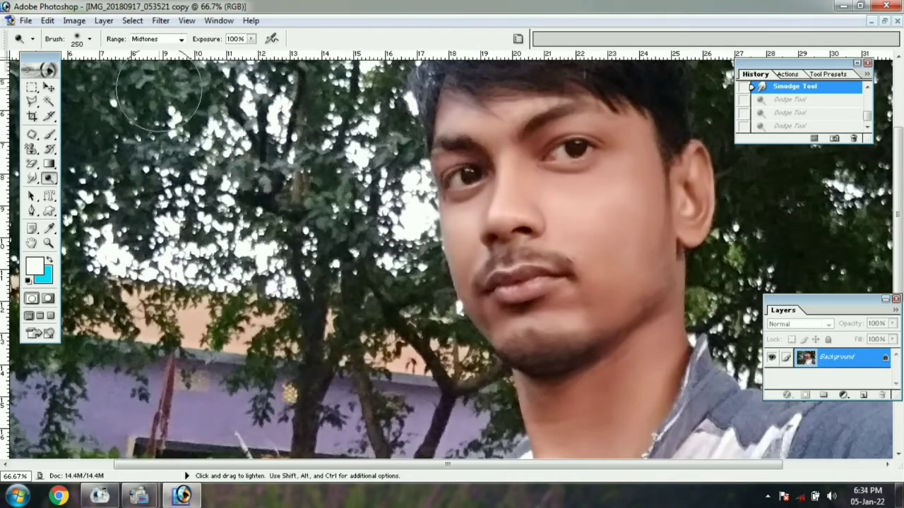
click(250, 39)
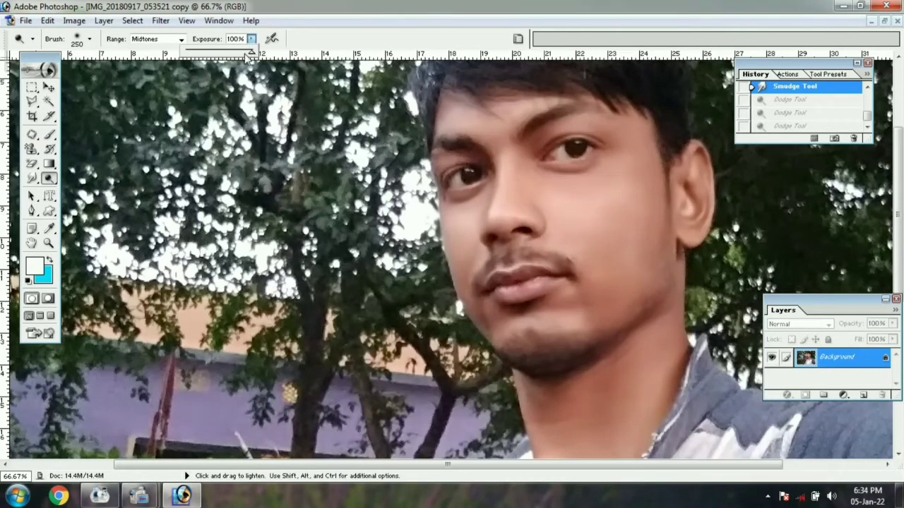
click(48, 178)
click(90, 181)
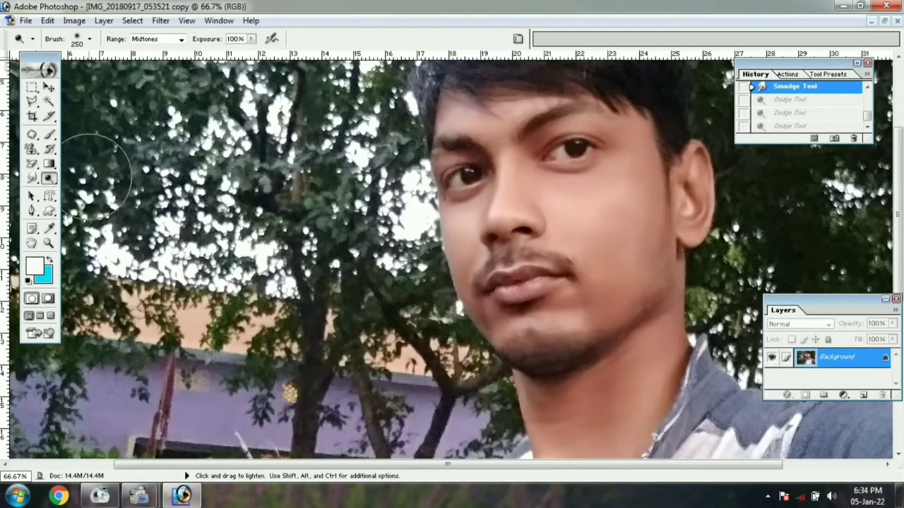
click(252, 40)
drag(249, 55, 207, 53)
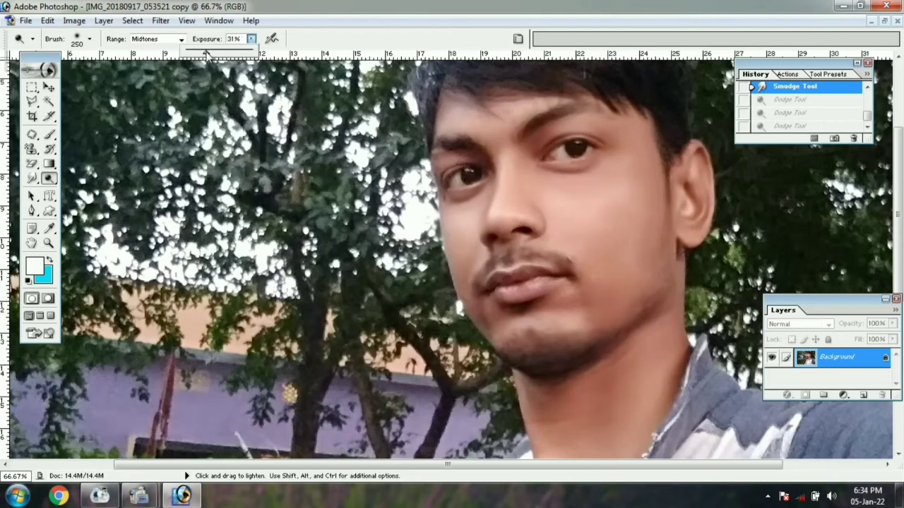
click(495, 110)
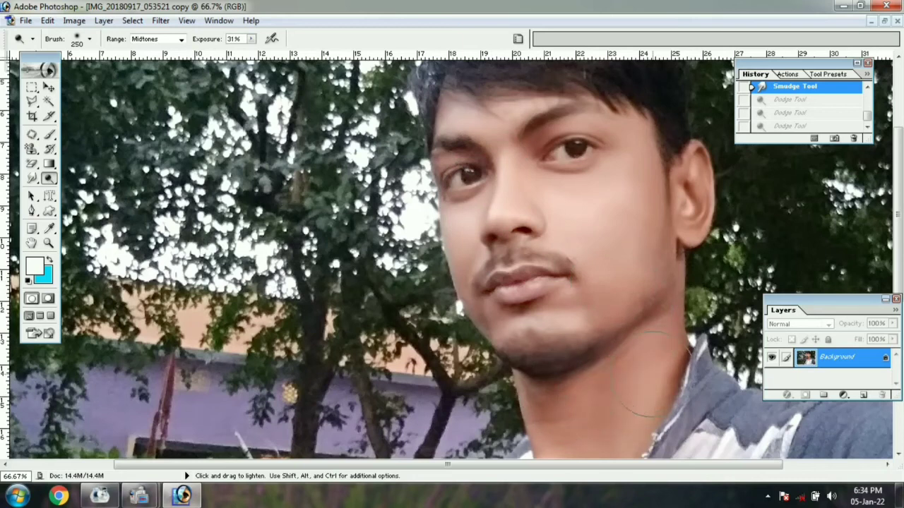
click(528, 364)
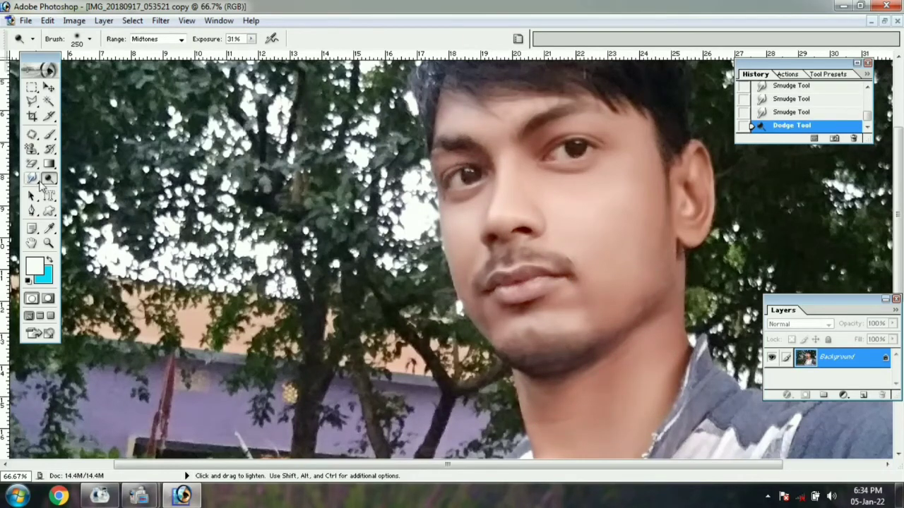
Step: Darken the man's hair with the Burn tool at brush size 100, range Midtones and 25% exposure
drag(41, 184, 106, 192)
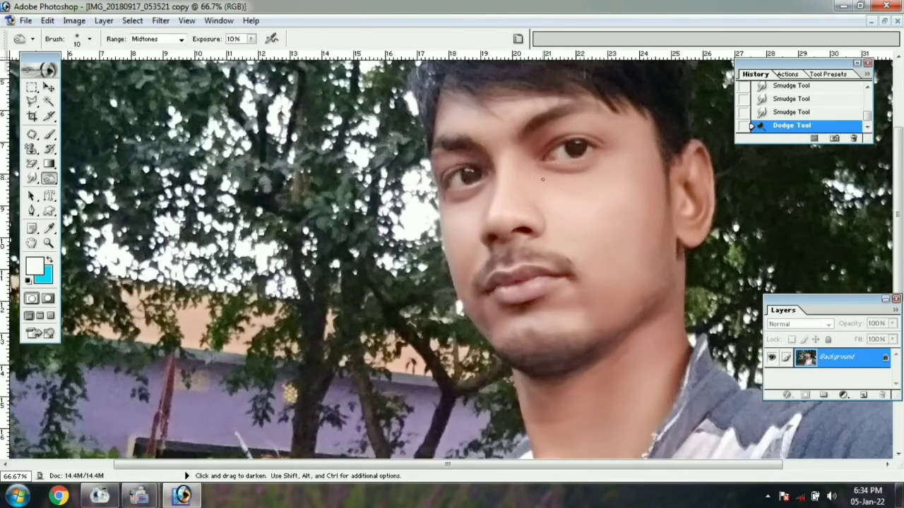
scroll(542, 179, up, 1)
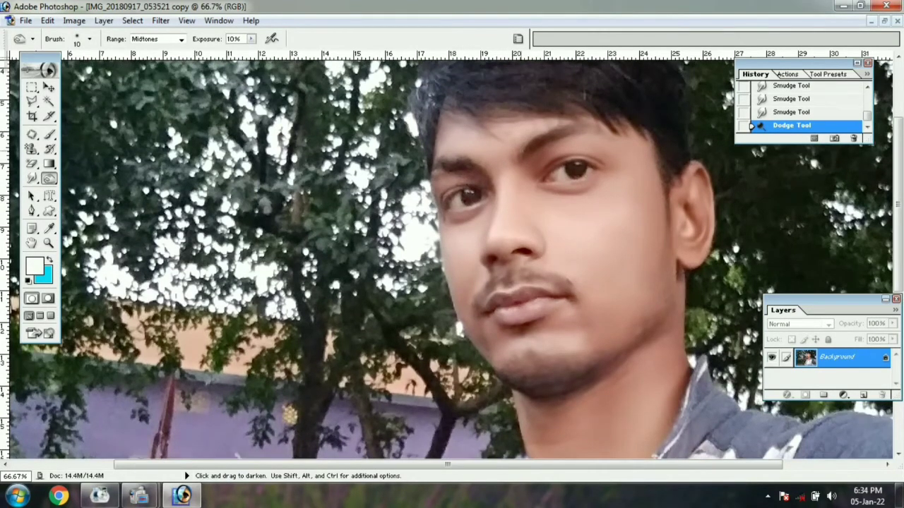
scroll(497, 147, up, 5)
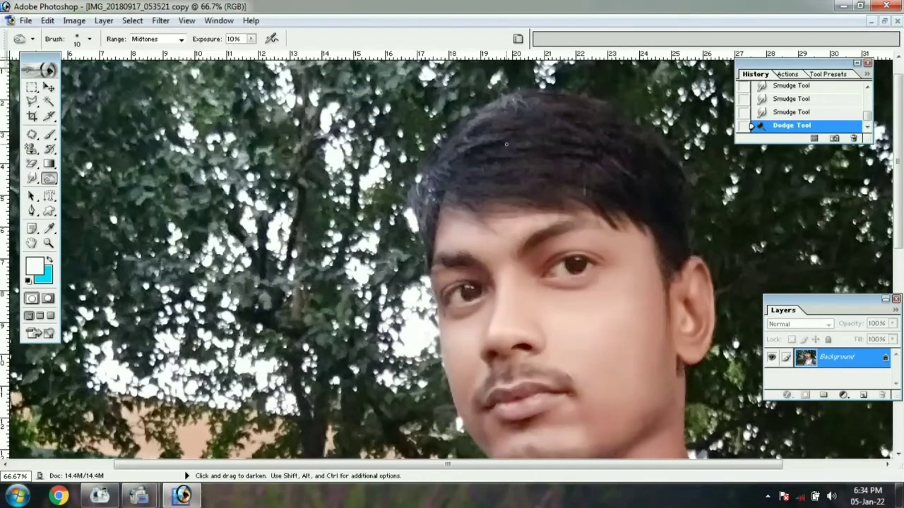
key(bracketright)
key(bracketright)
key(bracketright)
key(bracketright)
key(bracketright)
click(251, 38)
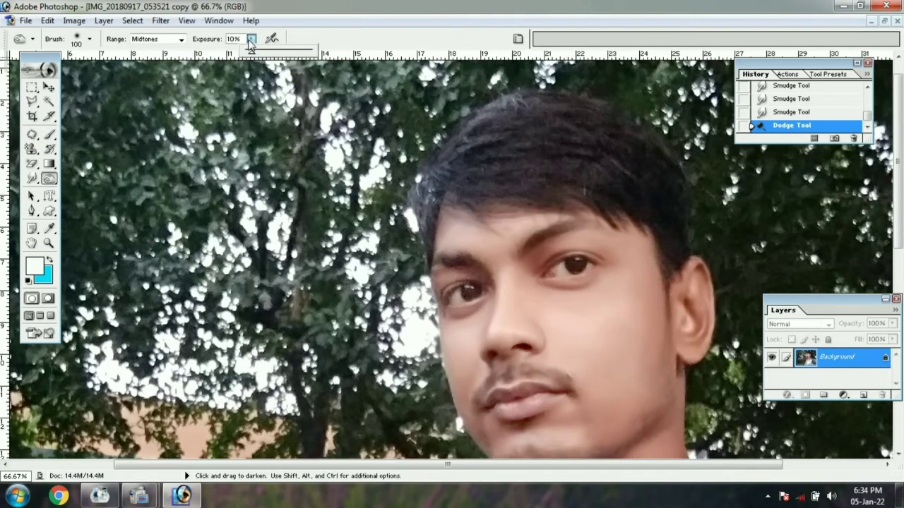
click(455, 186)
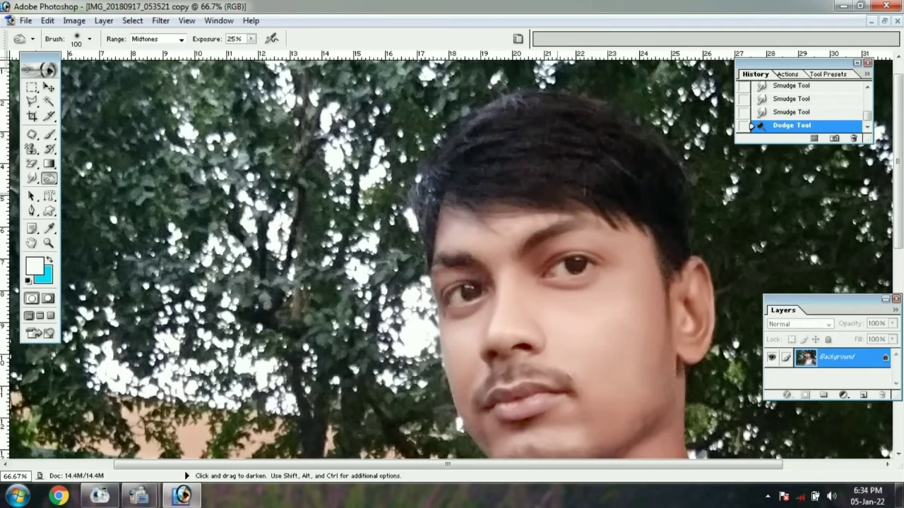
click(598, 206)
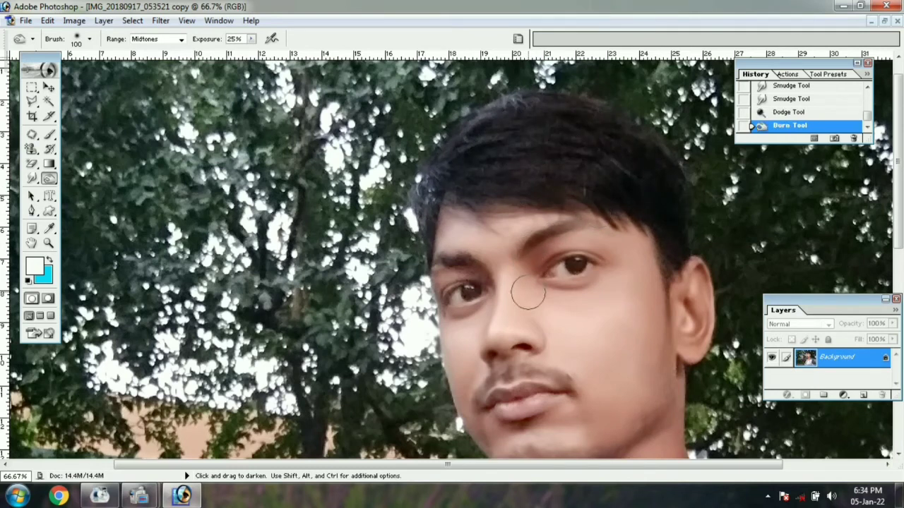
Step: Desaturate the man's face and neck with the Sponge tool at brush size 150 and 50% flow
click(48, 181)
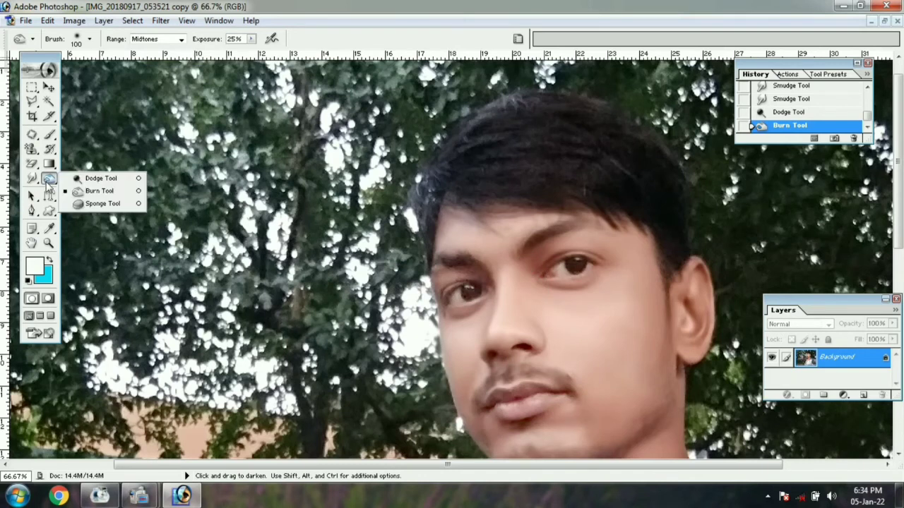
click(103, 204)
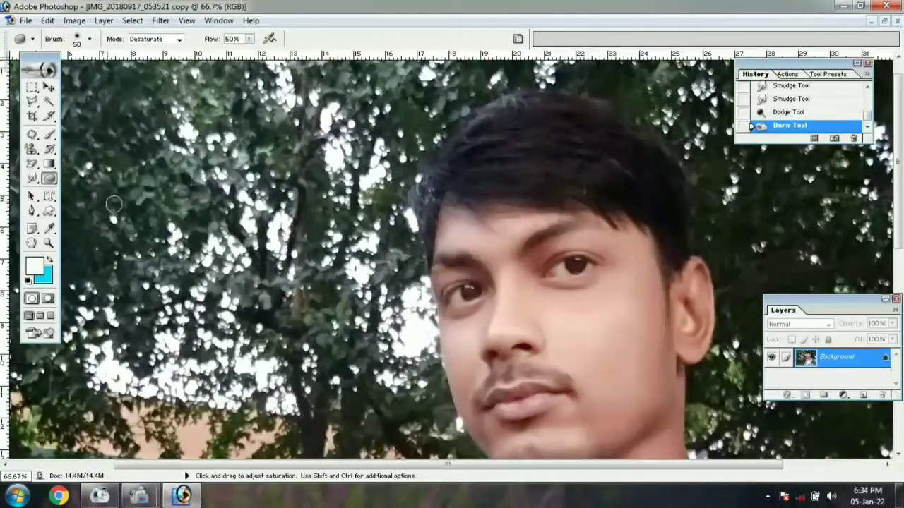
scroll(318, 205, down, 2)
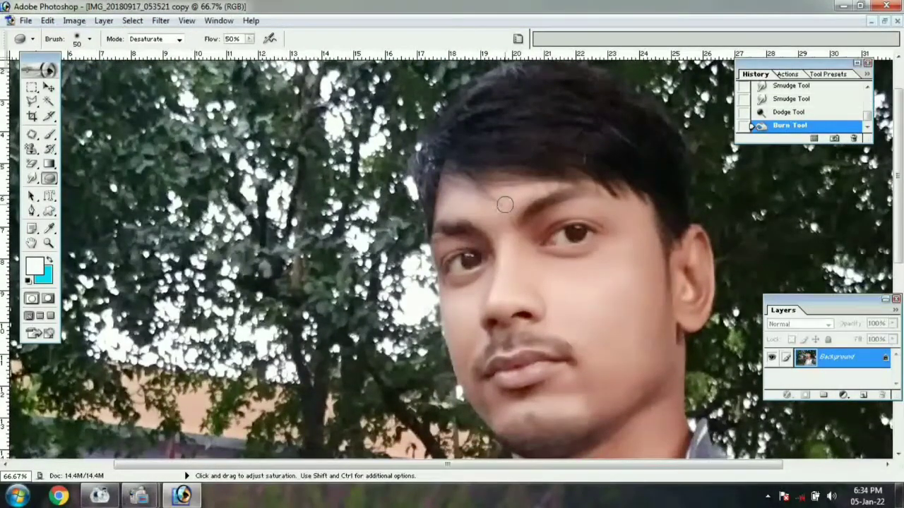
key(ctrl+minus)
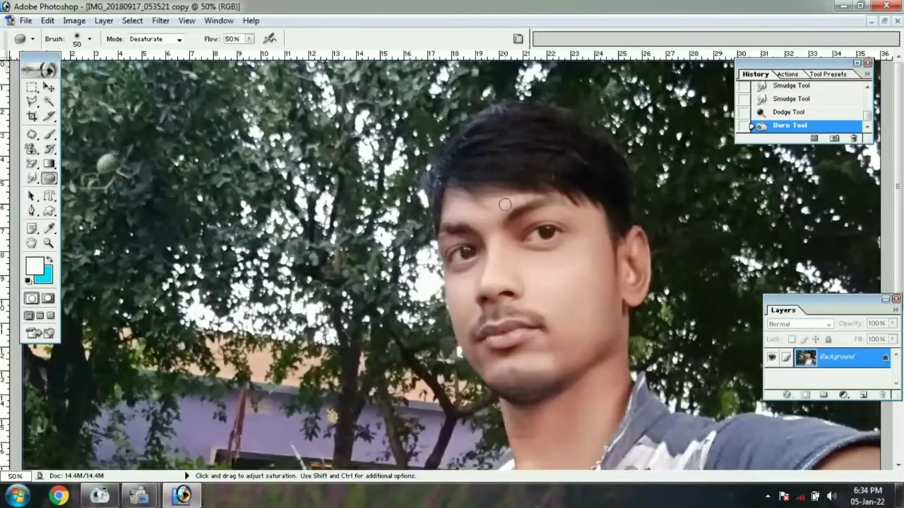
key(bracketright)
key(bracketright)
key(bracketright)
key(bracketright)
key(bracketright)
key(bracketright)
drag(636, 334, 622, 447)
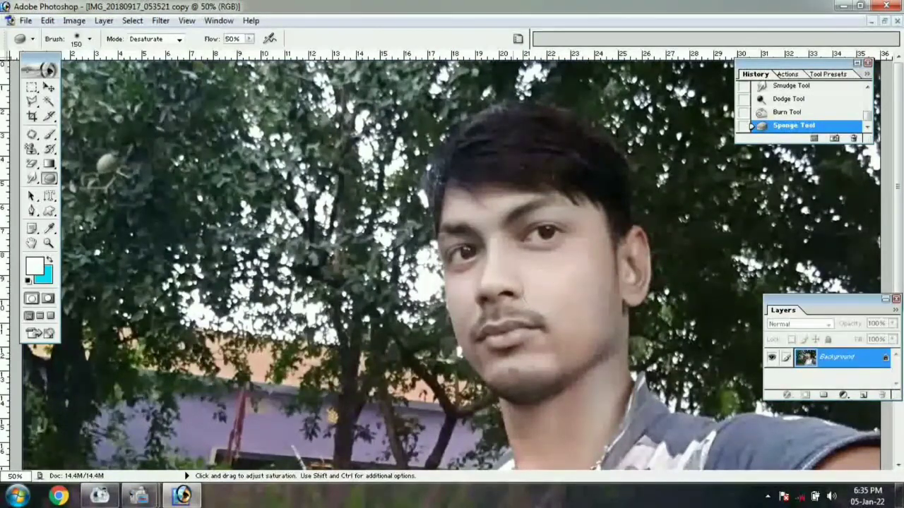
drag(600, 396, 612, 383)
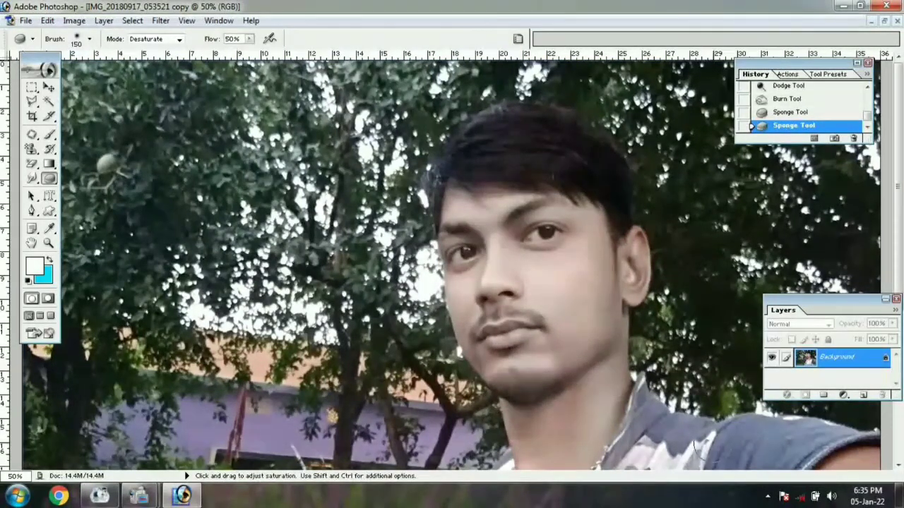
Step: Switch to the Gradient tool and close the retouched portrait copy without saving it
drag(48, 165, 99, 181)
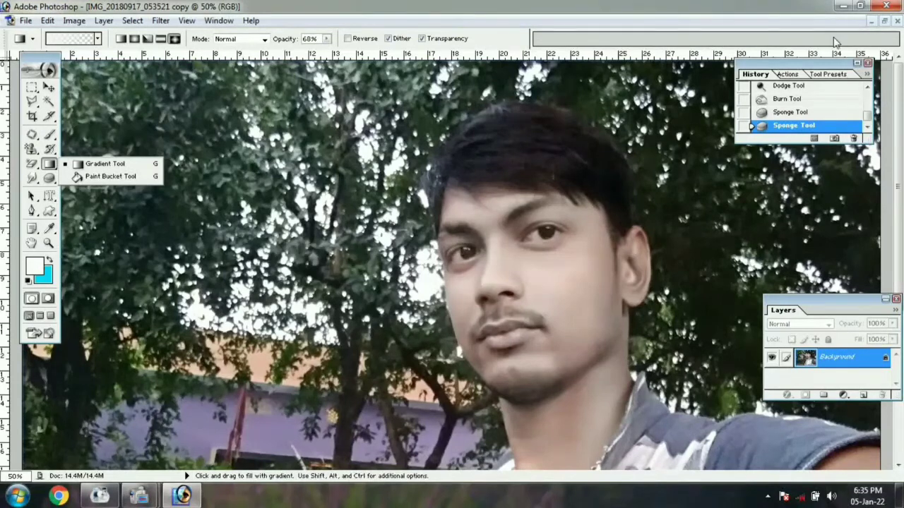
click(897, 21)
click(449, 195)
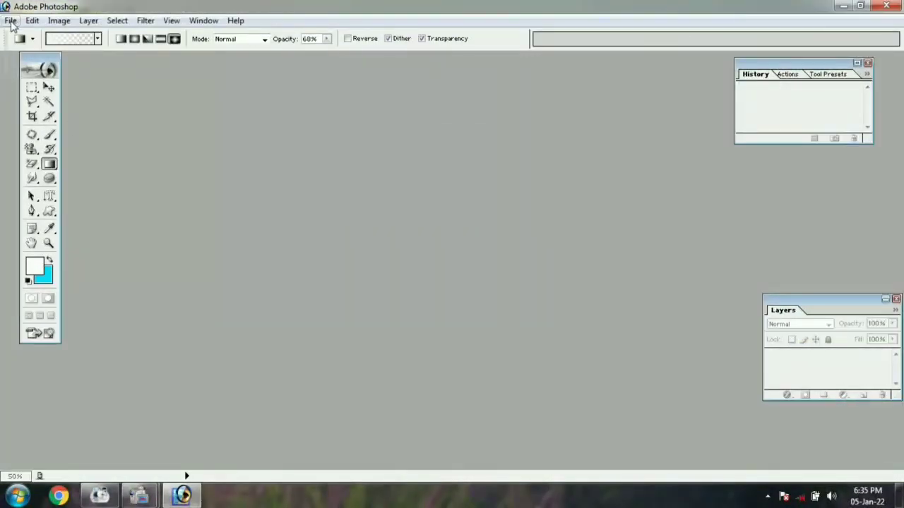
Step: Create a new blank document from the 4 x 6 preset with white contents
right_click(48, 164)
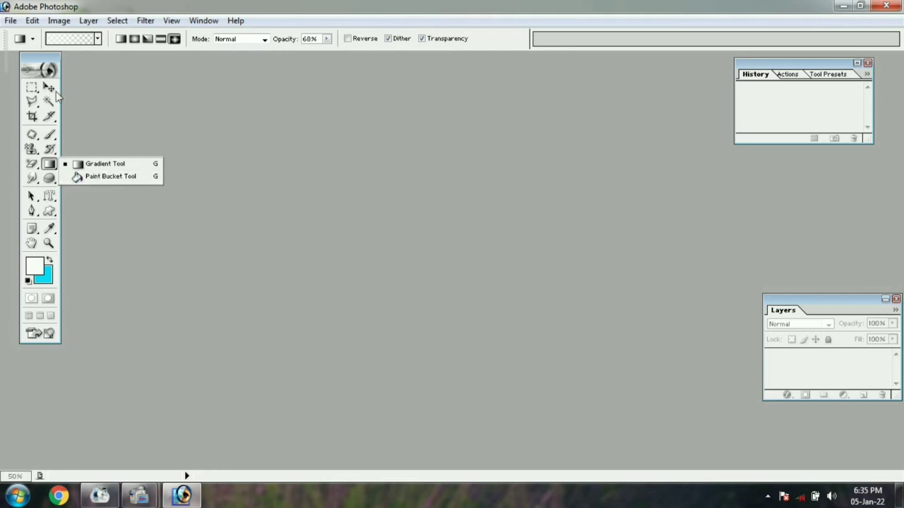
click(12, 20)
click(23, 37)
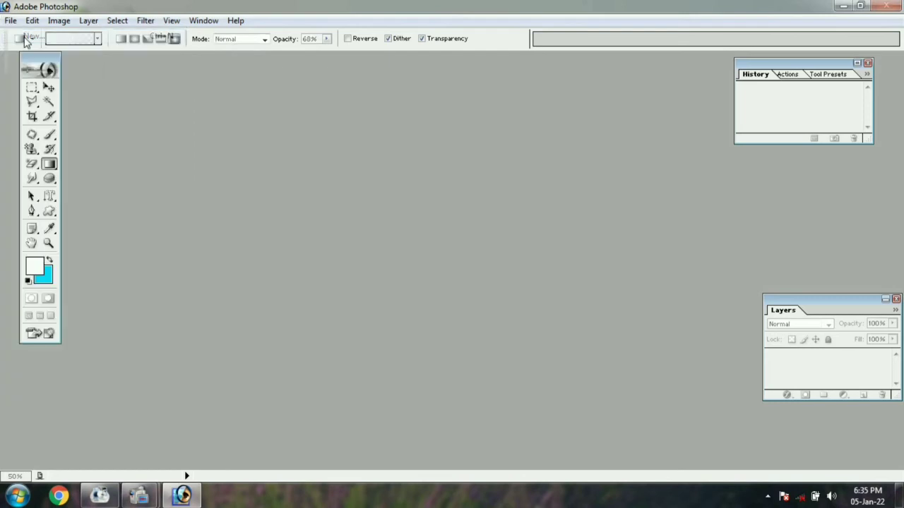
click(316, 175)
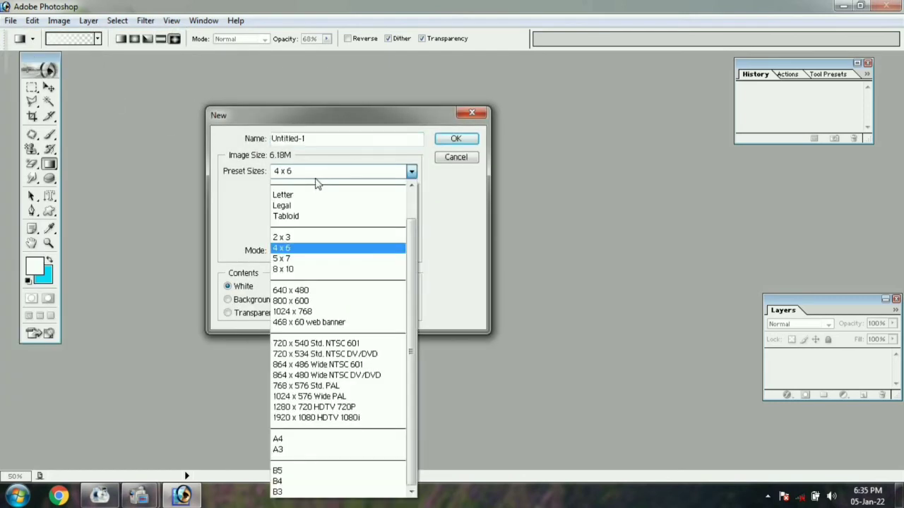
click(293, 247)
click(456, 139)
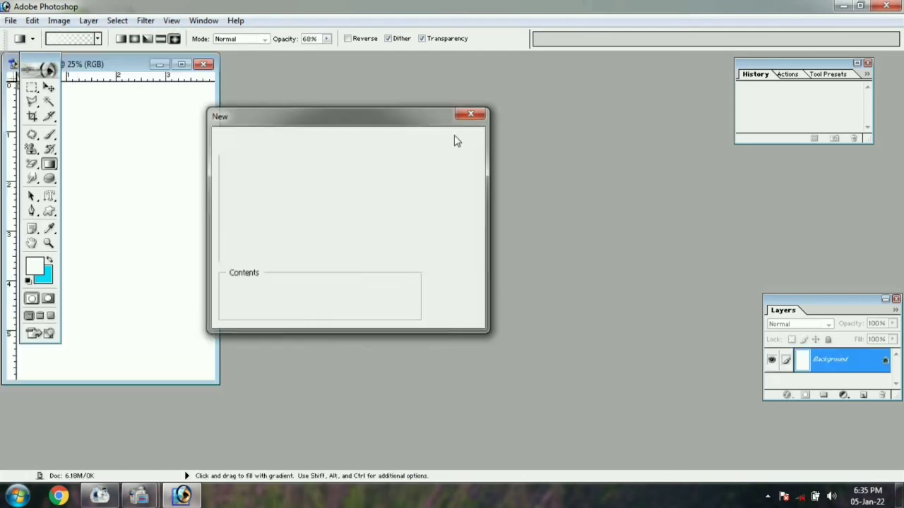
Step: Duplicate the blank document as Untitled-1 copy and place the two windows side by side
right_click(115, 67)
click(143, 73)
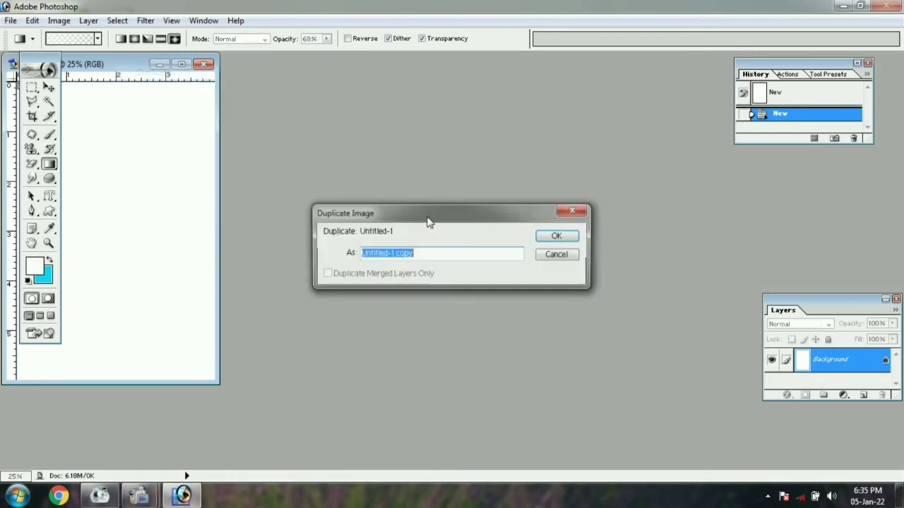
click(555, 236)
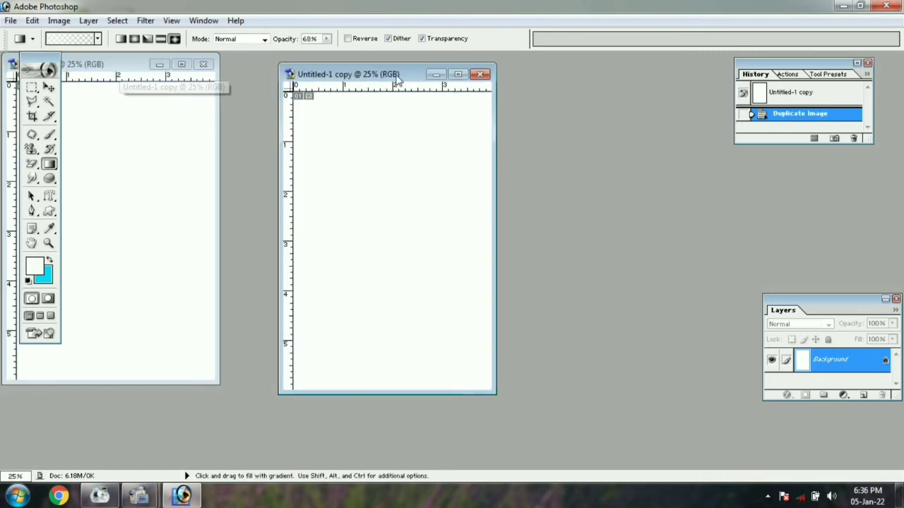
click(110, 66)
drag(110, 66, 180, 72)
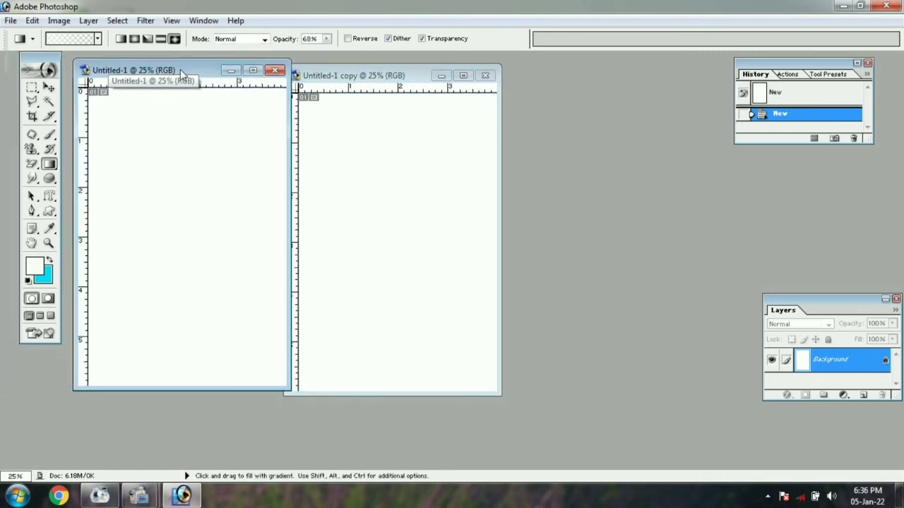
Step: Fill the Untitled-1 page with white and then bright green, using the Paint Bucket tool at 25% opacity
drag(50, 165, 105, 176)
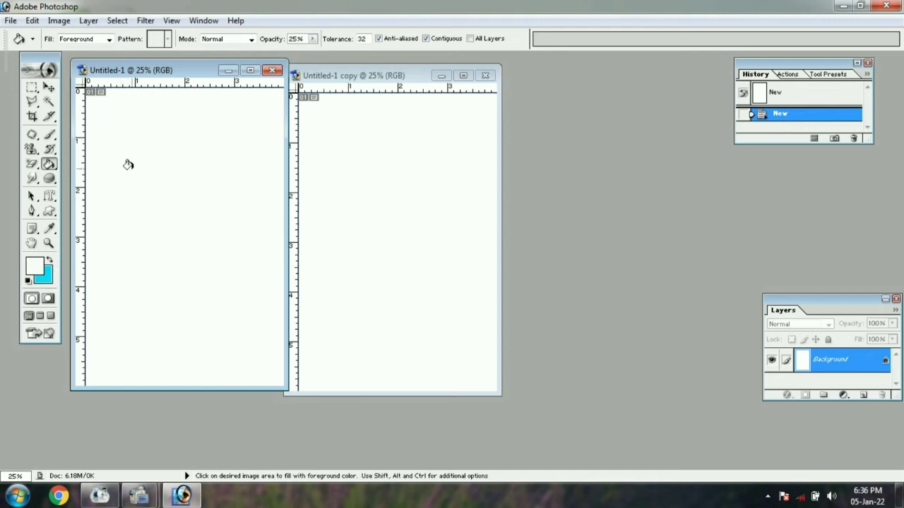
click(128, 164)
click(113, 157)
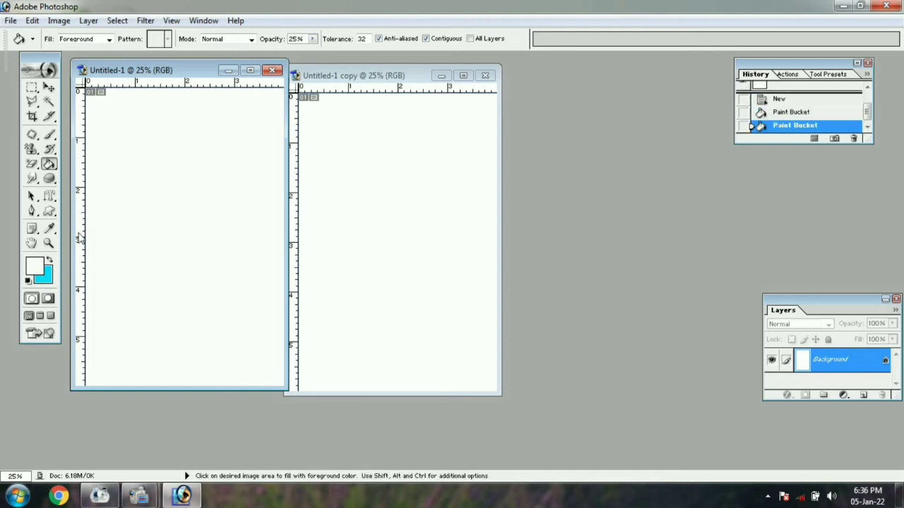
key(i)
click(35, 269)
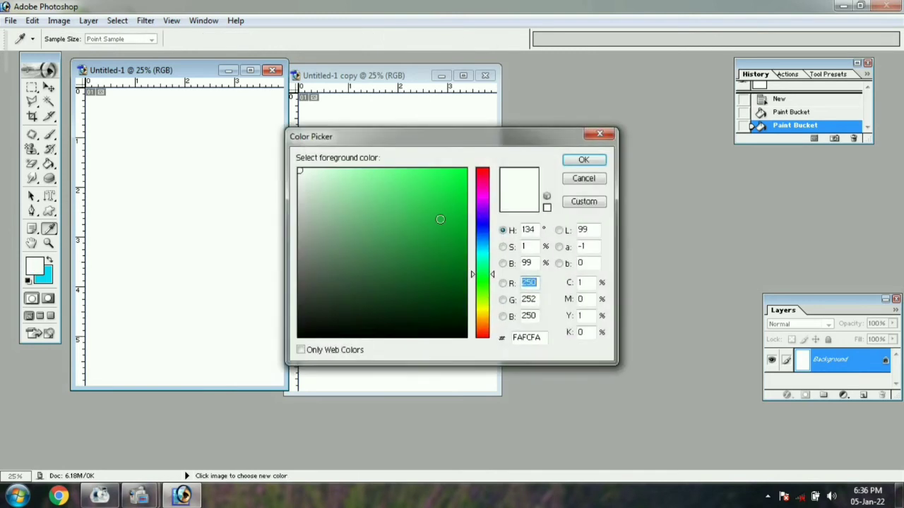
click(460, 177)
click(583, 159)
key(g)
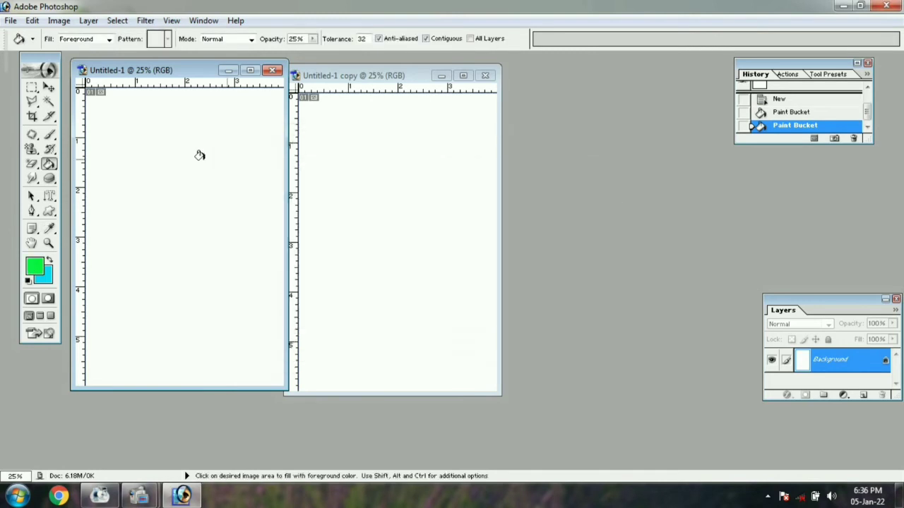
click(176, 153)
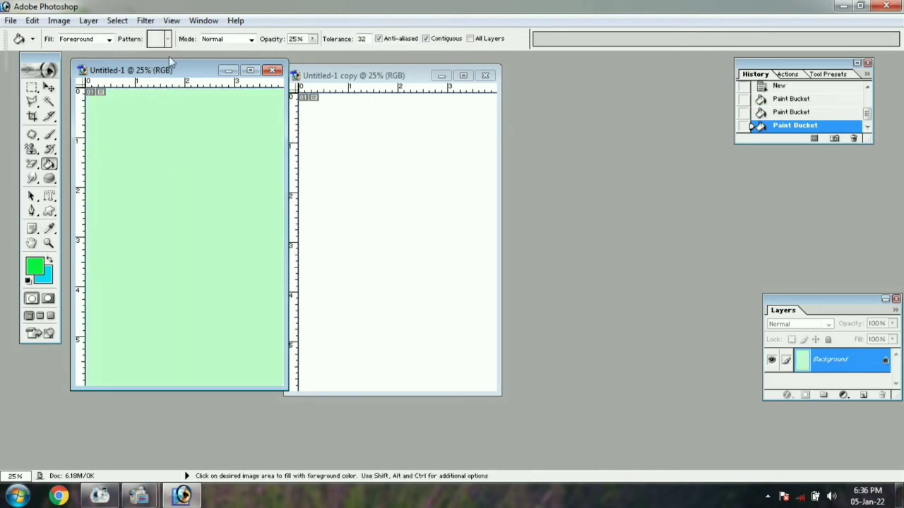
Step: Change the foreground colour to blue 093FF2 and fill the green page with it at 25% opacity
key(i)
click(34, 267)
click(485, 231)
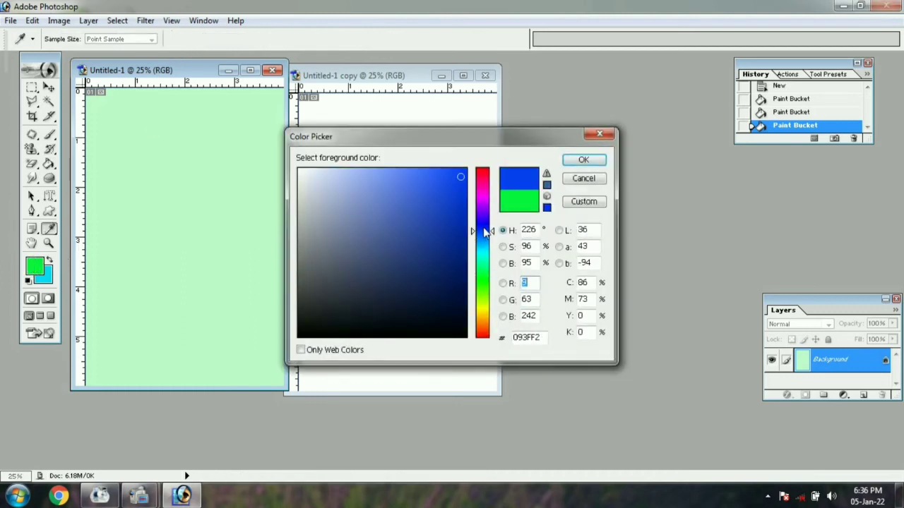
click(583, 159)
click(178, 167)
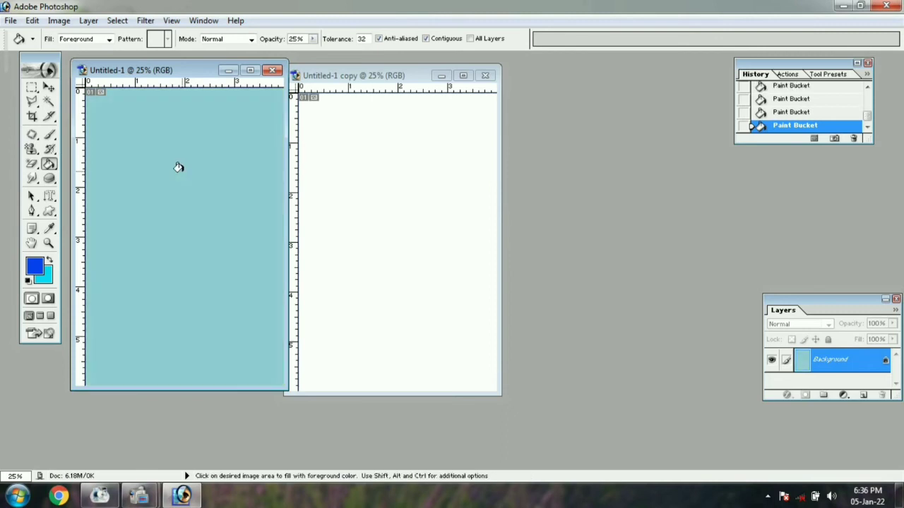
Step: Fill the Untitled-1 page with the blue at 100% Paint Bucket opacity, and fill it again at 42% opacity
click(313, 39)
drag(312, 51, 385, 64)
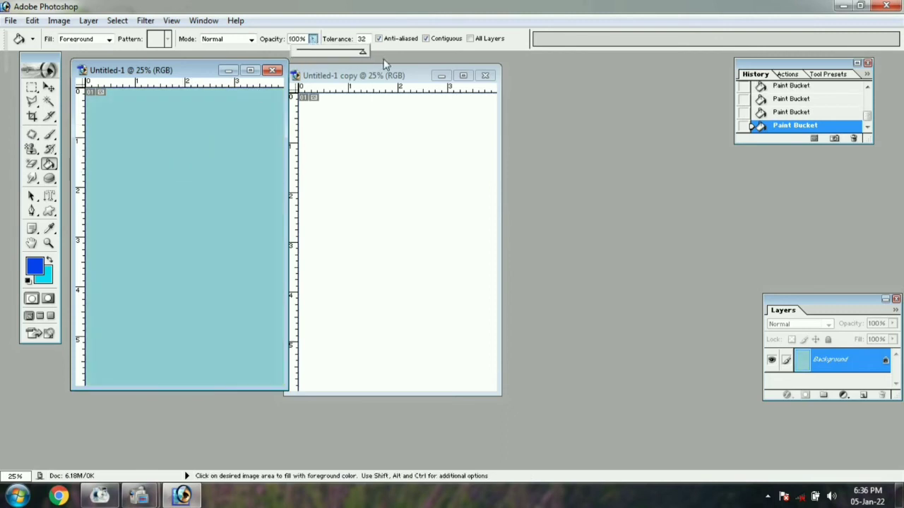
click(151, 148)
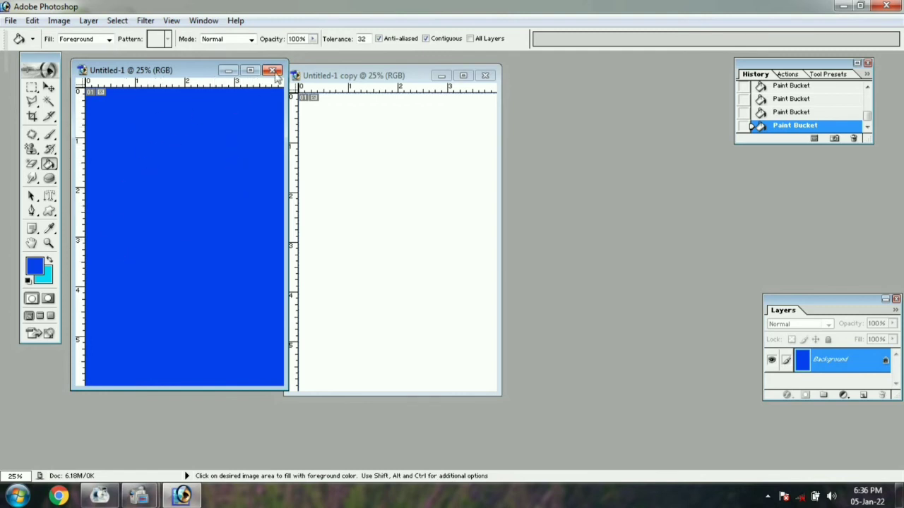
click(312, 38)
drag(310, 51, 281, 53)
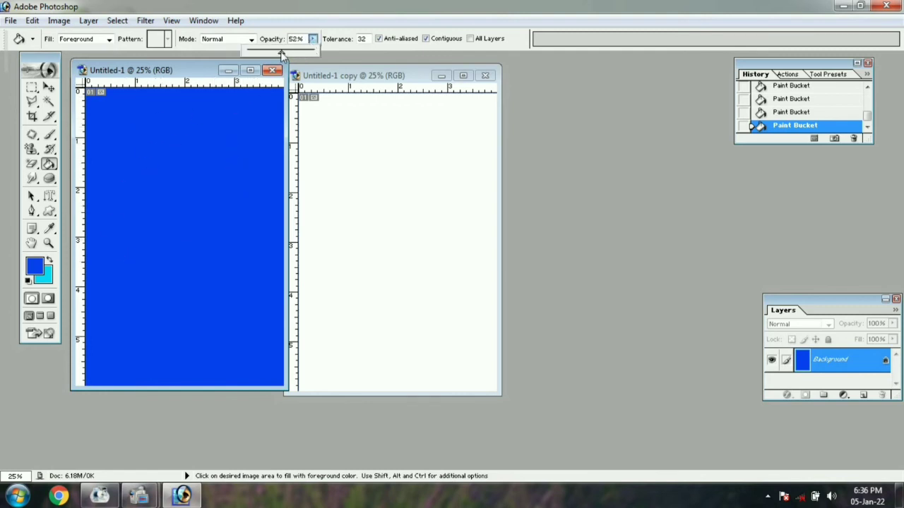
click(187, 149)
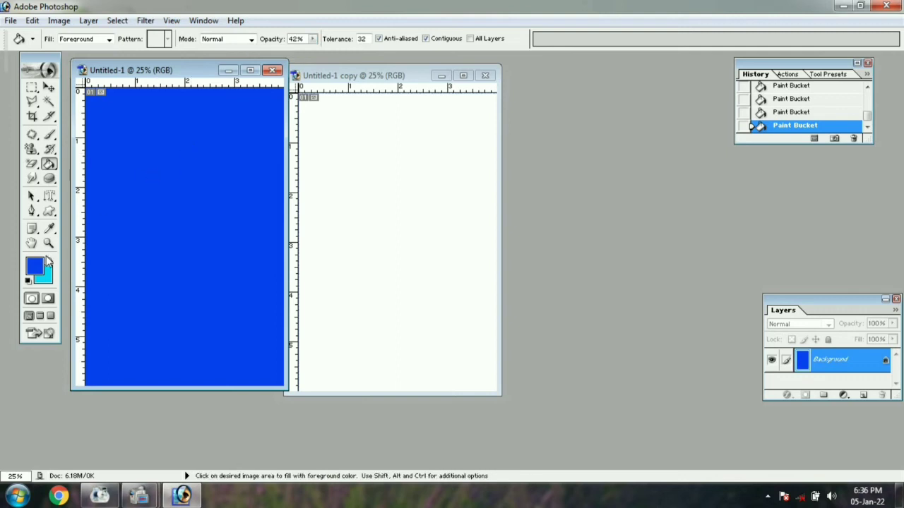
Step: Fill the Untitled-1 copy page with a diamond gradient at 68% opacity using the orange, yellow, orange preset
click(48, 164)
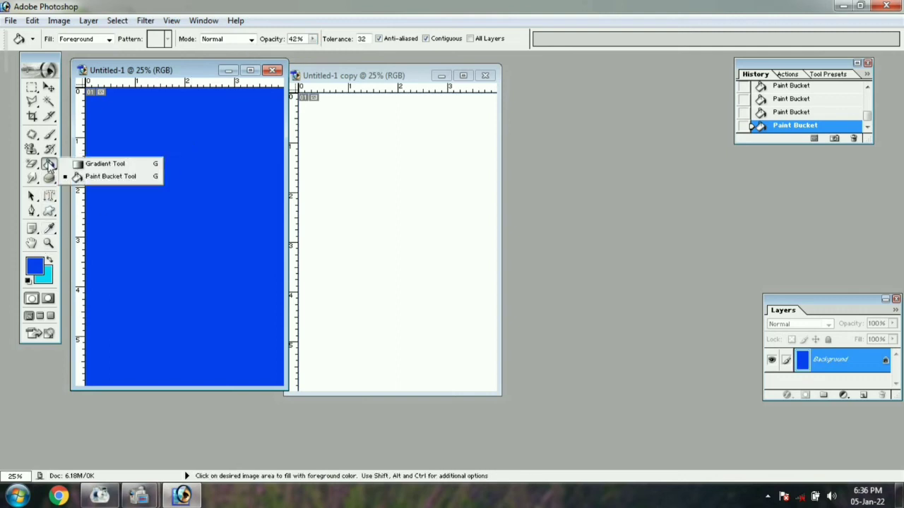
click(105, 164)
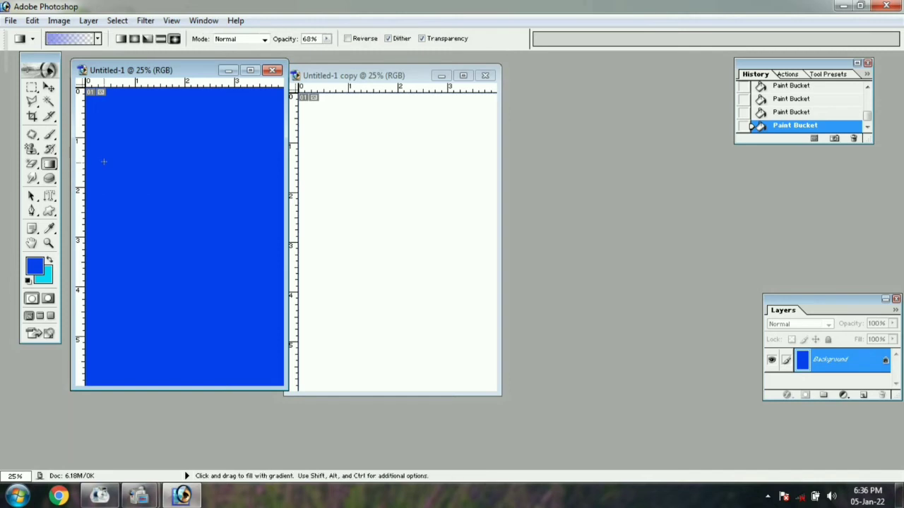
click(98, 40)
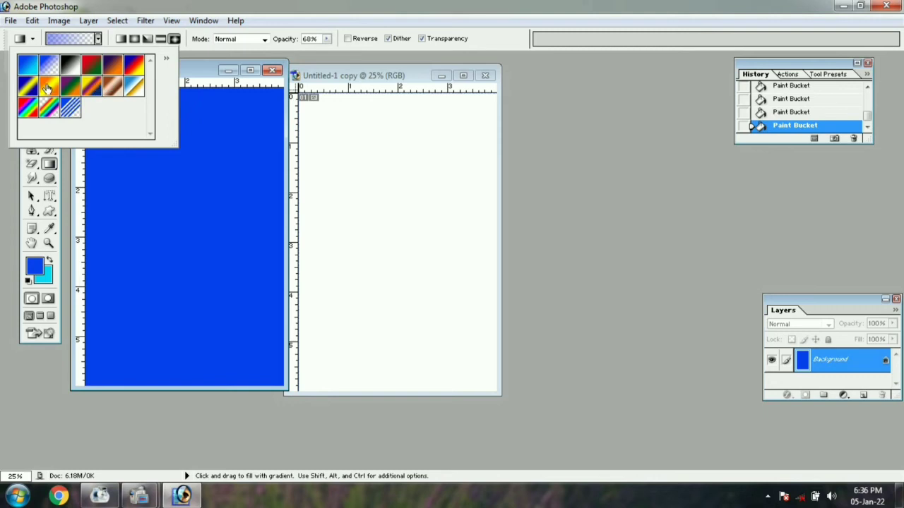
click(47, 86)
click(391, 127)
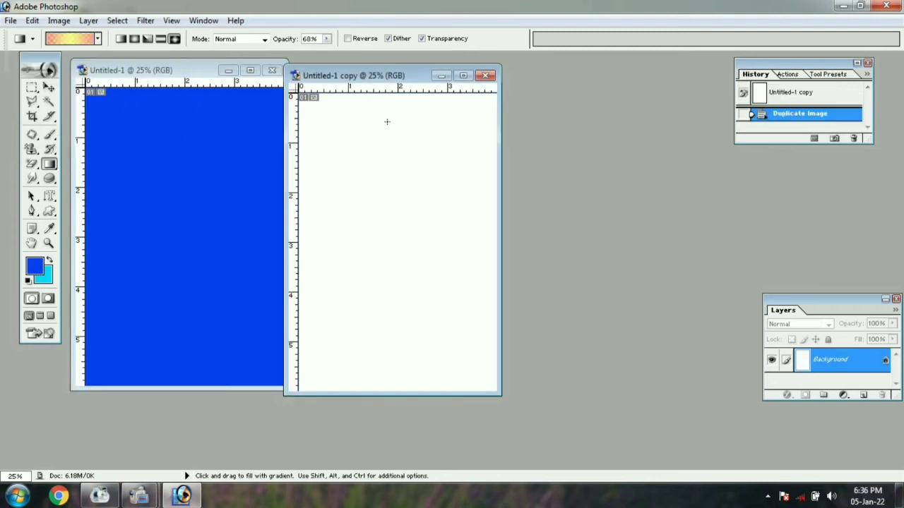
drag(387, 240, 392, 306)
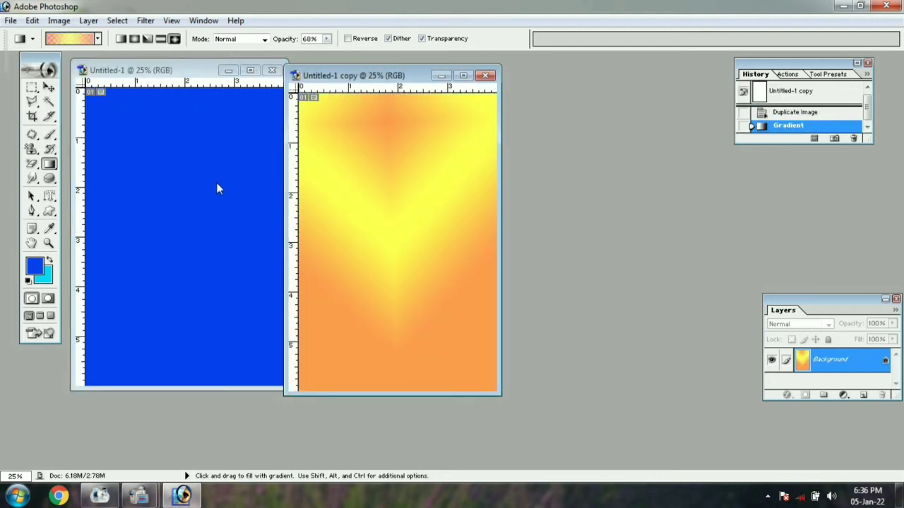
Step: Apply a diamond gradient with the blue, red, yellow preset over the Untitled-1 copy page
click(98, 39)
click(135, 65)
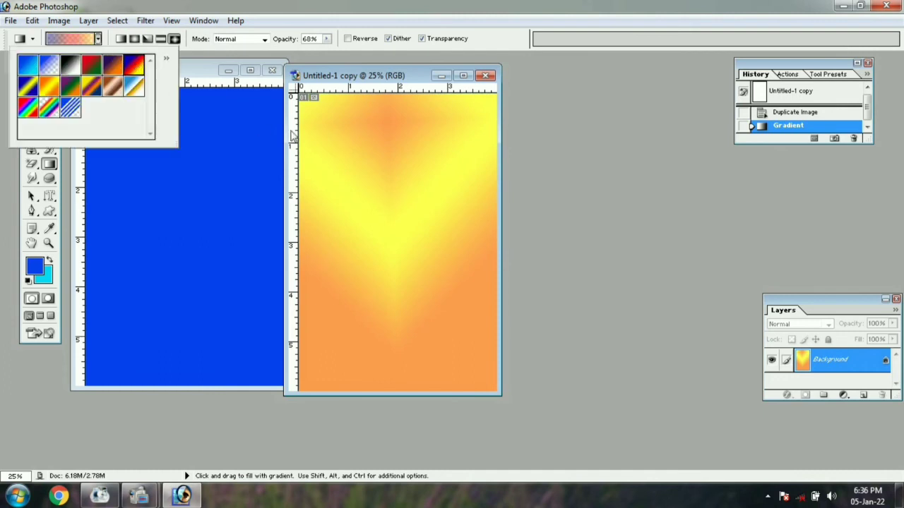
drag(342, 111, 370, 209)
drag(409, 340, 413, 339)
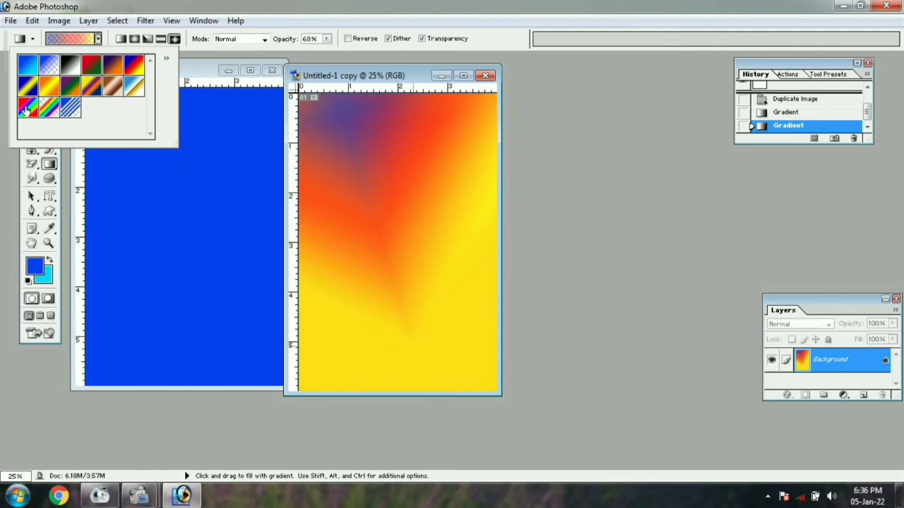
Step: Apply a vertical diamond gradient with the rainbow spectrum preset over the Untitled-1 copy page
click(26, 110)
drag(374, 126, 375, 282)
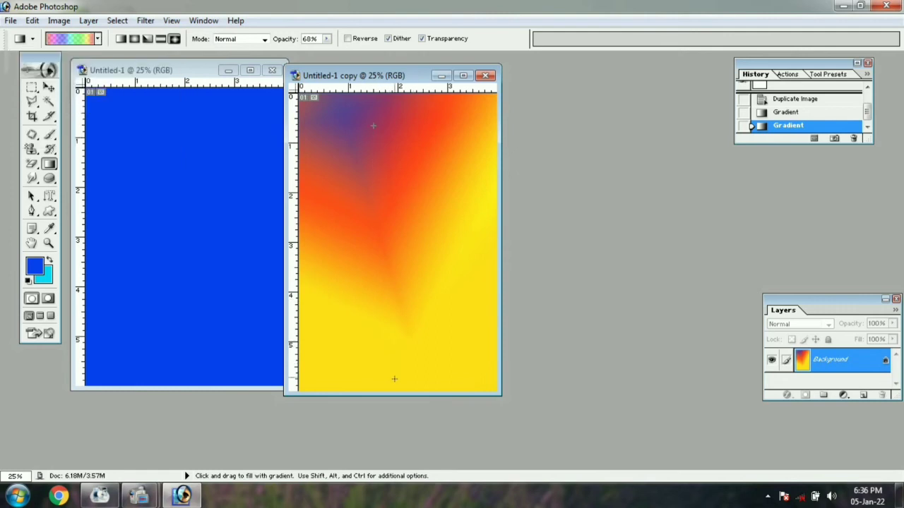
drag(394, 379, 373, 368)
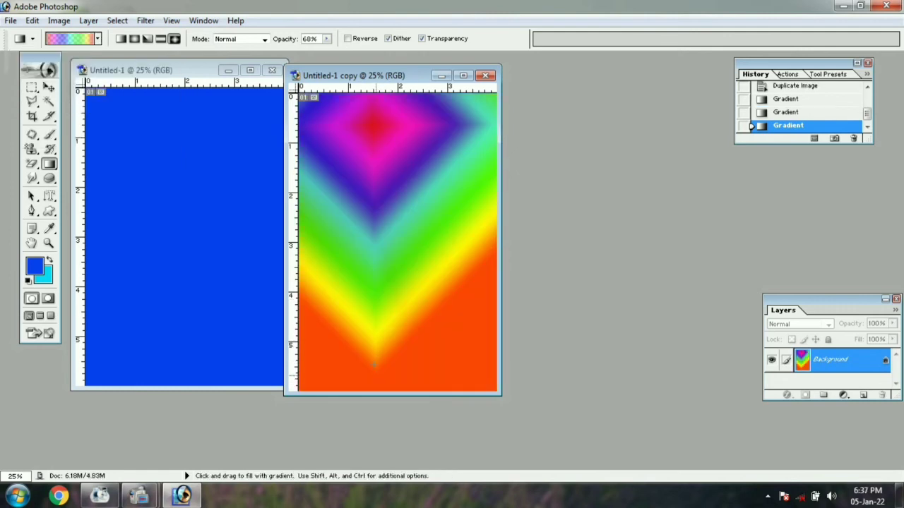
Step: Apply the spectrum preset to the Untitled-1 copy page as a linear gradient and as a radial gradient
click(120, 39)
drag(309, 112, 465, 377)
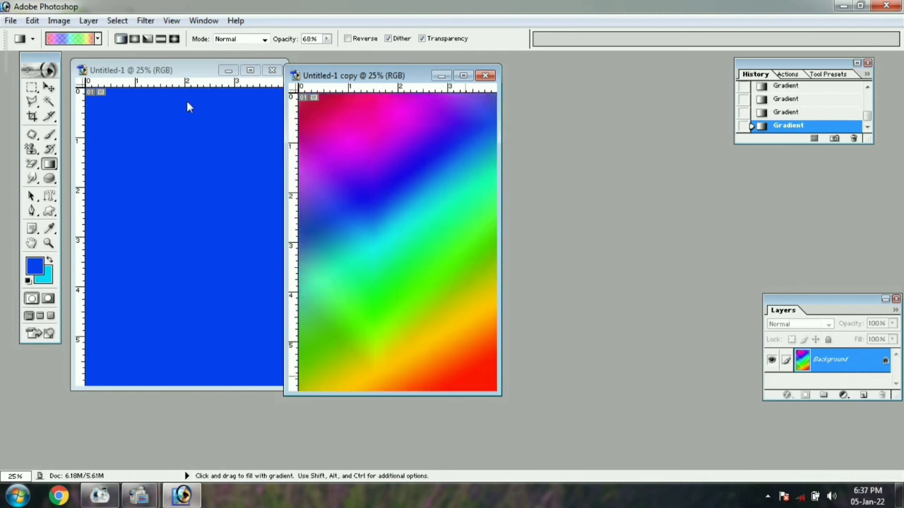
click(134, 39)
drag(397, 231, 442, 316)
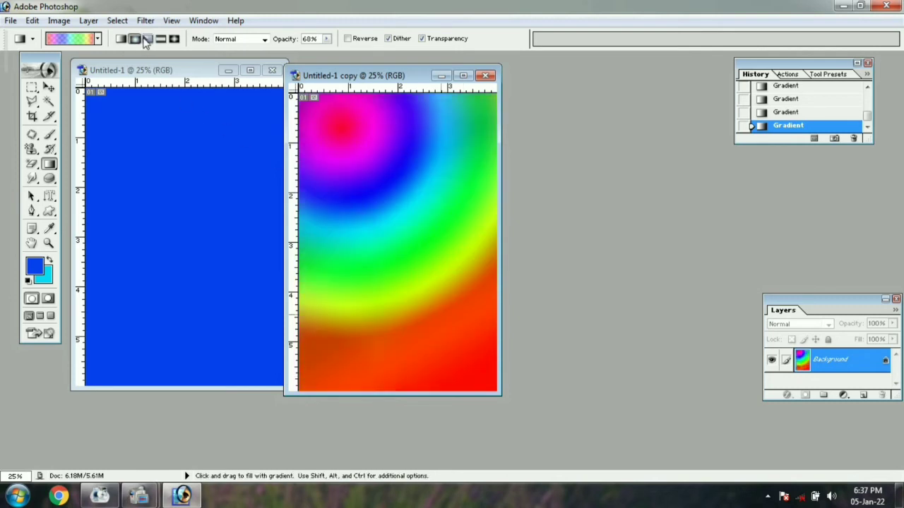
Step: Apply the spectrum preset to the Untitled-1 copy page as an angle gradient and as a reflected gradient
click(147, 39)
drag(335, 129, 393, 218)
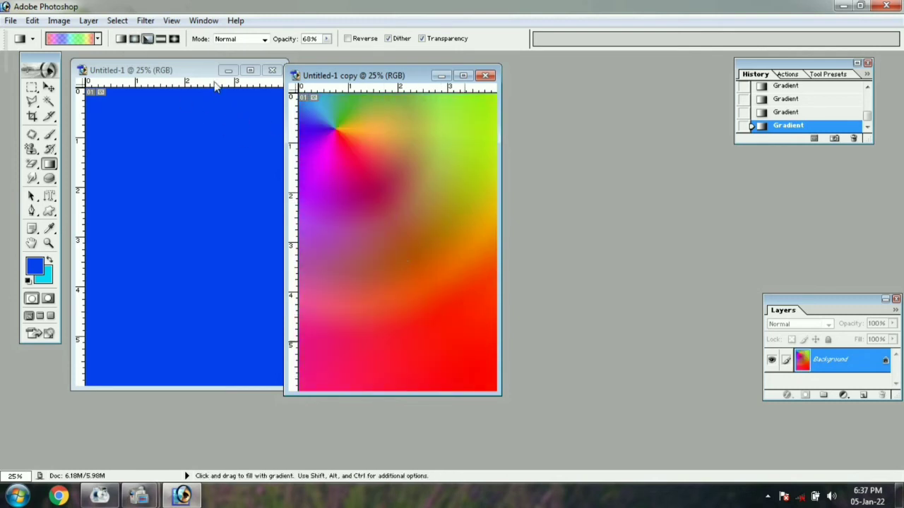
click(161, 40)
drag(327, 127, 448, 298)
Step: Switch back to the diamond style and draw two diagonal spectrum gradients on the Untitled-1 copy page
click(175, 39)
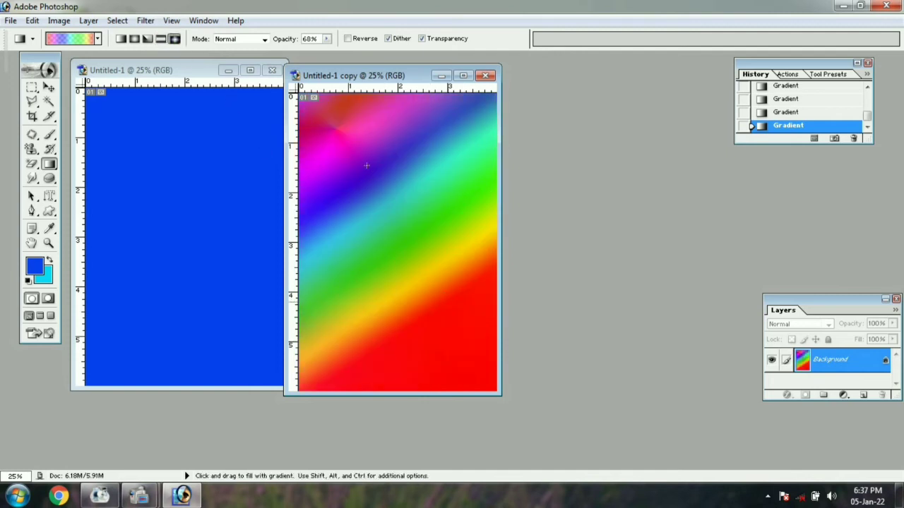
drag(357, 146, 426, 300)
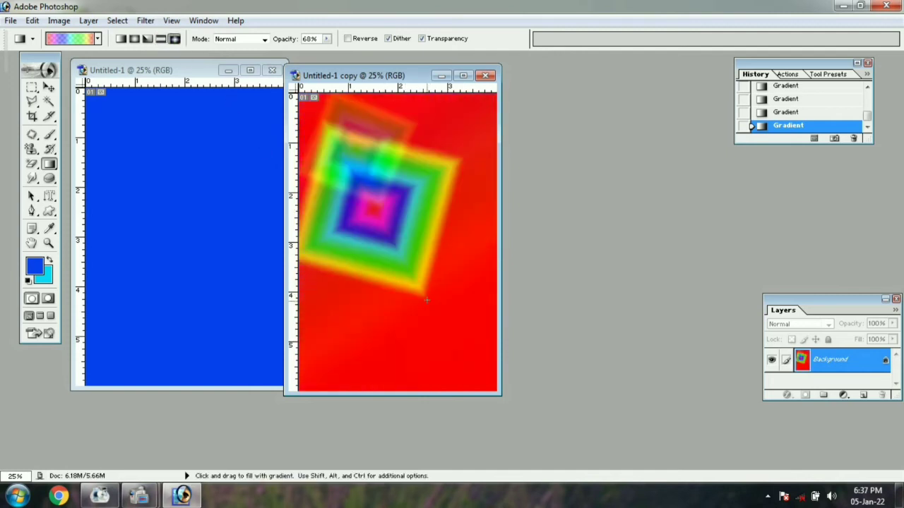
drag(346, 150, 466, 326)
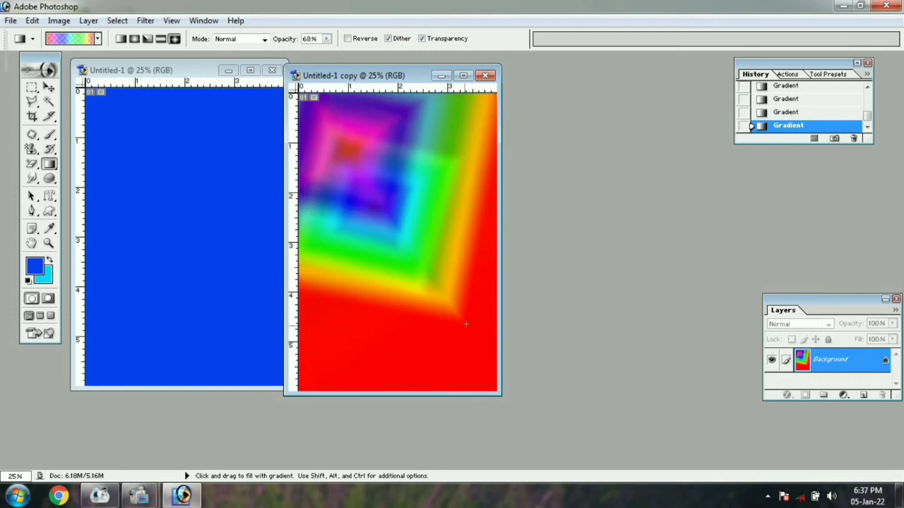
Step: Restore the Untitled-1 copy and Untitled-1 pages to white by painting with the History Brush enlarged to 400 px
click(49, 149)
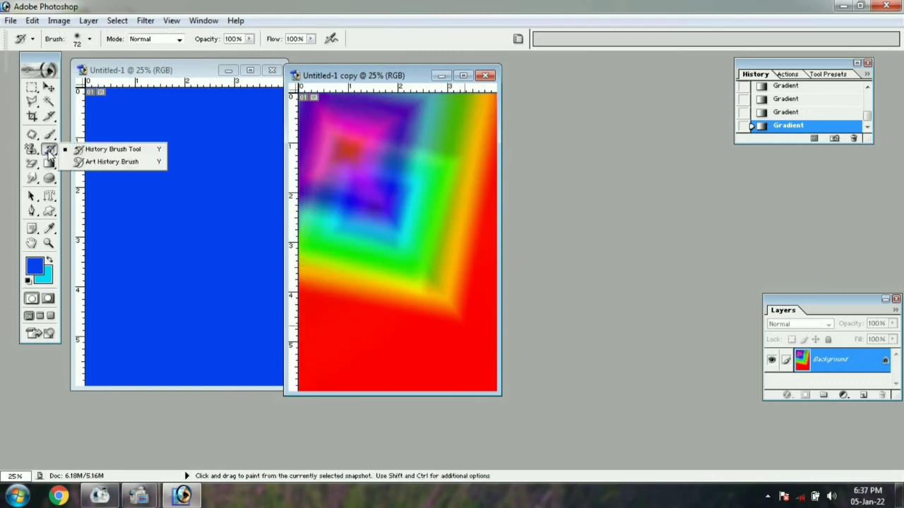
click(100, 152)
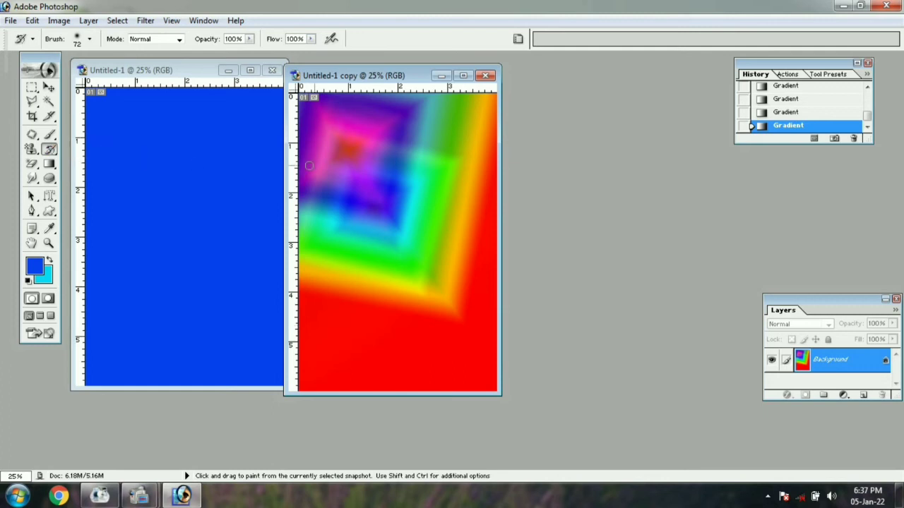
click(338, 164)
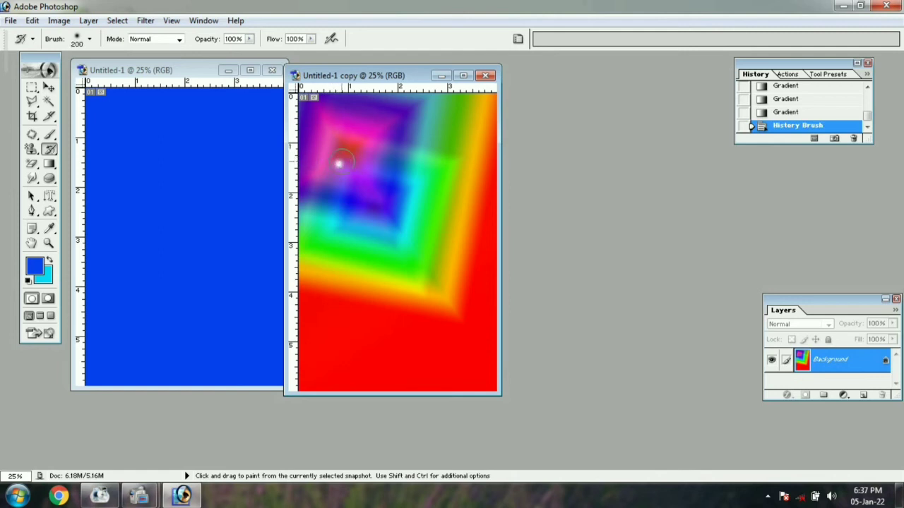
key(bracketright)
key(bracketright)
key(bracketright)
key(bracketright)
key(bracketright)
key(bracketright)
mouse_move(383, 150)
mouse_down()
mouse_move(460, 137)
mouse_move(423, 116)
mouse_move(317, 101)
mouse_move(459, 184)
mouse_move(487, 212)
mouse_move(381, 233)
mouse_move(433, 232)
mouse_move(442, 258)
mouse_move(368, 339)
mouse_move(423, 374)
mouse_move(466, 364)
mouse_up()
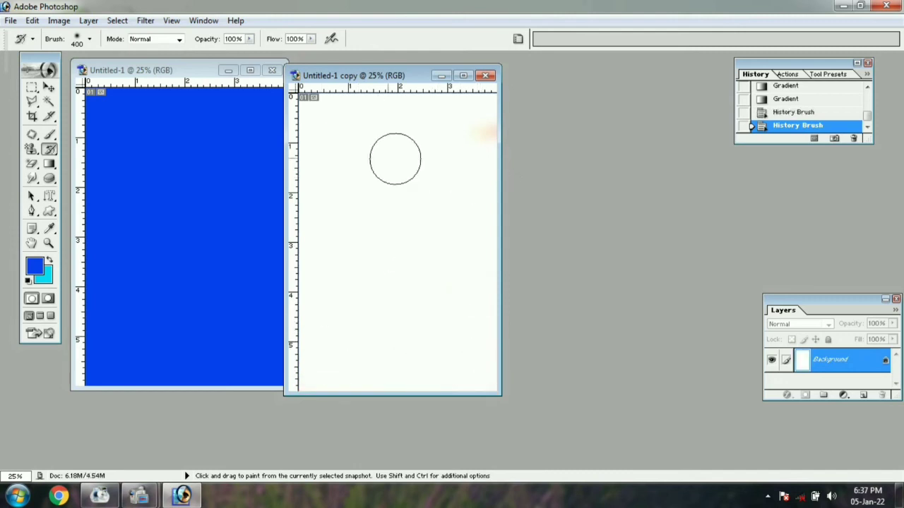
click(212, 151)
mouse_move(211, 151)
mouse_down()
mouse_move(217, 115)
mouse_move(99, 127)
mouse_move(268, 134)
mouse_move(106, 198)
mouse_move(155, 247)
mouse_move(212, 254)
mouse_move(208, 191)
mouse_move(268, 290)
mouse_move(202, 329)
mouse_move(113, 336)
mouse_move(268, 374)
mouse_move(240, 367)
mouse_up()
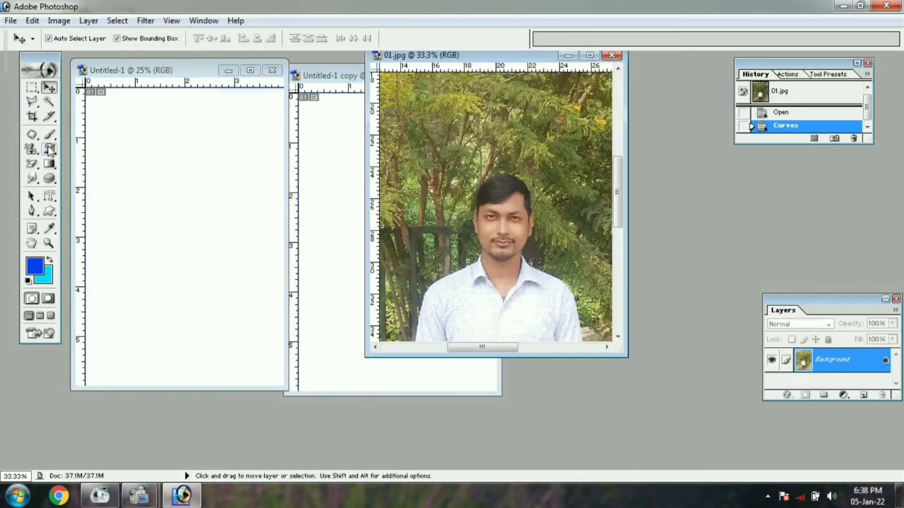
Step: Paint over the foliage around the man in 01.jpg with the Art History Brush at 31% opacity
click(49, 149)
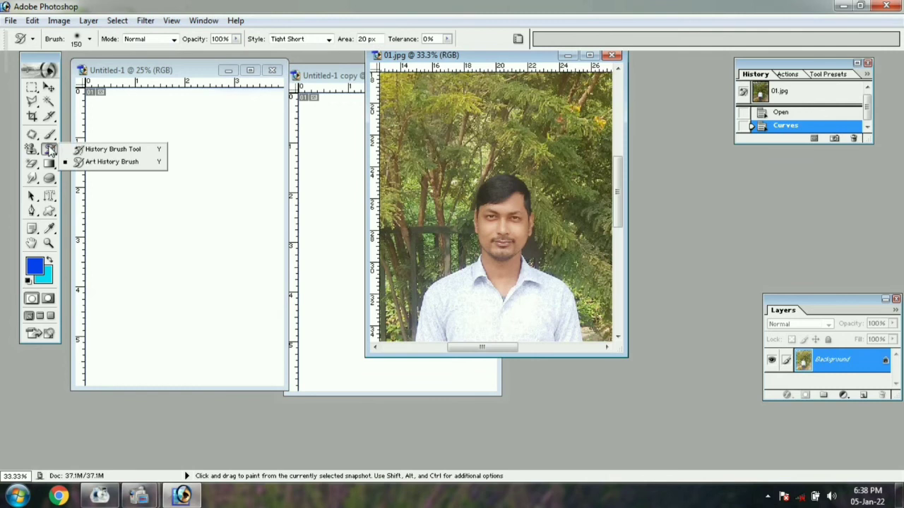
click(102, 163)
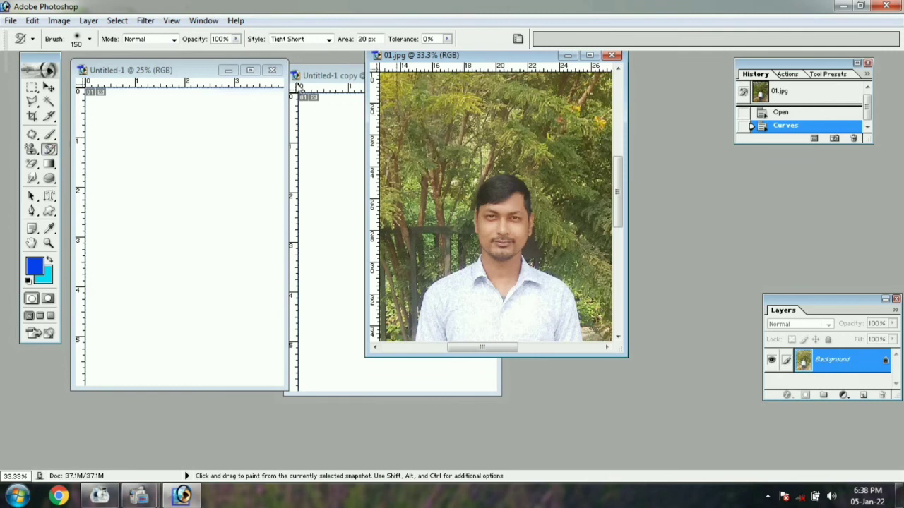
click(236, 40)
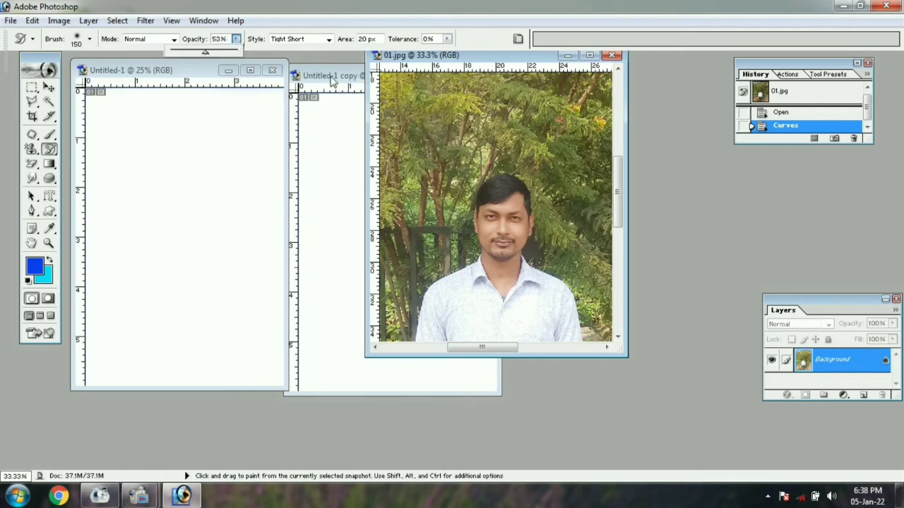
click(191, 52)
click(478, 100)
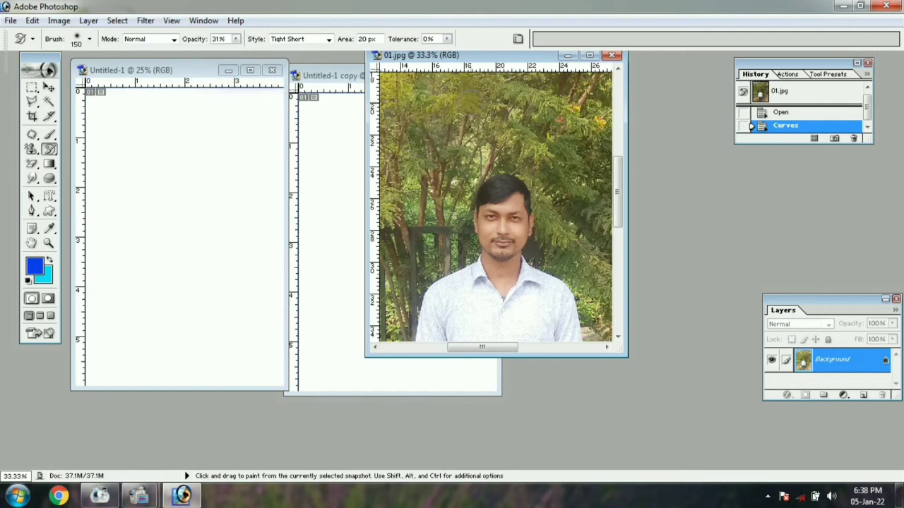
mouse_move(478, 100)
mouse_down()
mouse_move(403, 88)
mouse_move(597, 97)
mouse_move(416, 139)
mouse_move(403, 191)
mouse_move(399, 305)
mouse_move(445, 176)
mouse_move(470, 151)
mouse_move(516, 134)
mouse_move(589, 168)
mouse_move(593, 237)
mouse_move(583, 268)
mouse_up()
Step: Paint the smeared foliage in 01.jpg back to its original state with the History Brush
click(49, 149)
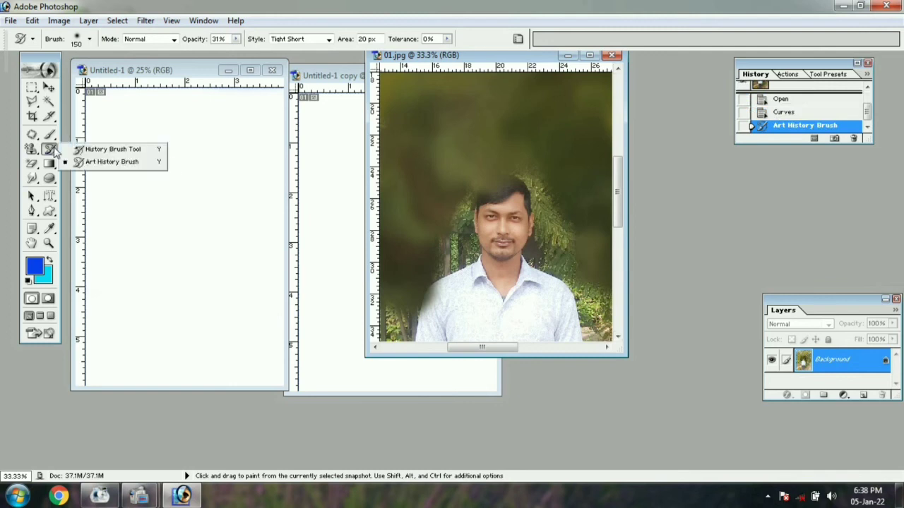
click(113, 150)
mouse_move(532, 124)
mouse_down()
mouse_move(579, 104)
mouse_move(456, 158)
mouse_move(410, 211)
mouse_up()
mouse_move(346, 235)
mouse_down()
mouse_move(412, 250)
mouse_move(406, 185)
mouse_move(404, 301)
mouse_move(425, 165)
mouse_move(424, 226)
mouse_move(575, 251)
mouse_move(575, 318)
mouse_move(444, 281)
mouse_move(462, 329)
mouse_up()
Step: Select the Brush tool, maximise the 01 - Copy.jpg portrait and enlarge the woman's lips at 400%
click(48, 149)
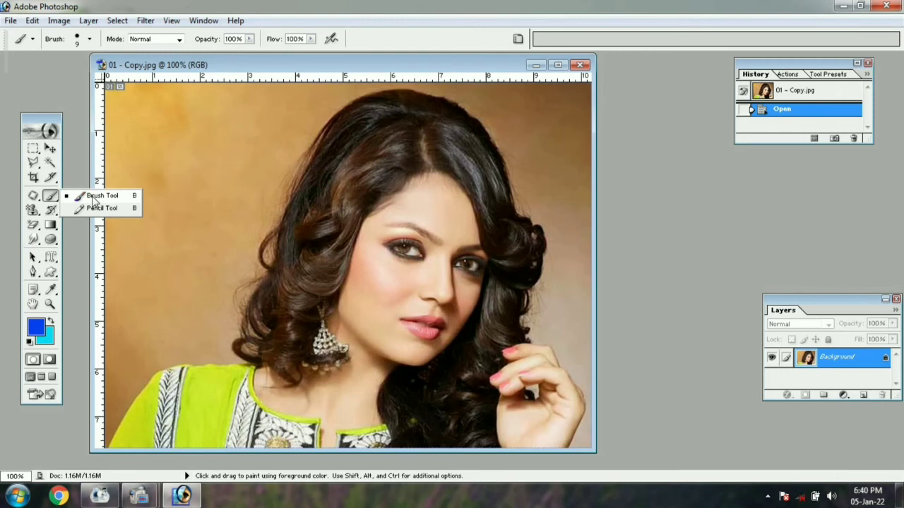
click(92, 197)
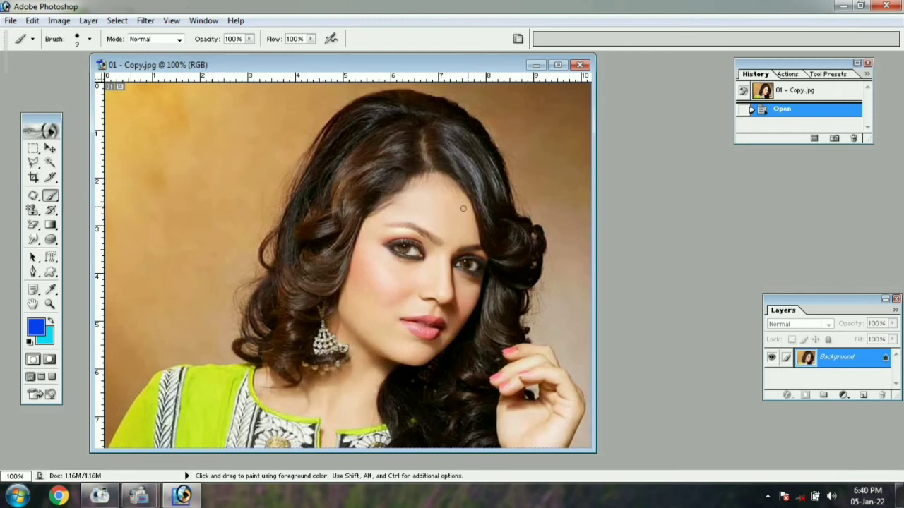
click(558, 64)
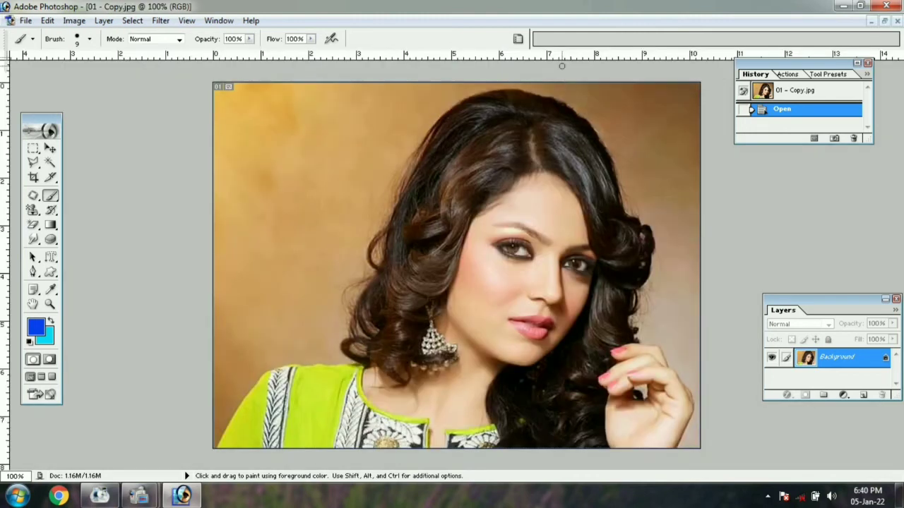
key(ctrl+plus)
key(ctrl+plus)
key(ctrl+plus)
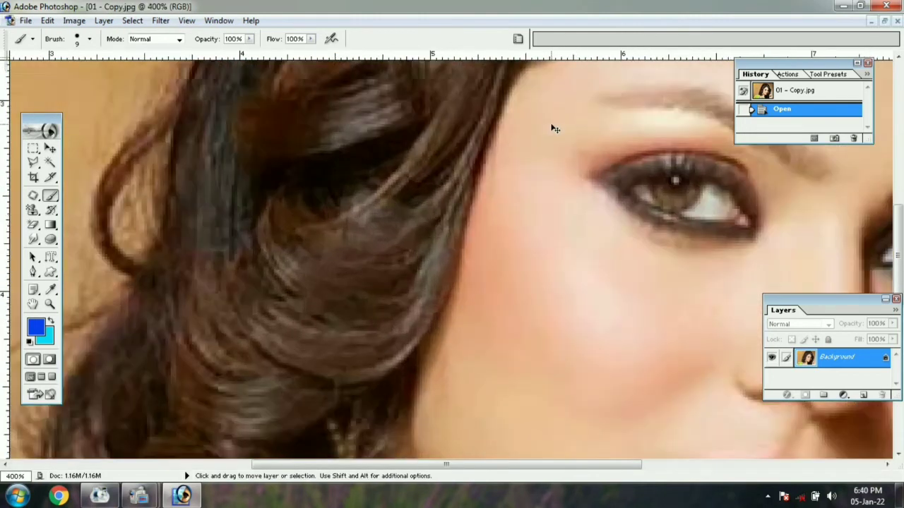
drag(621, 262, 377, 151)
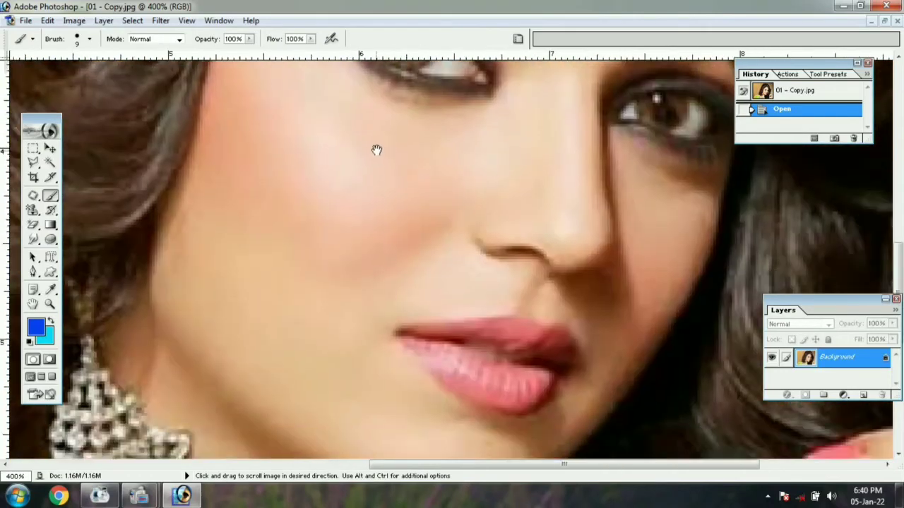
scroll(507, 258, down, 2)
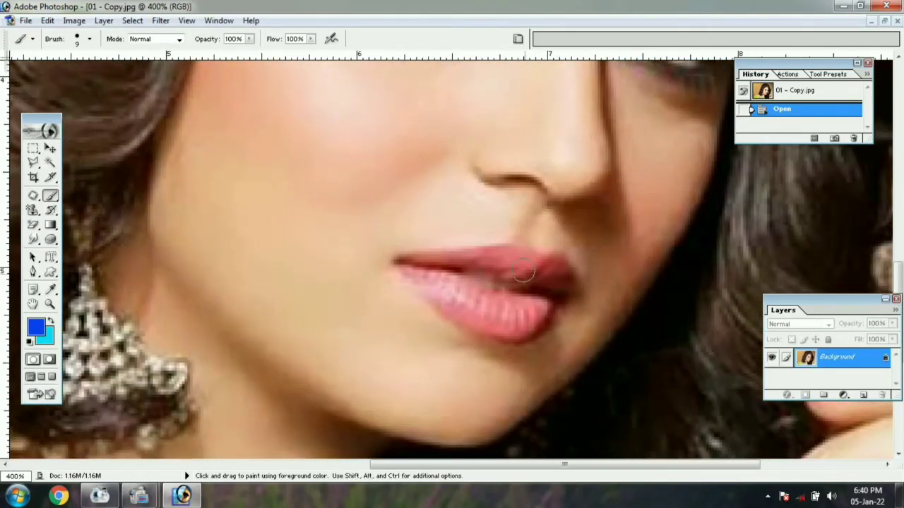
Step: Change the foreground colour from the blue to a bright pink with a hue of 333°
click(37, 326)
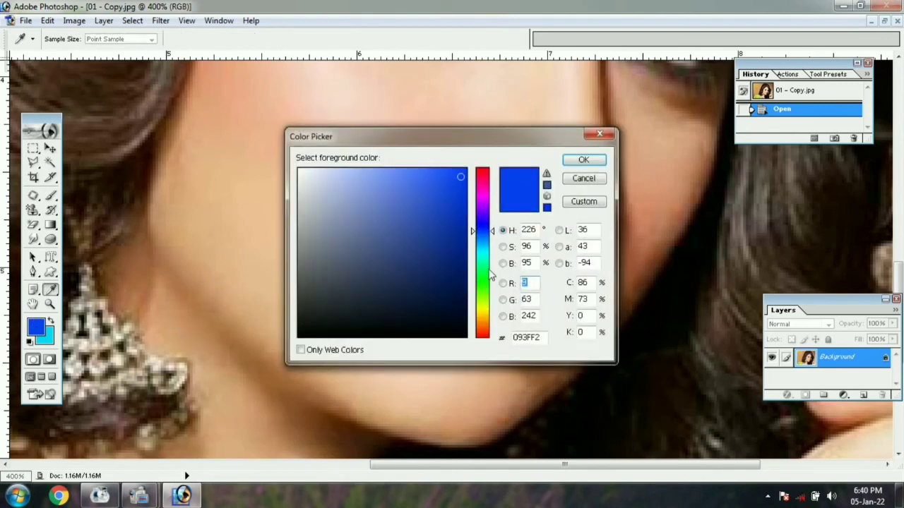
click(481, 324)
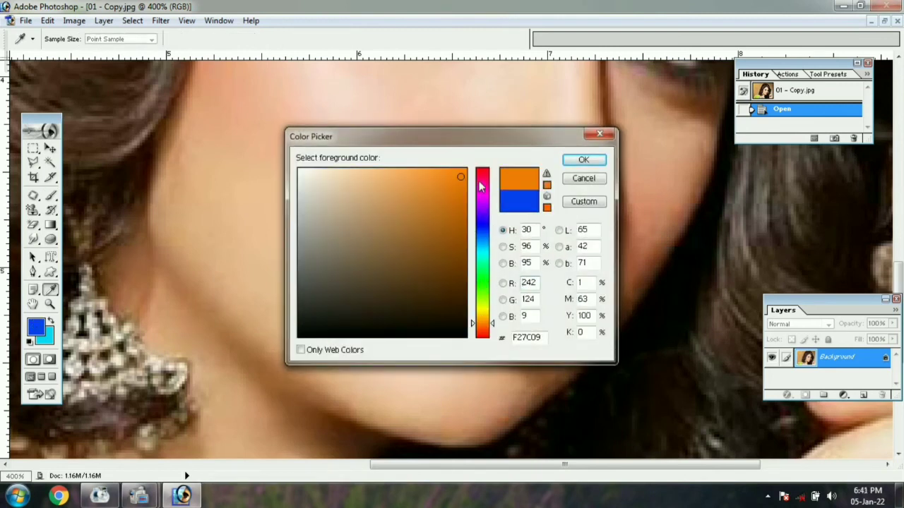
click(480, 180)
click(580, 159)
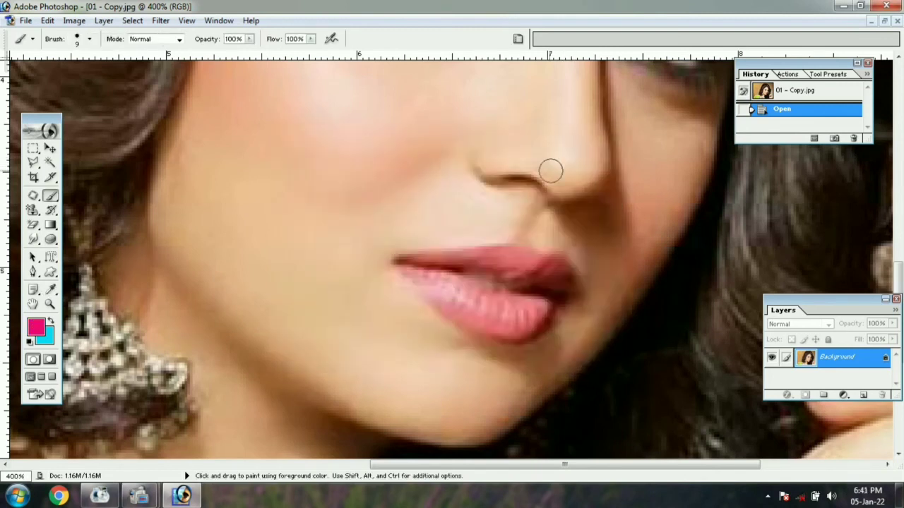
Step: Paint the woman's upper and lower lips pink with the Brush tool at 26% opacity and 25% flow
click(250, 39)
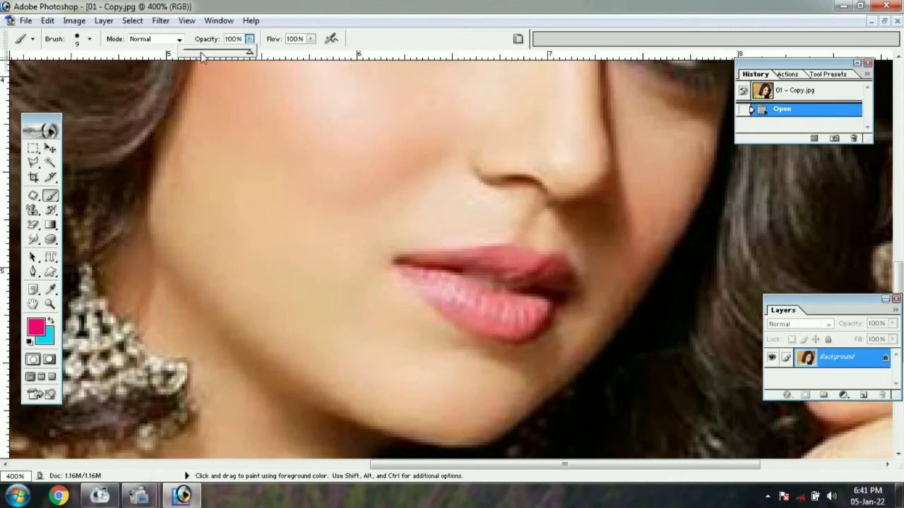
click(311, 38)
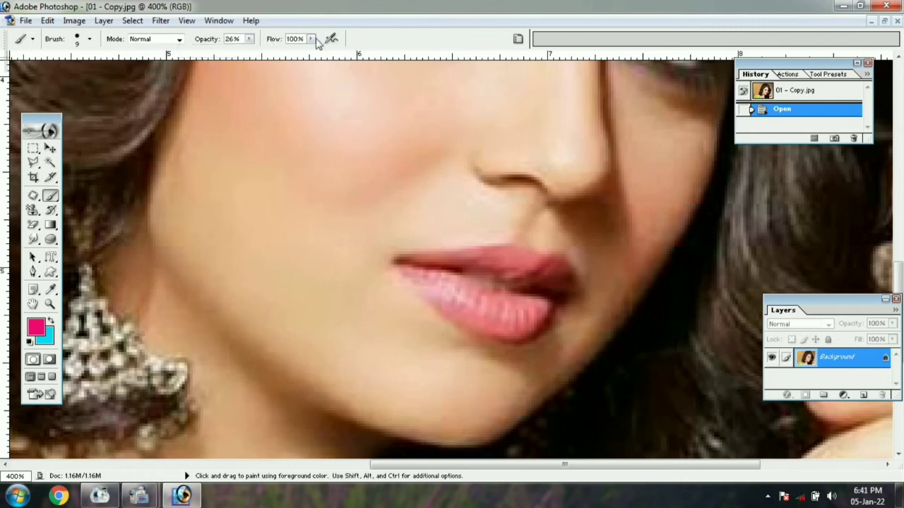
click(311, 39)
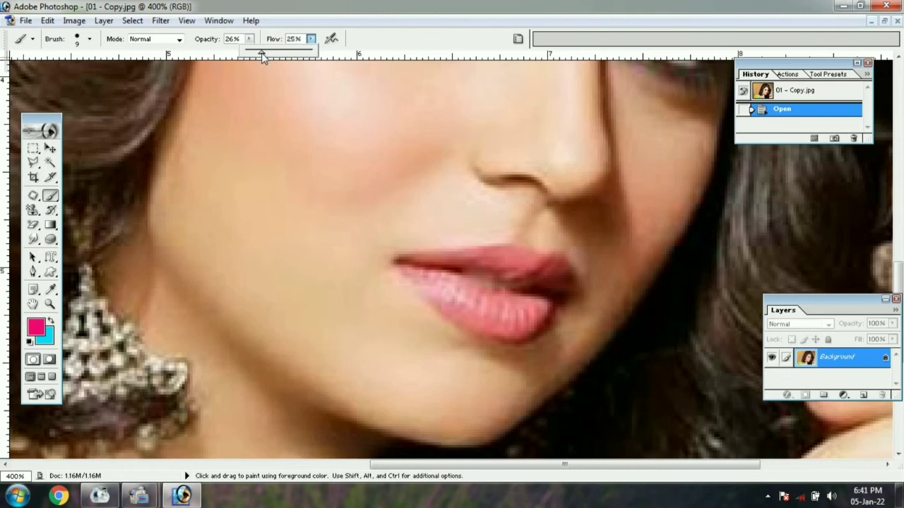
click(412, 266)
mouse_move(412, 265)
mouse_down()
mouse_move(514, 253)
mouse_move(560, 272)
mouse_move(564, 289)
mouse_move(464, 262)
mouse_move(416, 270)
mouse_move(538, 305)
mouse_move(521, 318)
mouse_move(490, 313)
mouse_move(431, 285)
mouse_move(471, 321)
mouse_up()
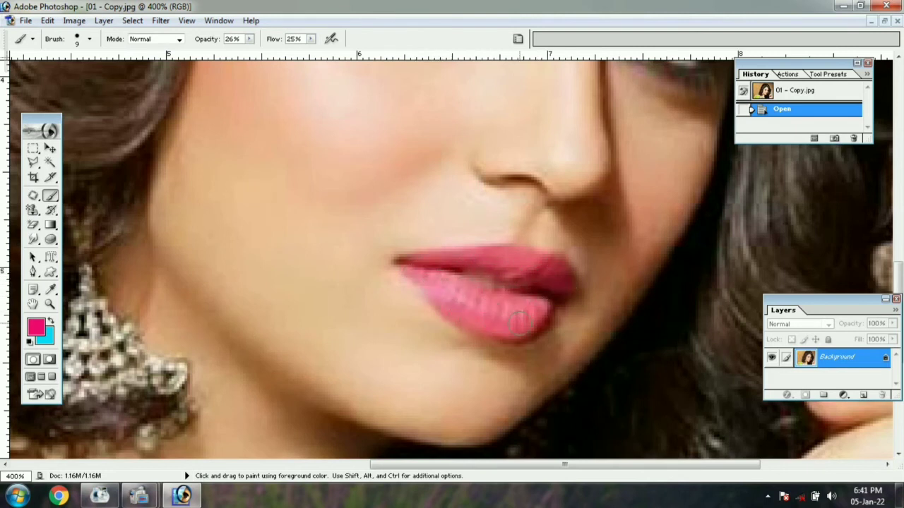
mouse_move(541, 298)
mouse_down()
mouse_move(498, 303)
mouse_move(412, 275)
mouse_up()
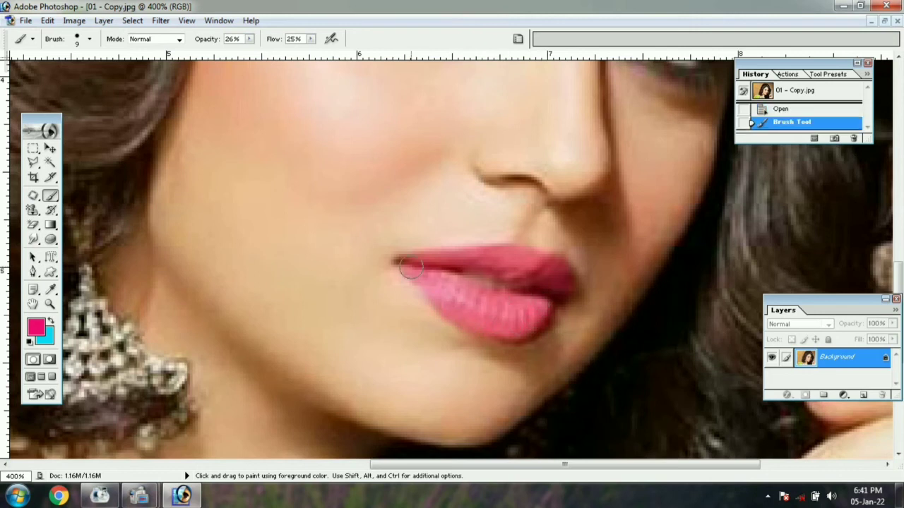
Step: Paint pink eyeshadow along the upper eyelids of both eyes with the Brush tool
scroll(472, 244, up, 2)
scroll(473, 244, up, 6)
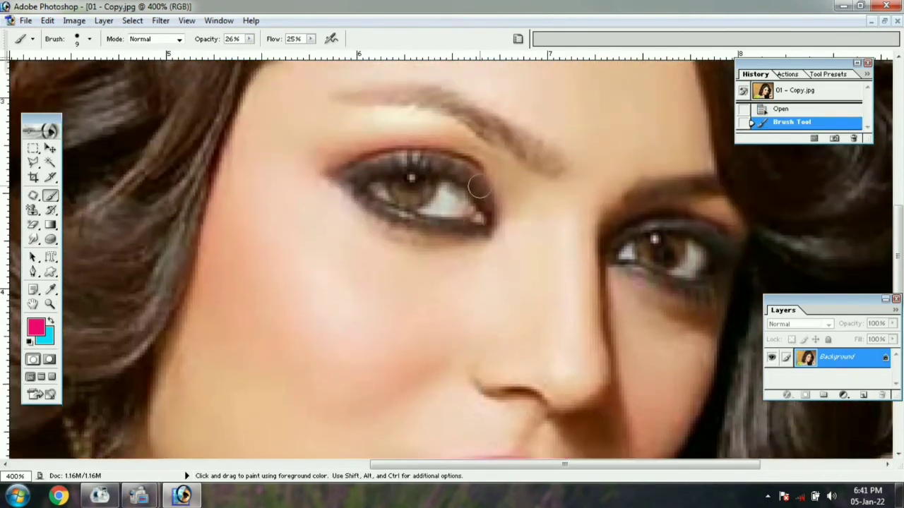
mouse_move(484, 177)
mouse_down()
mouse_move(463, 159)
mouse_move(432, 152)
mouse_move(328, 167)
mouse_up()
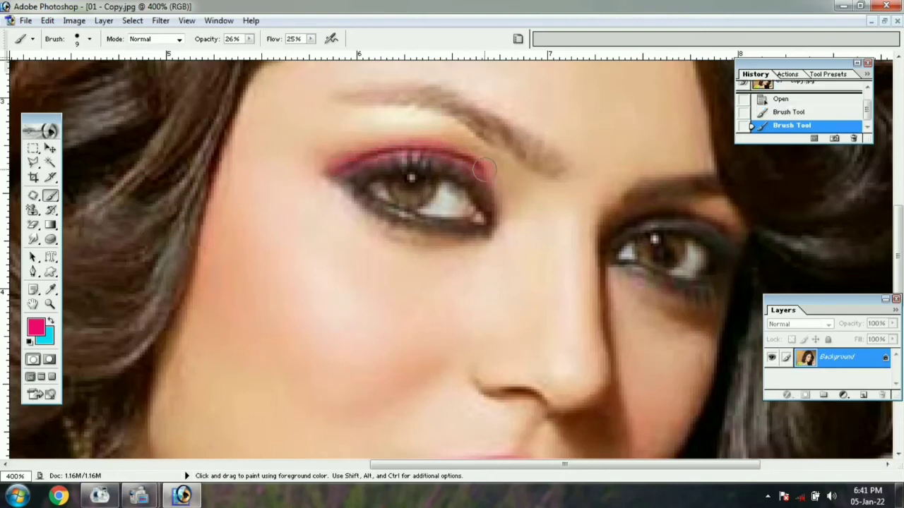
drag(485, 170, 510, 217)
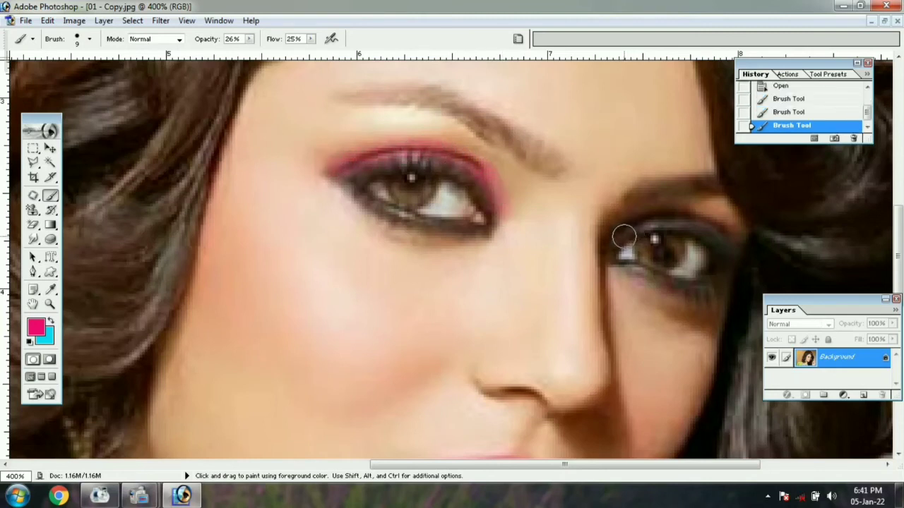
mouse_move(624, 237)
mouse_down()
mouse_move(645, 221)
mouse_move(689, 215)
mouse_move(741, 230)
mouse_up()
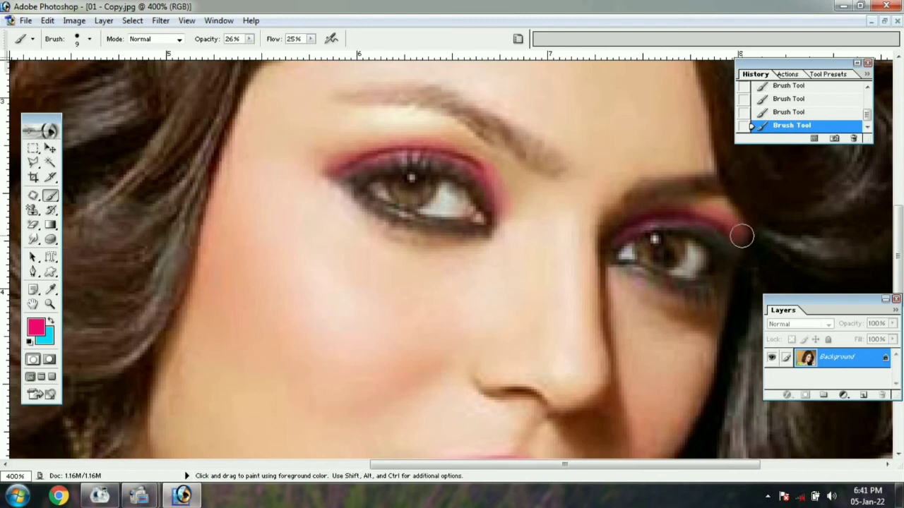
key(ctrl+minus)
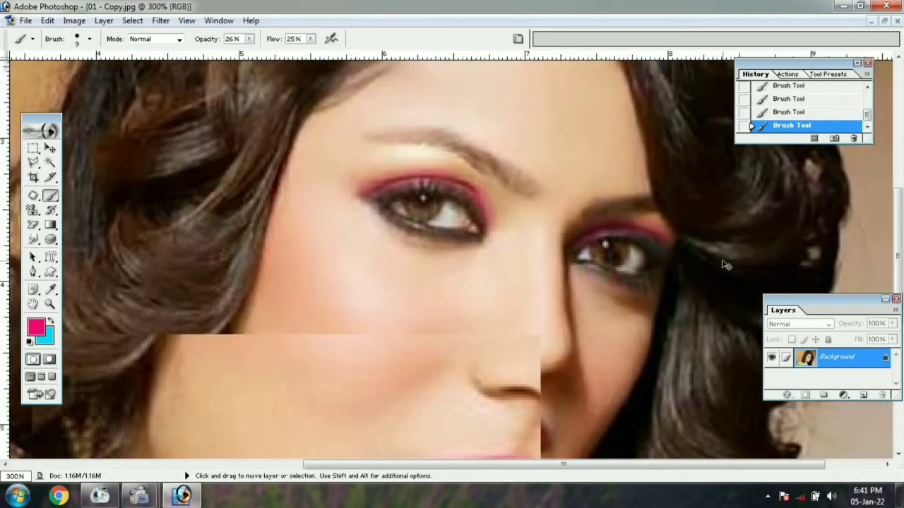
key(ctrl+minus)
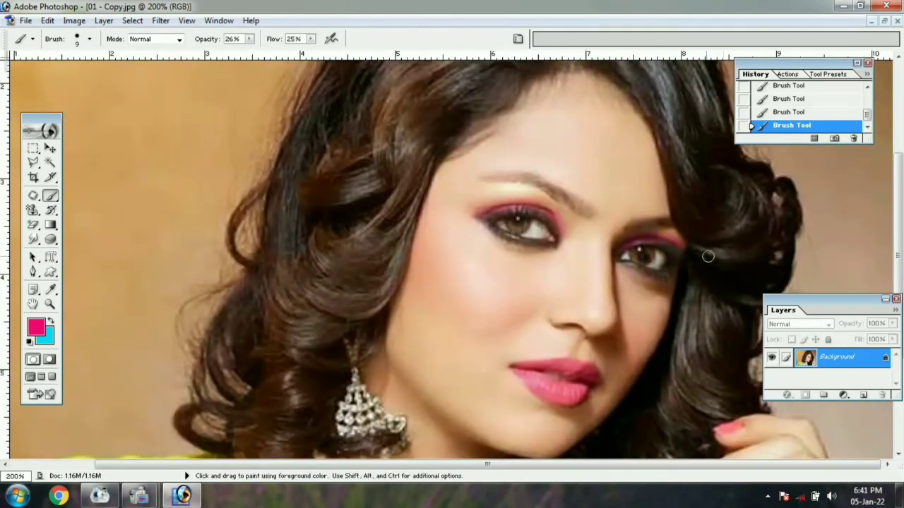
Step: Select the Pencil tool and set the foreground colour to near-black 050002 for detail work between the eyebrows
drag(52, 200, 86, 205)
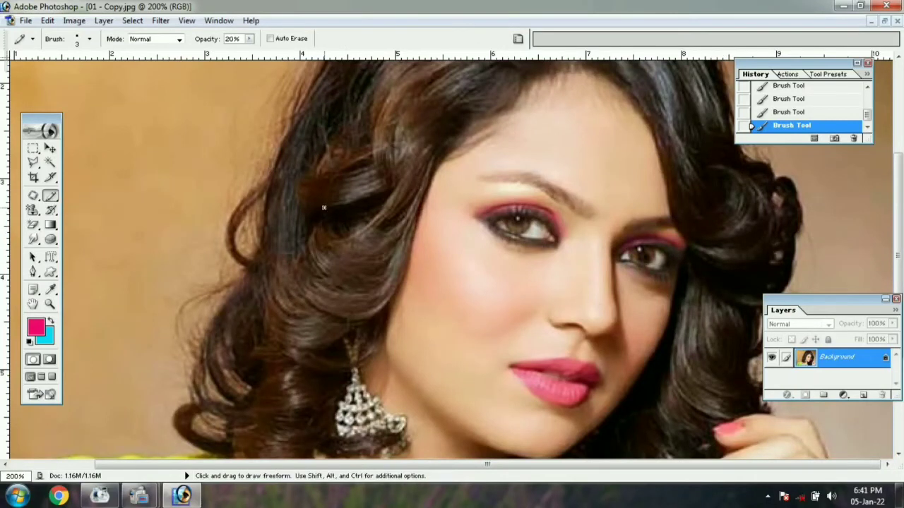
key(ctrl+equal)
key(ctrl+equal)
key(ctrl+equal)
click(36, 327)
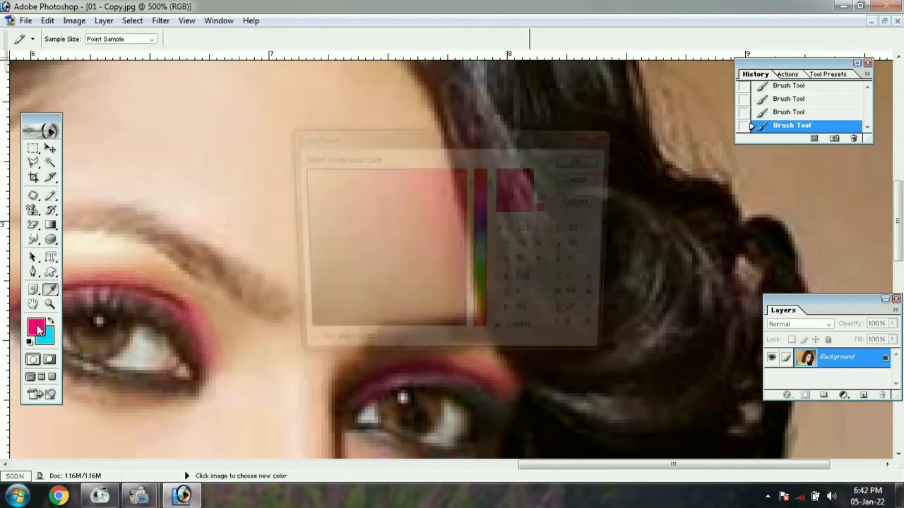
click(458, 333)
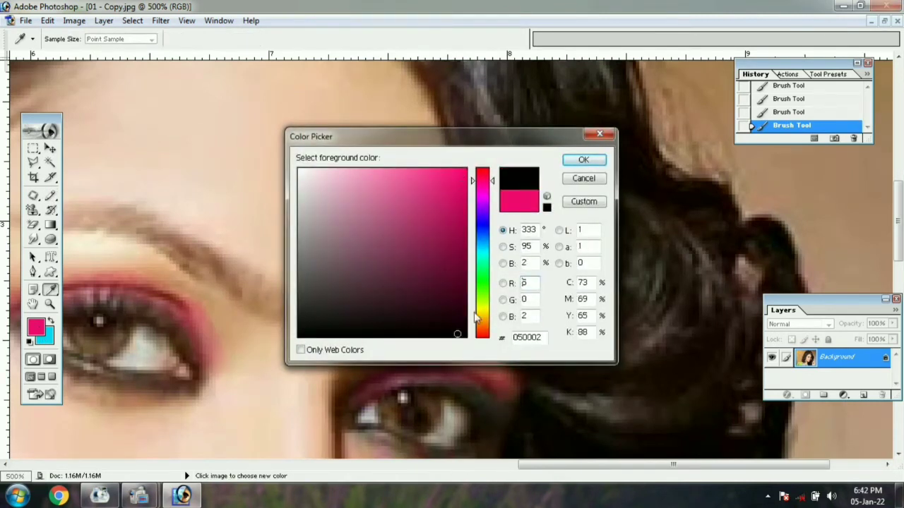
click(584, 160)
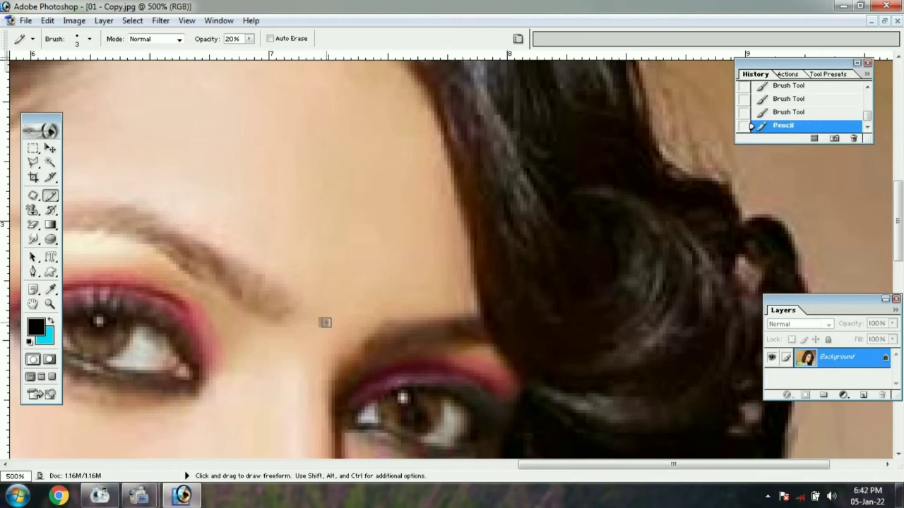
Step: Place a solid black dot between the woman's eyebrows with the Pencil at 100% opacity
click(251, 39)
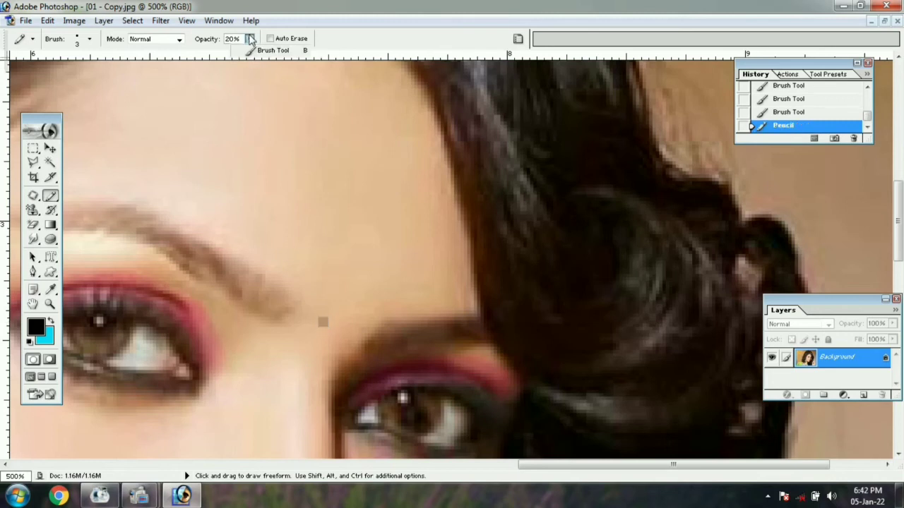
drag(252, 54, 329, 60)
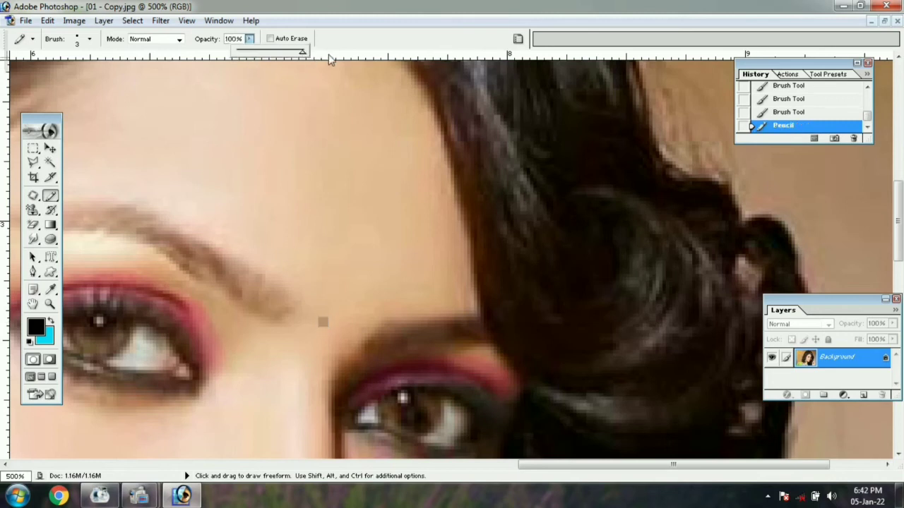
click(322, 323)
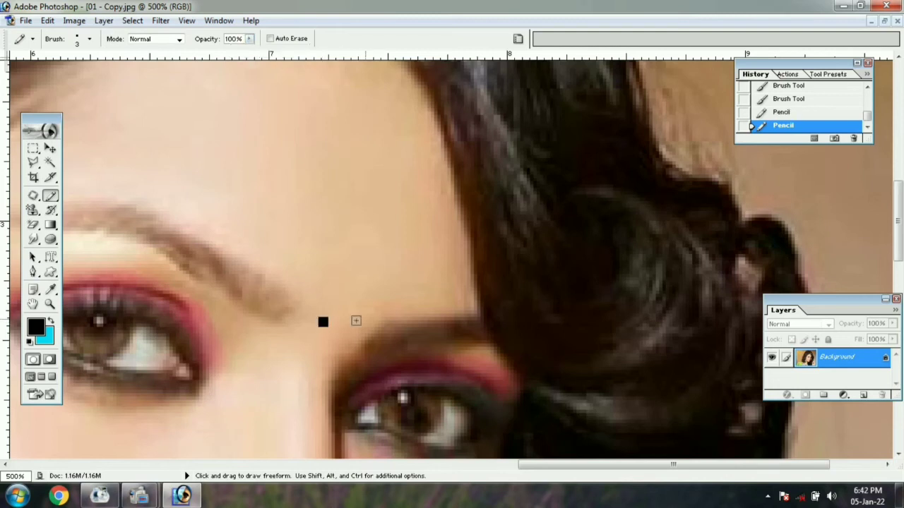
key(ctrl+minus)
key(ctrl+minus)
key(ctrl+minus)
key(ctrl+minus)
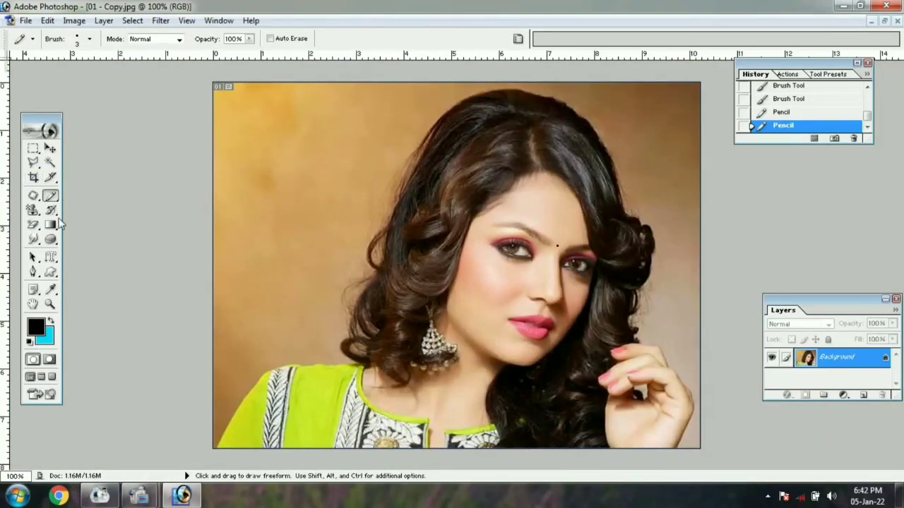
Step: Add the horizontal text "abcdef" on the plain background beside the woman's hair
click(53, 260)
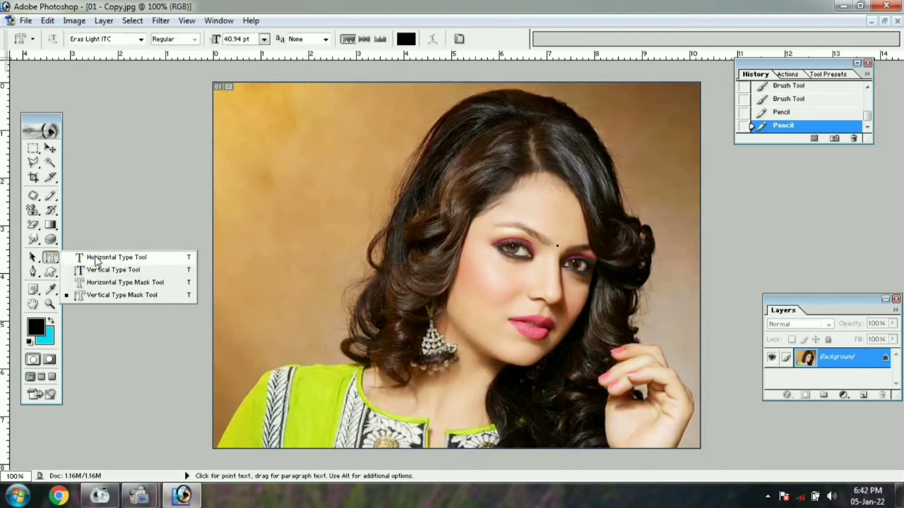
click(96, 259)
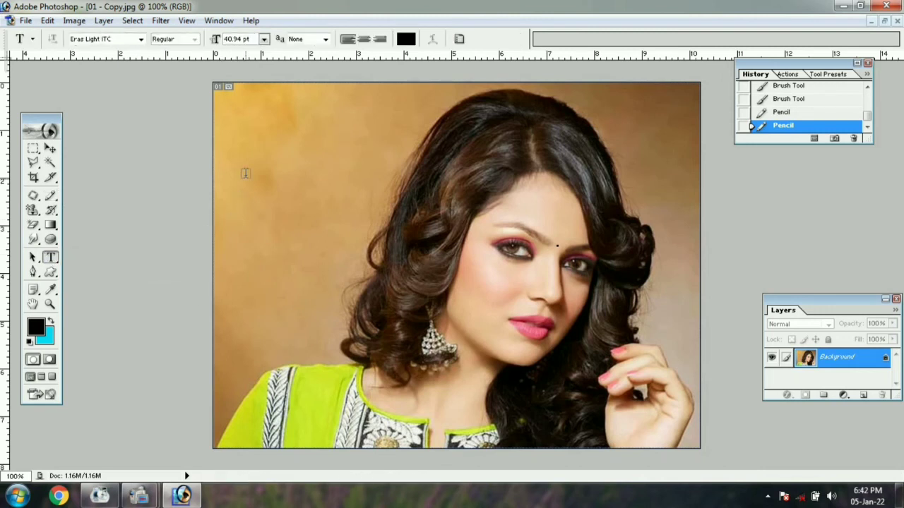
click(53, 259)
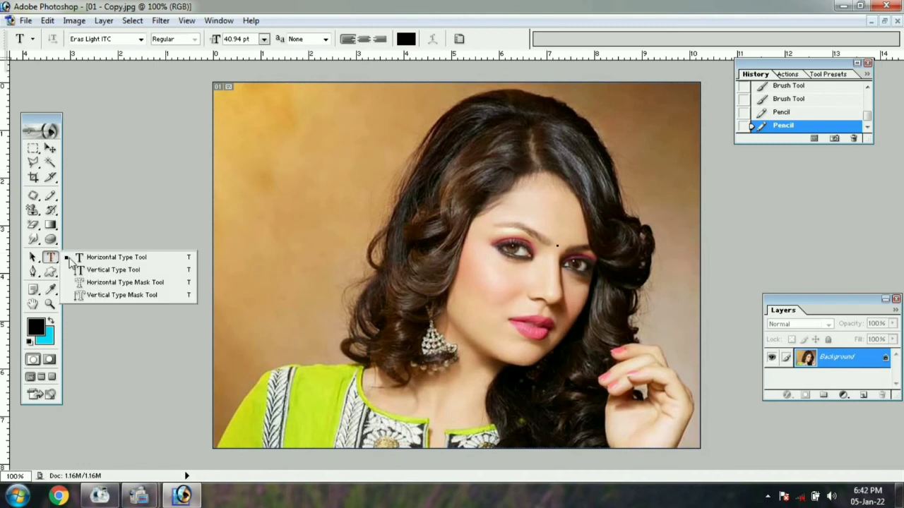
click(109, 260)
click(249, 160)
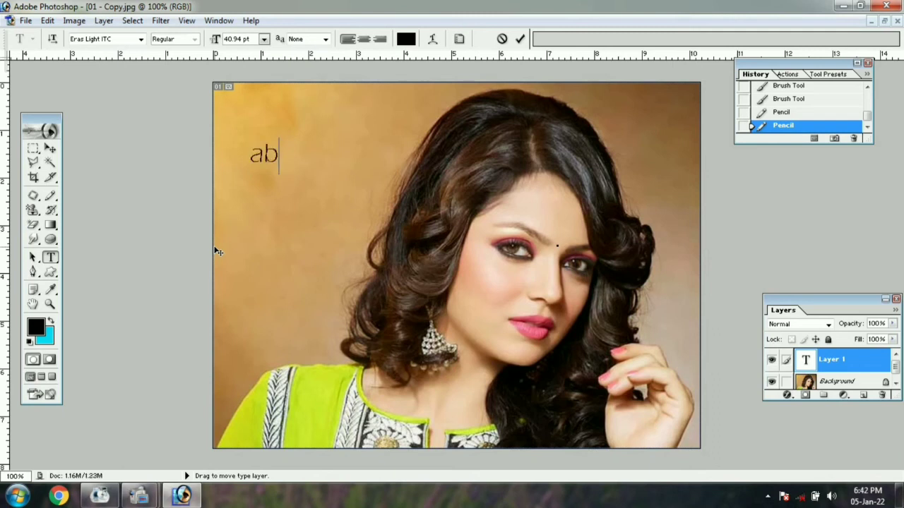
text(abcdef)
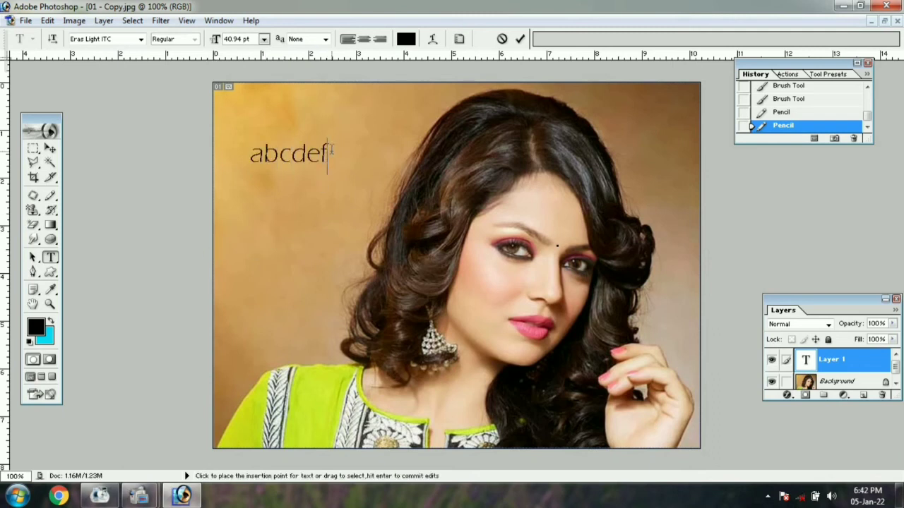
Step: Recolour the whole "abcdef" text to turquoise green 1EEFB6
drag(330, 150, 248, 152)
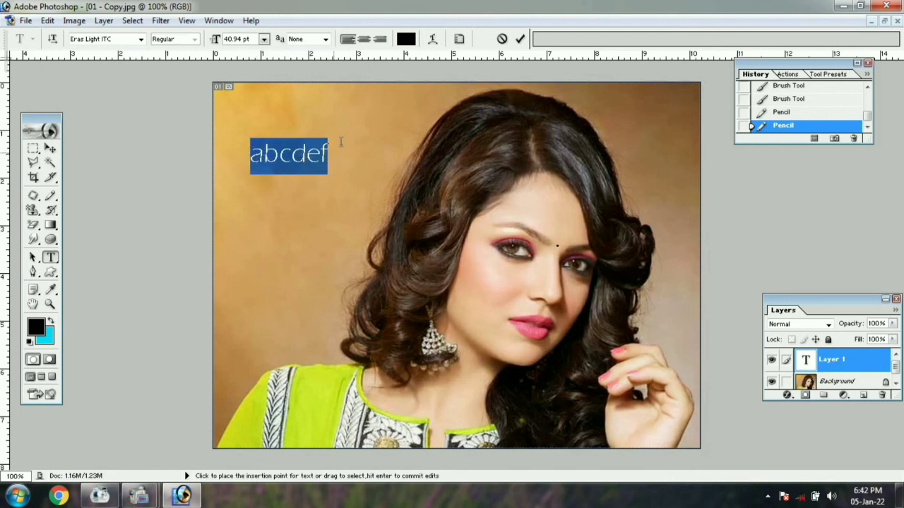
click(407, 39)
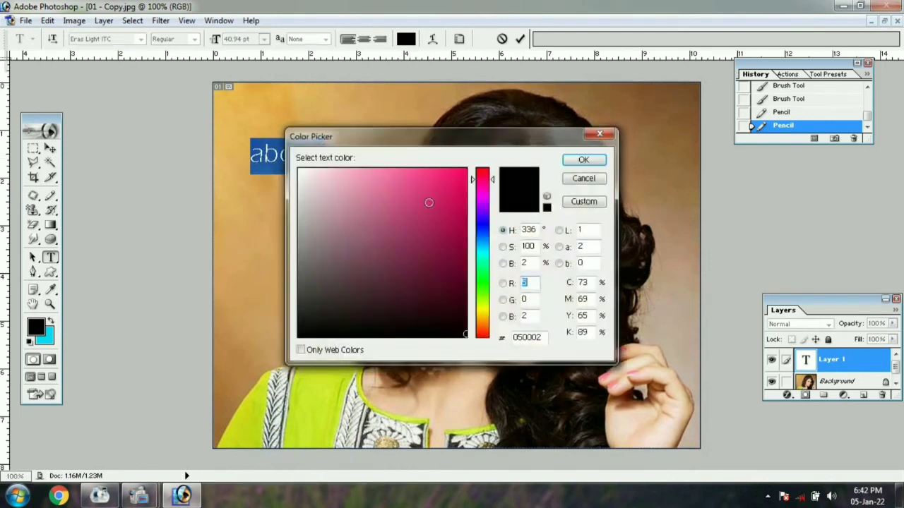
click(483, 262)
click(446, 178)
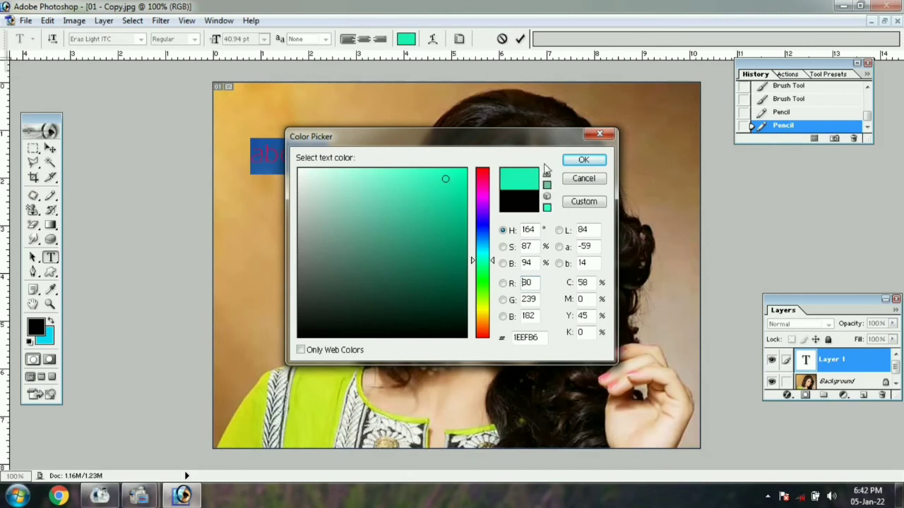
click(582, 160)
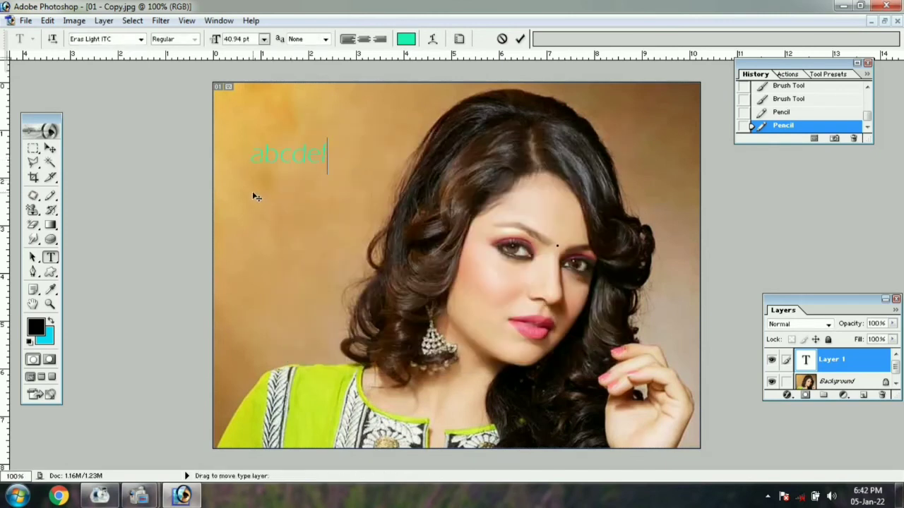
Step: Add the vertical text "abcedf" below the horizontal text with the Vertical Type tool and close the portrait document
click(51, 259)
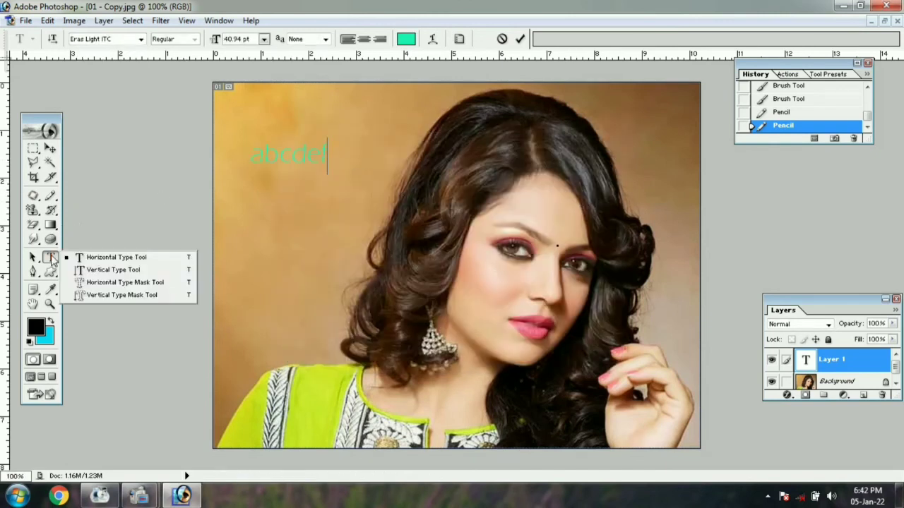
click(94, 272)
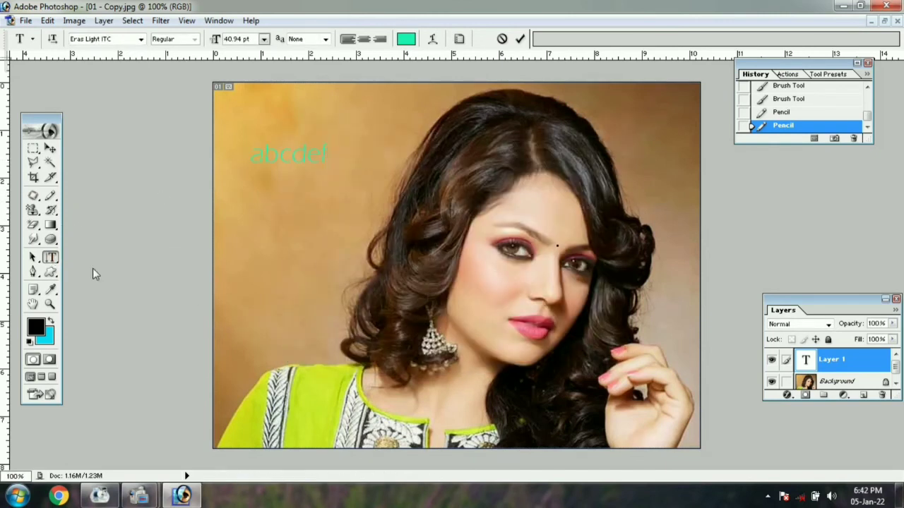
click(256, 182)
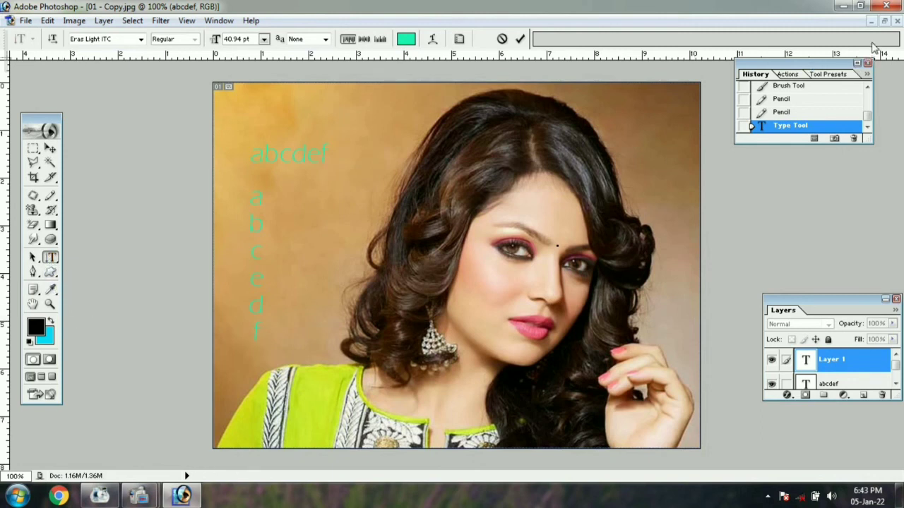
click(885, 22)
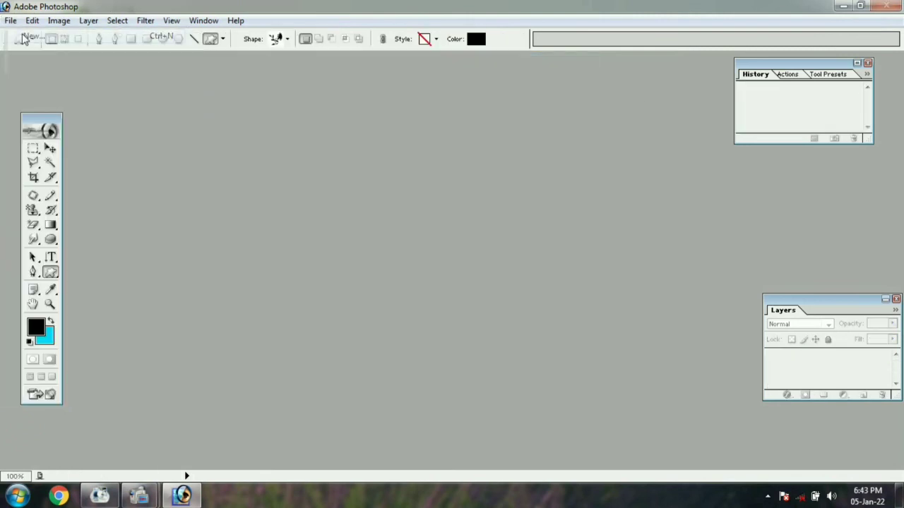
Step: Create a white RGB document 16 inches wide and 10 inches high at 300 pixels/inch, and centre its window in the workspace
key(ctrl+n)
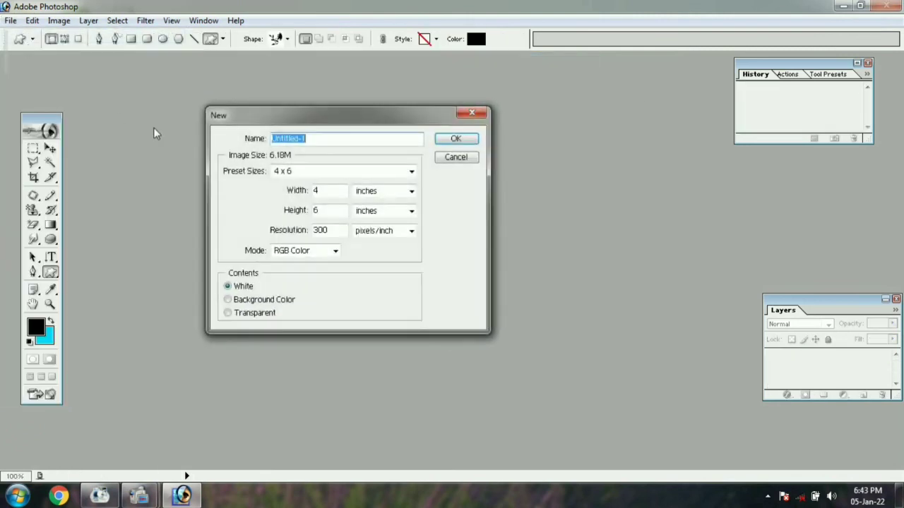
click(308, 177)
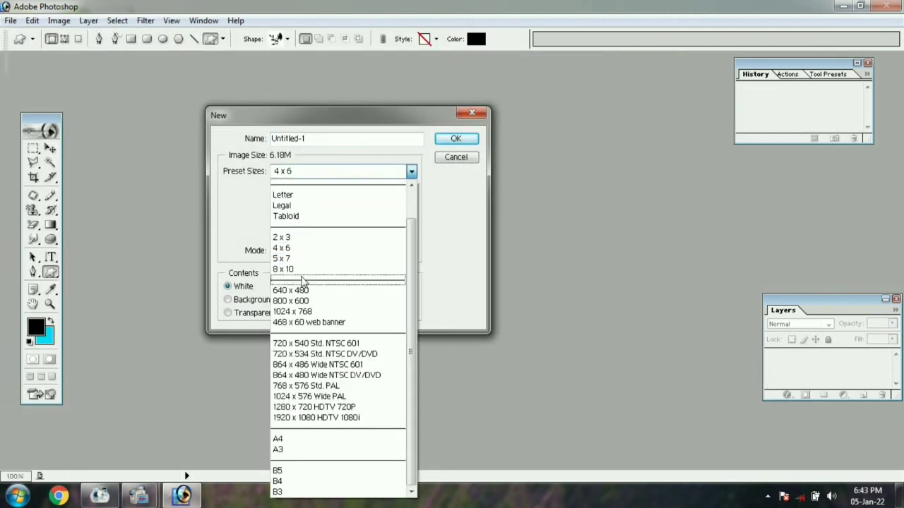
click(297, 270)
click(328, 192)
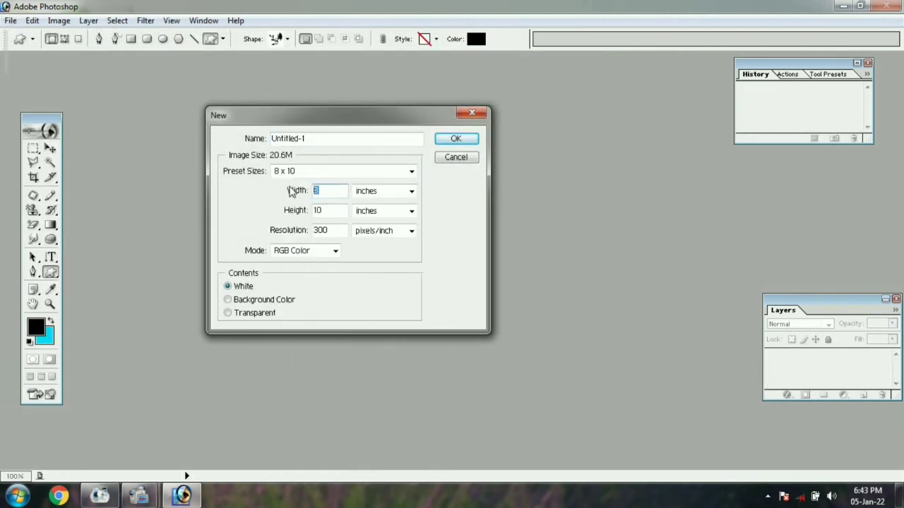
text(16)
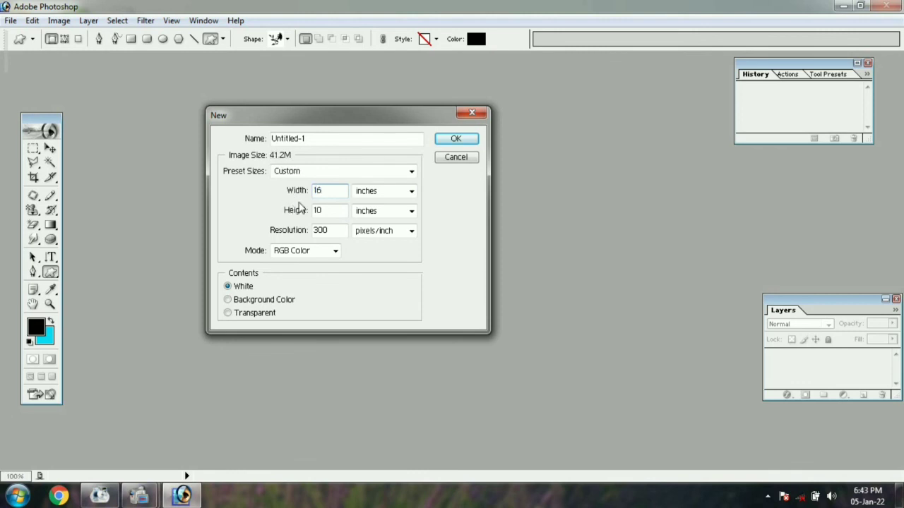
click(466, 140)
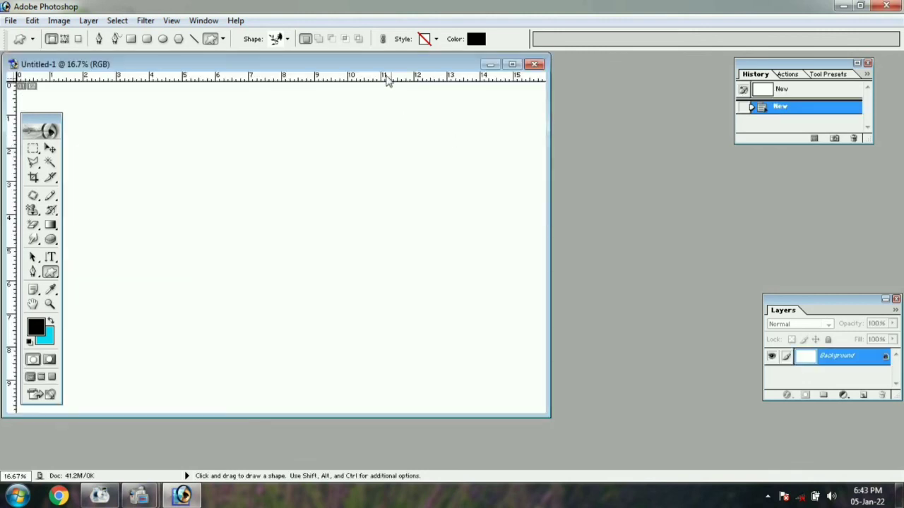
drag(377, 64, 476, 90)
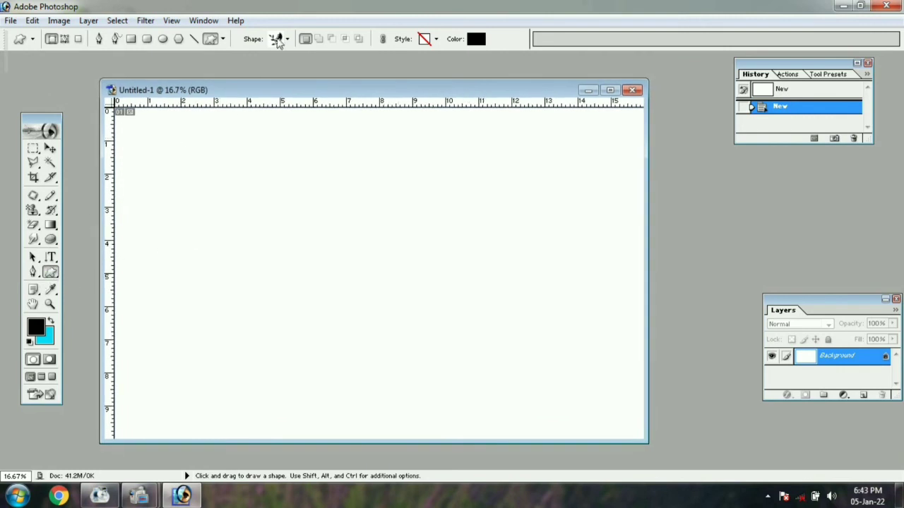
Step: Draw a flock of seven black flying birds in varied sizes across the page's upper-left area with the Custom Shape tool
click(288, 39)
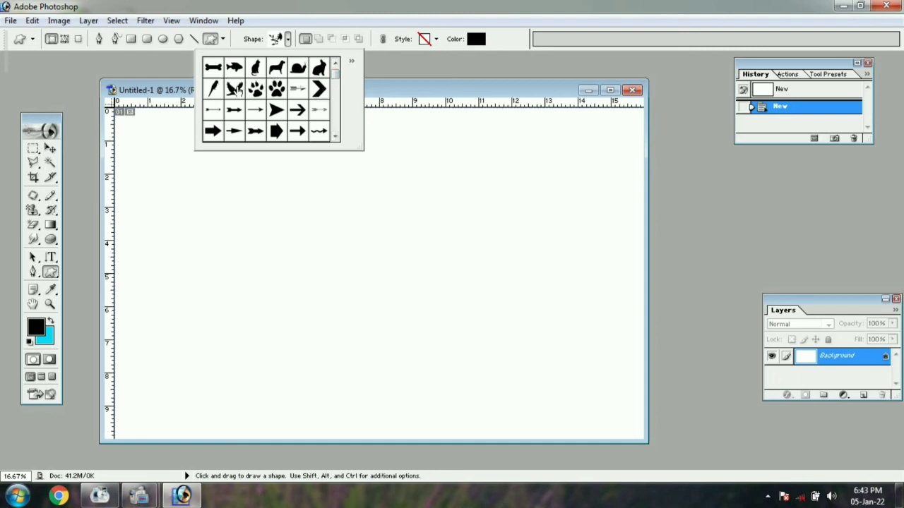
click(236, 89)
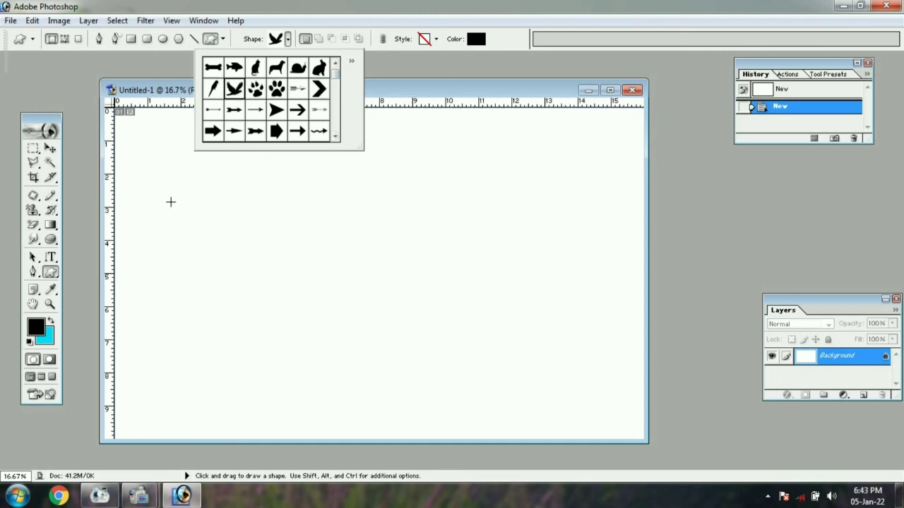
drag(169, 200, 288, 160)
drag(282, 224, 297, 209)
drag(363, 186, 378, 171)
drag(194, 257, 210, 242)
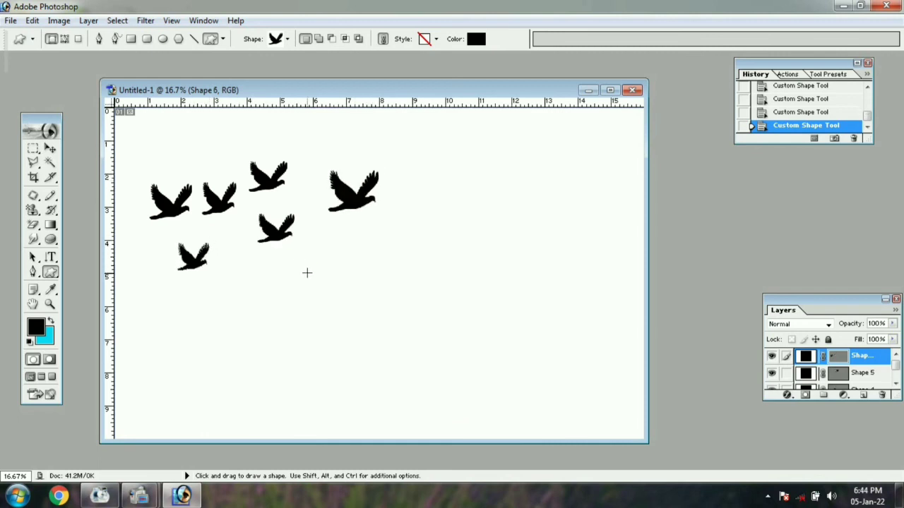
drag(308, 273, 325, 257)
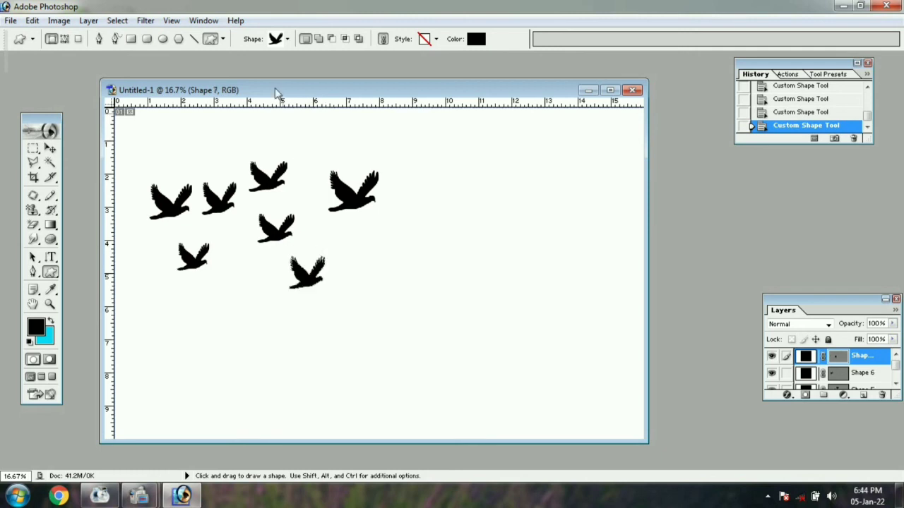
Step: Draw five small grass tufts along the right half of the page's bottom edge using the grass custom shape
click(287, 39)
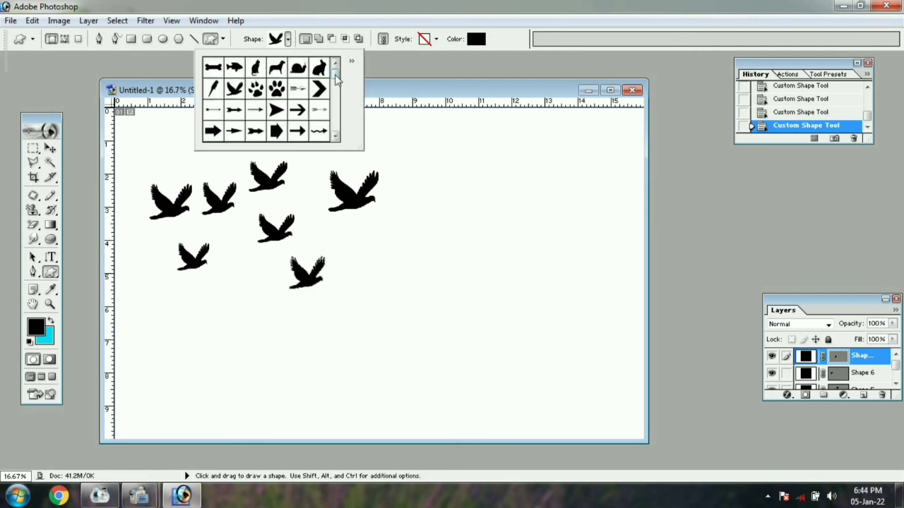
drag(336, 74, 336, 95)
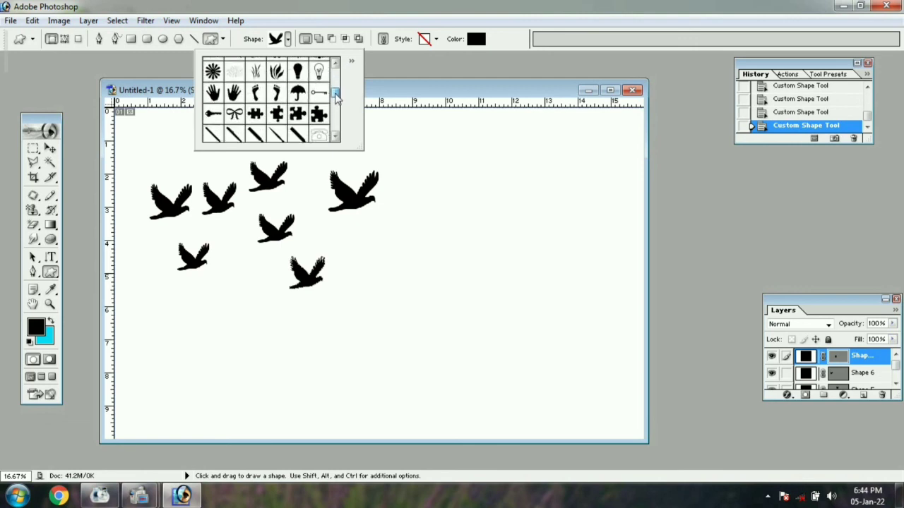
click(255, 71)
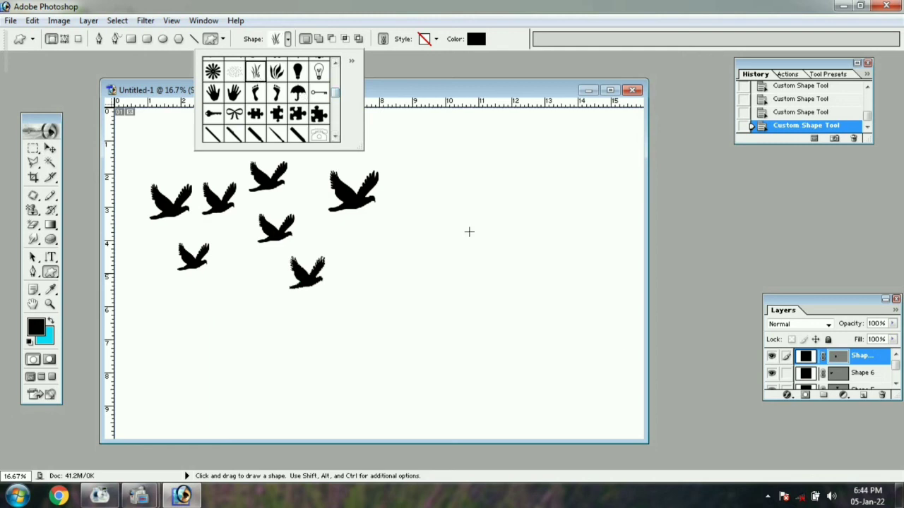
drag(608, 439, 586, 409)
drag(557, 439, 535, 412)
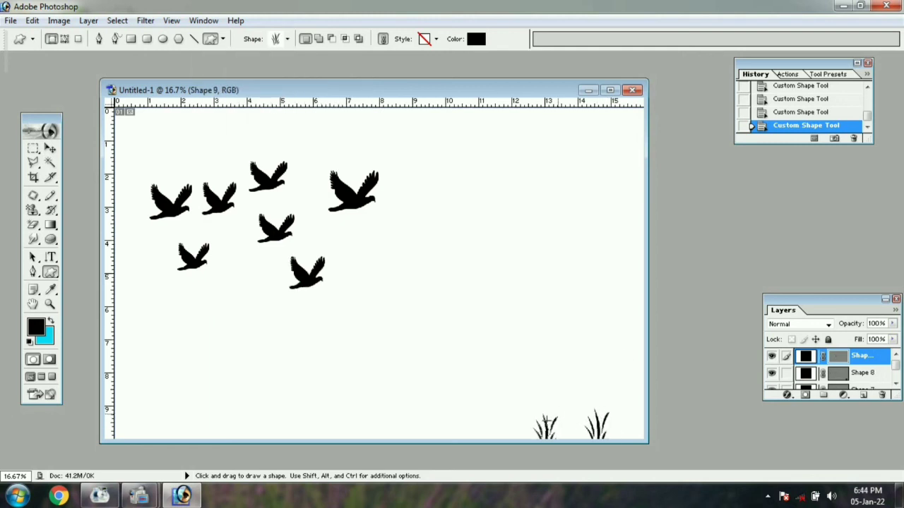
drag(473, 434, 520, 415)
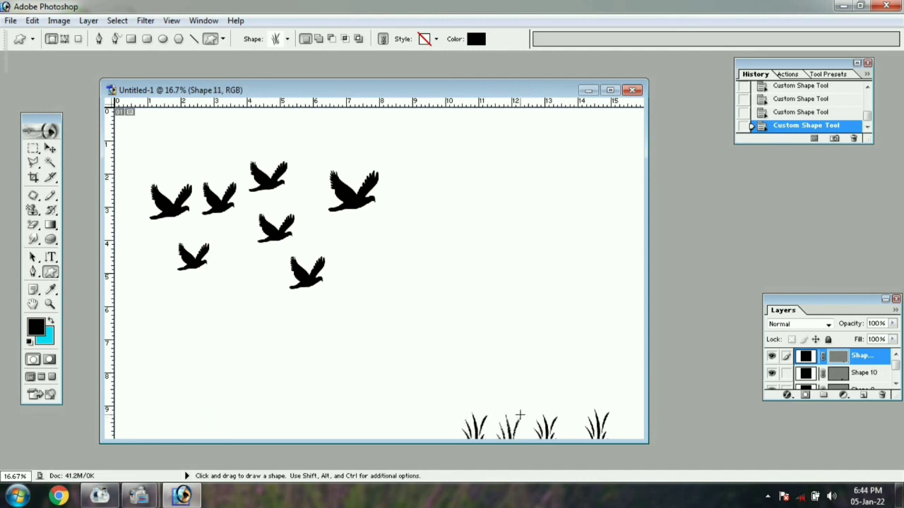
drag(433, 431, 443, 419)
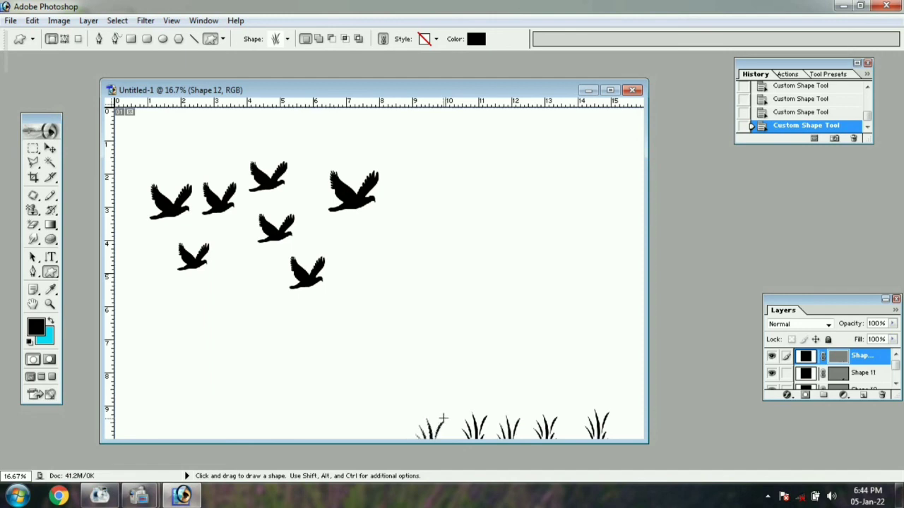
Step: Draw one large black pine tree on the right half of the page using the tree custom shape
click(287, 39)
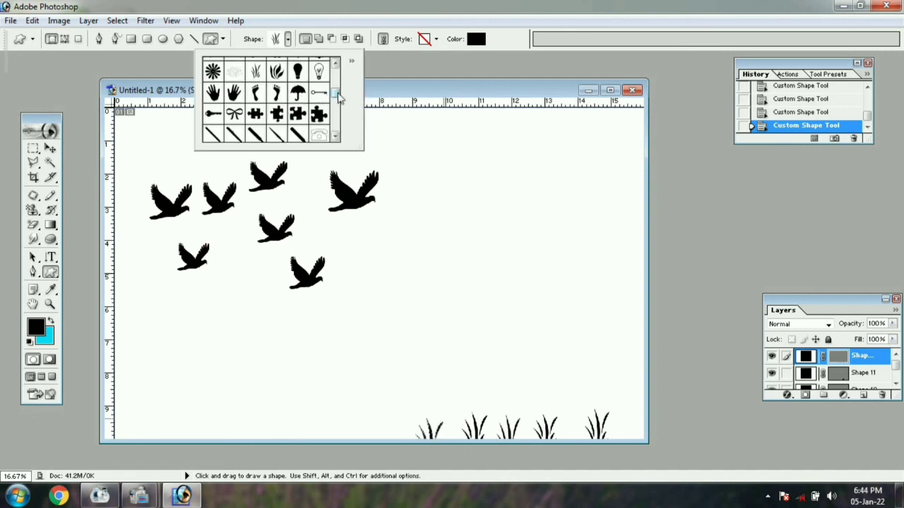
scroll(339, 94, up, 3)
scroll(339, 94, up, 3)
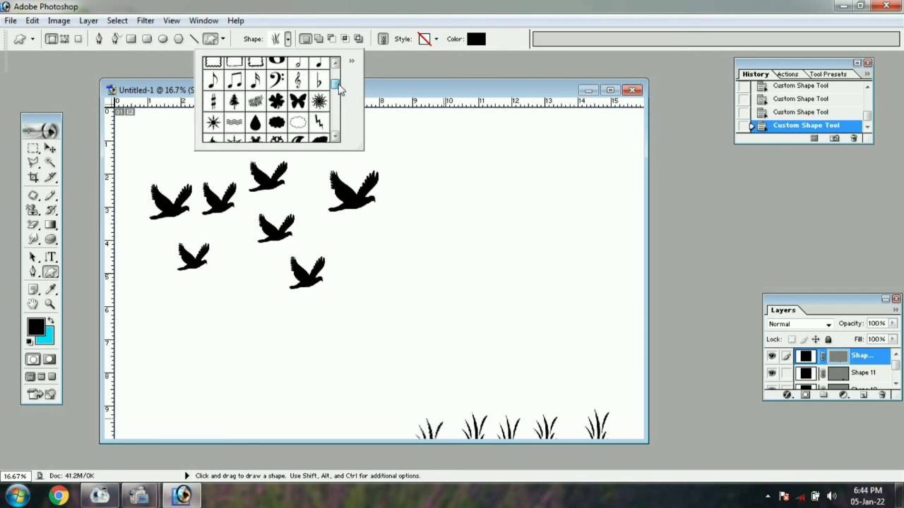
click(234, 101)
drag(485, 195, 564, 344)
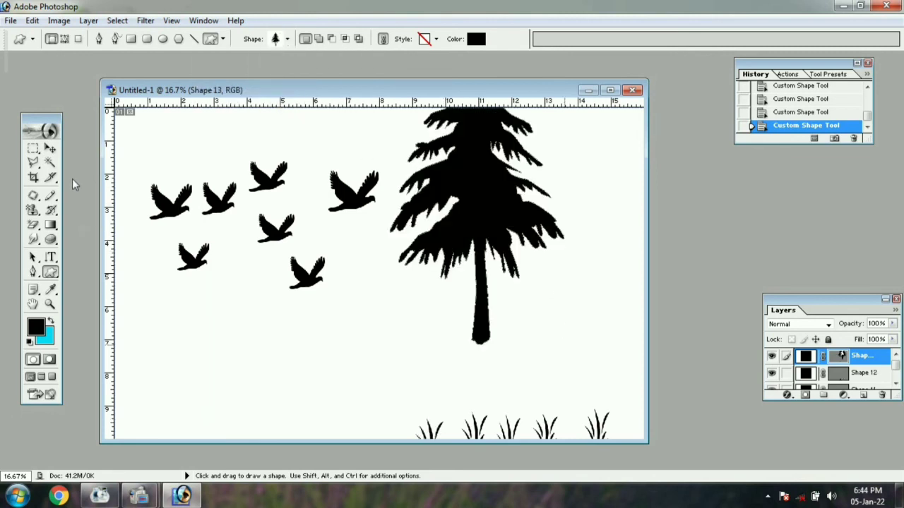
Step: Move the pine tree down to the page's bottom edge and duplicate it into a group of four, scaling the copies smaller
click(49, 148)
drag(484, 220, 452, 343)
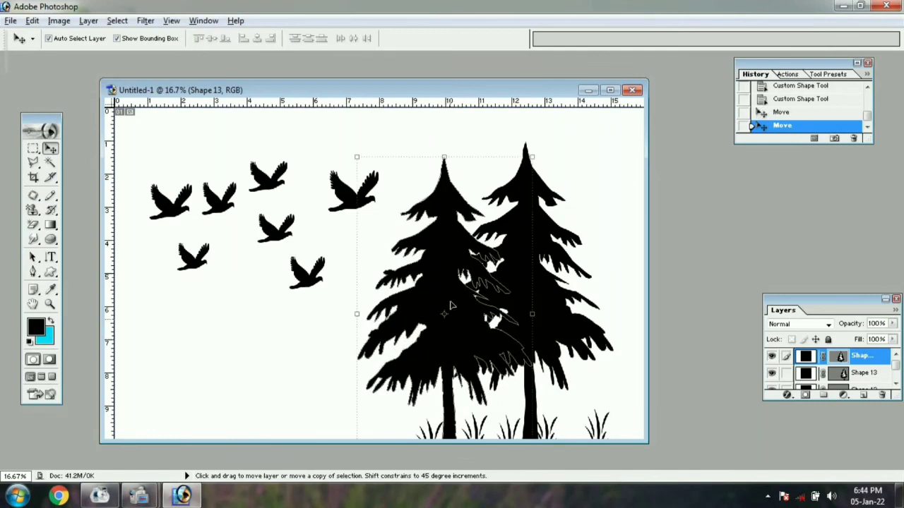
drag(354, 156, 387, 218)
key(Return)
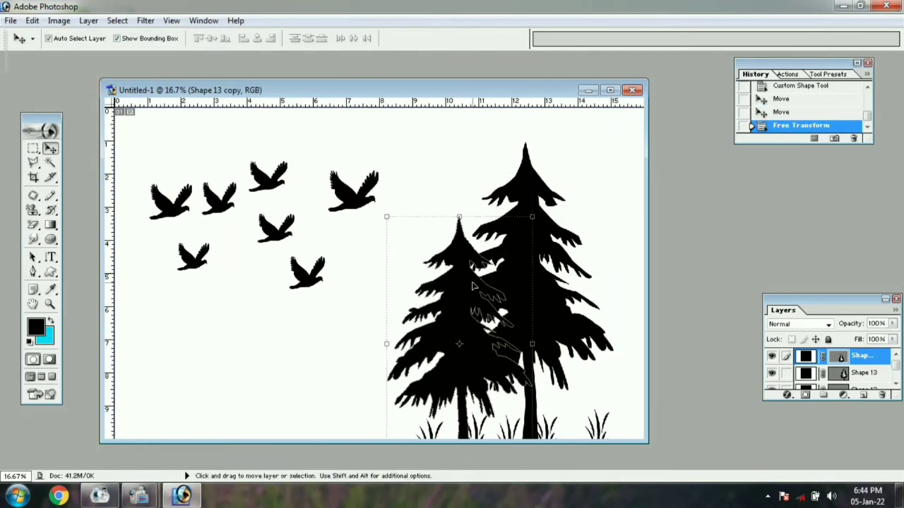
drag(472, 286, 398, 302)
click(435, 151)
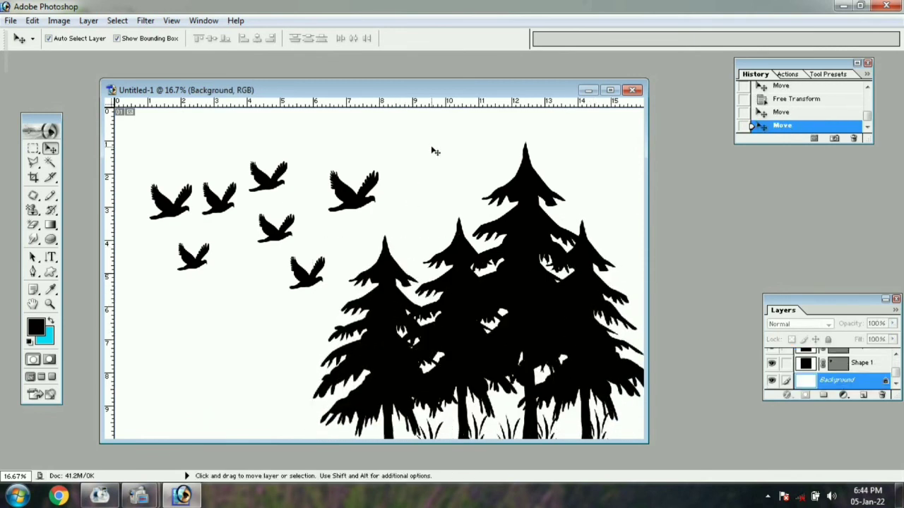
Step: Draw two picket fence sections over the lower part of the trees using the fence custom shape
click(50, 275)
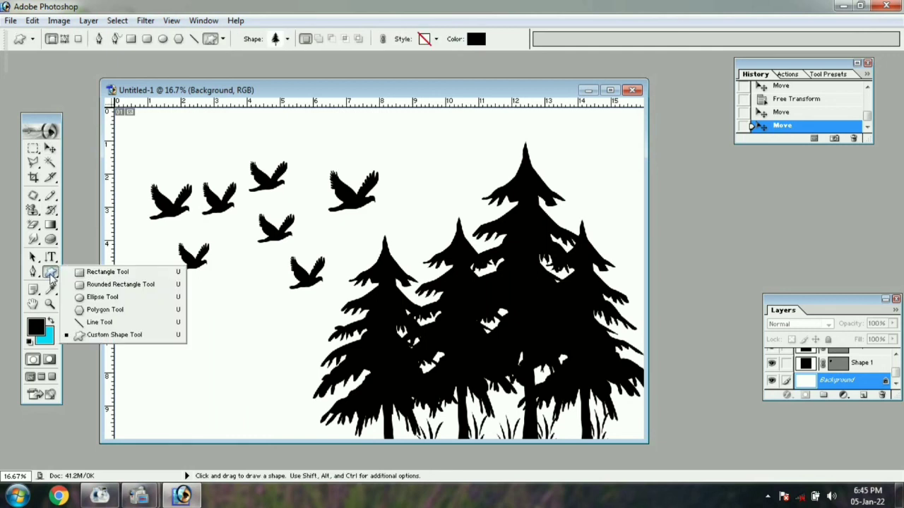
click(86, 362)
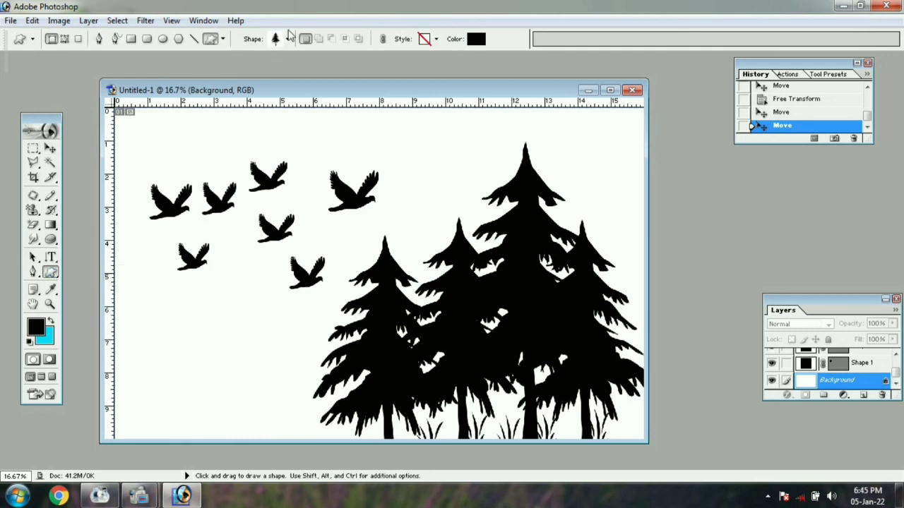
click(288, 41)
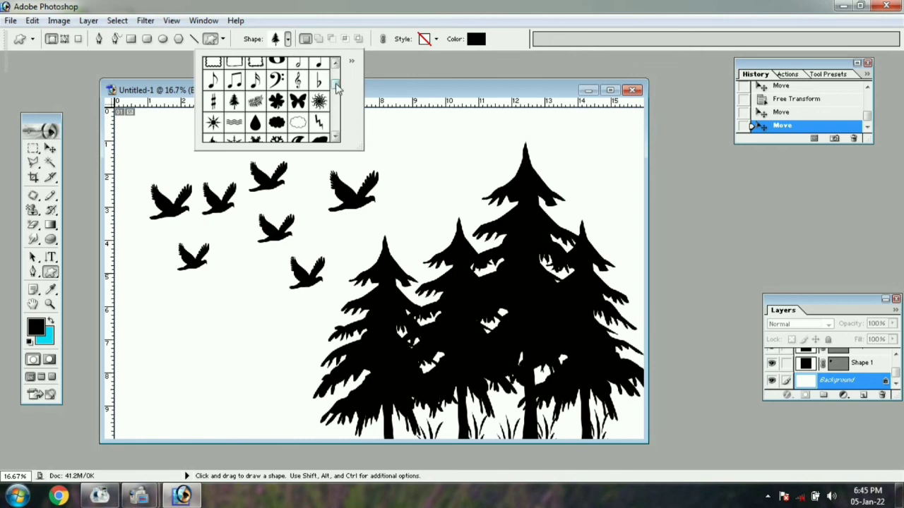
drag(337, 84, 337, 132)
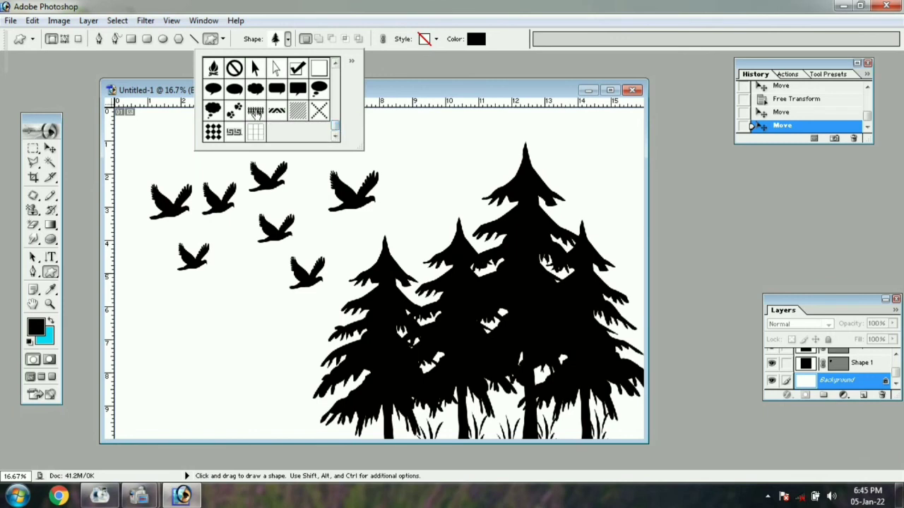
click(256, 111)
click(373, 411)
drag(373, 411, 445, 439)
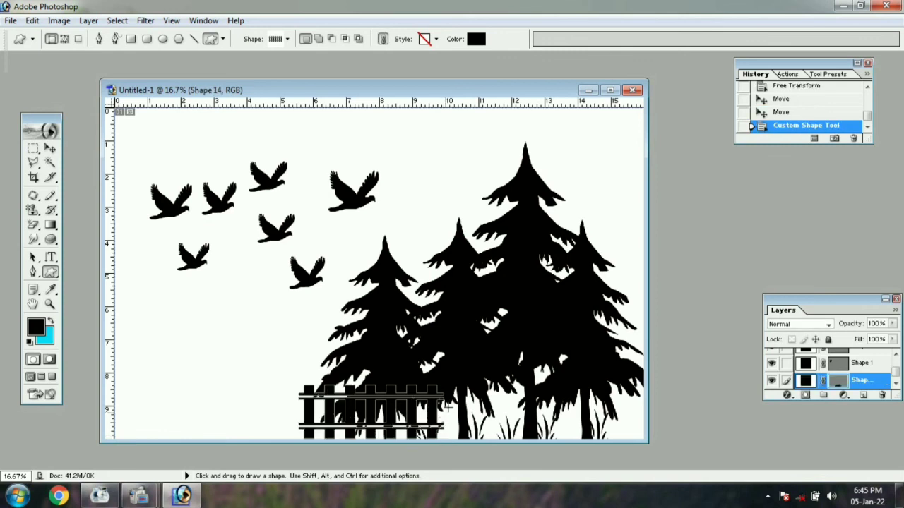
drag(463, 392, 514, 417)
Step: Arrange the fence sections end to end along the page's bottom edge, from the leftmost tree to the right edge
click(33, 148)
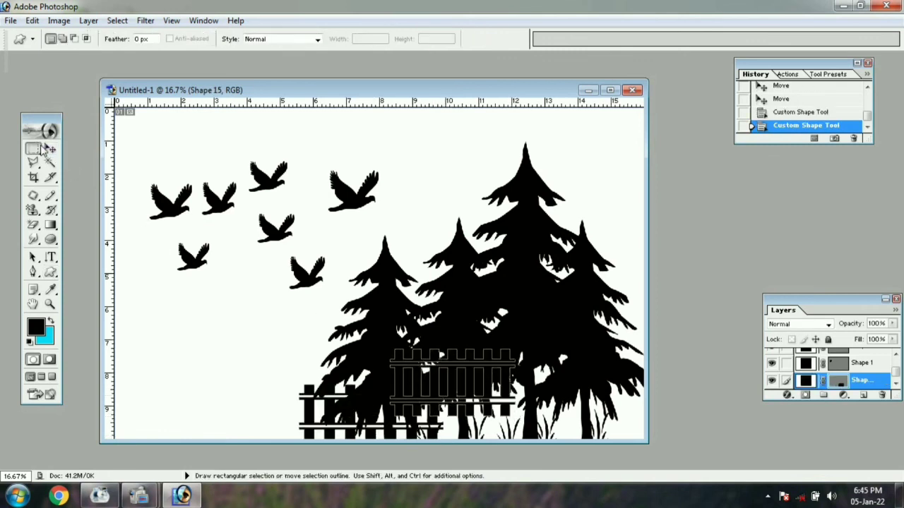
click(51, 149)
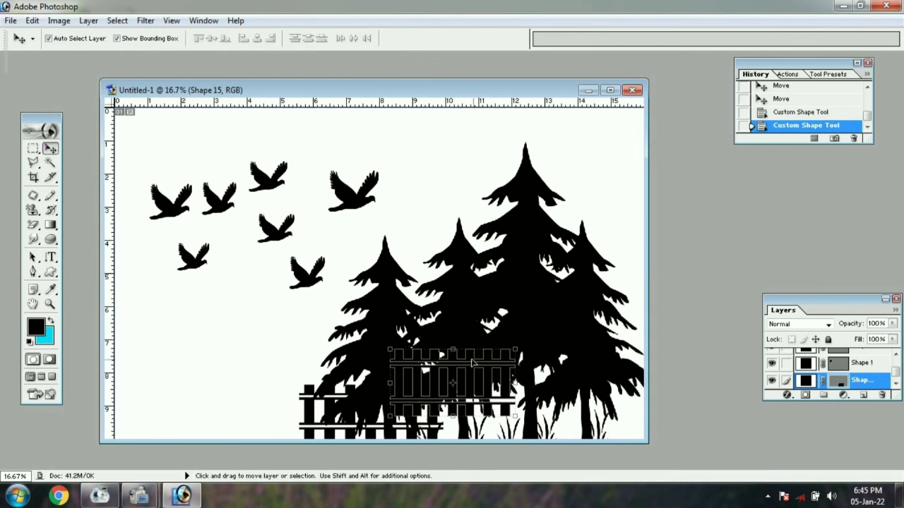
drag(472, 362, 452, 357)
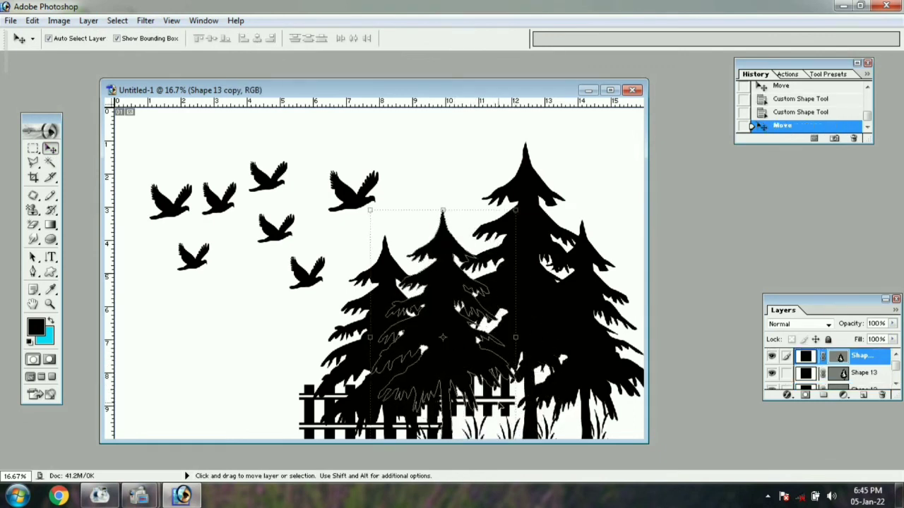
drag(464, 376, 482, 388)
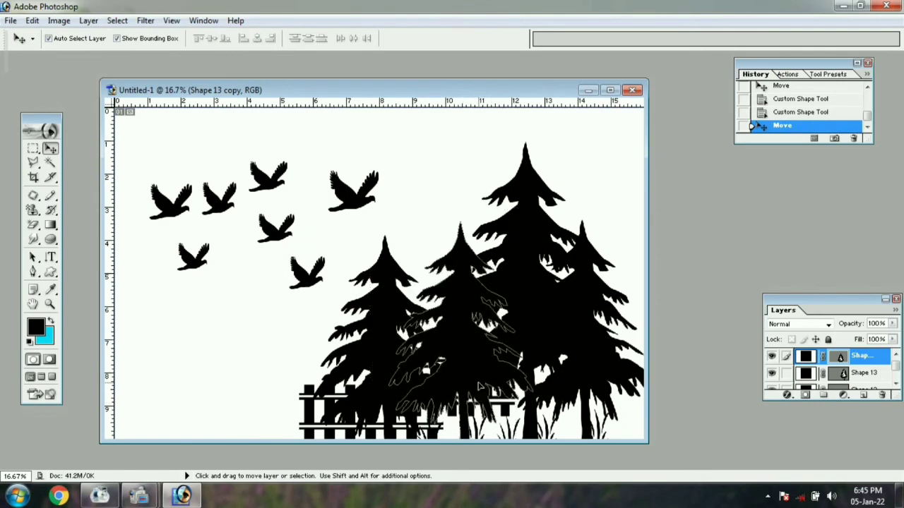
click(332, 404)
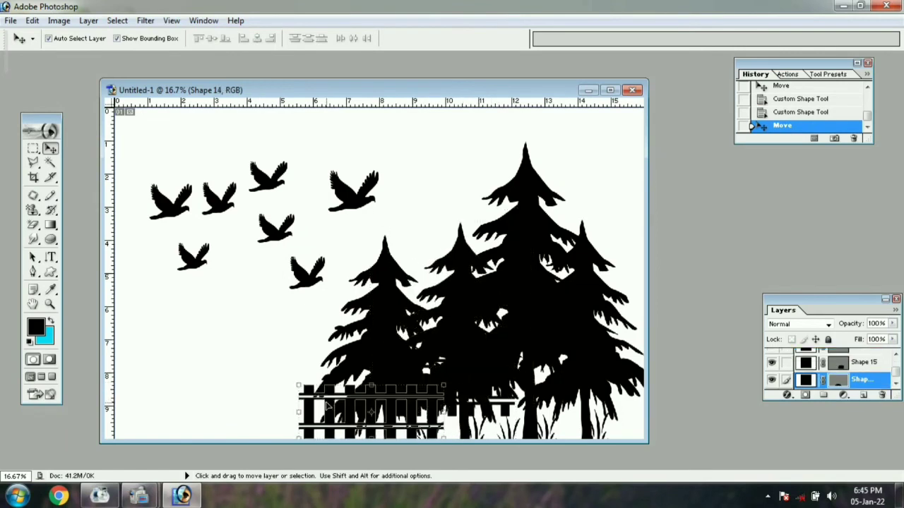
drag(327, 404, 533, 400)
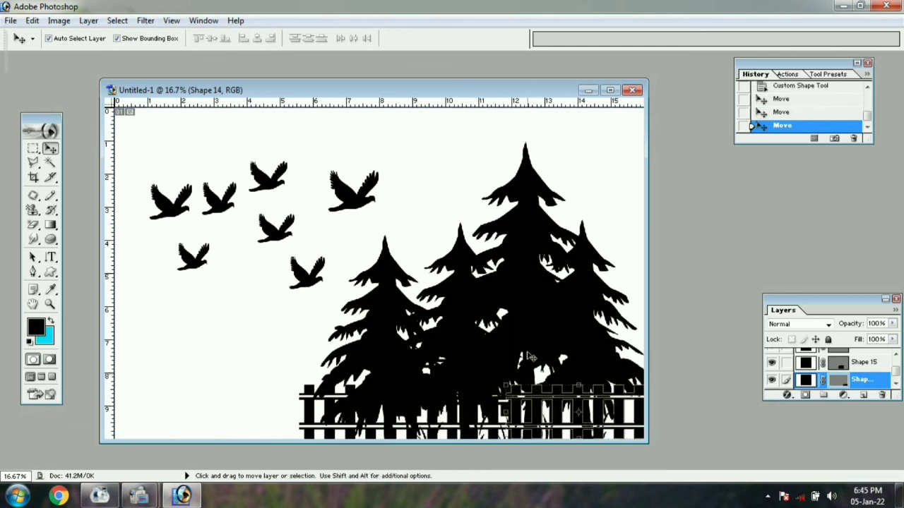
click(530, 316)
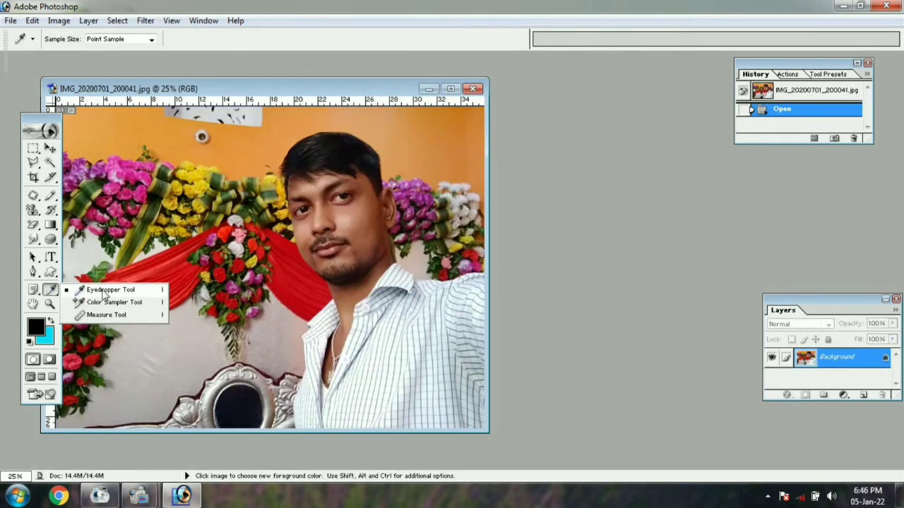
Step: Maximize the photo window, magnify the face to 100% and sample the pinkish skin tone beside the nose with the Eyedropper tool
click(104, 291)
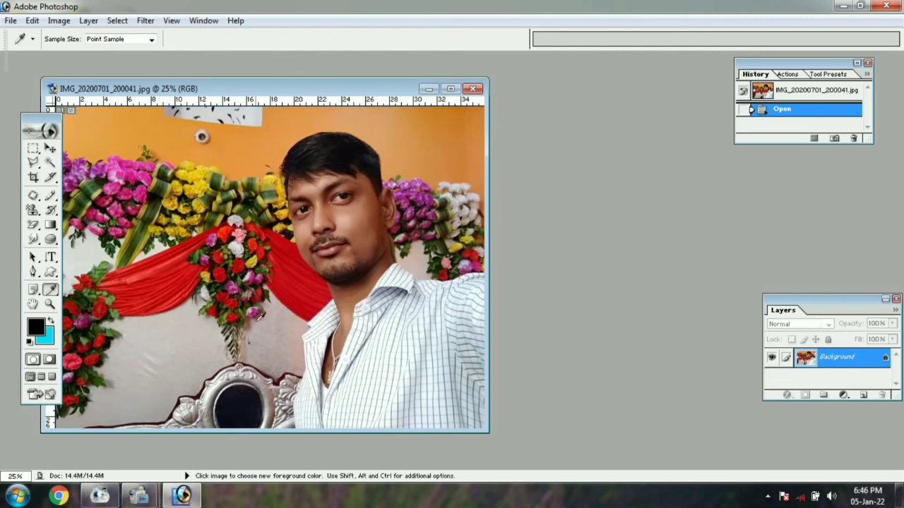
click(451, 88)
key(ctrl)
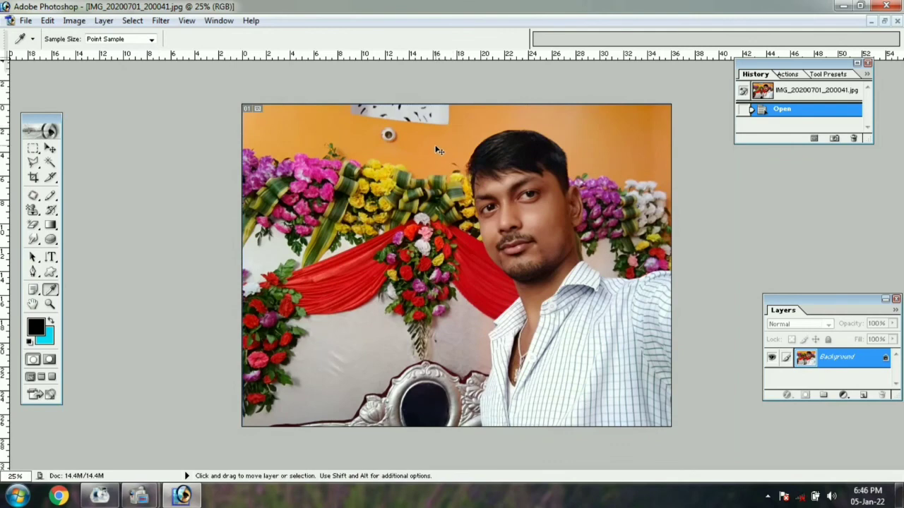
key(ctrl+plus)
key(ctrl+plus)
key(ctrl+plus)
key(ctrl+plus)
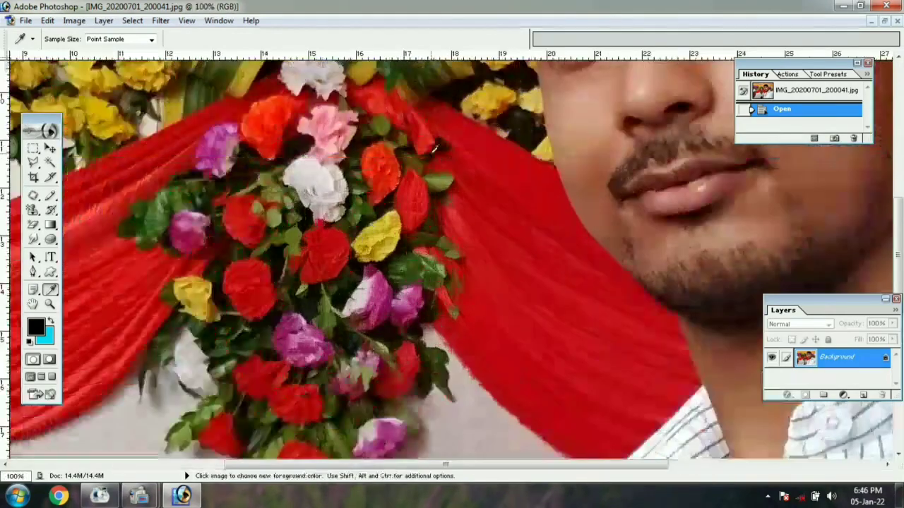
drag(432, 157, 311, 365)
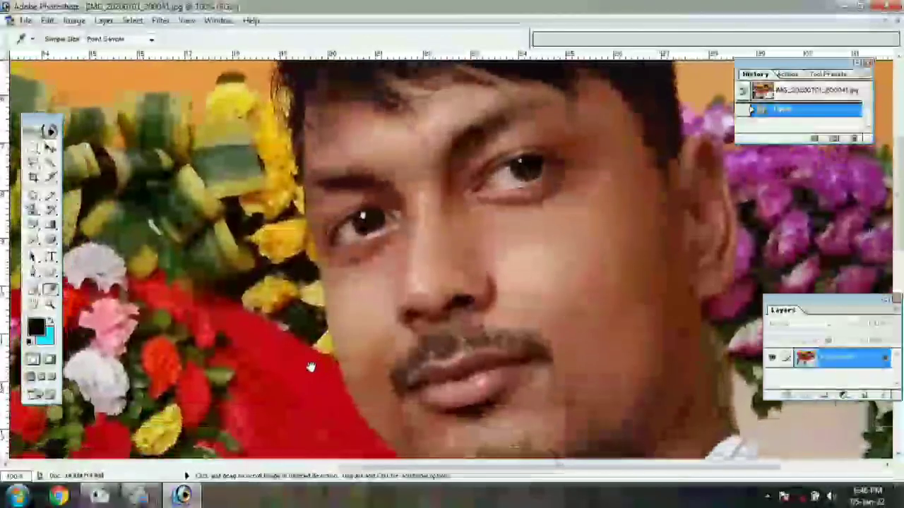
drag(596, 292, 492, 355)
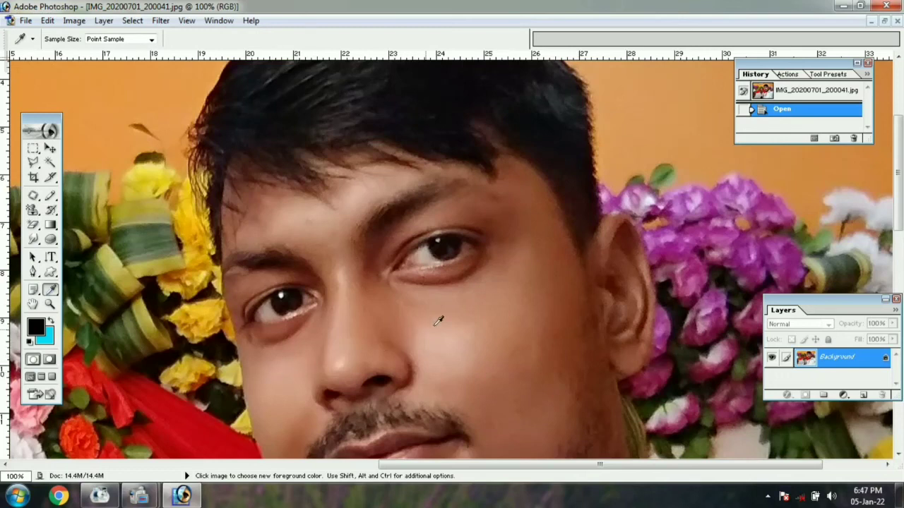
click(279, 373)
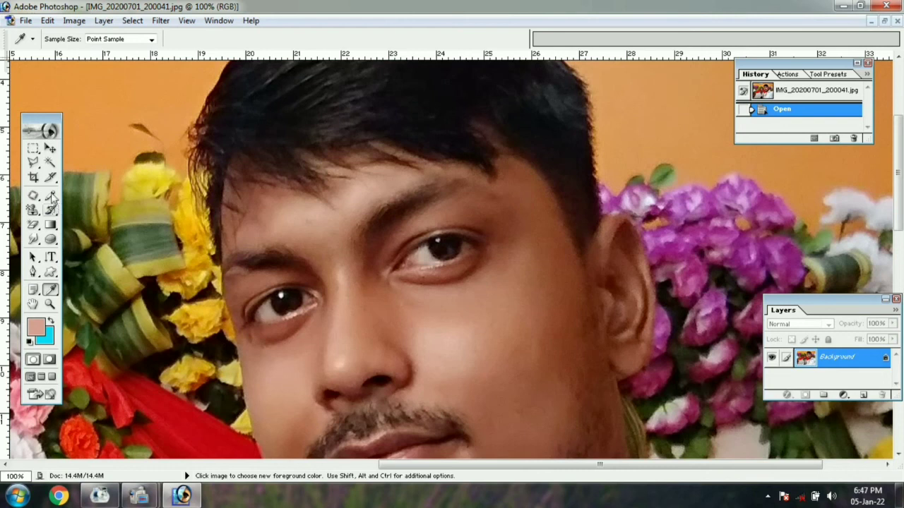
Step: Paint the sampled skin tone over the cheek next to the ear with the Brush tool at size 80
drag(53, 202, 99, 194)
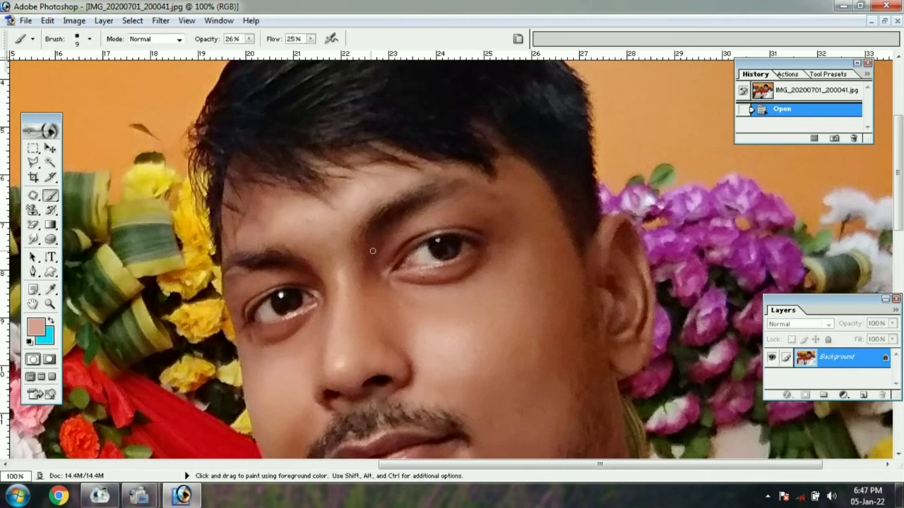
key(bracketright)
key(bracketright)
key(bracketright)
key(bracketright)
key(bracketright)
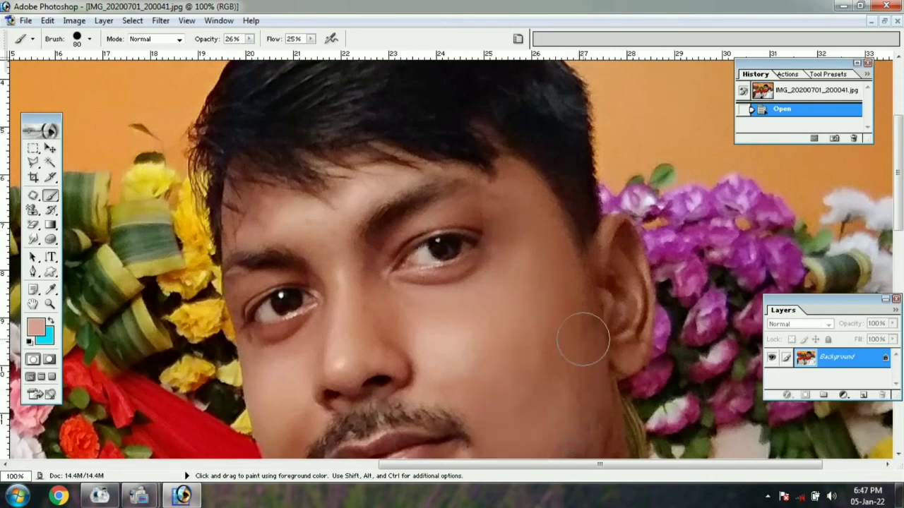
mouse_move(547, 322)
mouse_down()
mouse_move(580, 333)
mouse_move(589, 410)
mouse_up()
scroll(589, 410, down, 2)
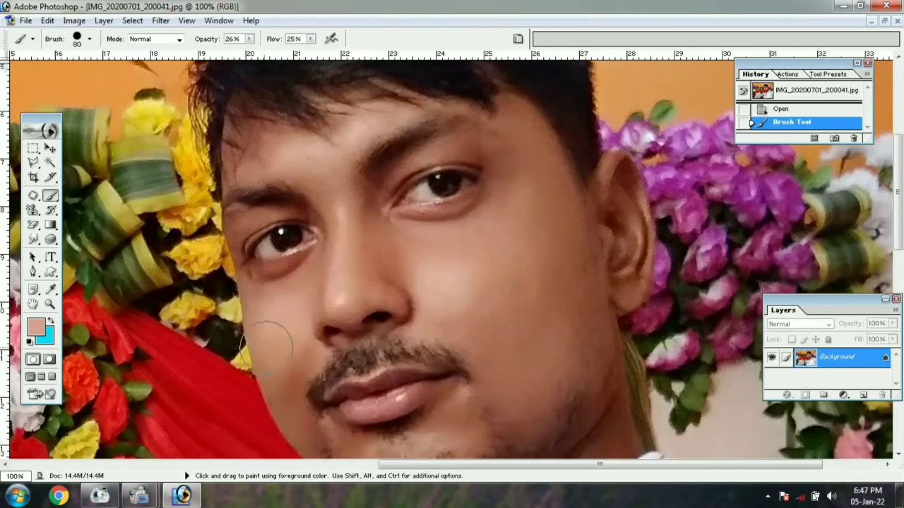
scroll(564, 338, down, 2)
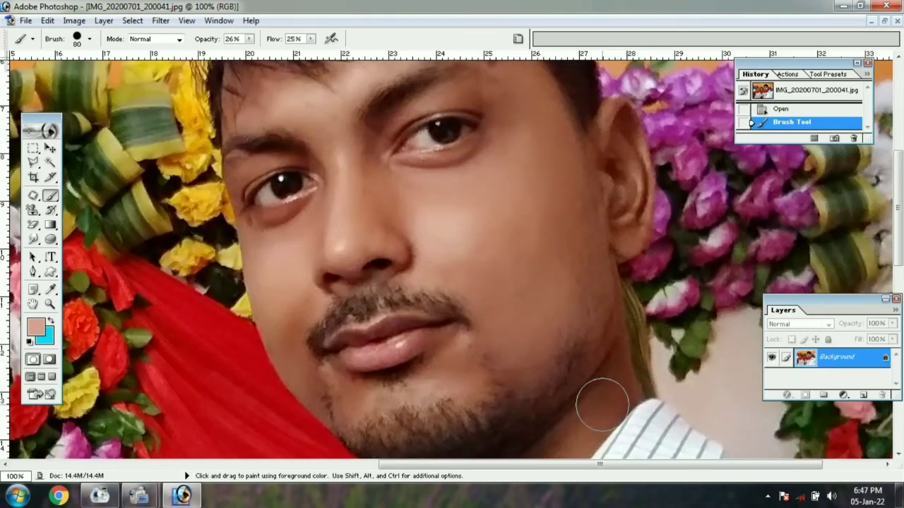
Step: Use the Zoom tool to enlarge the nose to 300% and reduce to 66.67%, and pan to the shirt collar with the Hand tool
click(56, 291)
click(106, 290)
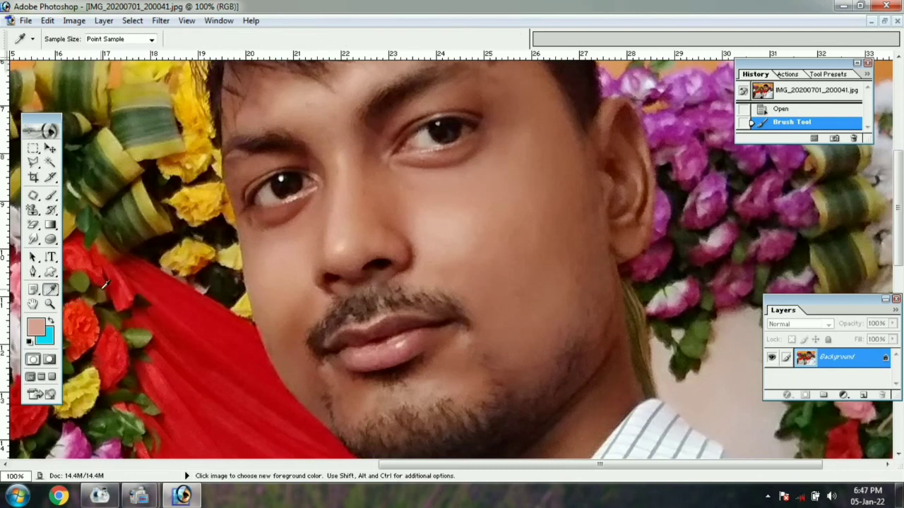
click(50, 304)
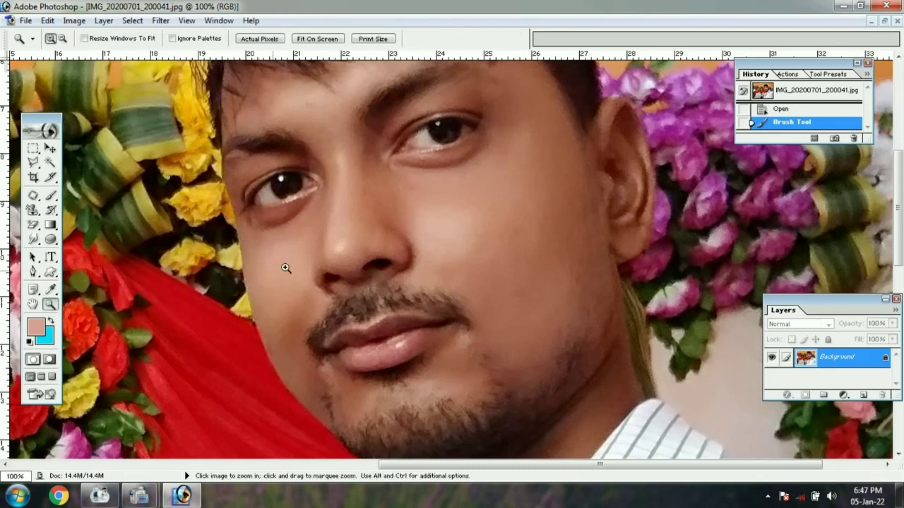
click(403, 243)
click(404, 244)
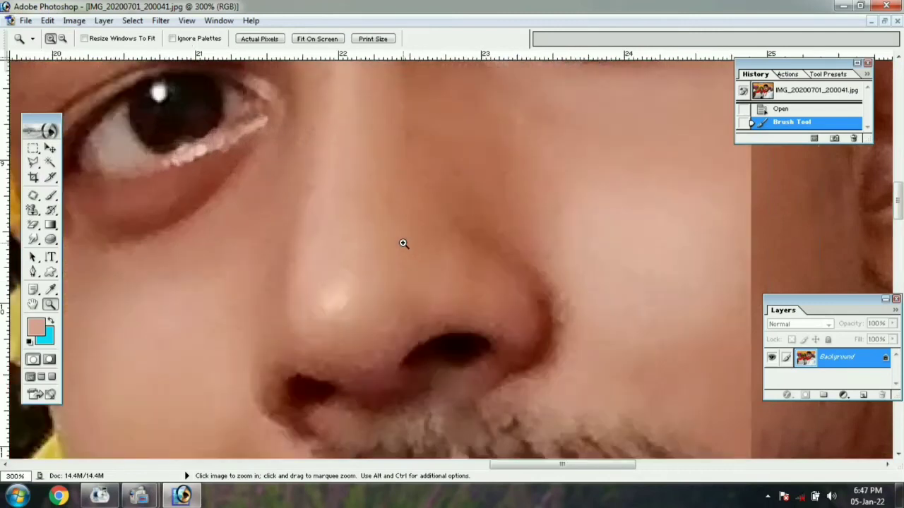
click(62, 39)
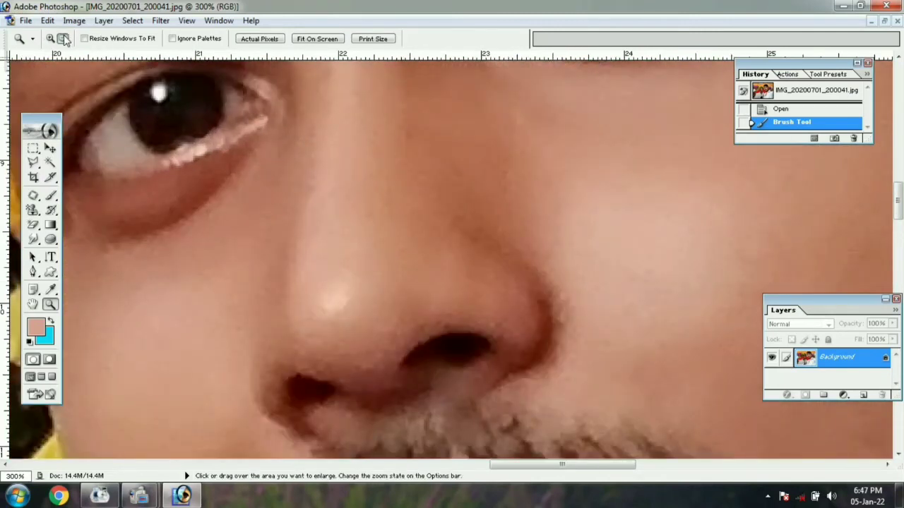
click(323, 143)
click(324, 144)
click(324, 144)
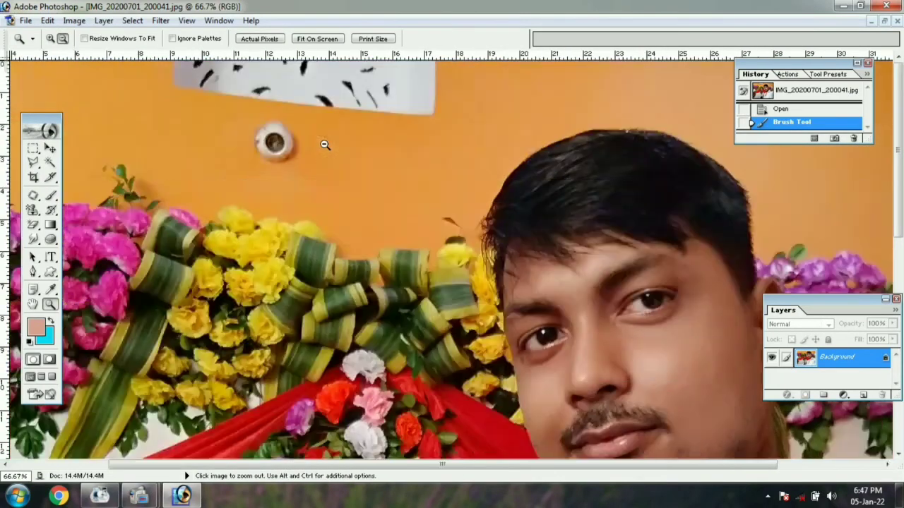
click(36, 305)
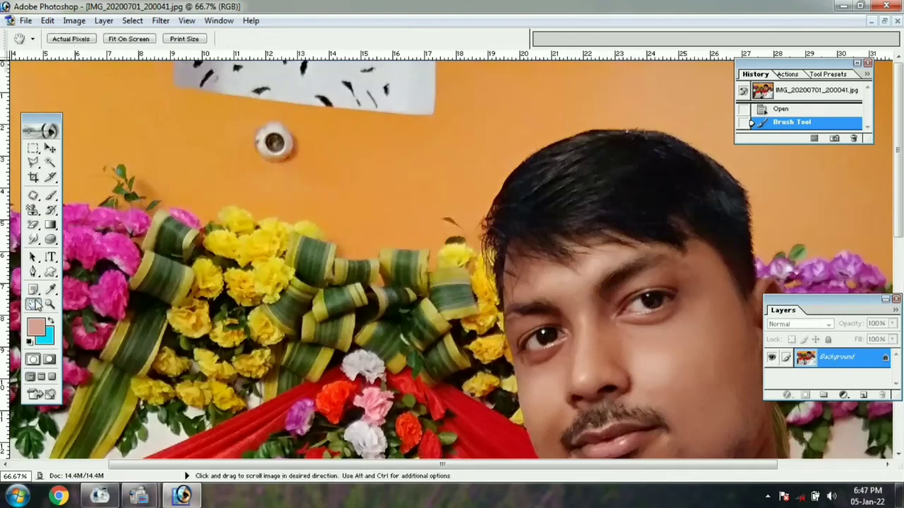
drag(511, 385, 444, 166)
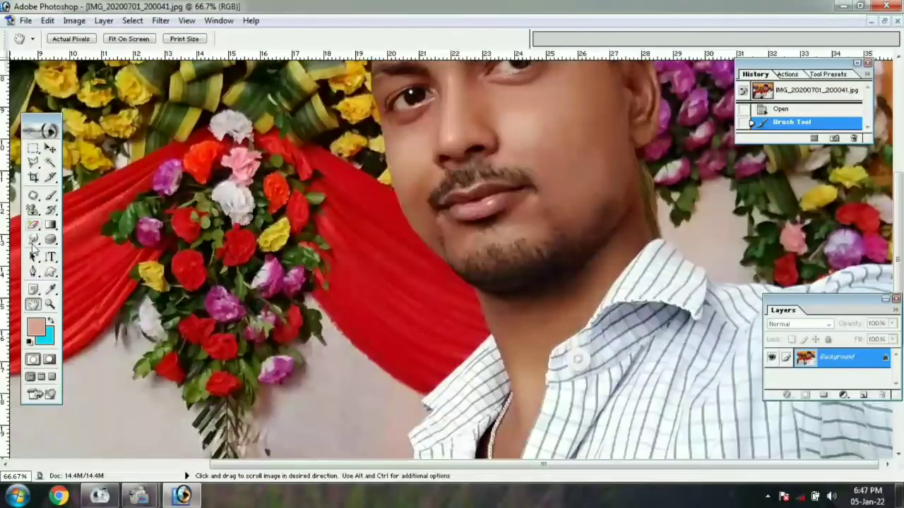
Step: Place an empty text note on the flower bouquet with the Notes tool and close it
click(34, 291)
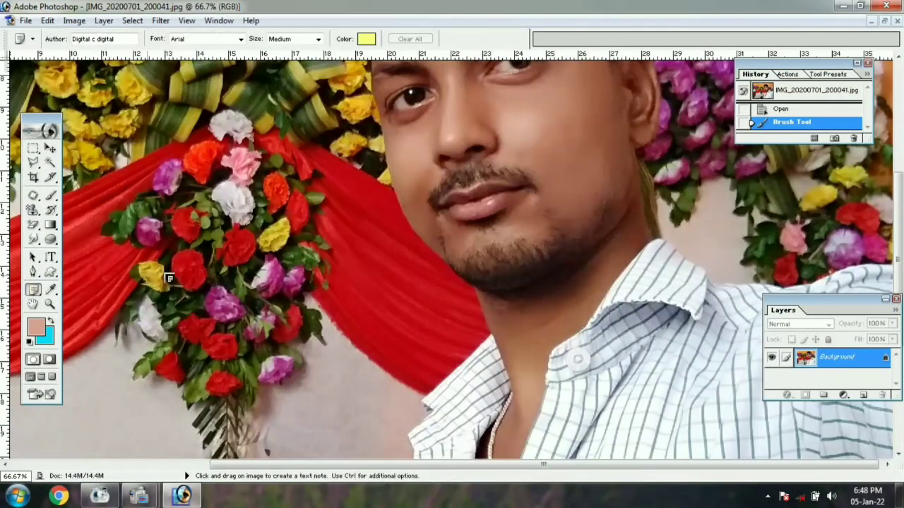
click(303, 271)
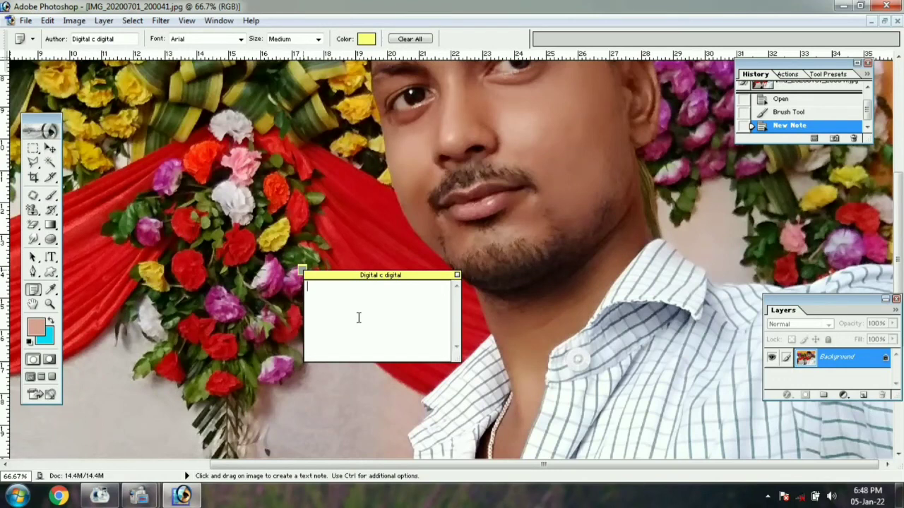
right_click(302, 274)
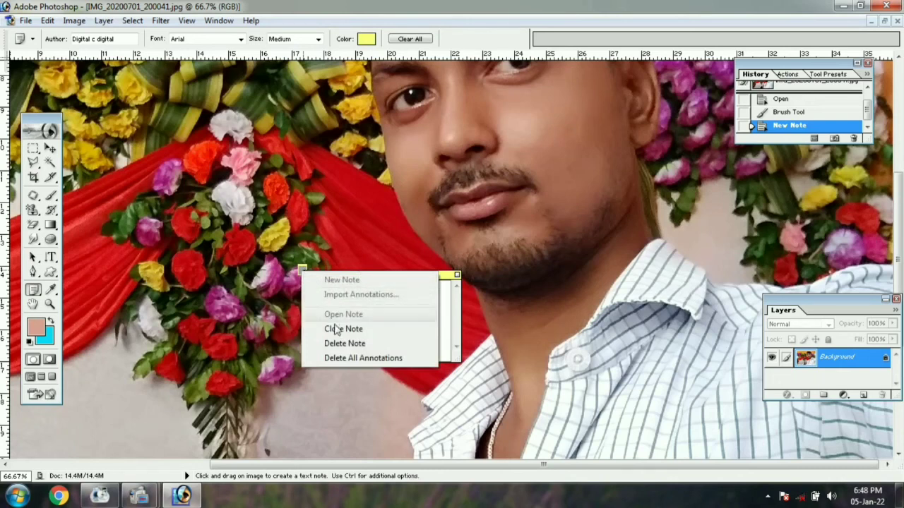
click(343, 329)
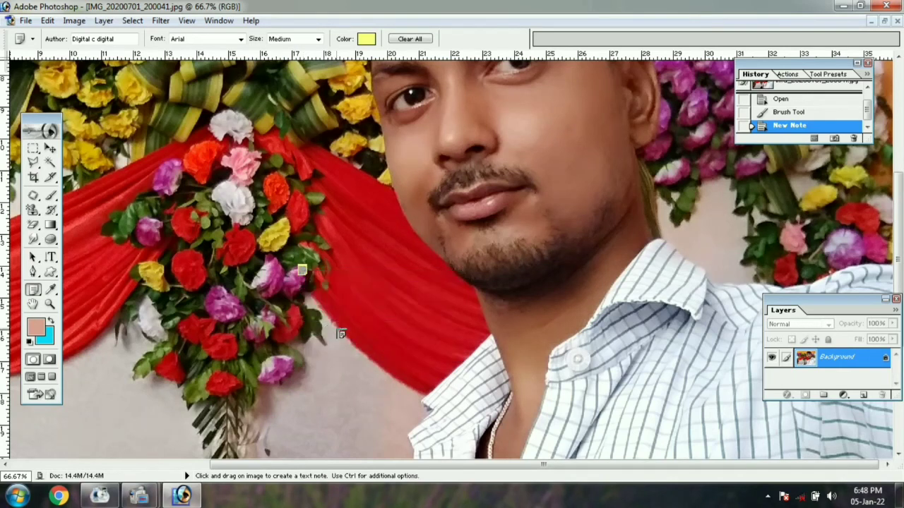
Step: Reopen the note on the flower bouquet and delete it from the photo
right_click(302, 272)
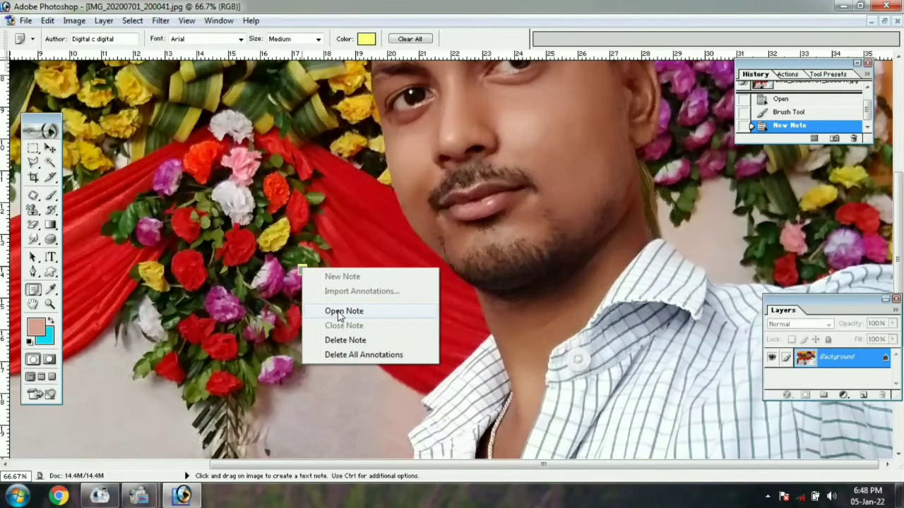
click(339, 314)
right_click(302, 273)
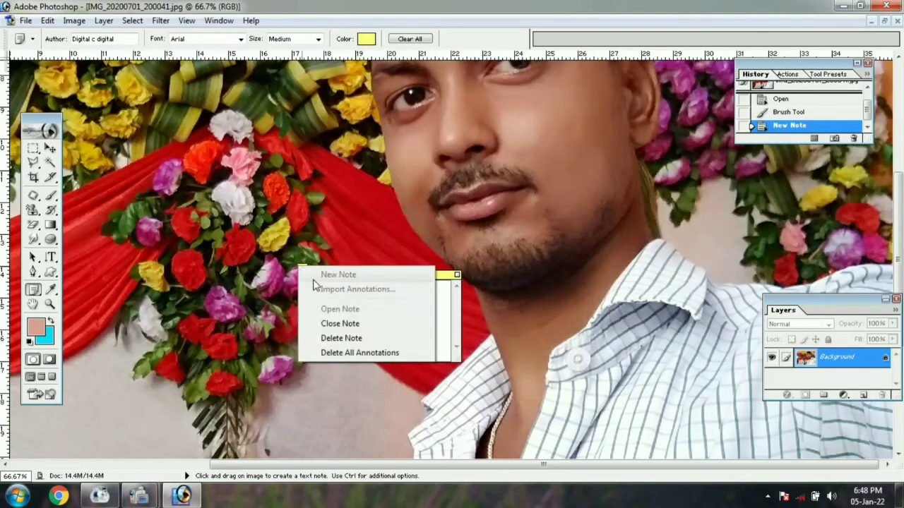
click(341, 339)
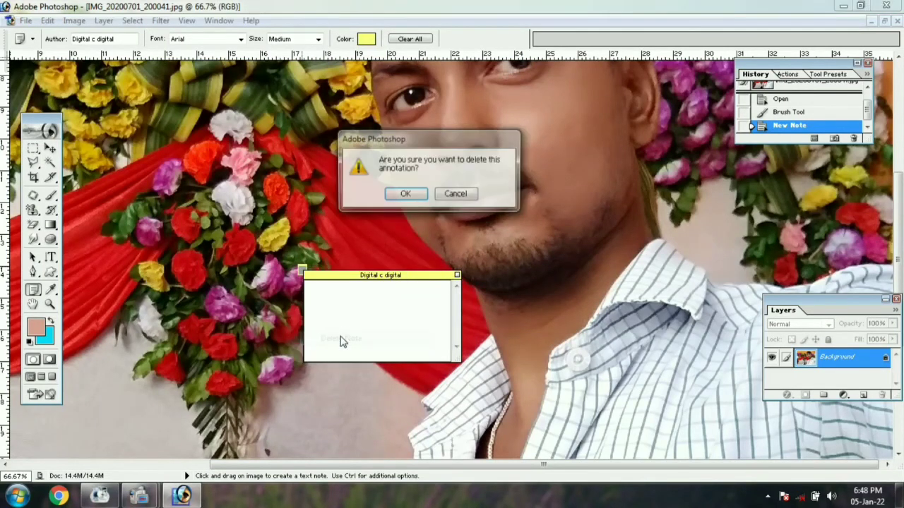
click(408, 194)
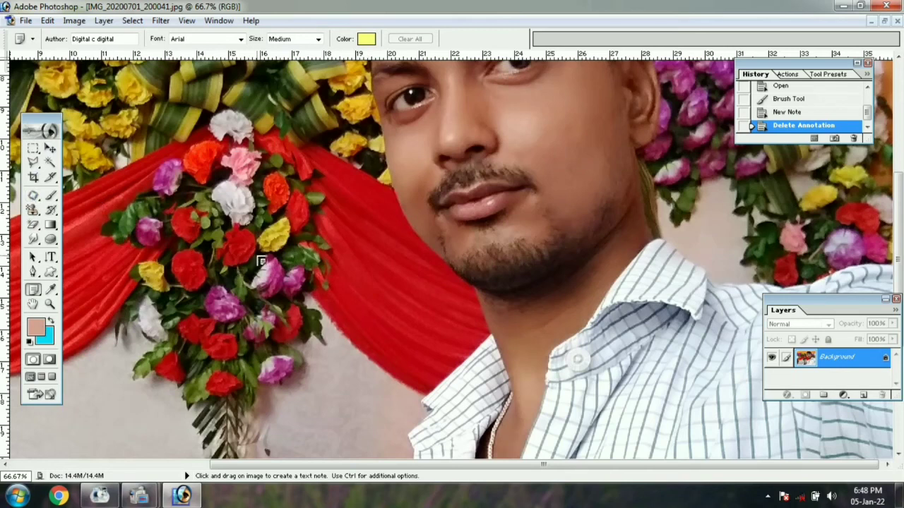
scroll(291, 267, up, 1)
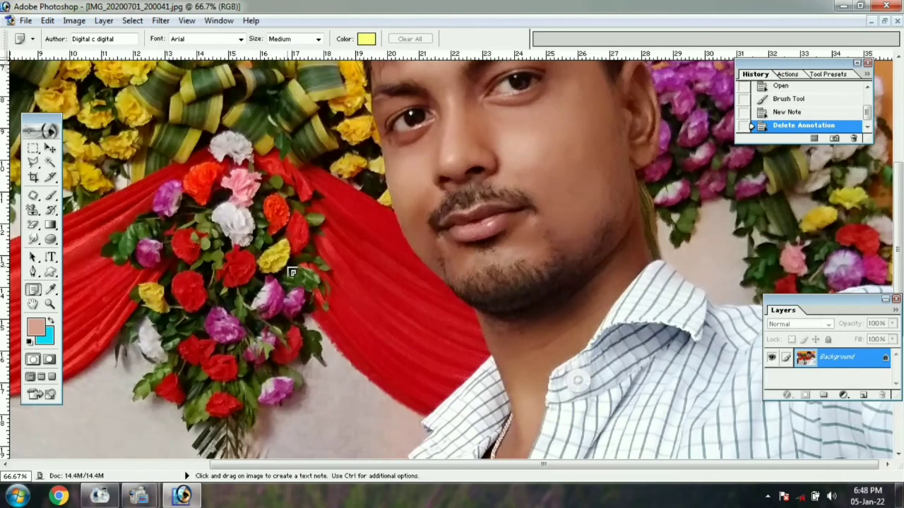
scroll(292, 271, up, 2)
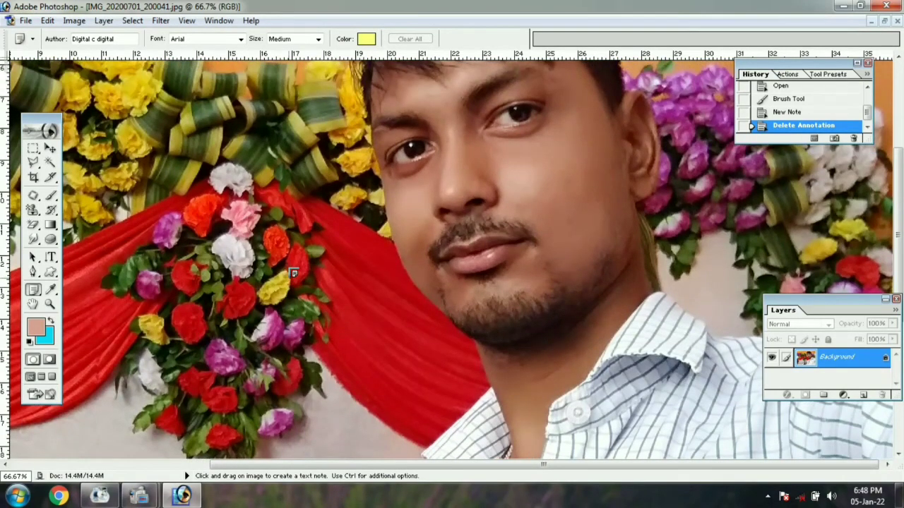
scroll(294, 273, up, 3)
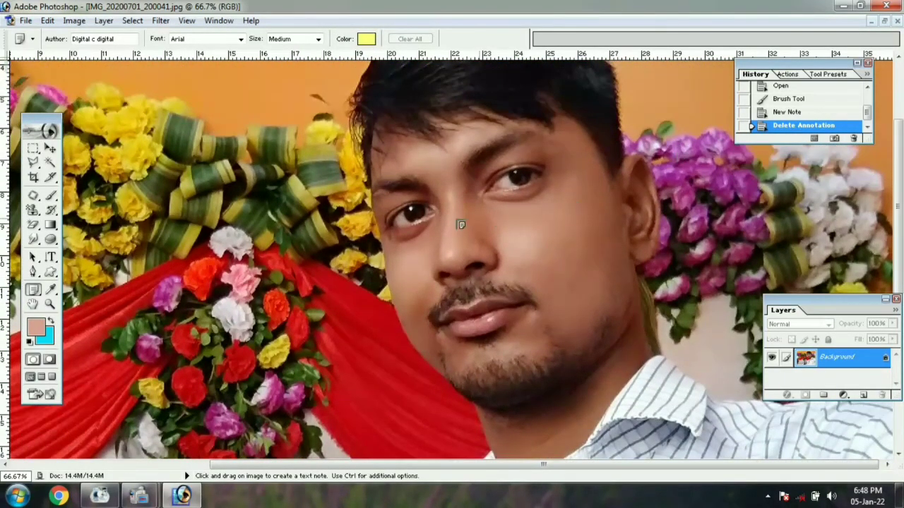